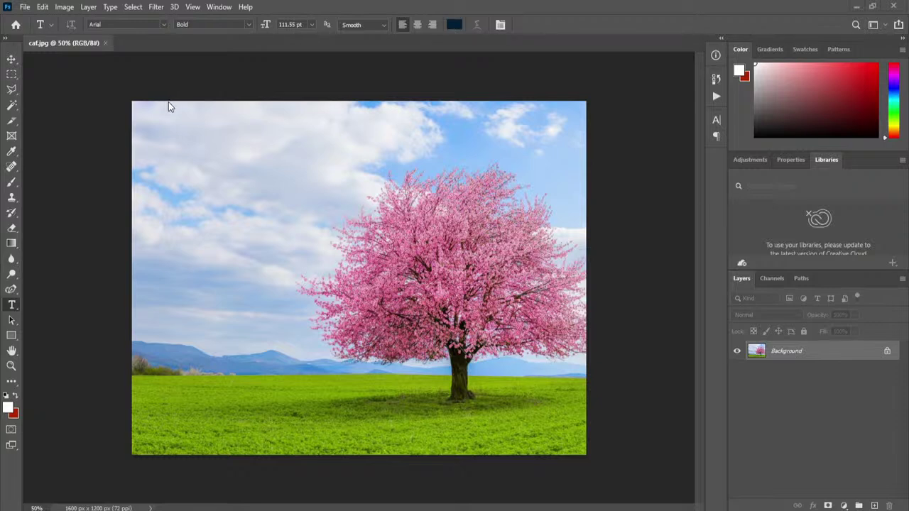
Step: Open the beach photo bef037fa-cccc-4dd5-916f-6214ec546acd.jpg from the my sample images folder
click(26, 7)
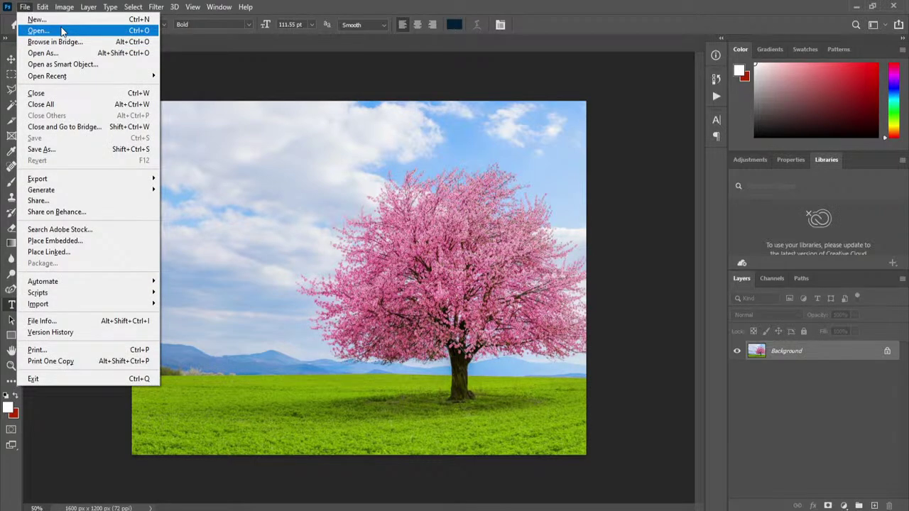
click(38, 30)
click(228, 30)
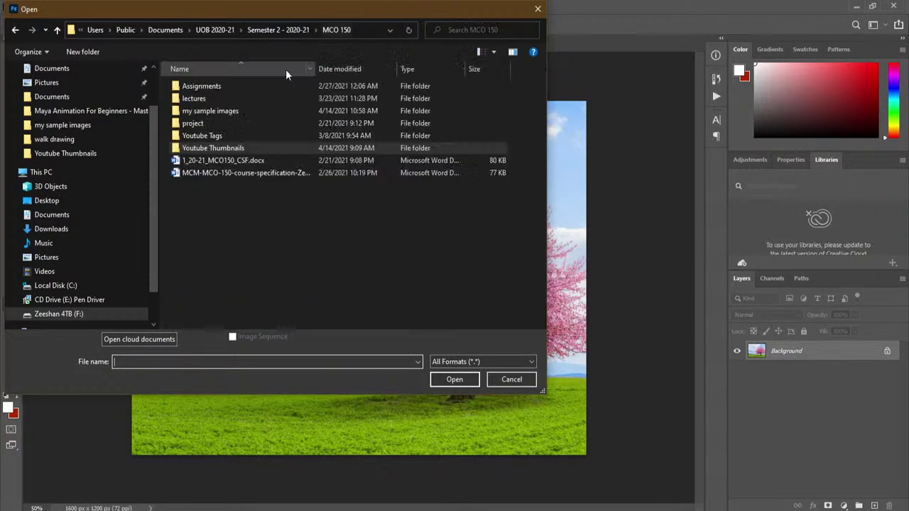
double_click(241, 112)
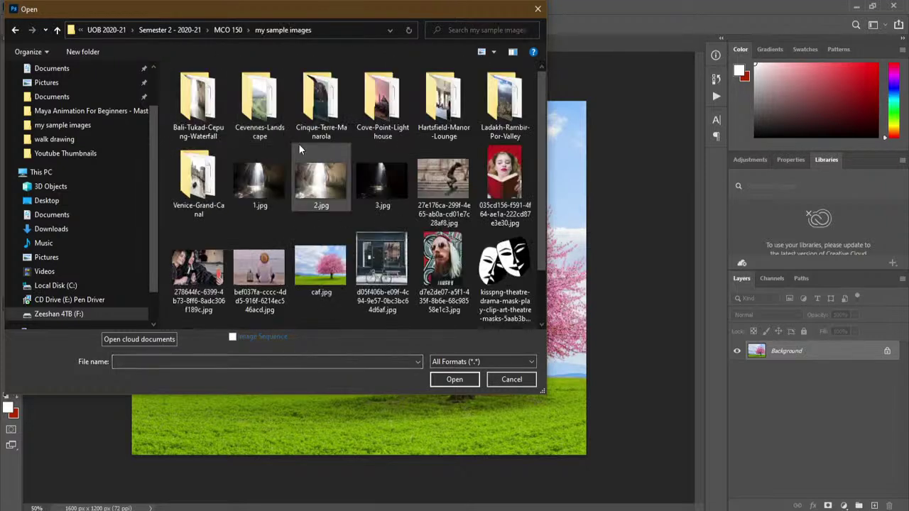
scroll(543, 256, down, 2)
scroll(544, 277, down, 2)
scroll(545, 293, up, 2)
click(247, 247)
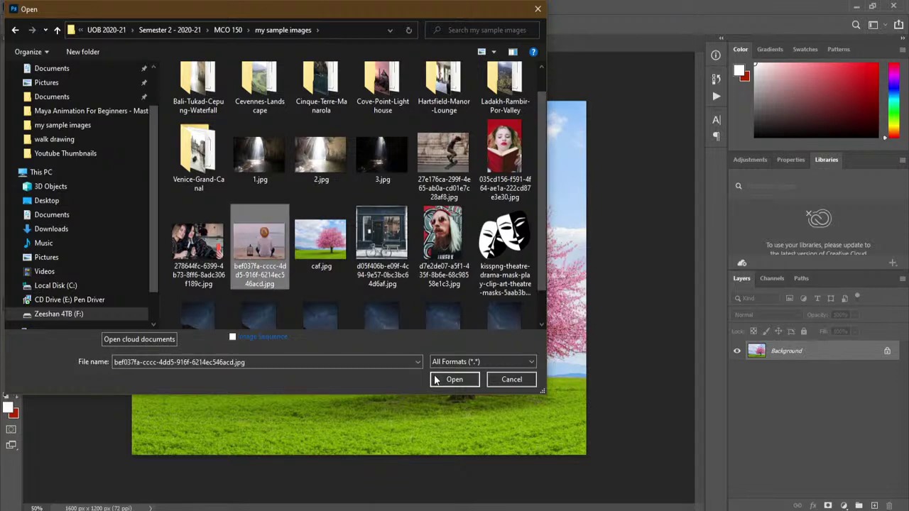
click(447, 380)
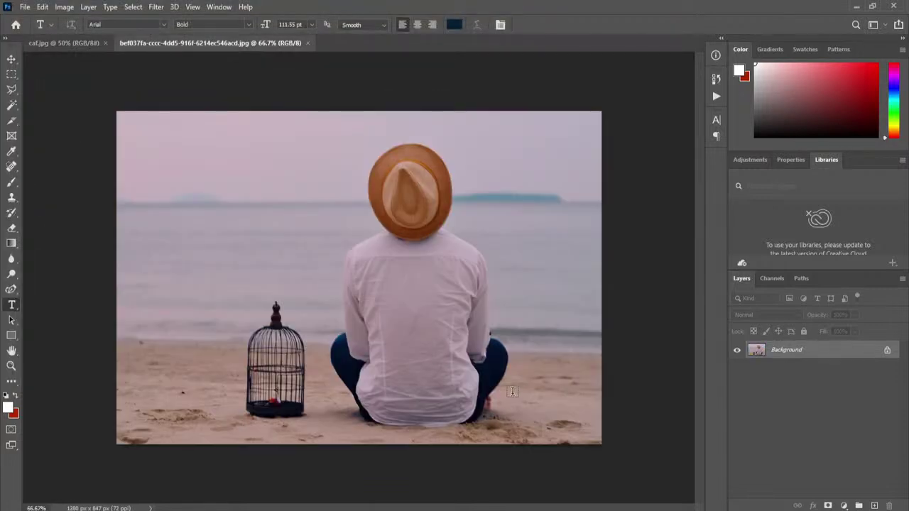
Step: Copy a rectangular selection around the seated man, close the beach photo and paste the piece into caf.jpg
click(12, 366)
right_click(443, 265)
click(466, 285)
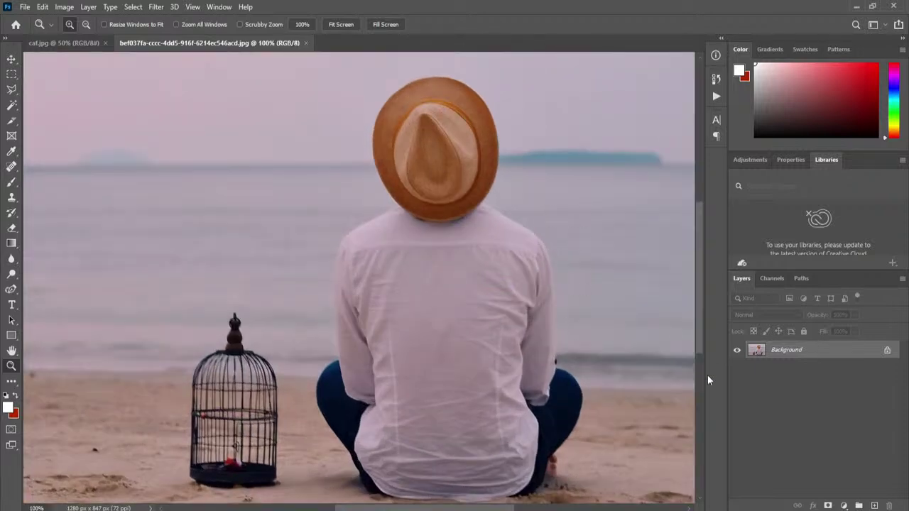
scroll(700, 355, down, 2)
scroll(700, 351, up, 1)
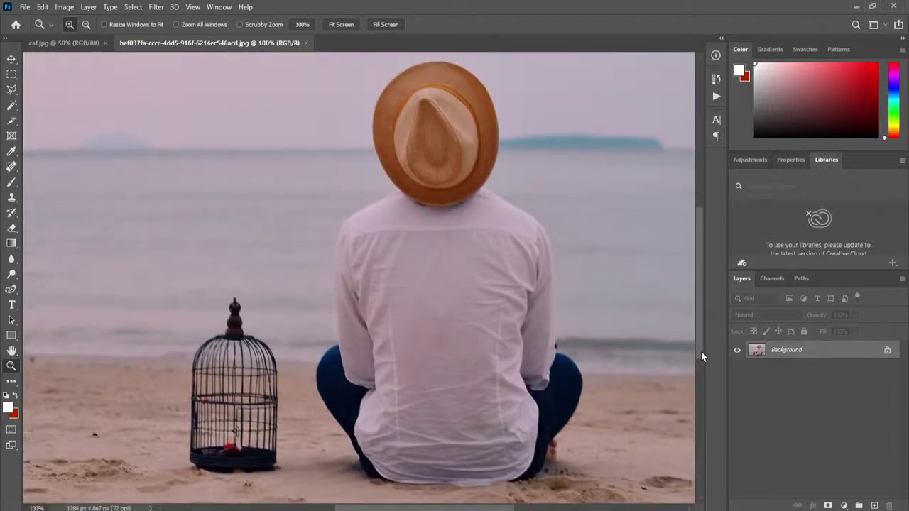
alt+click(403, 267)
key(m)
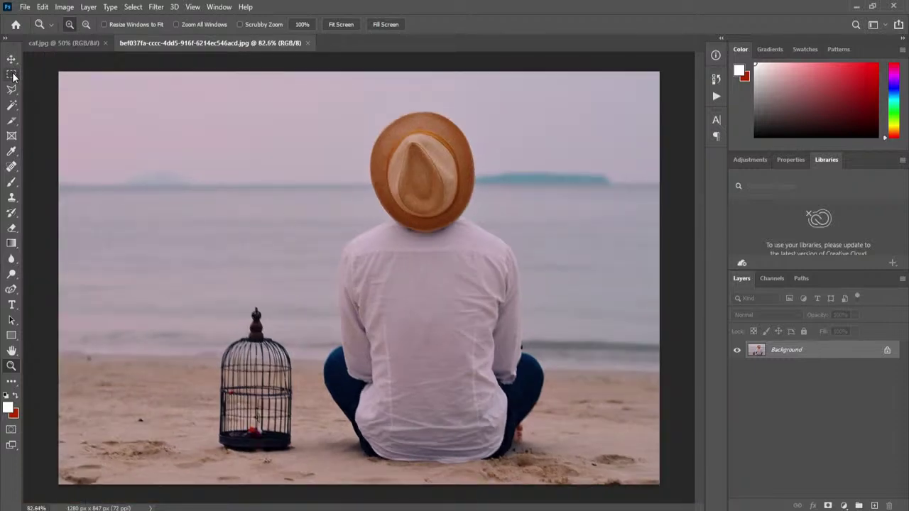
drag(301, 95, 578, 481)
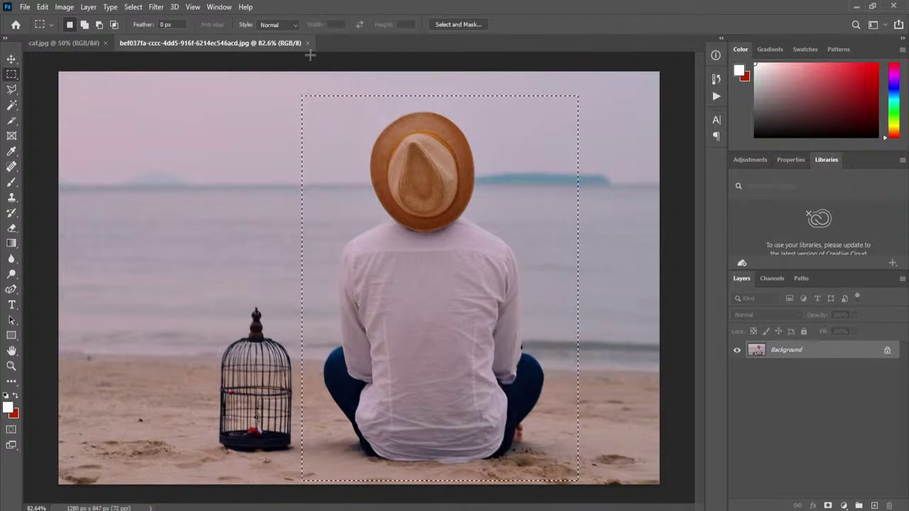
key(ctrl+w)
key(ctrl+v)
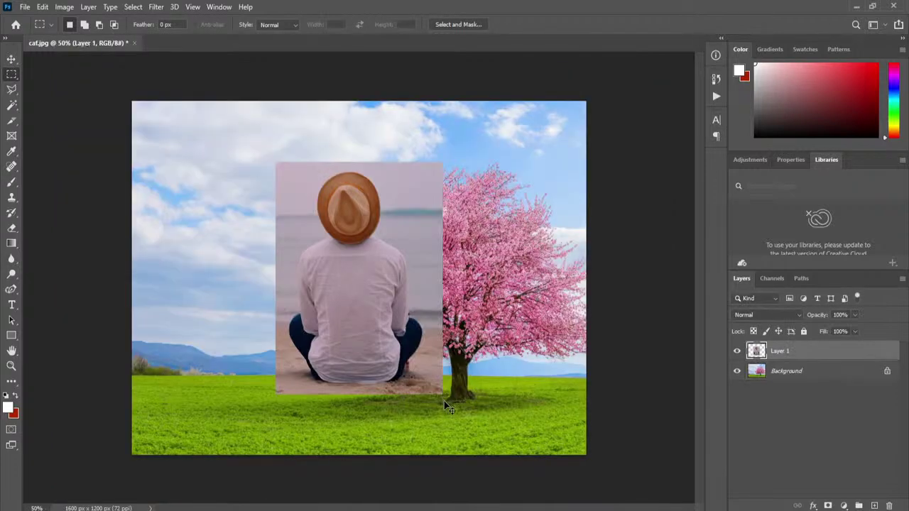
Step: Trace the outline of the man and his hat on the pasted layer with the Magnetic Lasso, removing stray anchor points, and close the selection
scroll(466, 413, up, 2)
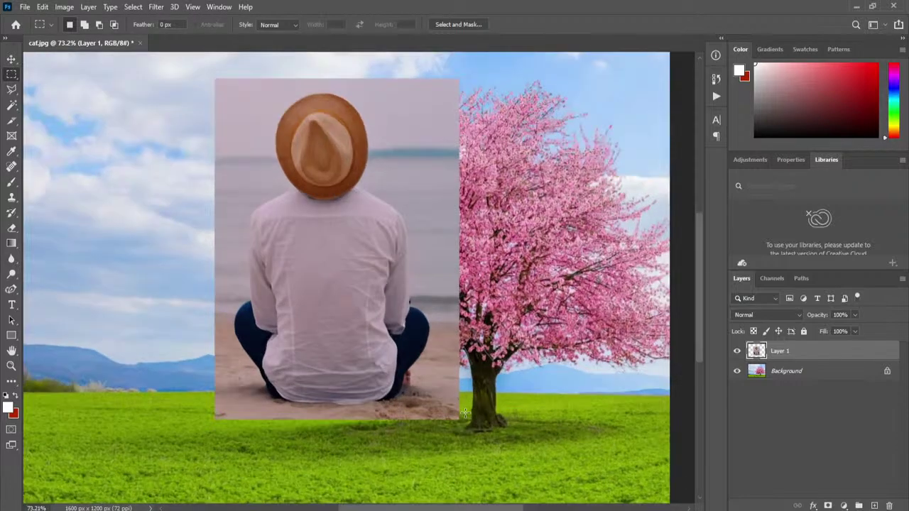
scroll(419, 340, up, 1)
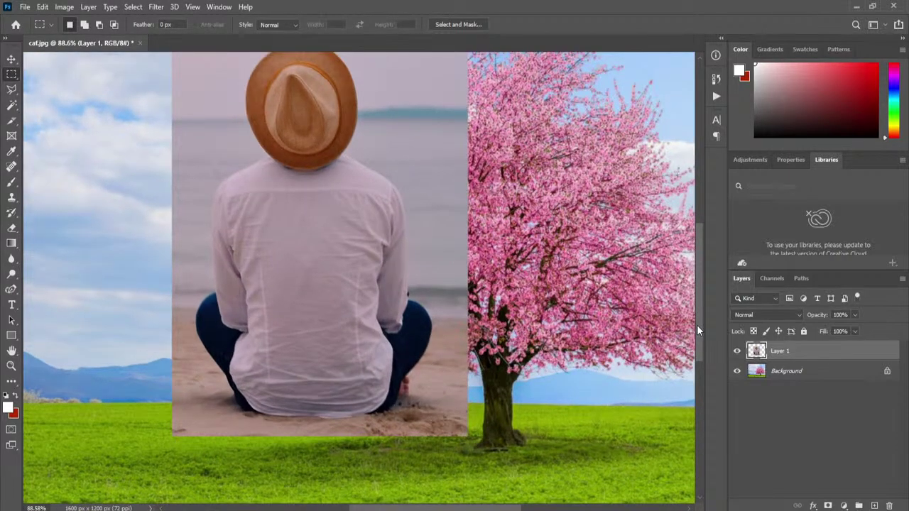
drag(696, 324, 696, 309)
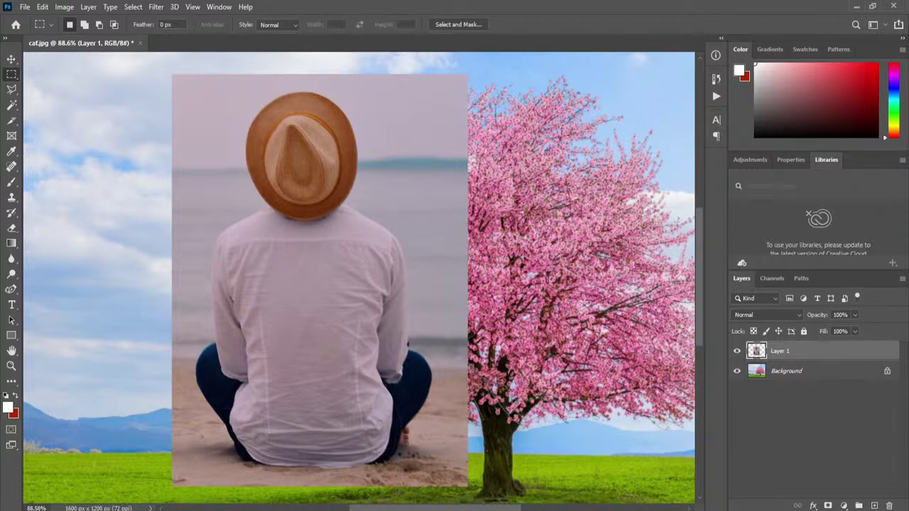
mouse_move(700, 330)
mouse_down()
mouse_move(704, 349)
mouse_move(705, 333)
mouse_up()
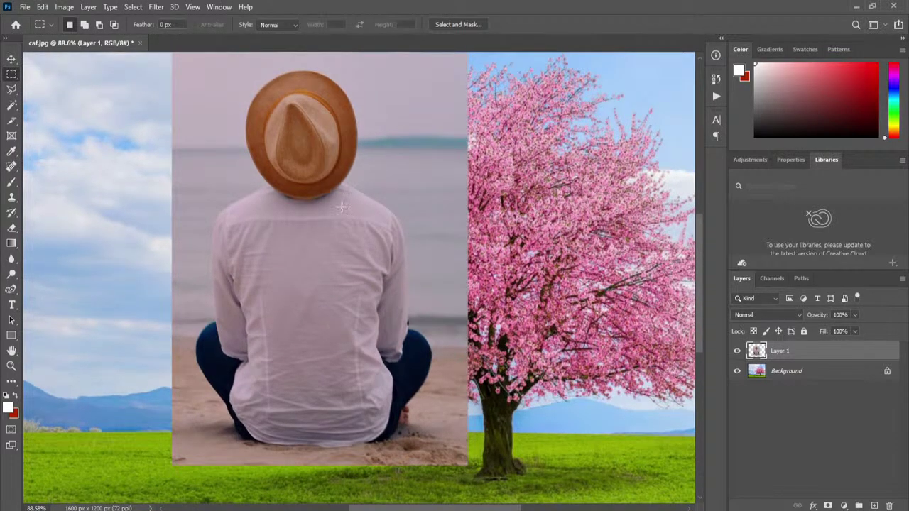
drag(700, 282, 701, 277)
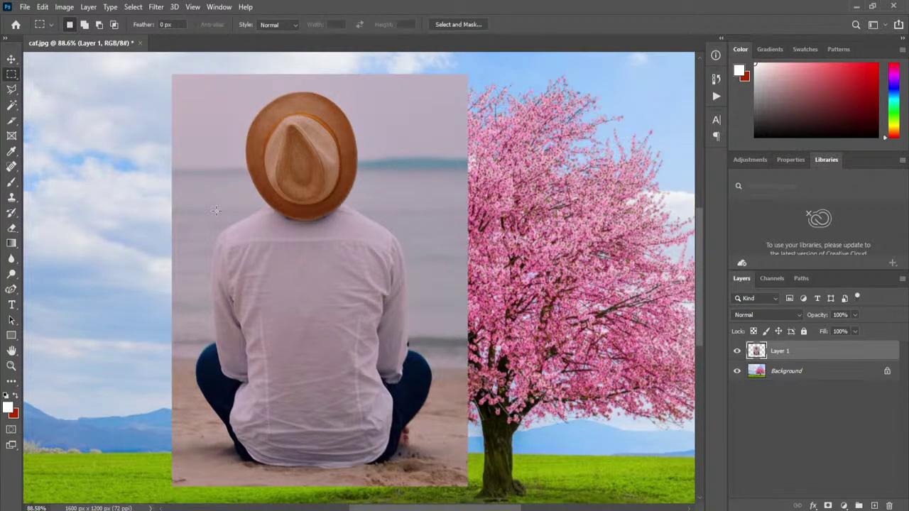
click(11, 89)
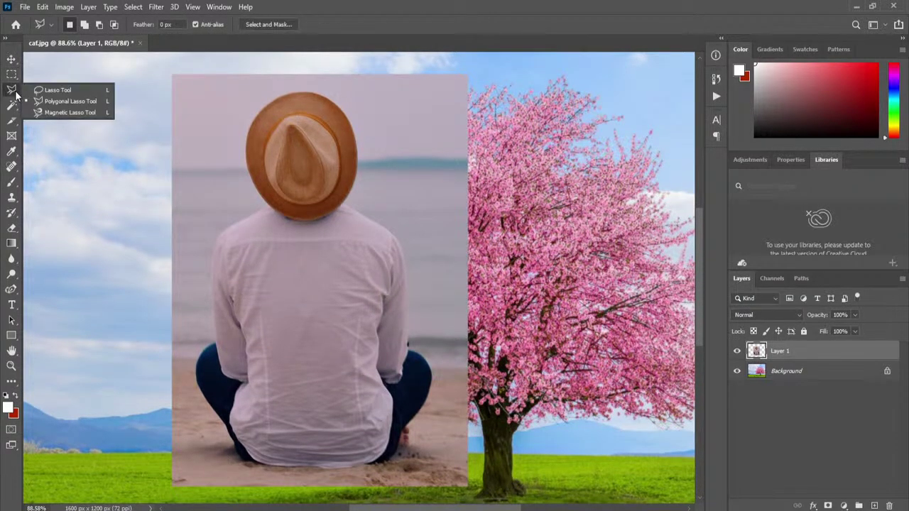
click(63, 112)
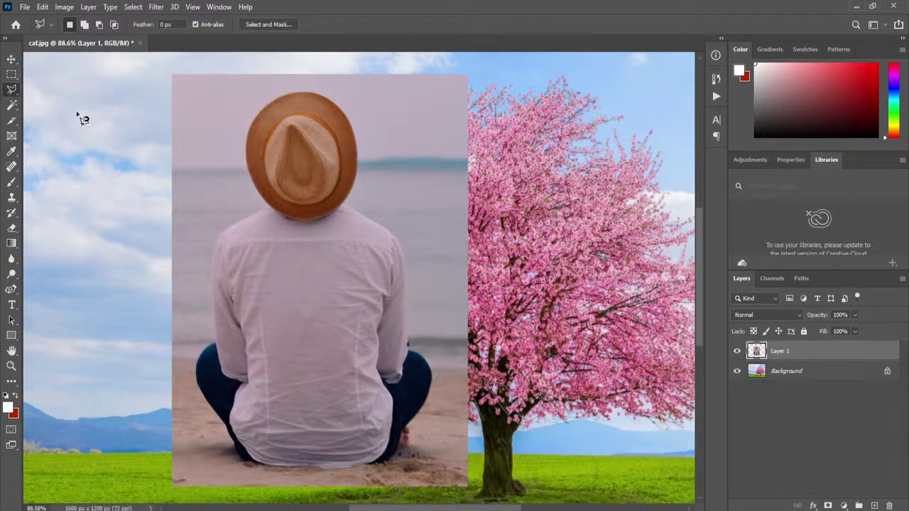
click(323, 98)
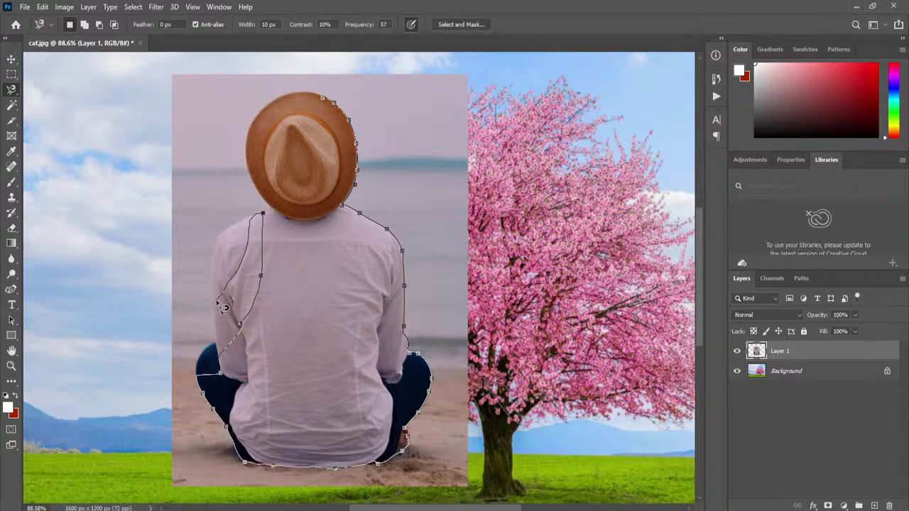
key(BackSpace)
key(BackSpace)
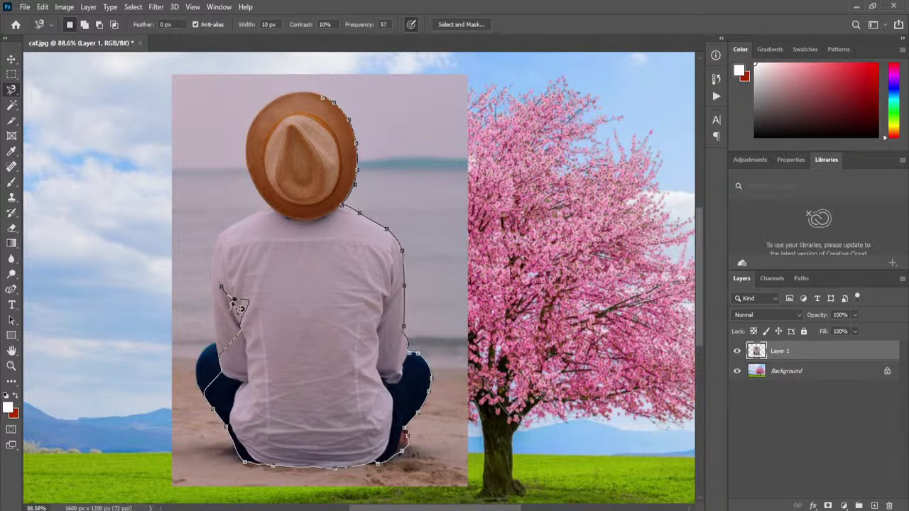
key(BackSpace)
key(BackSpace)
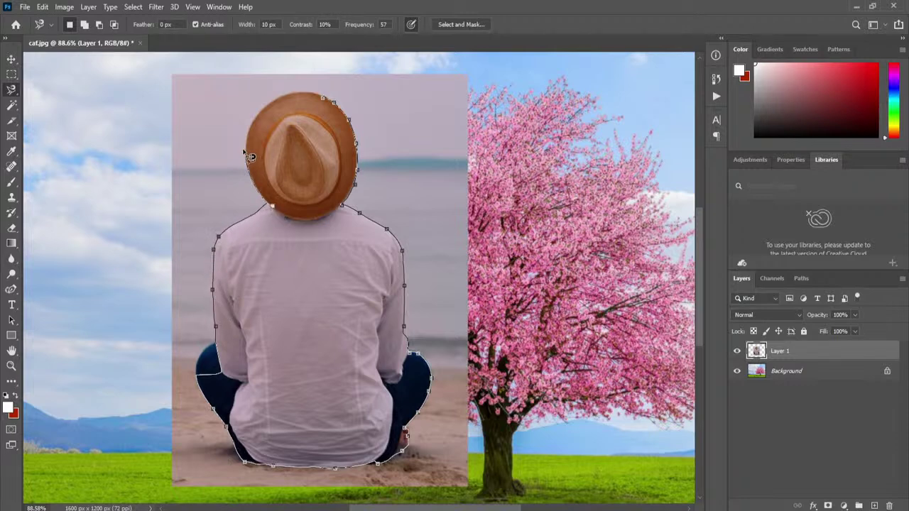
click(324, 99)
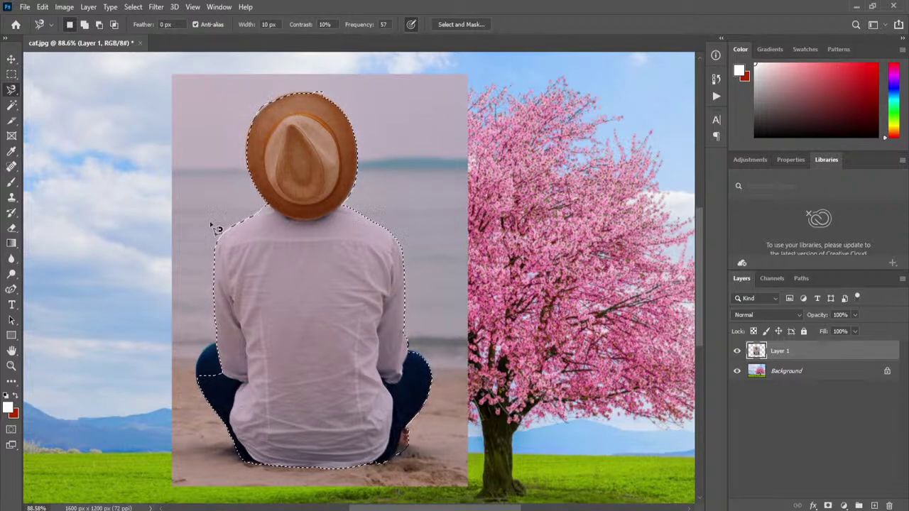
Step: Invert the selection, delete the beach background around the man and deselect
click(131, 7)
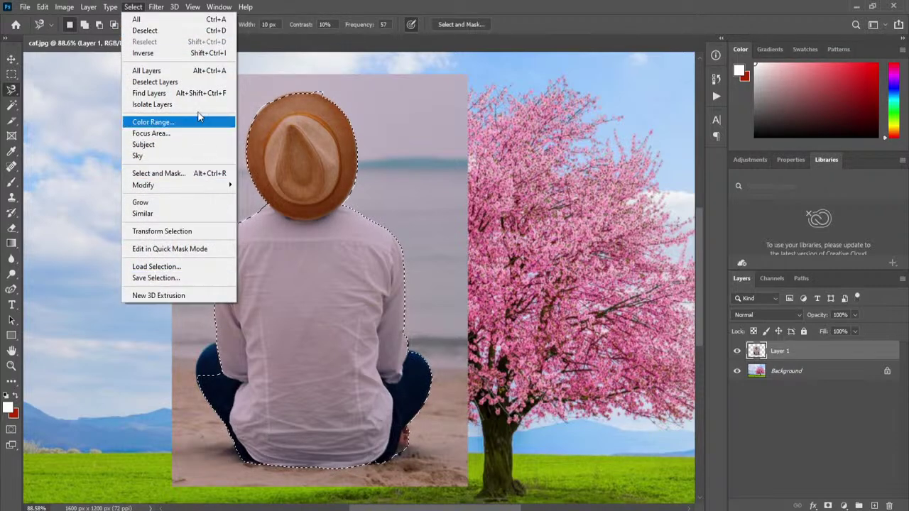
click(168, 53)
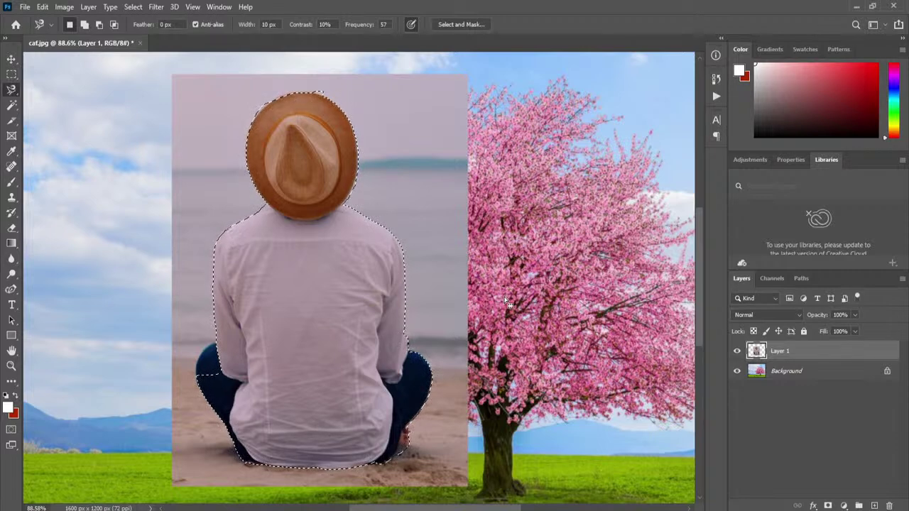
key(Delete)
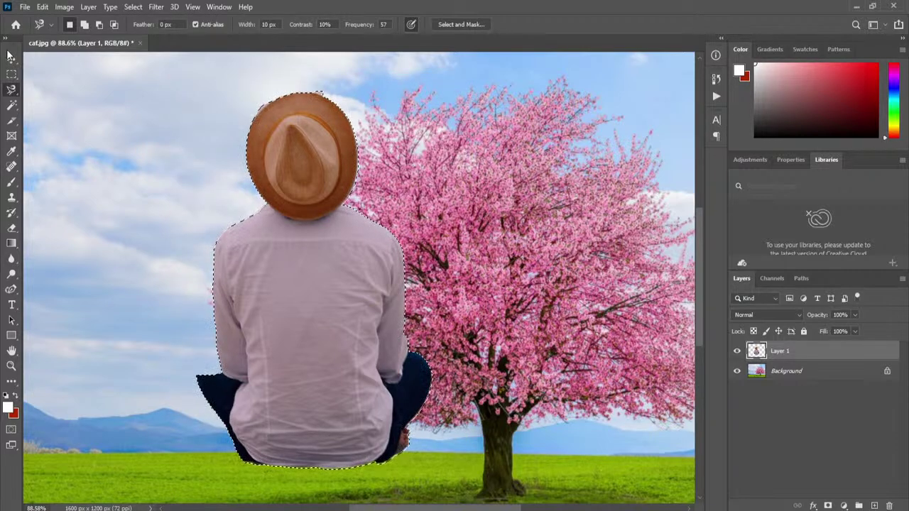
click(12, 74)
click(174, 136)
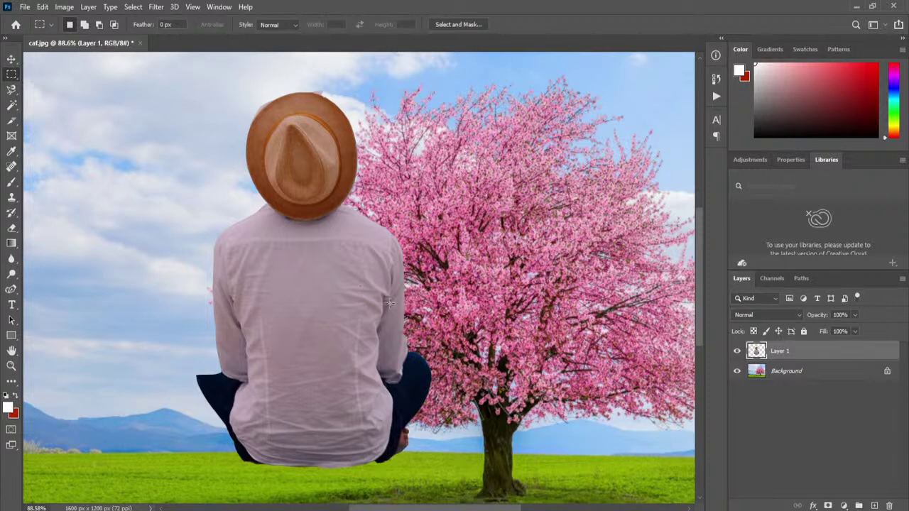
Step: Reposition the cut-out man and scale him down slightly with Free Transform
click(11, 58)
drag(231, 239, 290, 263)
key(ctrl+t)
key(Return)
Step: Save the composite as caf.psd in Photoshop format with Layers and Maximize Compatibility on, and close the document
click(24, 7)
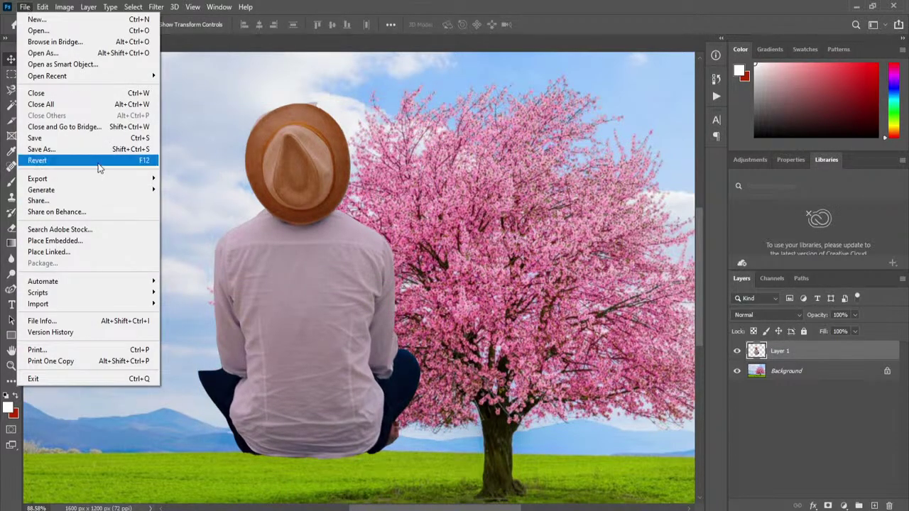
click(83, 150)
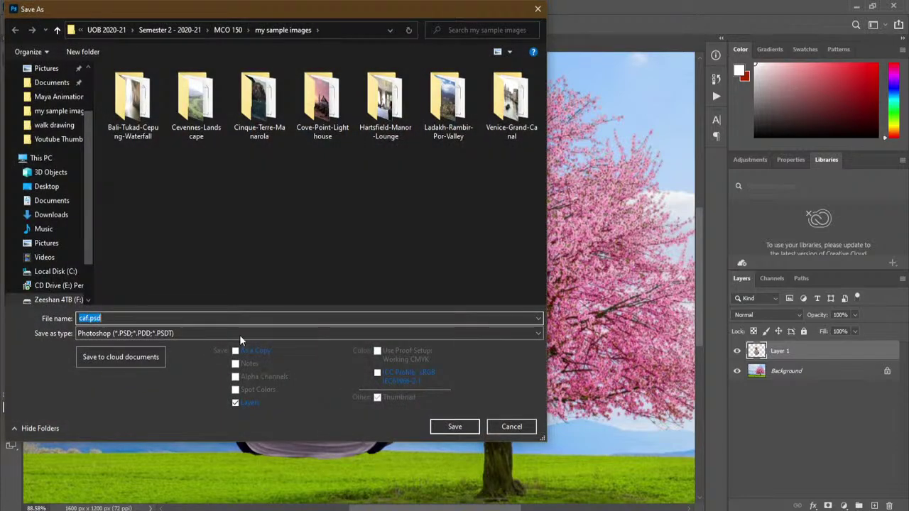
click(240, 330)
click(240, 328)
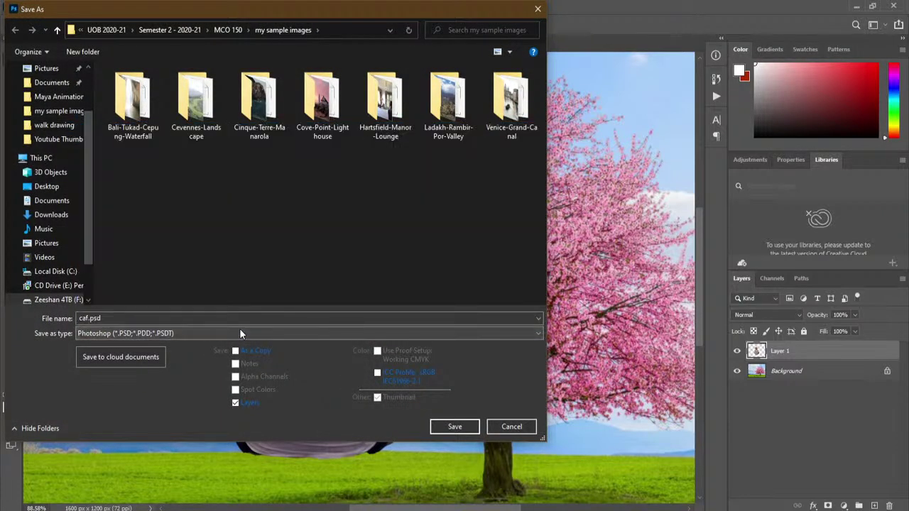
click(235, 318)
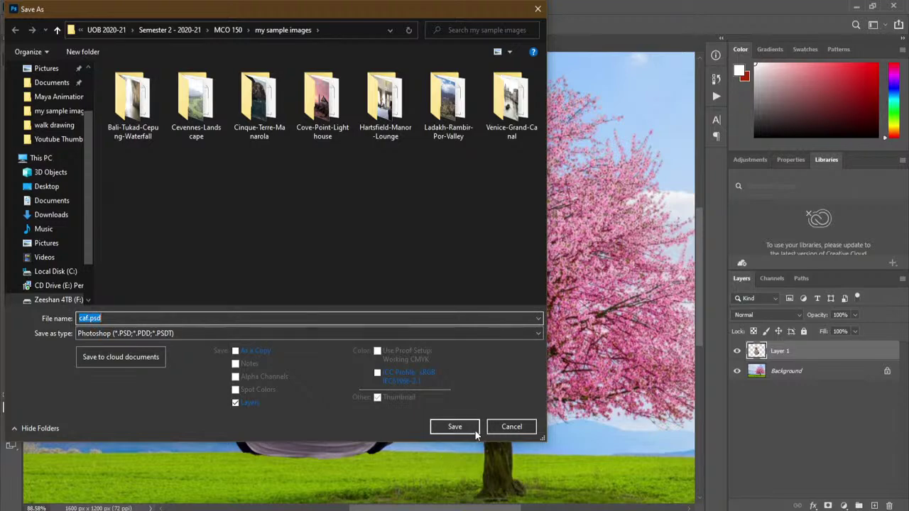
click(455, 426)
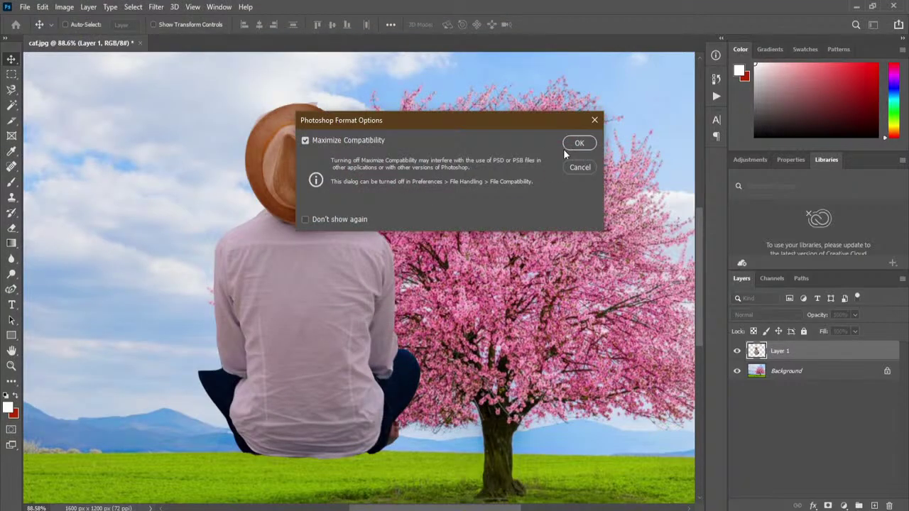
click(575, 143)
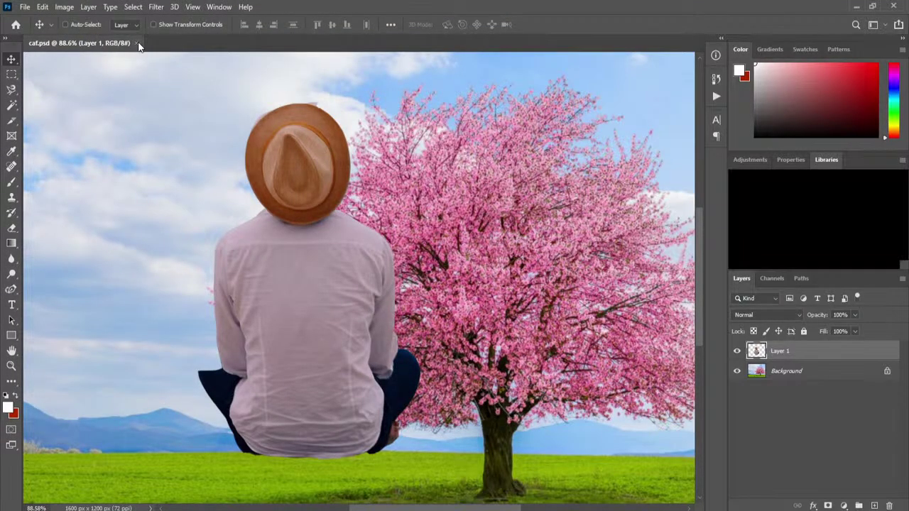
click(136, 43)
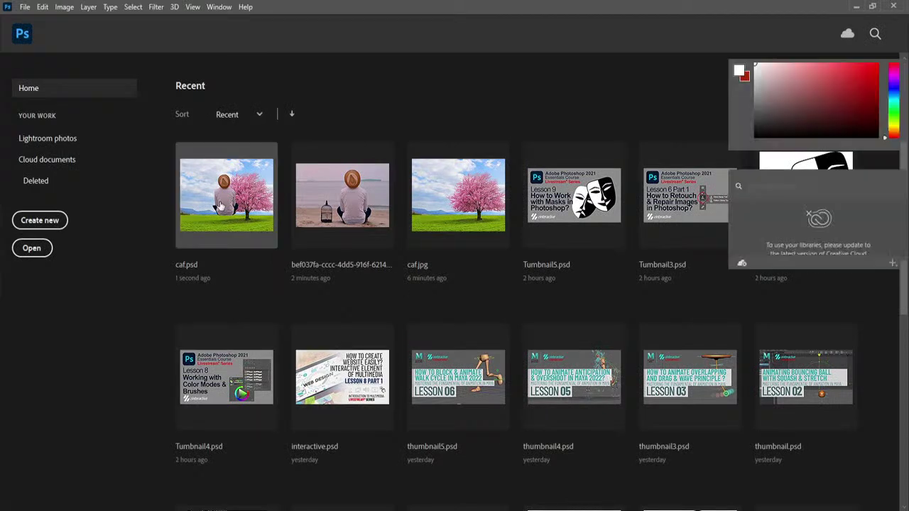
Step: Reopen caf.psd from the recent files and move the man's layer onto the grass to the left of the tree
click(220, 206)
scroll(359, 287, up, 3)
drag(362, 328, 284, 359)
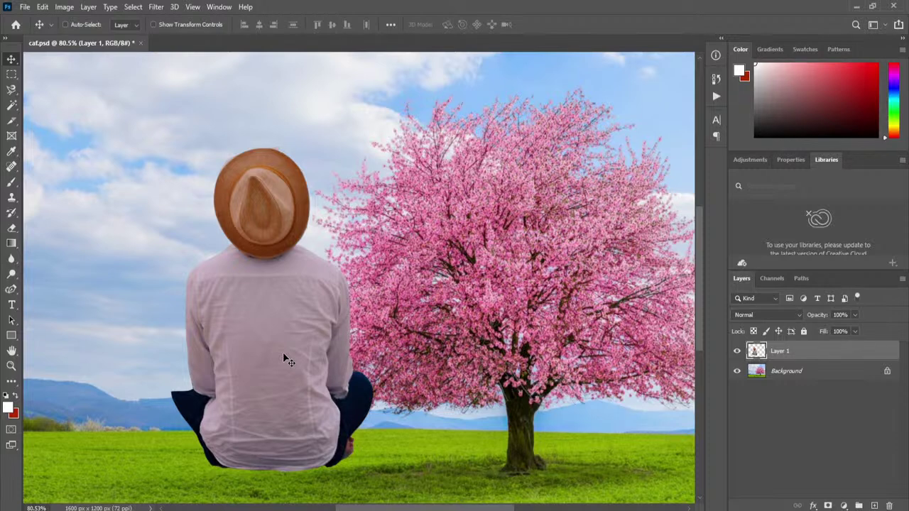
scroll(368, 341, down, 1)
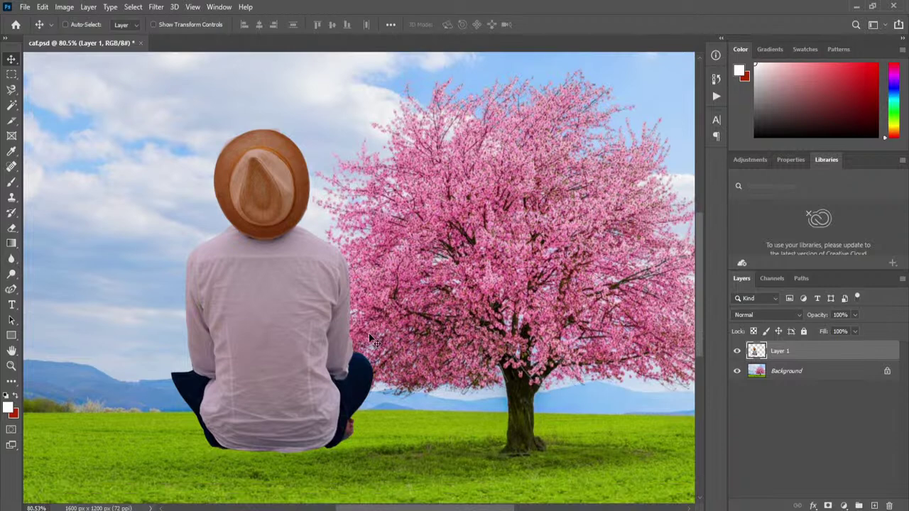
mouse_move(226, 363)
mouse_down()
mouse_move(288, 363)
mouse_move(211, 343)
mouse_move(239, 357)
mouse_up()
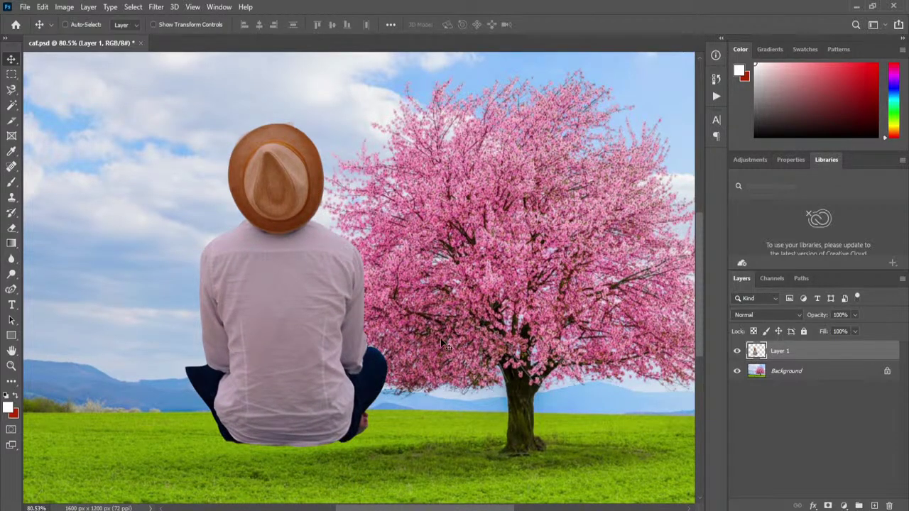
Step: Revert caf.psd to its opening snapshot in the history
click(716, 80)
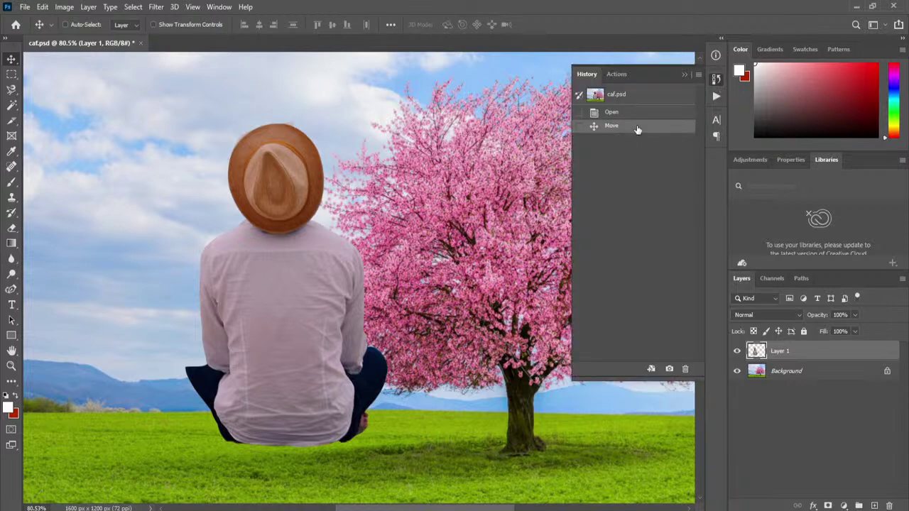
click(626, 100)
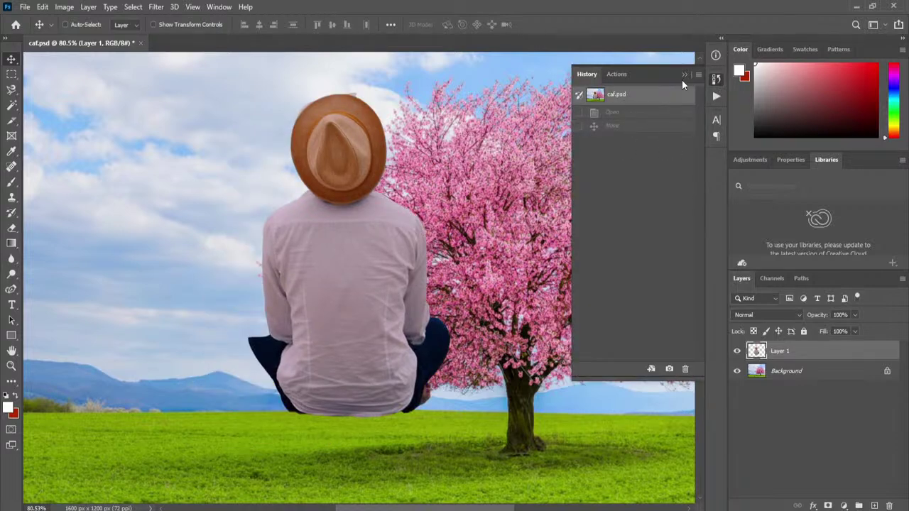
click(684, 74)
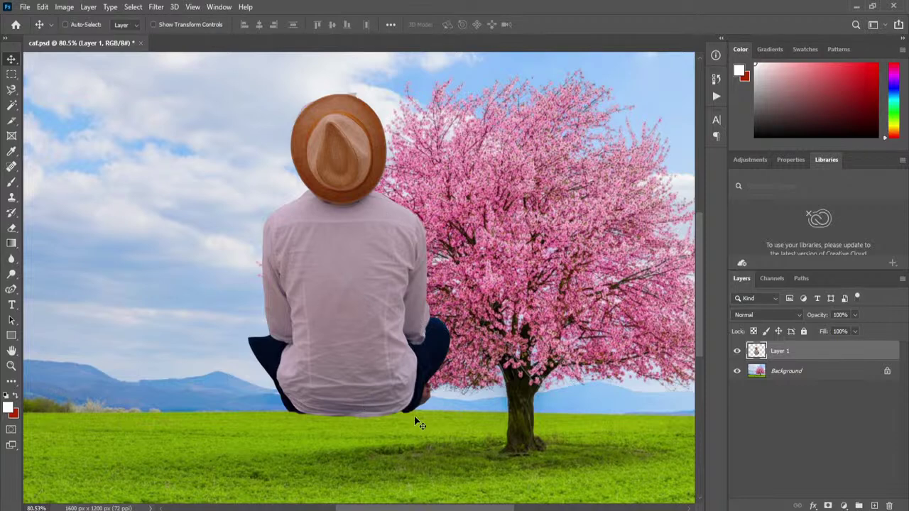
Step: Circle the badly cut left knee of the man with the Brush, using red as the foreground color
scroll(390, 260, up, 3)
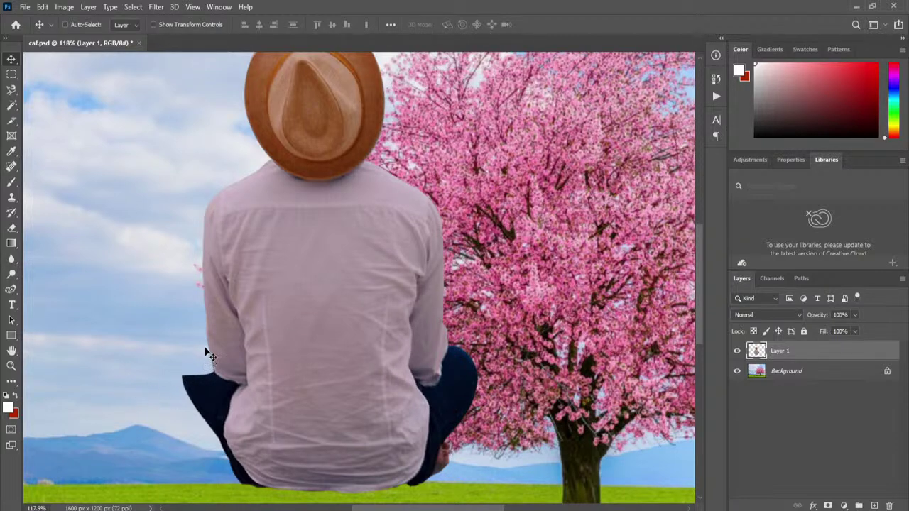
click(11, 182)
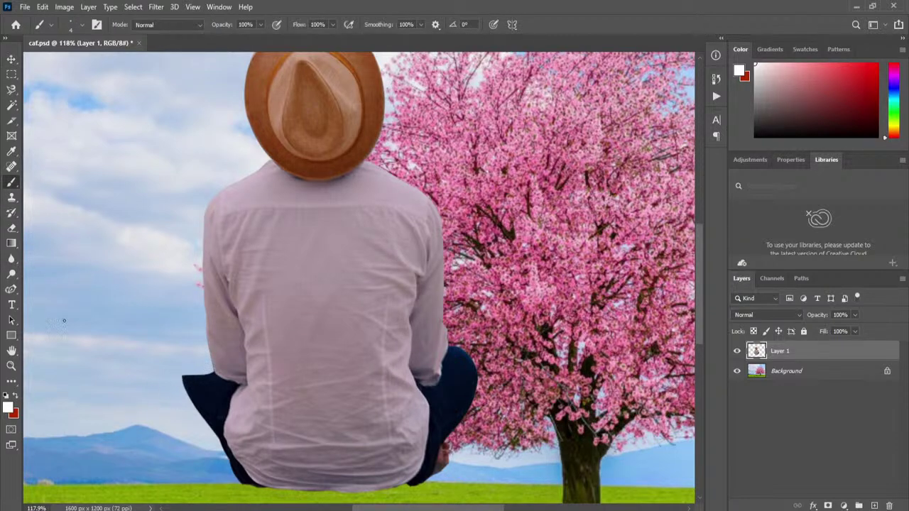
click(16, 396)
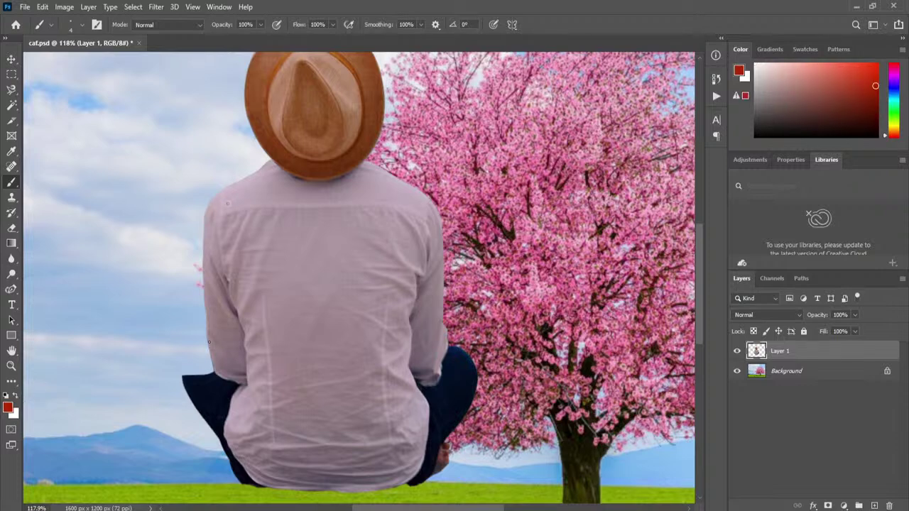
drag(181, 368, 206, 396)
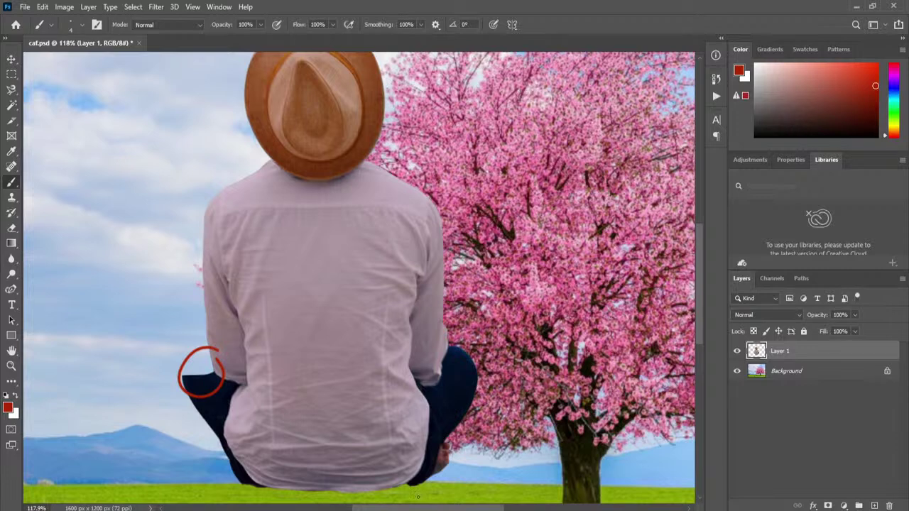
Step: Set the brush smoothing to 10% and circle the two leftover background patches on the hat's upper edge in red
click(419, 25)
drag(700, 334, 698, 299)
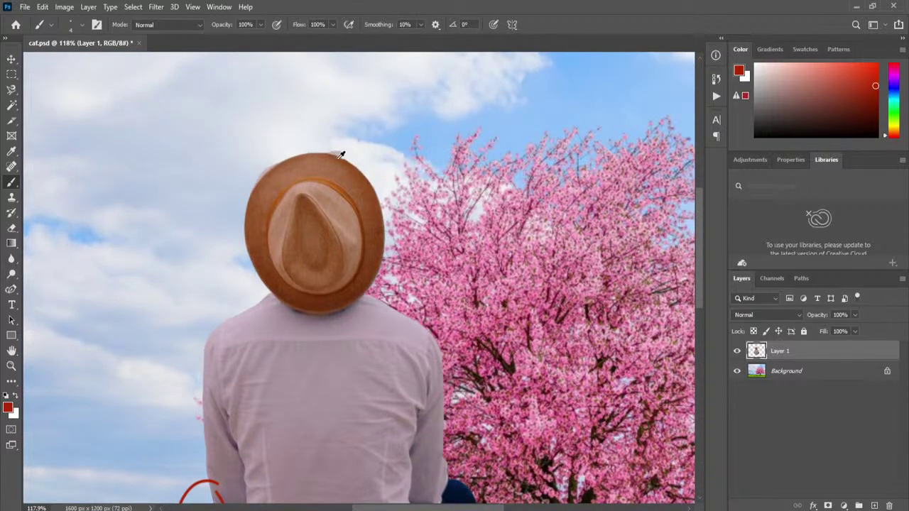
scroll(305, 146, up, 5)
mouse_move(389, 140)
mouse_down()
mouse_move(336, 134)
mouse_move(325, 197)
mouse_move(421, 166)
mouse_move(404, 130)
mouse_move(368, 134)
mouse_up()
mouse_move(257, 164)
mouse_down()
mouse_move(205, 179)
mouse_move(260, 163)
mouse_move(232, 150)
mouse_up()
Step: Examine the circled cutout flaws around the hat and the knee up close and in the whole picture
scroll(477, 401, down, 4)
drag(540, 403, 456, 186)
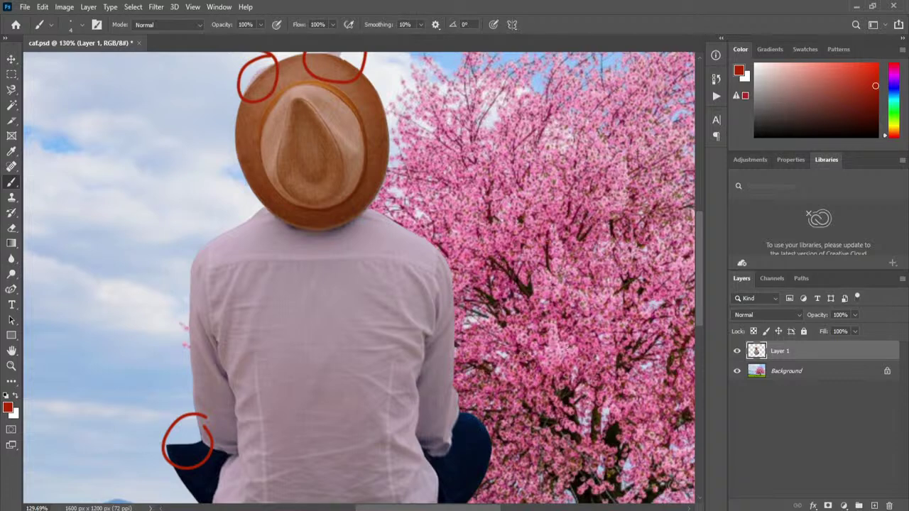
scroll(699, 268, up, 3)
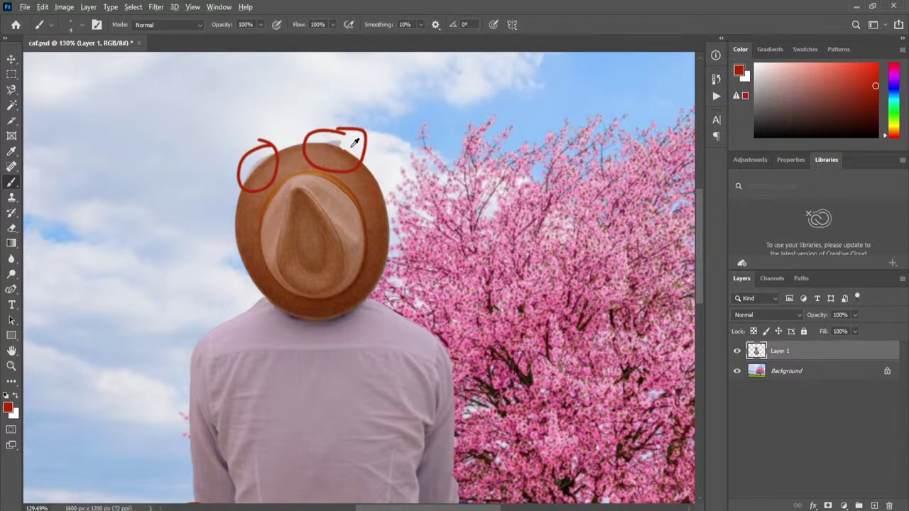
scroll(282, 126, up, 5)
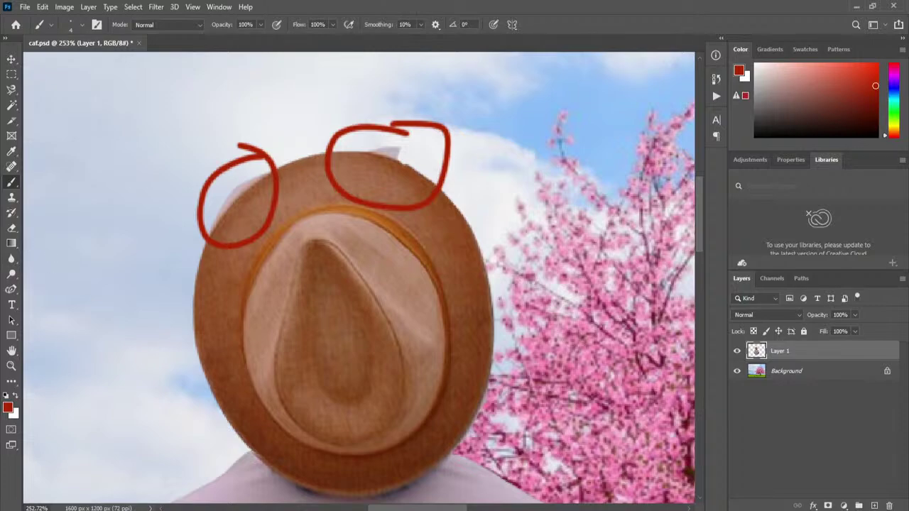
scroll(335, 270, down, 10)
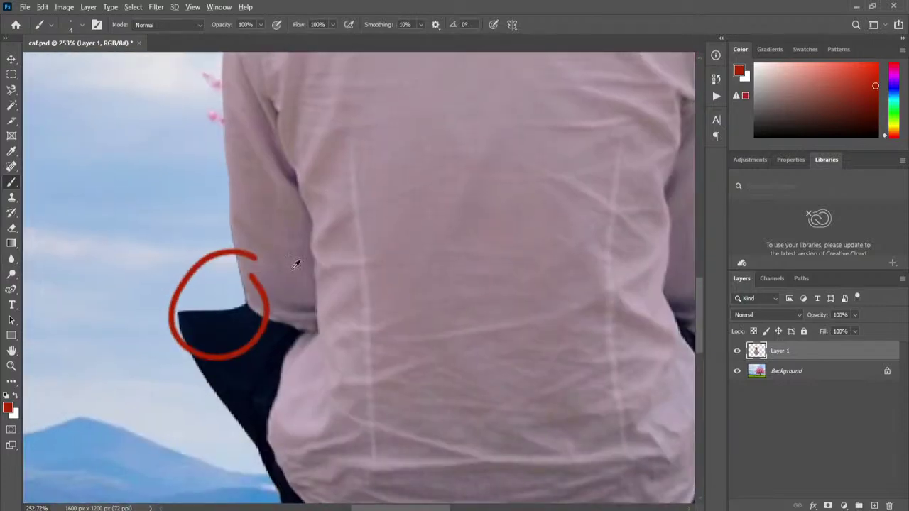
scroll(373, 211, down, 5)
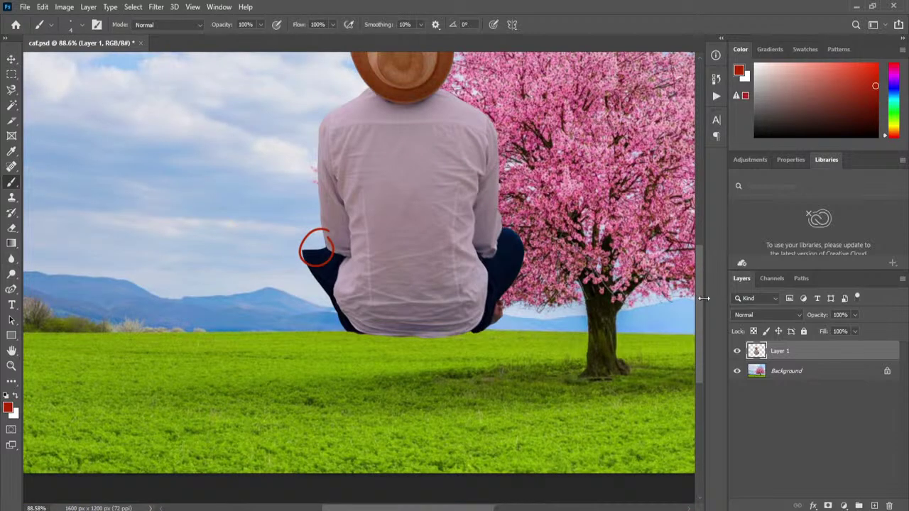
scroll(699, 286, up, 3)
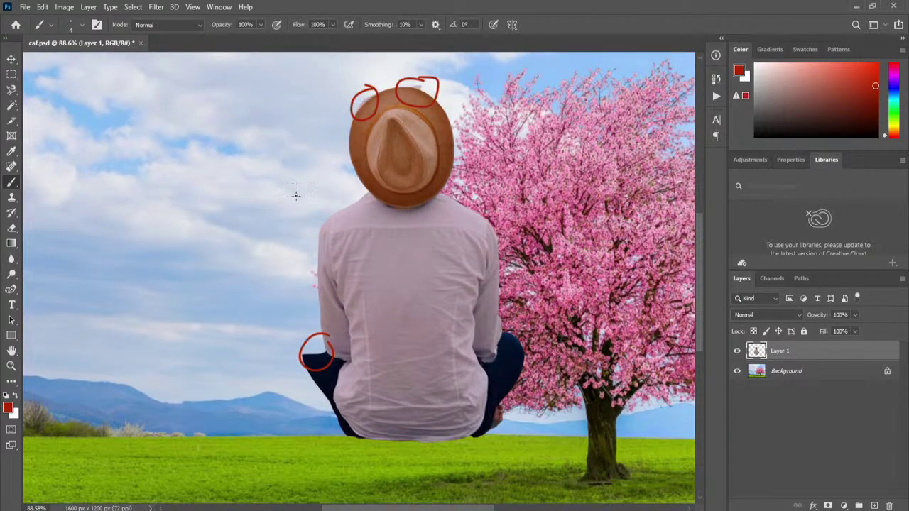
Step: Move the man's layer left away from the tree and delete it, leaving only the Background layer
click(12, 59)
drag(393, 340, 292, 346)
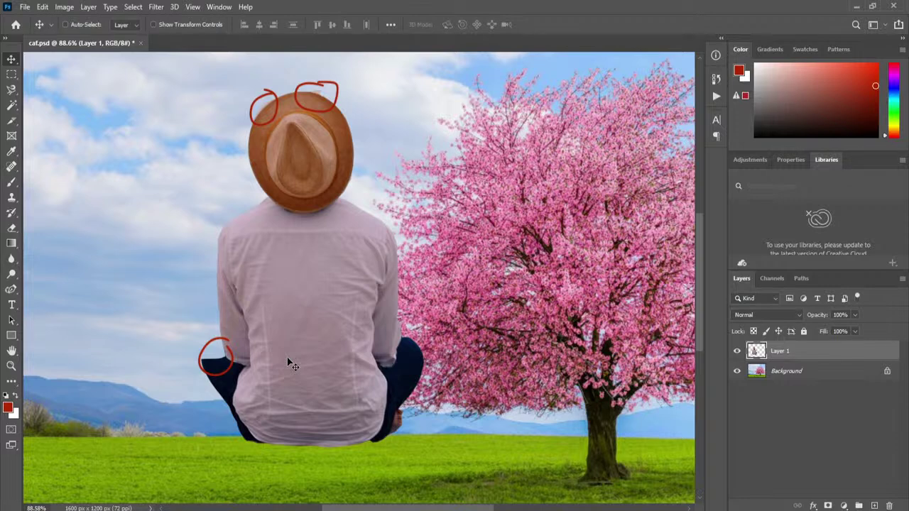
key(ctrl+z)
Step: Open the beach photo bef037fa-cccc-4dd5-916f-6214ec546acd.jpg from the my sample images folder
click(24, 6)
click(39, 30)
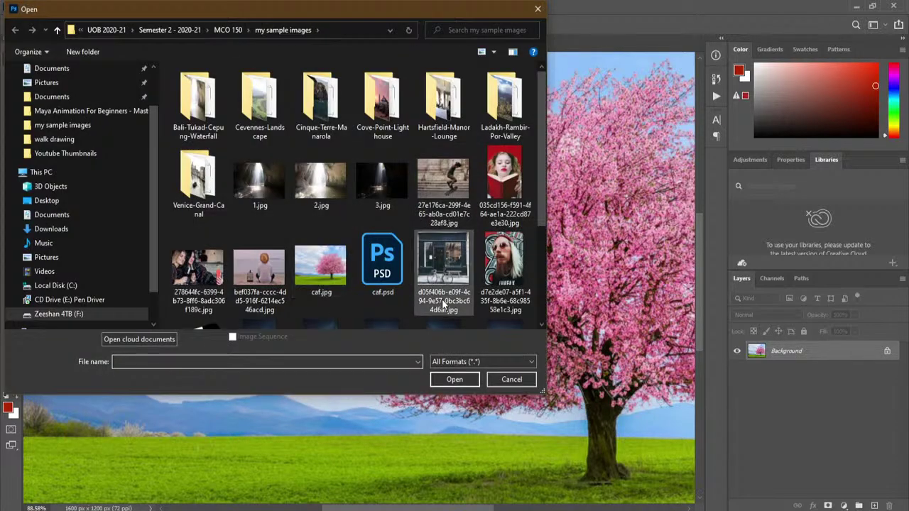
click(259, 268)
click(455, 379)
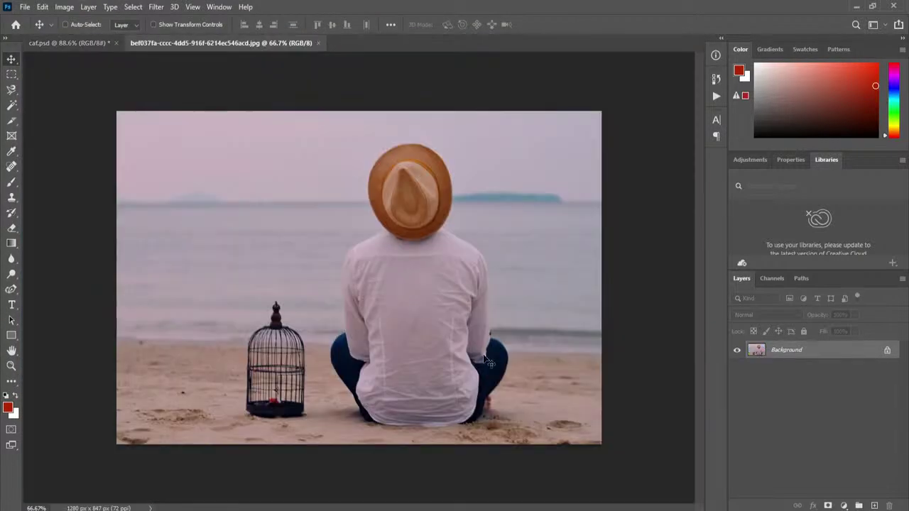
Step: Copy a rectangular selection around the seated man and close the beach photo
click(11, 76)
drag(325, 129, 526, 443)
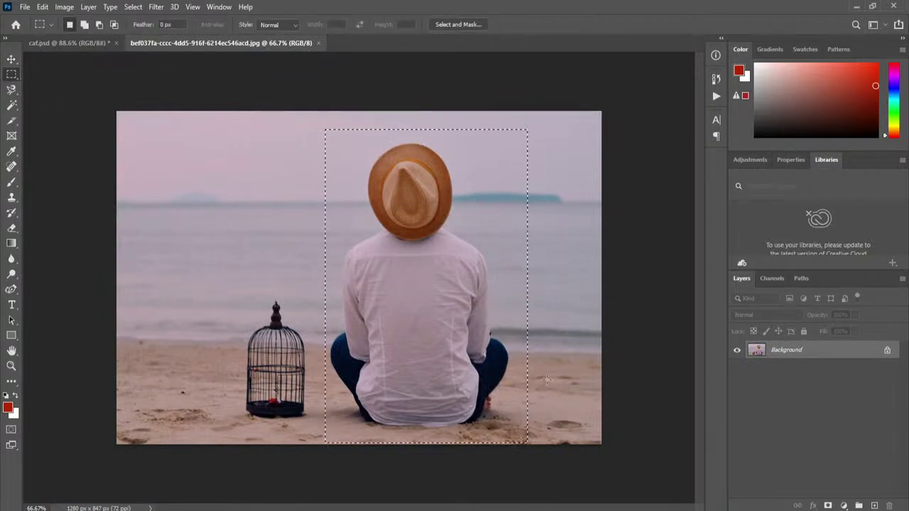
click(318, 43)
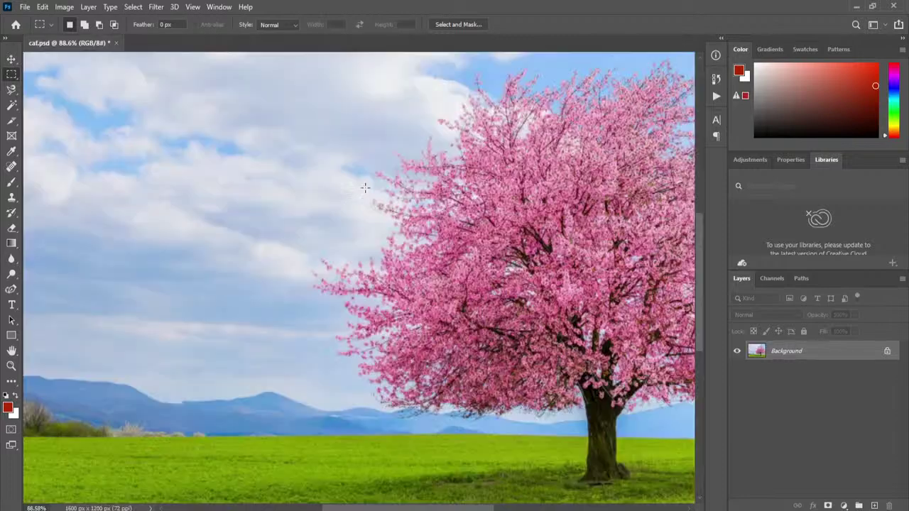
Step: Paste the copied man into caf.psd as a new layer and move it to the left of the tree
key(ctrl+v)
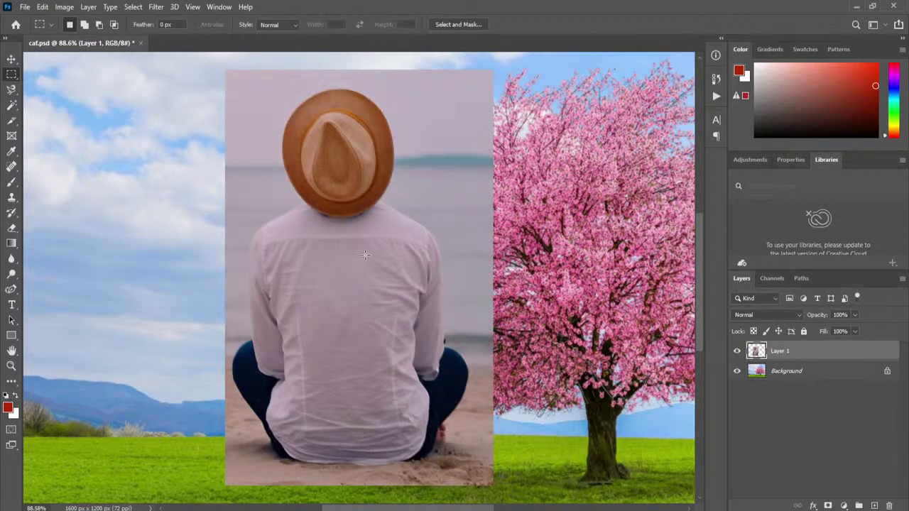
click(12, 59)
drag(314, 249, 244, 248)
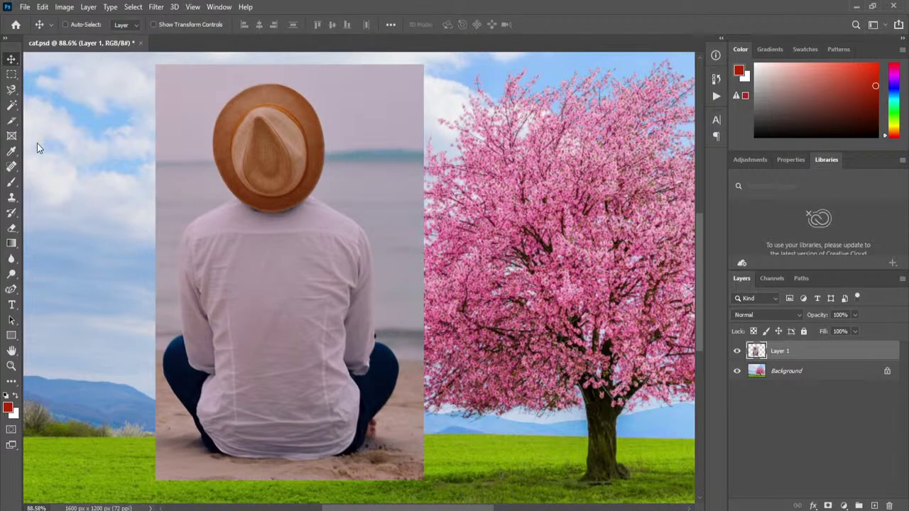
Step: Trace the man's outline with the Magnetic Lasso and turn the selection into a layer mask on Layer 1
click(12, 91)
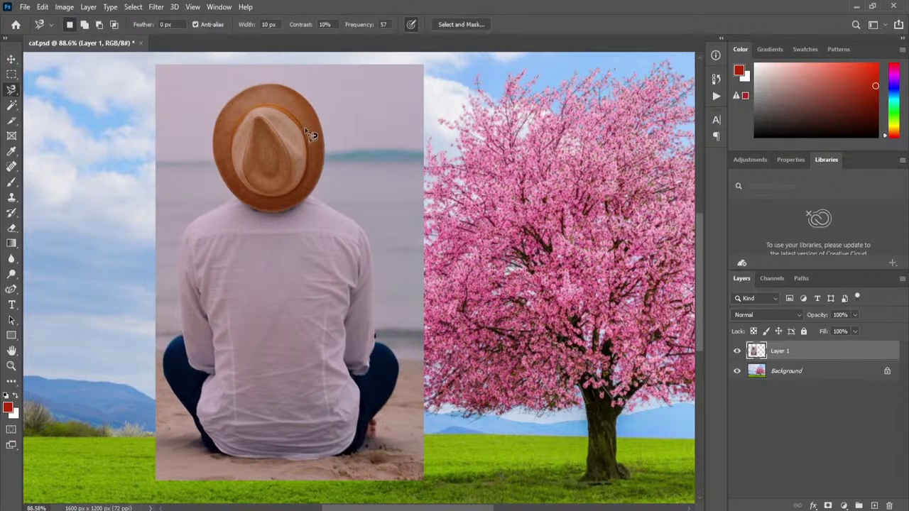
click(280, 84)
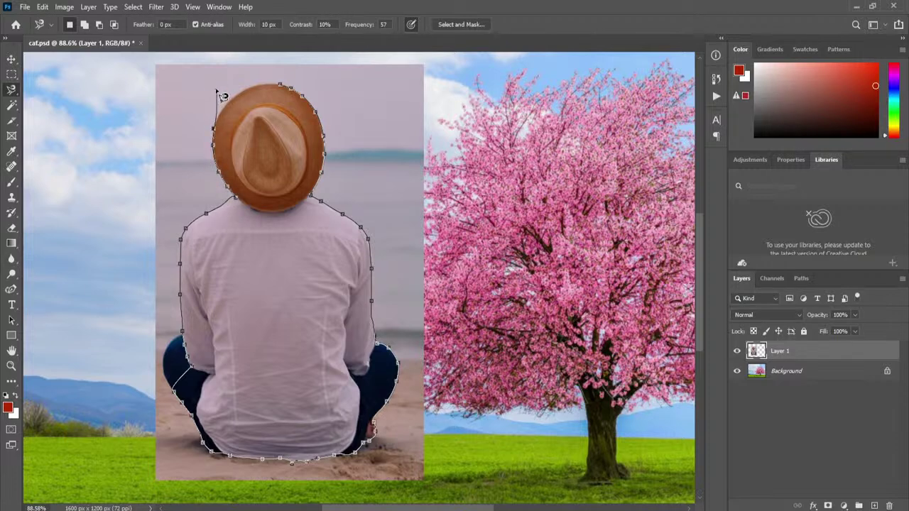
click(281, 83)
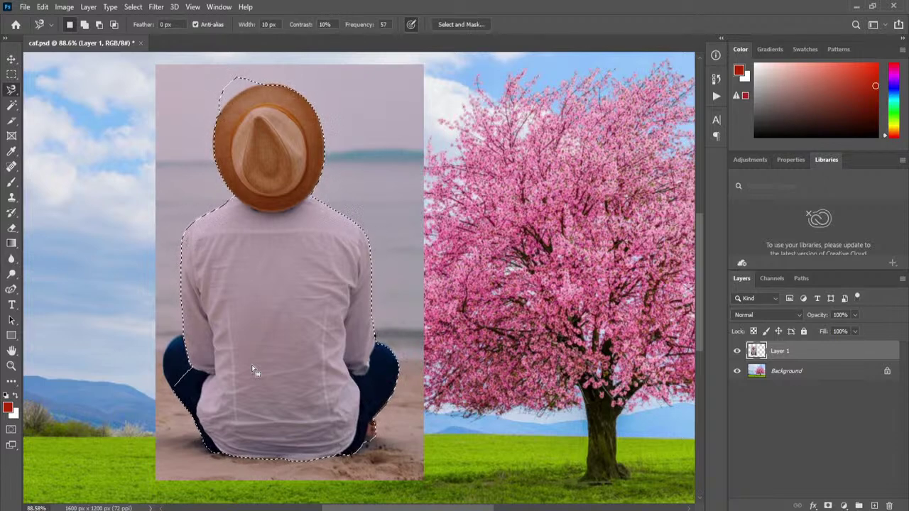
click(828, 505)
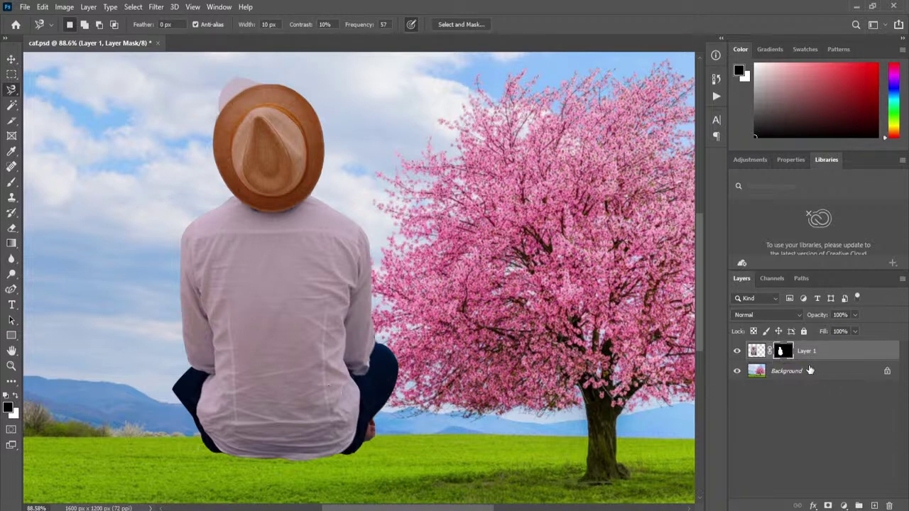
Step: Examine Layer 1's black-and-white mask on its own and compare it with the masked composite
alt+click(783, 353)
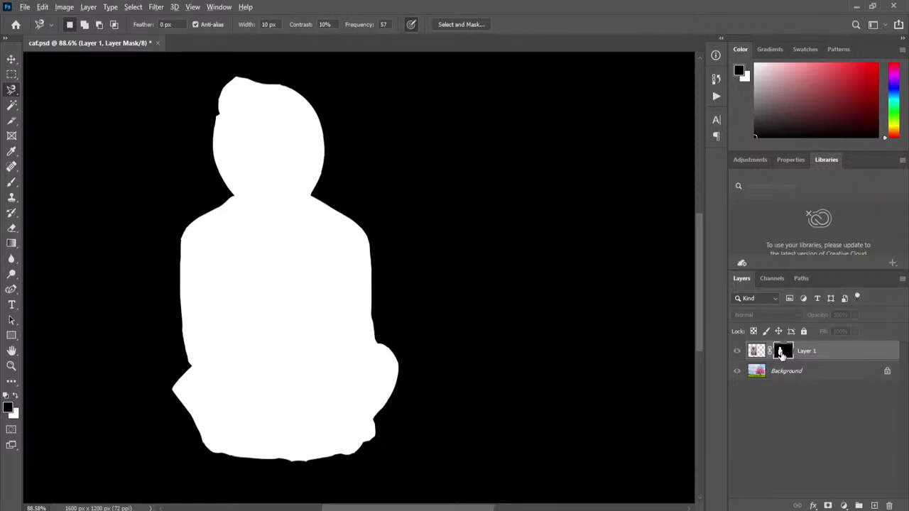
alt+click(782, 355)
alt+click(782, 355)
alt+click(783, 356)
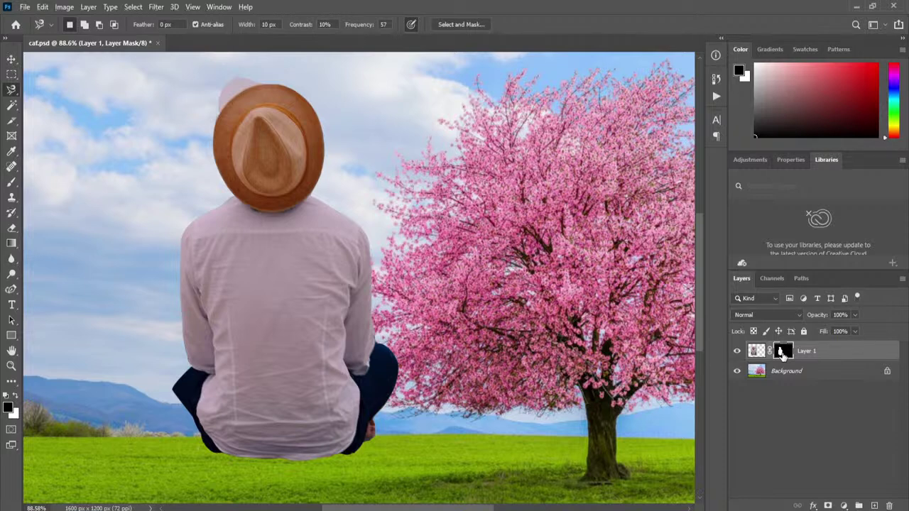
alt+click(784, 353)
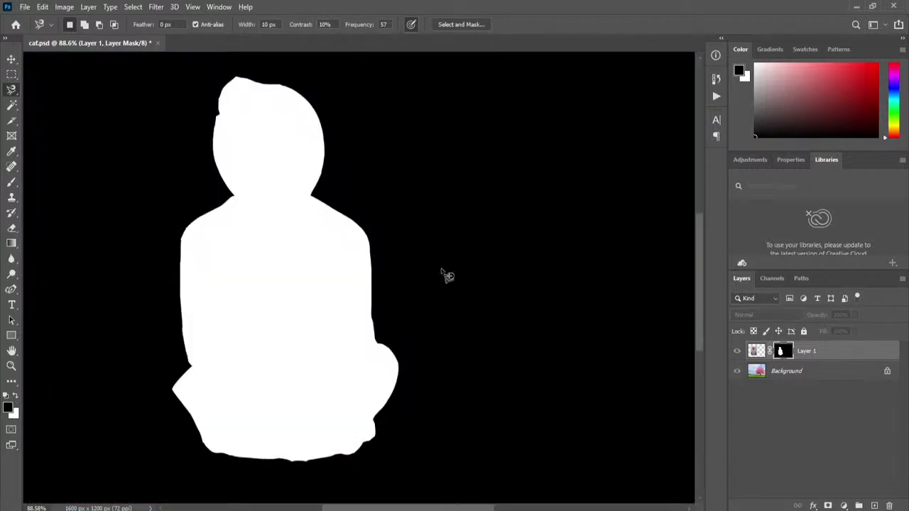
scroll(406, 213, down, 1)
scroll(406, 212, down, 1)
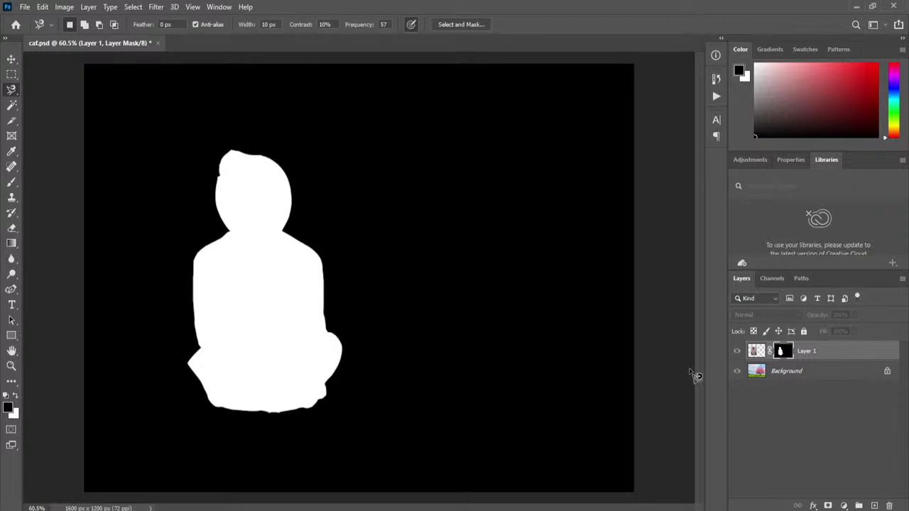
click(757, 350)
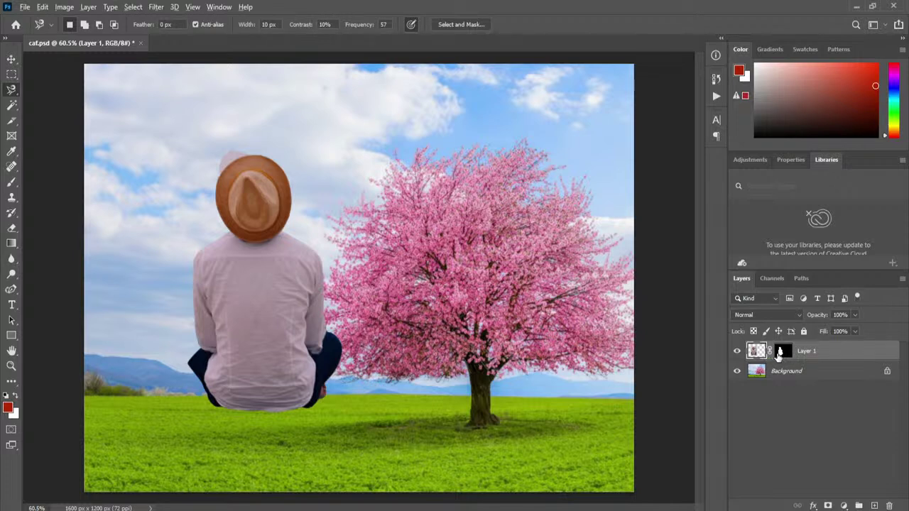
alt+click(781, 351)
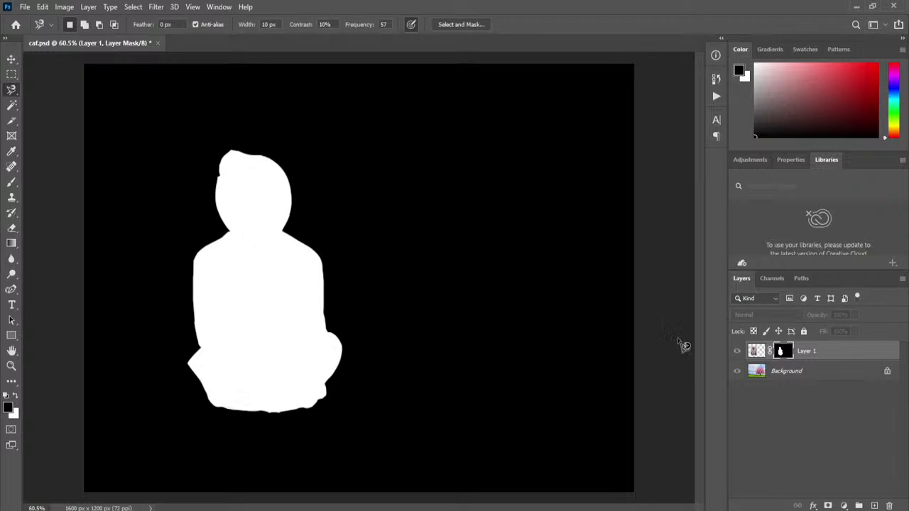
click(751, 351)
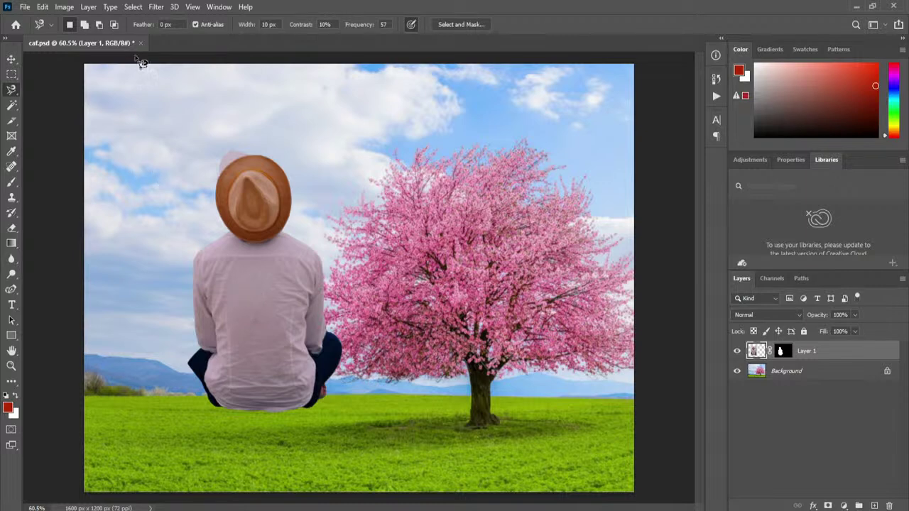
Step: Save and close caf.psd, and reopen it from the recent files
click(20, 10)
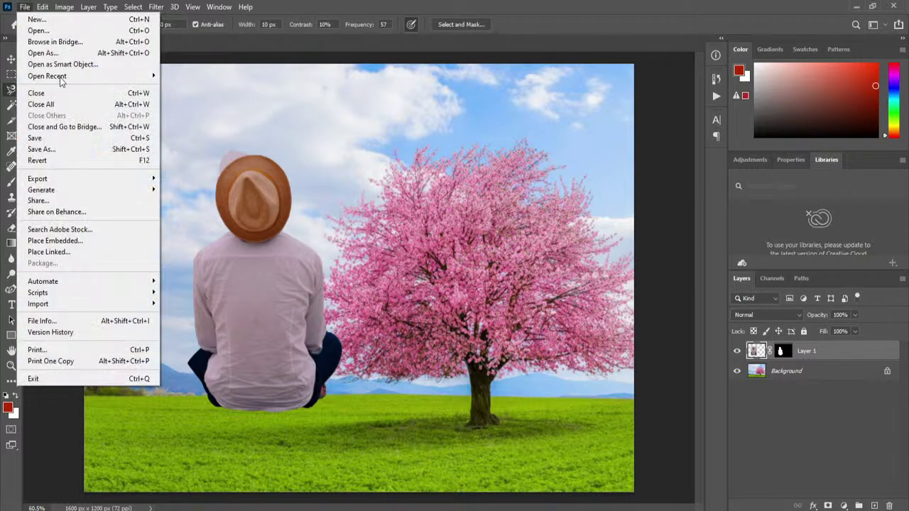
click(56, 138)
click(135, 43)
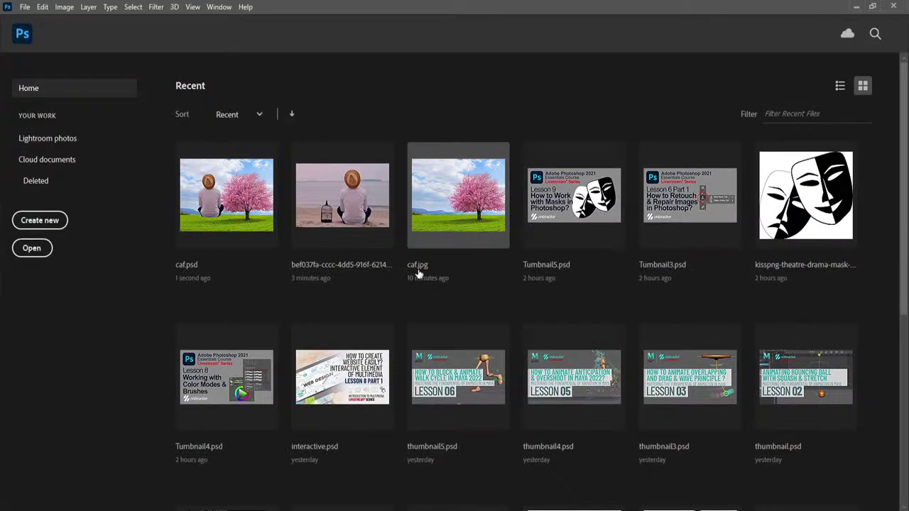
click(208, 212)
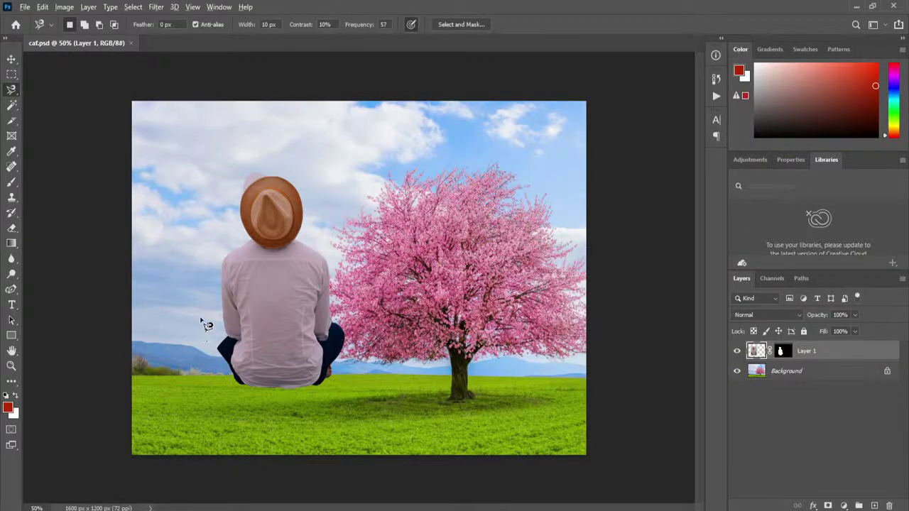
Step: Examine the edges of the masked man around his hat and left knee, and check the document's edit history
scroll(206, 327, up, 3)
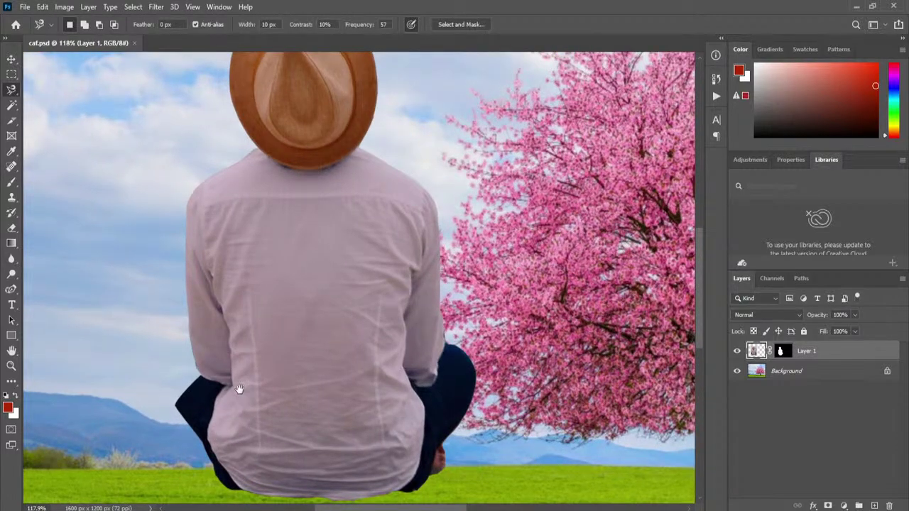
scroll(239, 385, up, 1)
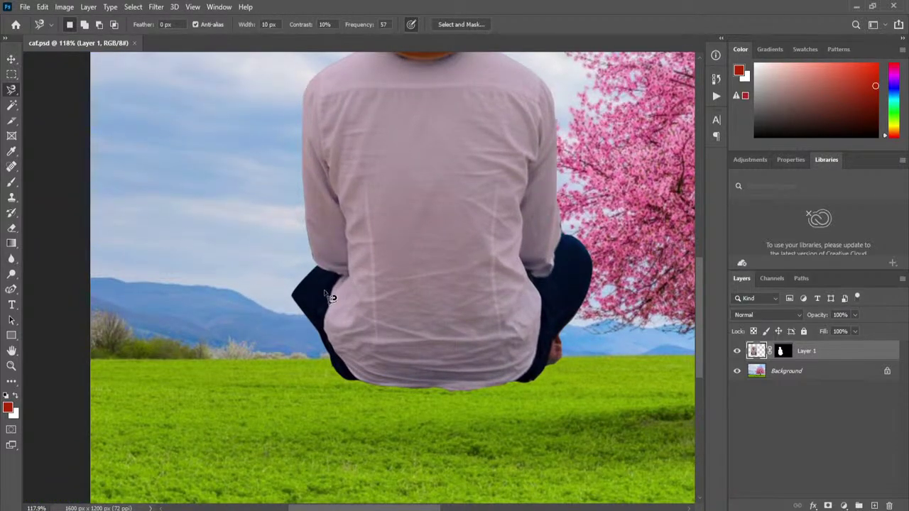
click(717, 78)
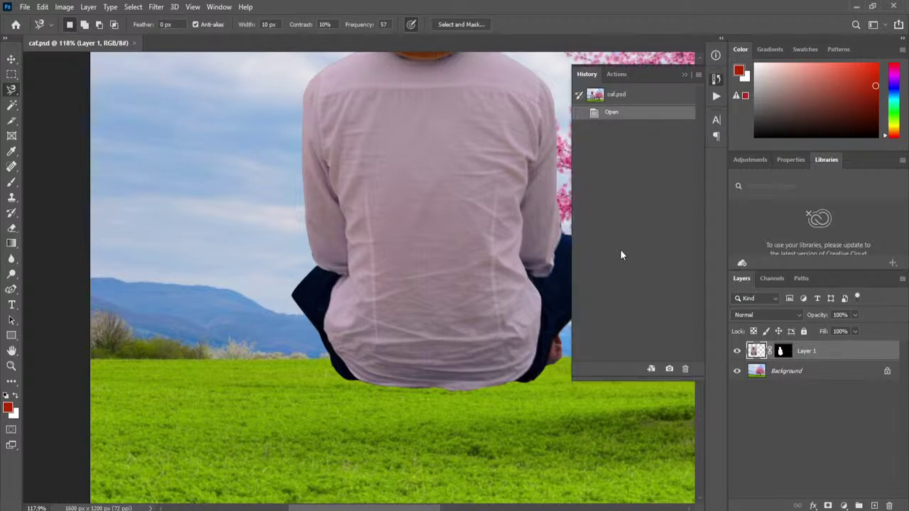
click(684, 74)
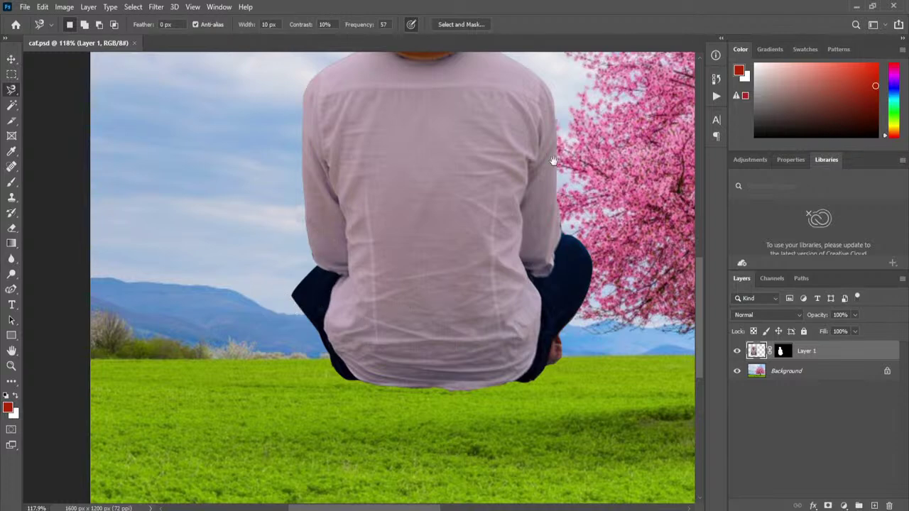
scroll(489, 404, up, 5)
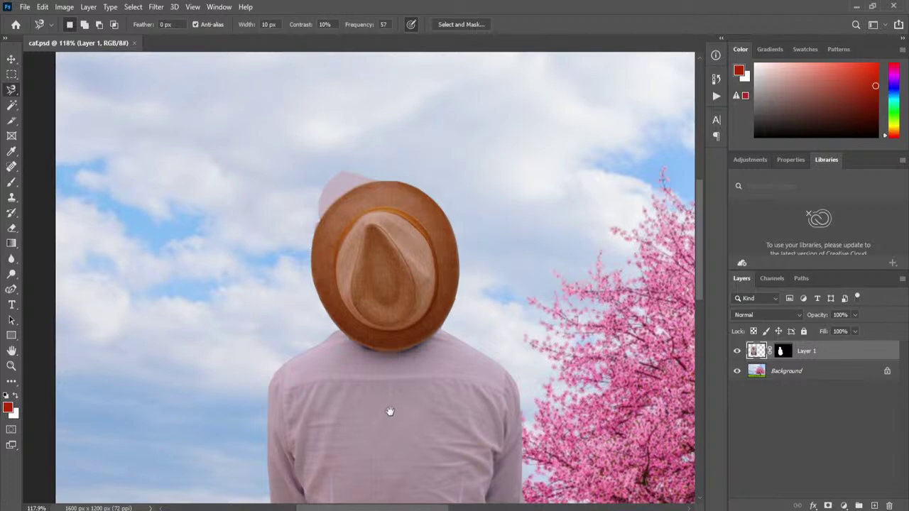
drag(388, 413, 424, 175)
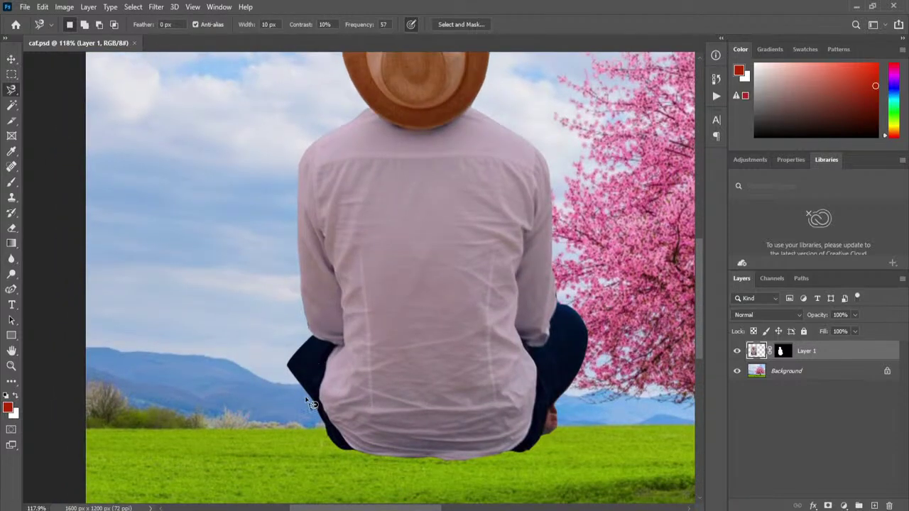
scroll(306, 362, up, 5)
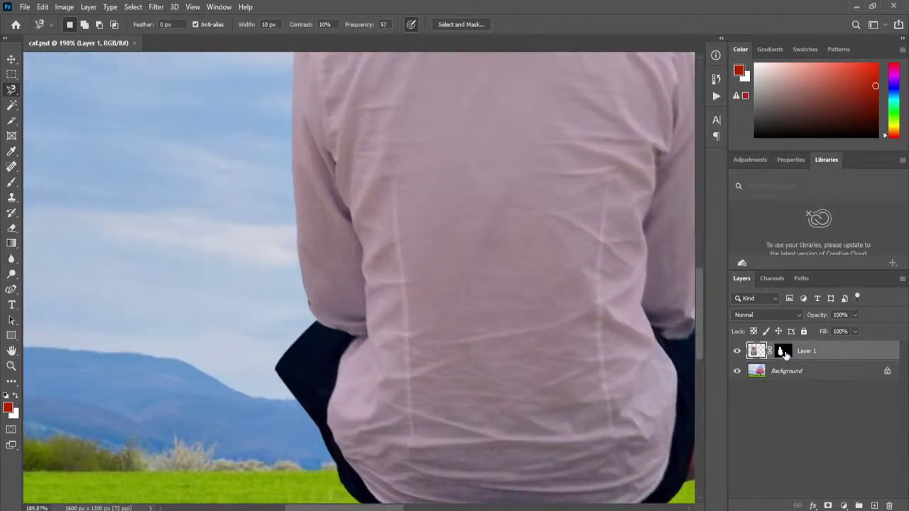
Step: Show Layer 1's mask on its own and set up a 4 px round Brush with 93% hardness
click(781, 350)
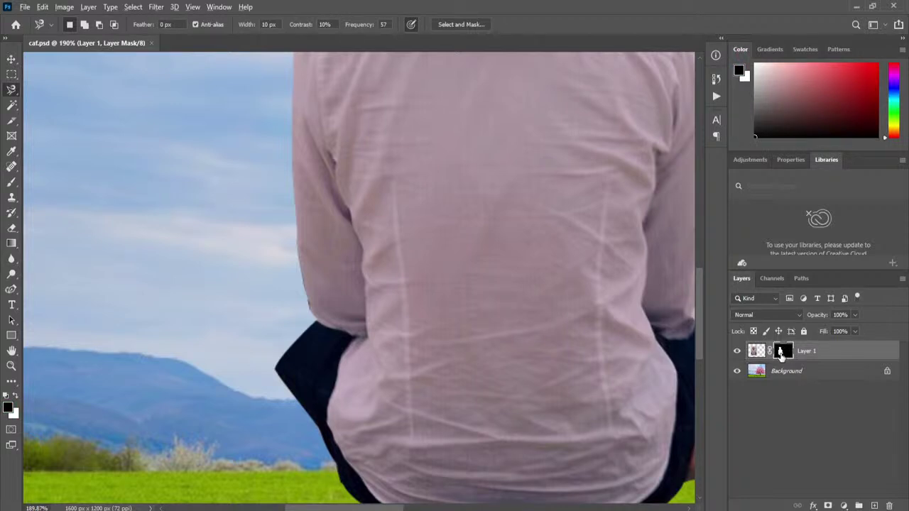
alt+click(781, 353)
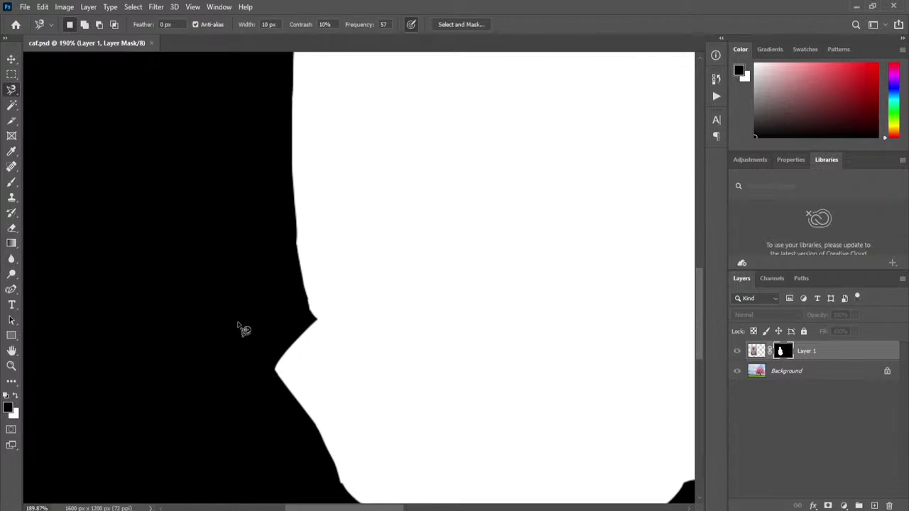
click(12, 183)
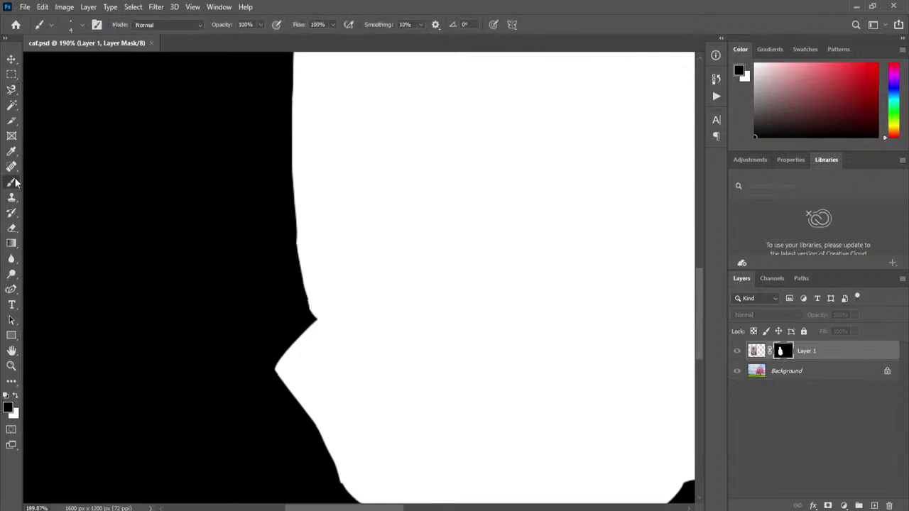
click(81, 25)
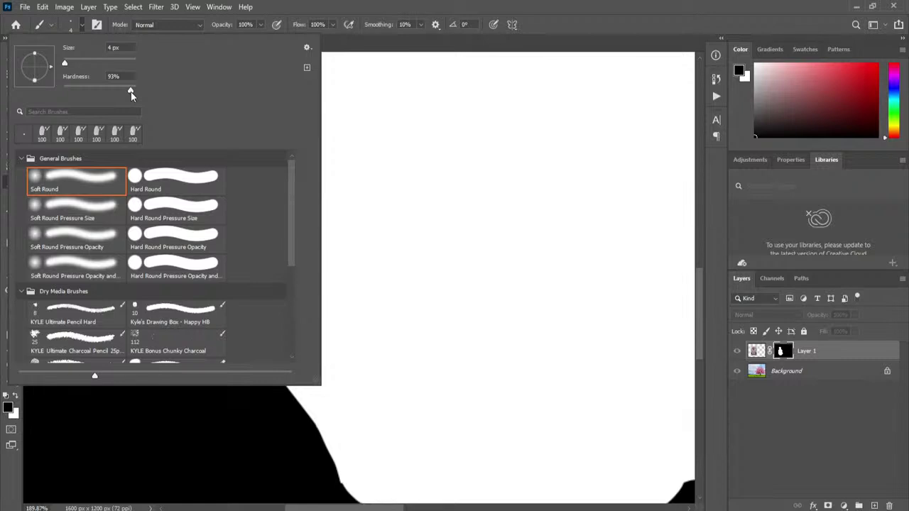
key(Return)
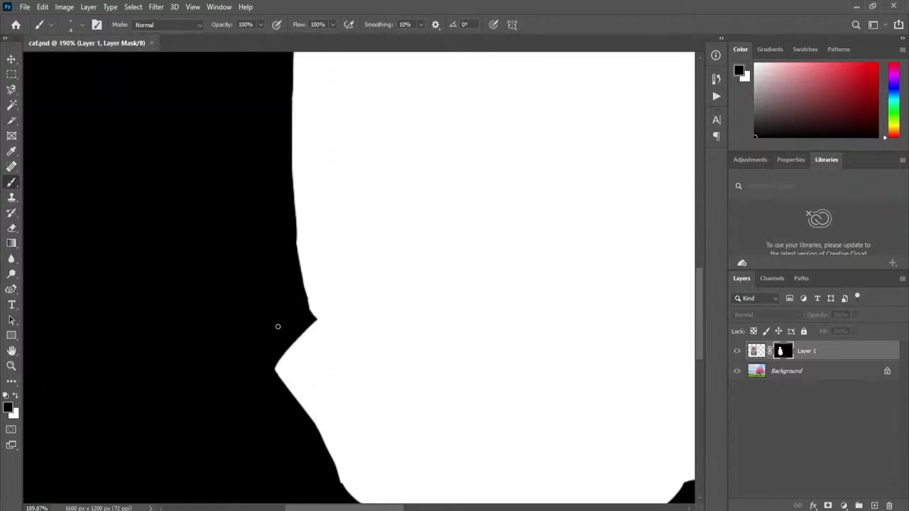
Step: Restore the man's left knee by painting white on Layer 1's mask with a 9 px brush and 0% smoothing, and return to the composite
click(16, 398)
mouse_move(273, 366)
mouse_down()
mouse_move(254, 279)
mouse_move(271, 245)
mouse_move(296, 237)
mouse_move(286, 249)
mouse_move(301, 250)
mouse_move(302, 272)
mouse_move(312, 261)
mouse_move(306, 314)
mouse_move(302, 305)
mouse_move(297, 311)
mouse_move(304, 298)
mouse_move(313, 323)
mouse_up()
click(419, 25)
mouse_move(298, 269)
mouse_down()
mouse_move(291, 241)
mouse_move(278, 244)
mouse_move(257, 287)
mouse_move(255, 321)
mouse_move(273, 353)
mouse_move(294, 331)
mouse_move(280, 359)
mouse_move(271, 261)
mouse_move(288, 250)
mouse_move(280, 317)
mouse_move(293, 342)
mouse_move(295, 296)
mouse_up()
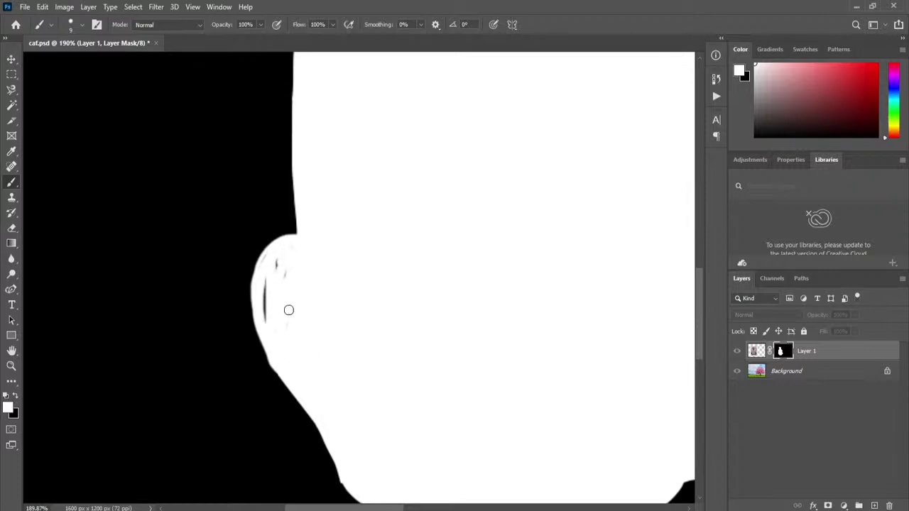
mouse_move(278, 261)
mouse_down()
mouse_move(264, 303)
mouse_move(281, 250)
mouse_up()
click(754, 351)
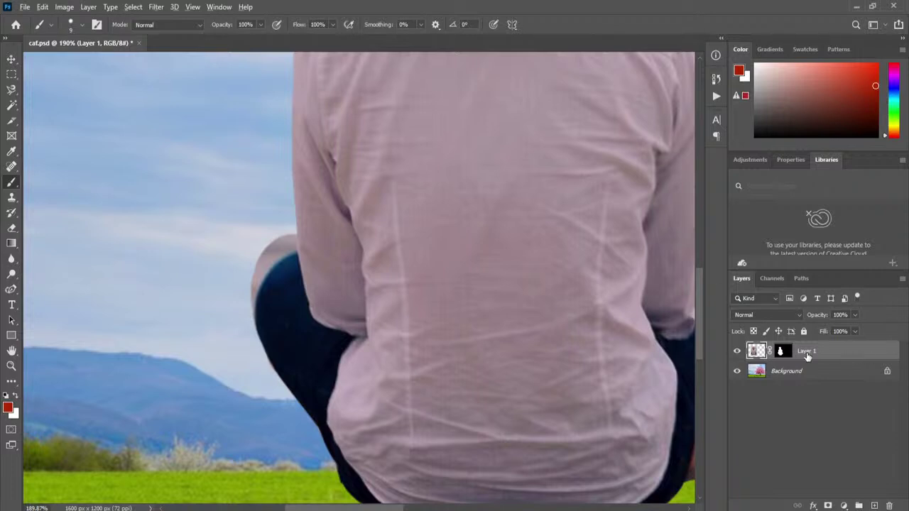
Step: Trim the excess backdrop around the left knee by painting black on Layer 1's isolated mask, checking the result in the composite
alt+click(780, 350)
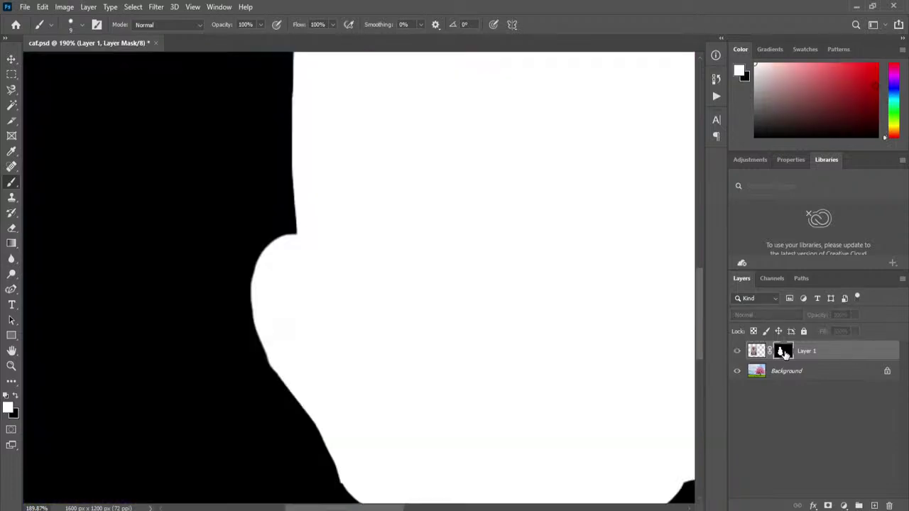
click(15, 397)
mouse_move(294, 236)
mouse_down()
mouse_move(252, 280)
mouse_move(250, 329)
mouse_move(258, 276)
mouse_move(290, 236)
mouse_up()
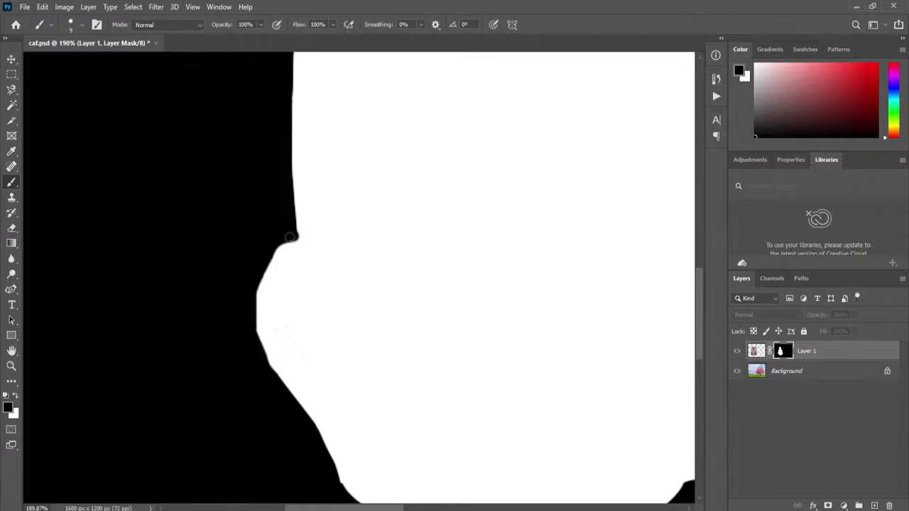
click(757, 357)
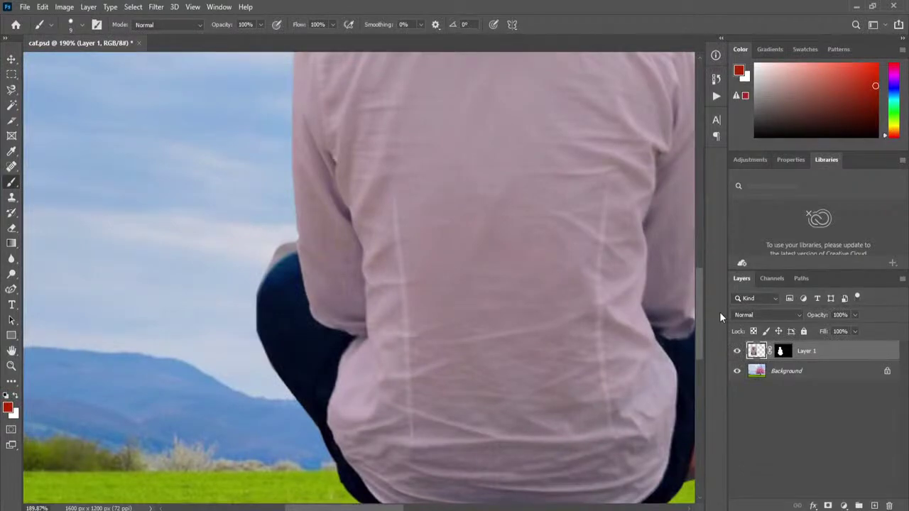
alt+click(780, 351)
drag(279, 247, 269, 263)
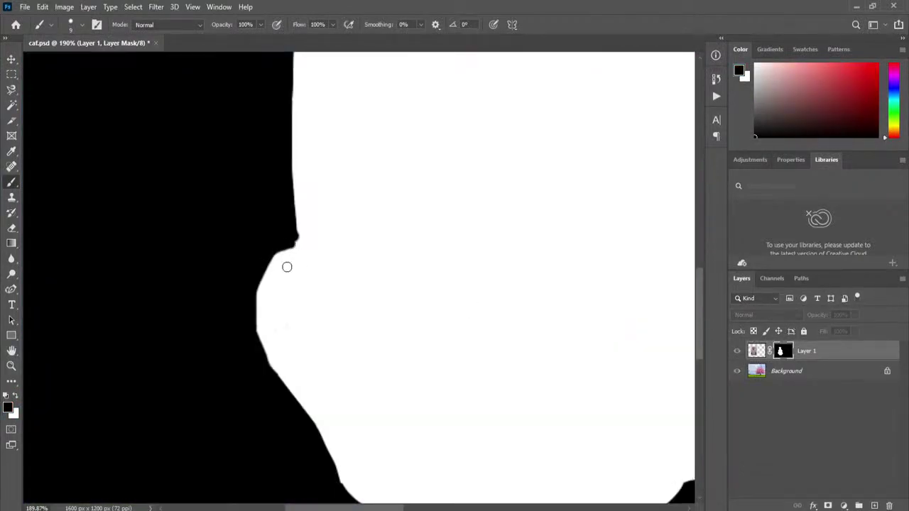
click(757, 355)
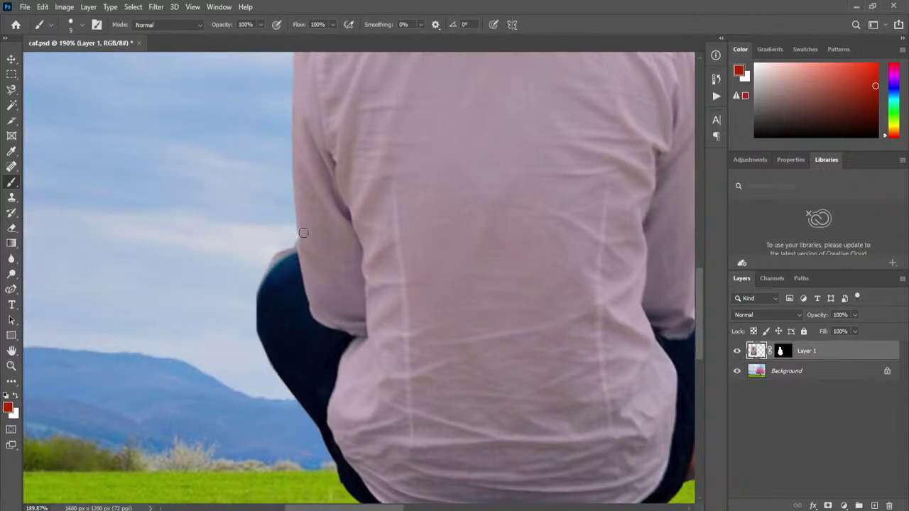
Step: Paint white above the left knee on Layer 1's isolated mask to reveal a strip of the original backdrop in the composite
scroll(292, 213, up, 3)
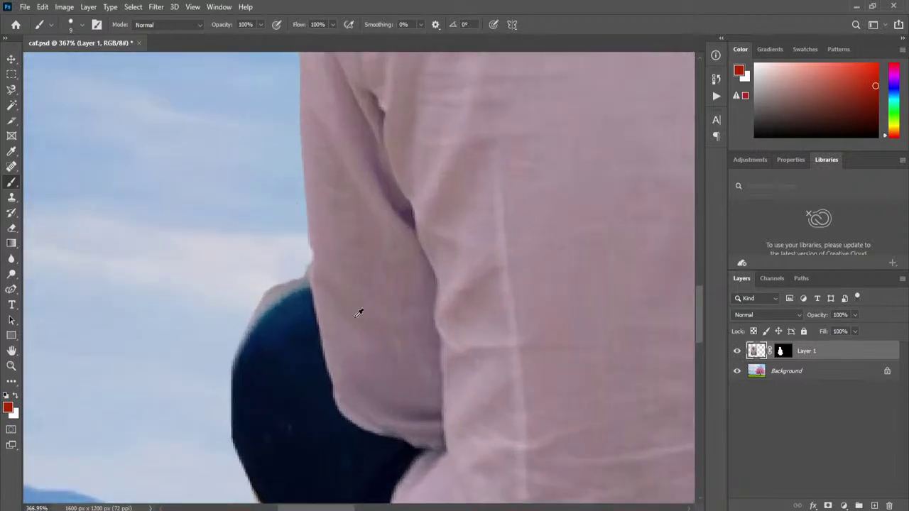
click(781, 353)
alt+click(780, 355)
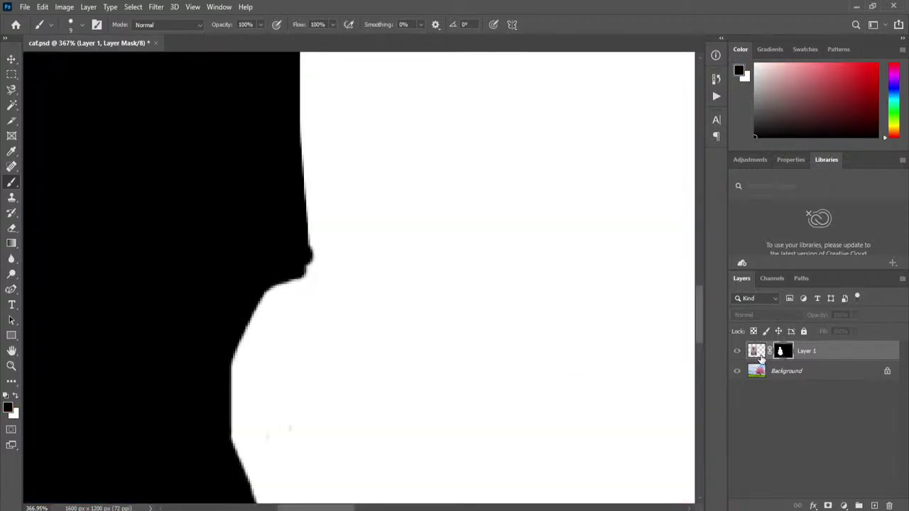
click(756, 352)
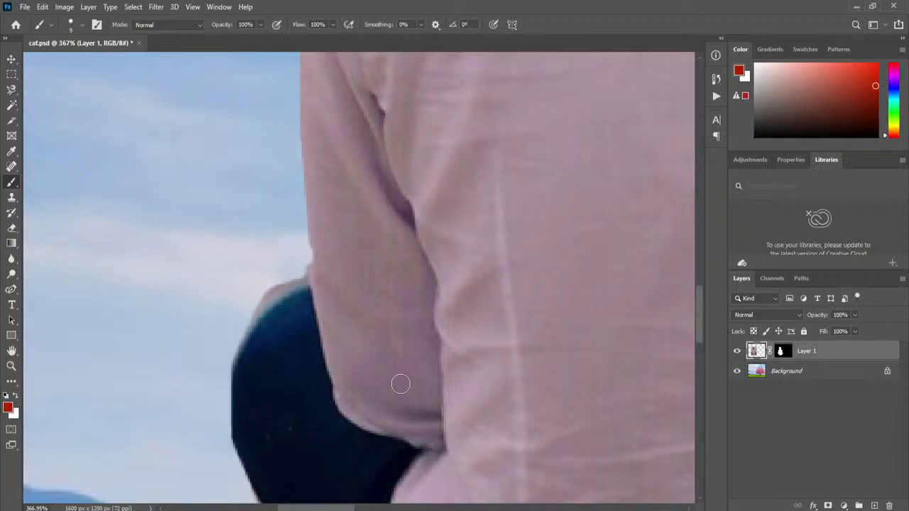
click(5, 396)
click(10, 397)
click(781, 351)
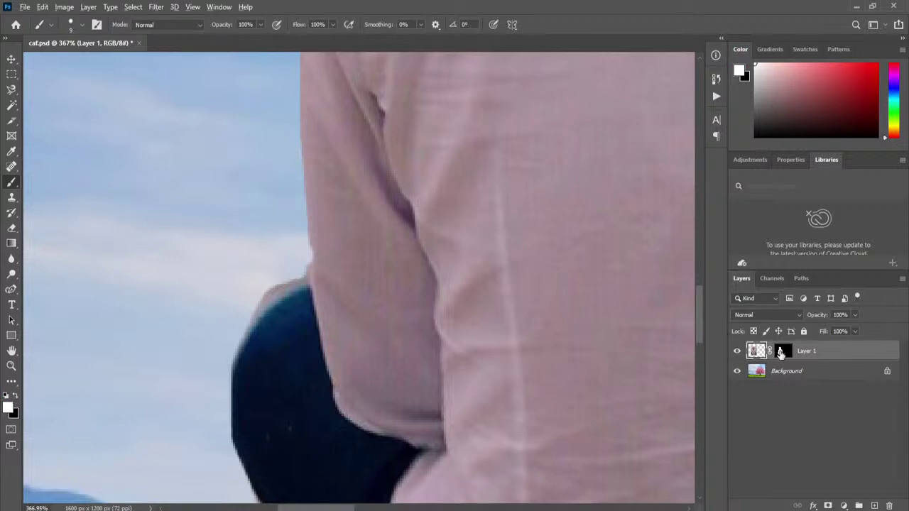
alt+click(781, 350)
mouse_move(277, 298)
mouse_down()
mouse_move(249, 300)
mouse_move(282, 277)
mouse_move(224, 297)
mouse_move(260, 296)
mouse_move(291, 272)
mouse_move(238, 315)
mouse_move(272, 324)
mouse_move(271, 299)
mouse_move(297, 263)
mouse_move(248, 314)
mouse_move(305, 271)
mouse_move(352, 270)
mouse_move(308, 289)
mouse_move(287, 282)
mouse_move(251, 313)
mouse_move(233, 360)
mouse_up()
key(x)
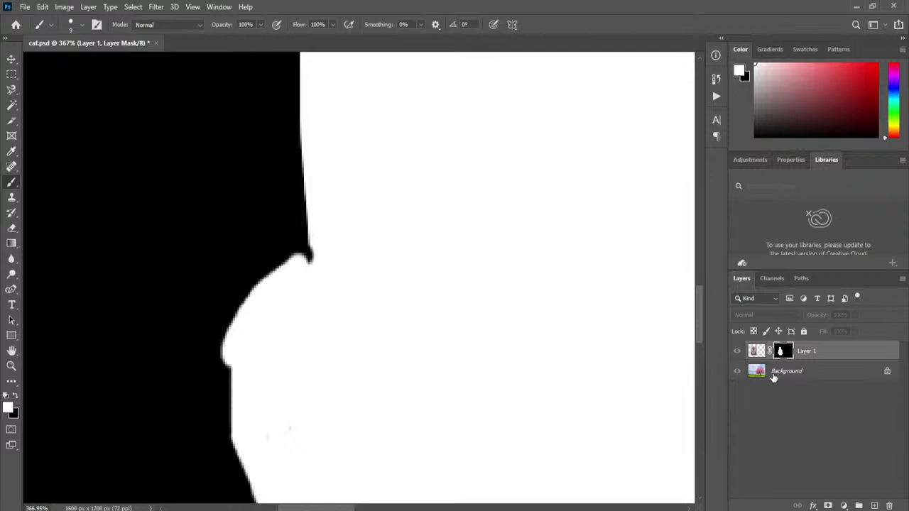
click(756, 351)
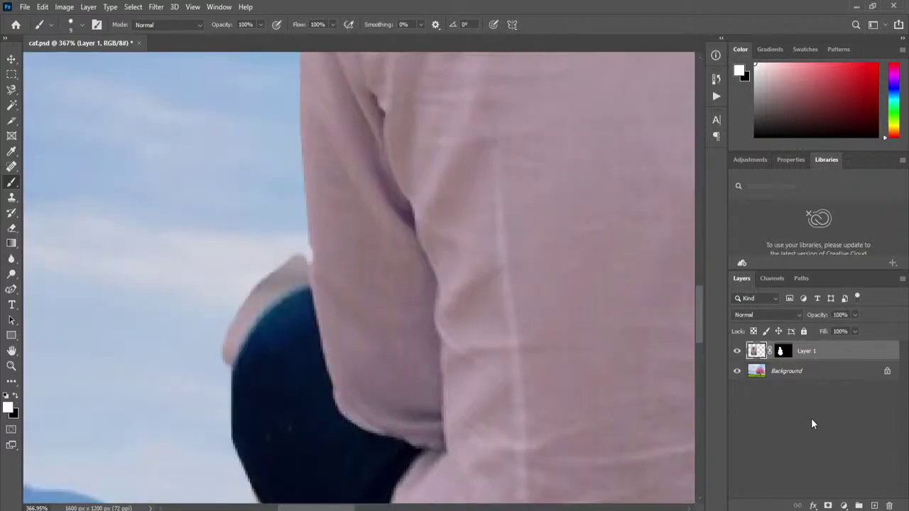
Step: Edit Layer 1's mask directly over the composite, painting white to reveal backdrop beside the arm and black to hide everything outside the knee
click(782, 353)
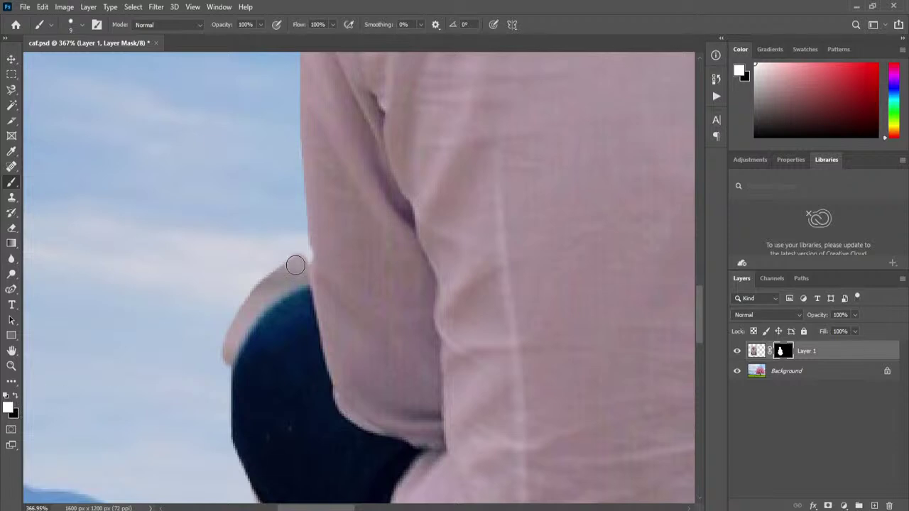
mouse_move(299, 243)
mouse_down()
mouse_move(270, 236)
mouse_move(280, 242)
mouse_move(270, 258)
mouse_move(293, 248)
mouse_move(263, 219)
mouse_move(195, 298)
mouse_move(222, 314)
mouse_move(203, 330)
mouse_move(231, 334)
mouse_up()
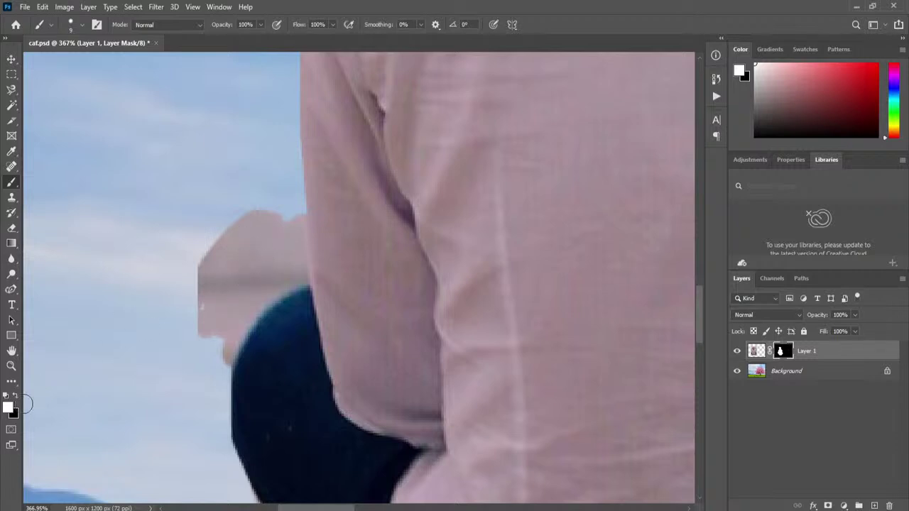
key(x)
mouse_move(240, 270)
mouse_down()
mouse_move(193, 332)
mouse_move(210, 333)
mouse_move(220, 349)
mouse_move(225, 340)
mouse_move(221, 367)
mouse_move(245, 310)
mouse_up()
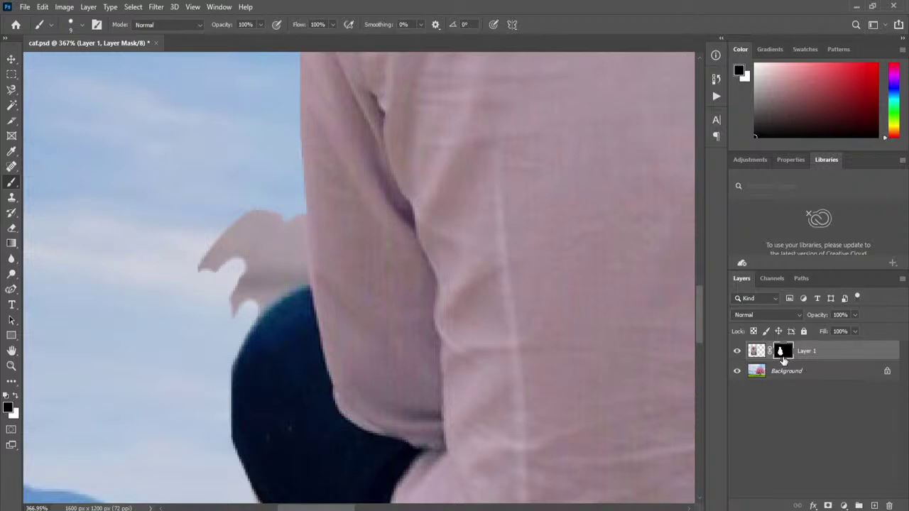
mouse_move(243, 300)
mouse_down()
mouse_move(241, 277)
mouse_move(250, 274)
mouse_move(227, 307)
mouse_move(263, 285)
mouse_move(265, 290)
mouse_up()
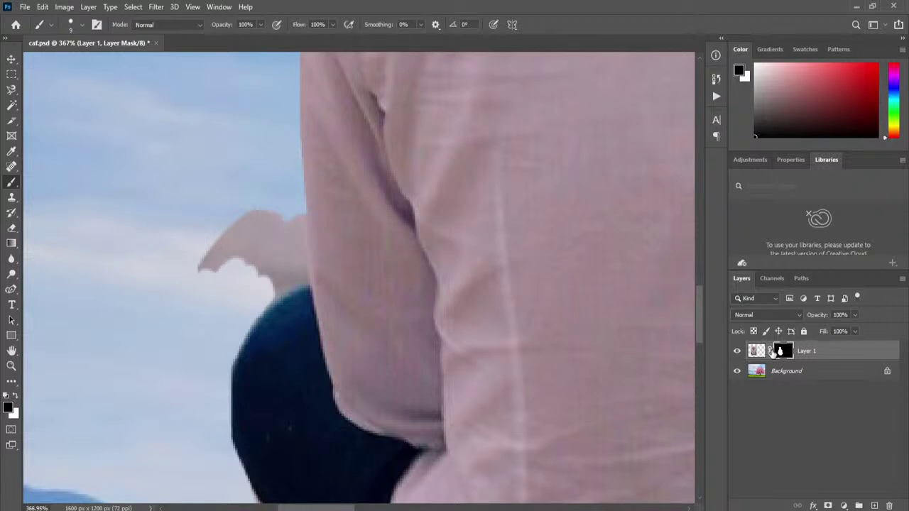
mouse_move(280, 263)
mouse_down()
mouse_move(245, 317)
mouse_move(267, 287)
mouse_move(296, 275)
mouse_move(296, 211)
mouse_move(297, 272)
mouse_move(256, 277)
mouse_move(274, 262)
mouse_move(284, 214)
mouse_move(270, 270)
mouse_move(286, 262)
mouse_move(274, 239)
mouse_move(241, 274)
mouse_move(246, 240)
mouse_move(231, 247)
mouse_move(254, 207)
mouse_move(191, 256)
mouse_up()
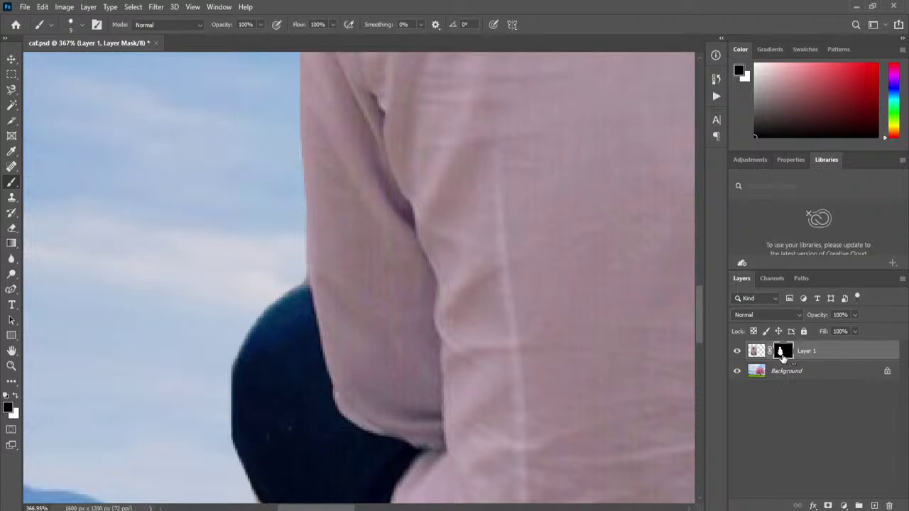
Step: Paint out the stray white spot outside the knee on Layer 1's isolated mask in black, and compare the mask with the composite
alt+click(782, 352)
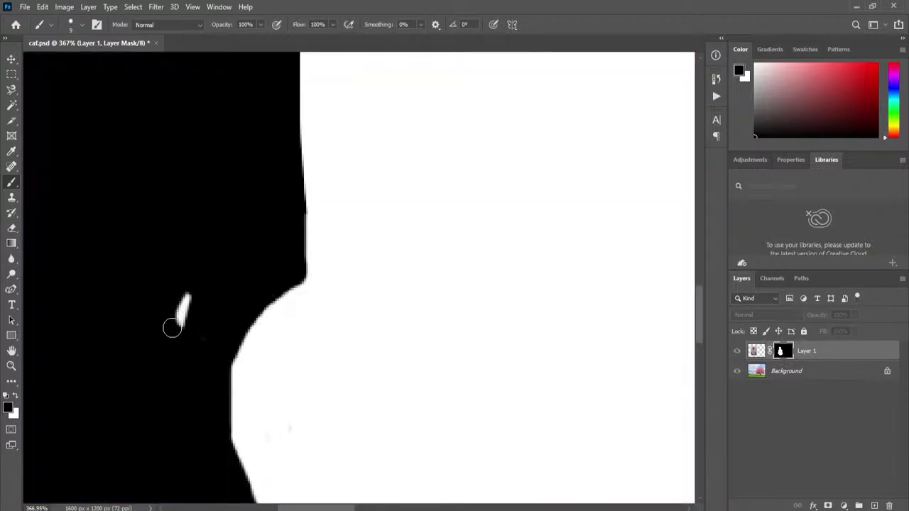
drag(181, 307, 184, 329)
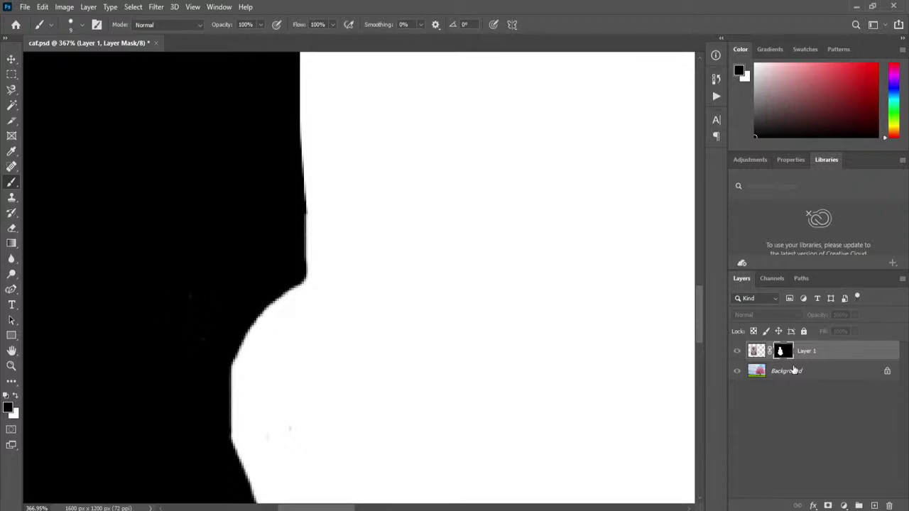
click(757, 352)
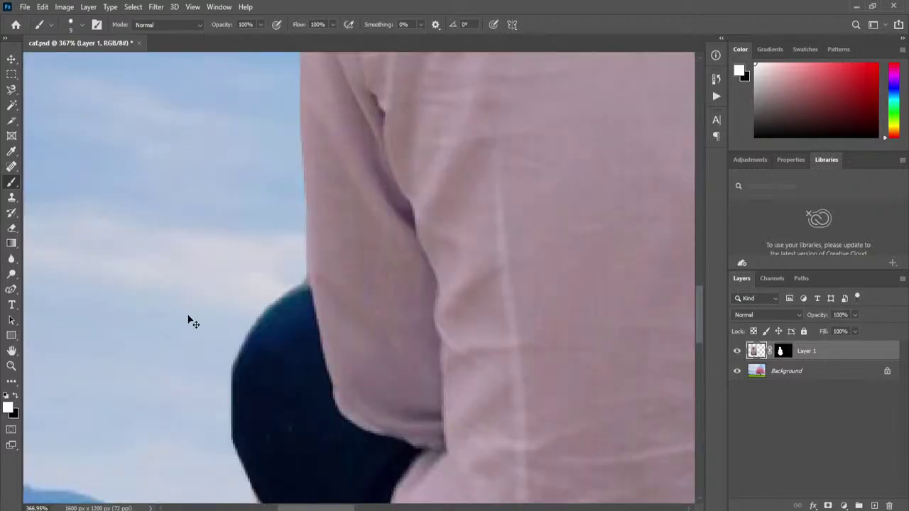
alt+click(782, 351)
key(x)
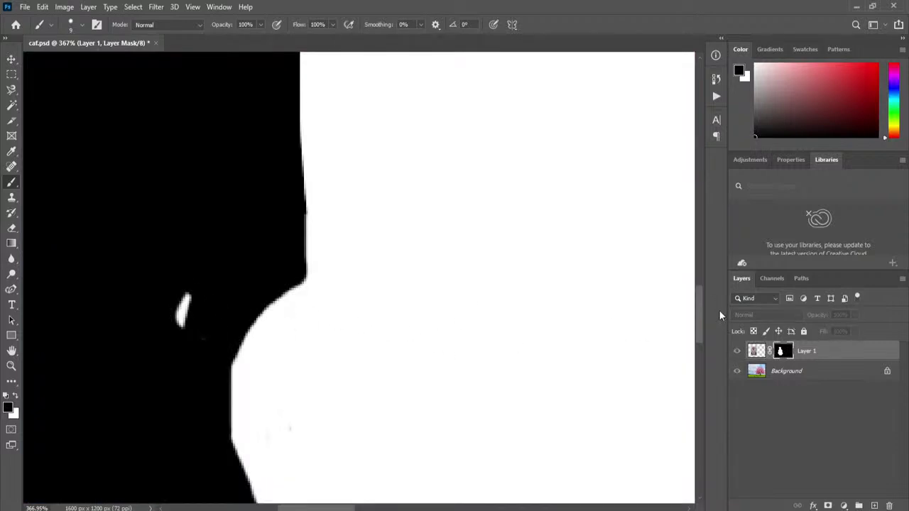
click(756, 351)
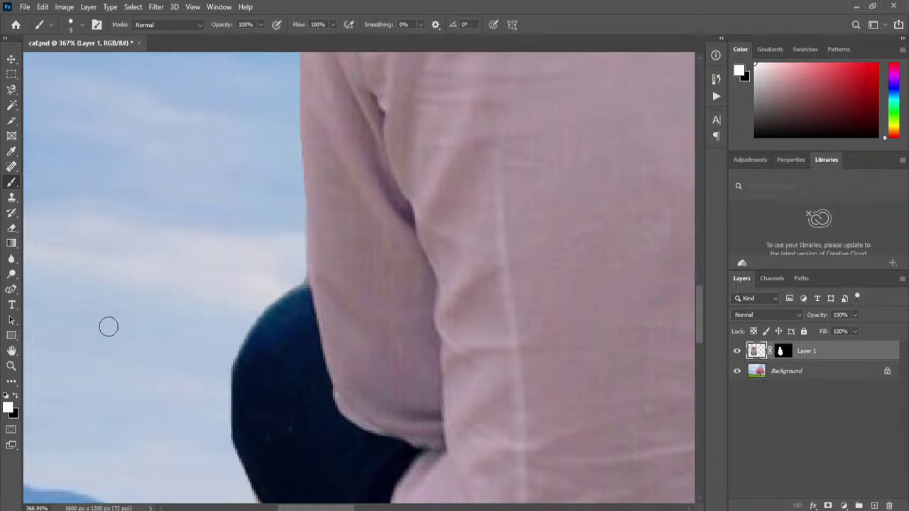
Step: Compare Layer 1's isolated mask around the left knee and arm with the composite
alt+click(781, 350)
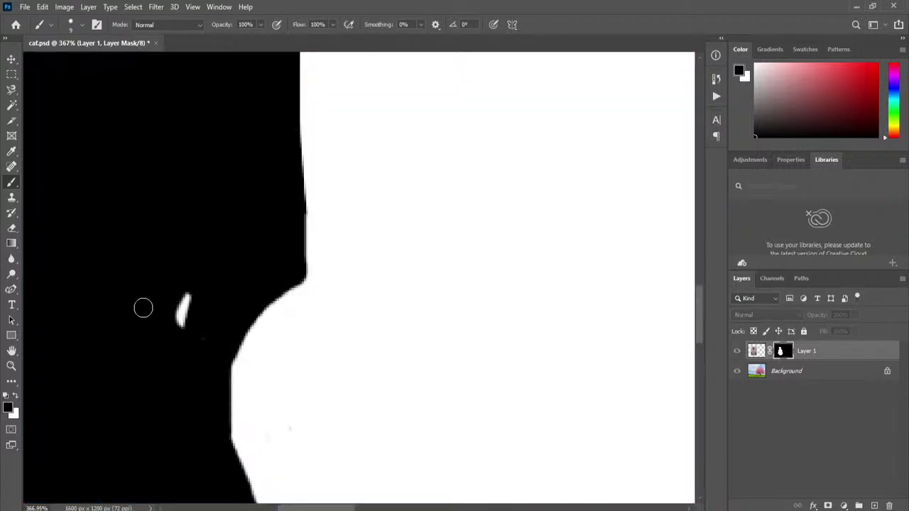
click(758, 355)
mouse_move(703, 323)
mouse_down()
mouse_move(705, 355)
mouse_move(705, 298)
mouse_move(704, 355)
mouse_move(702, 307)
mouse_move(702, 318)
mouse_up()
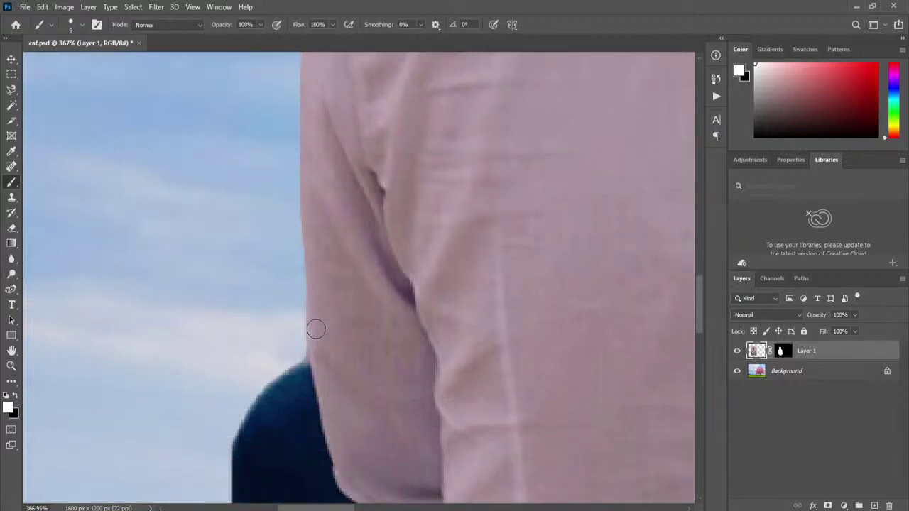
Step: Prepare a 2 px brush with black as the foreground color and target Layer 1's mask
key(bracketleft)
key(bracketleft)
key(bracketleft)
click(15, 396)
key(bracketleft)
key(bracketleft)
click(781, 351)
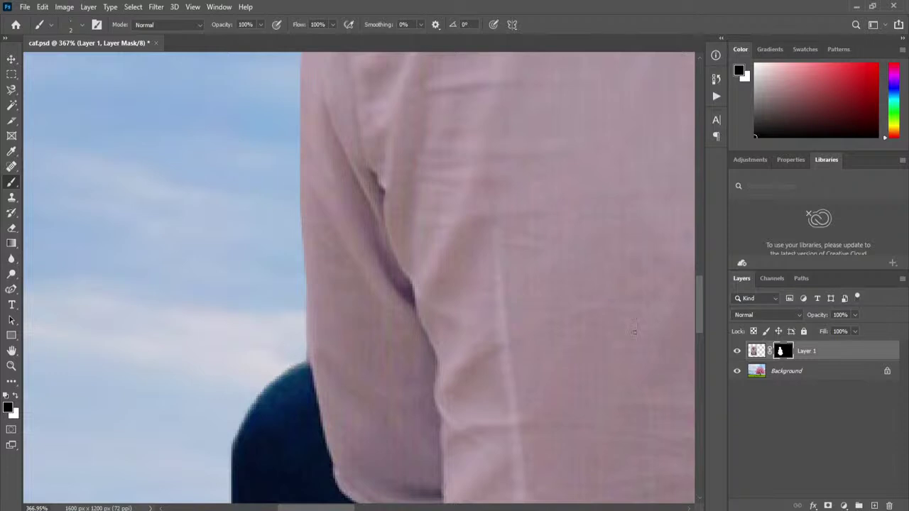
Step: Hide the leftover backdrop beside the hat's brim by painting Layer 1's mask black with a 10 px brush, then compare mask and composite
scroll(509, 318, up, 15)
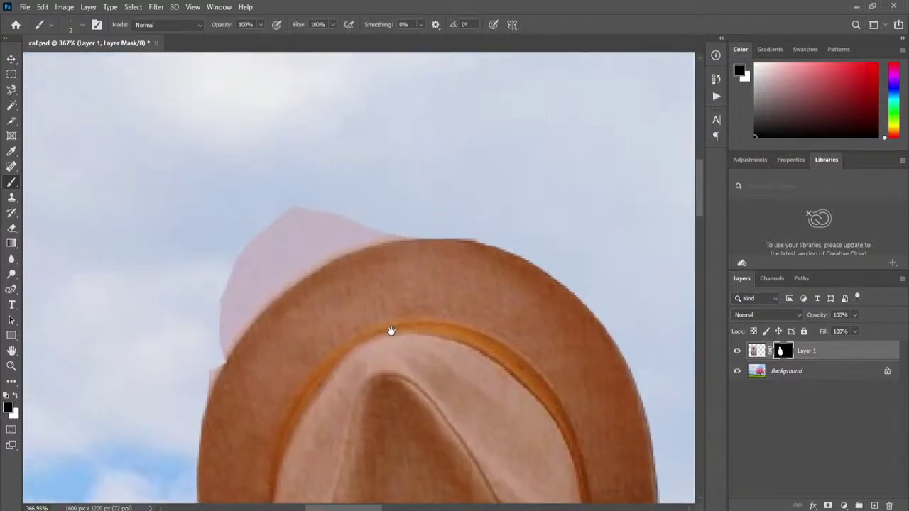
key(bracketright)
key(bracketright)
key(bracketright)
key(bracketright)
key(bracketright)
key(bracketright)
key(bracketright)
key(bracketright)
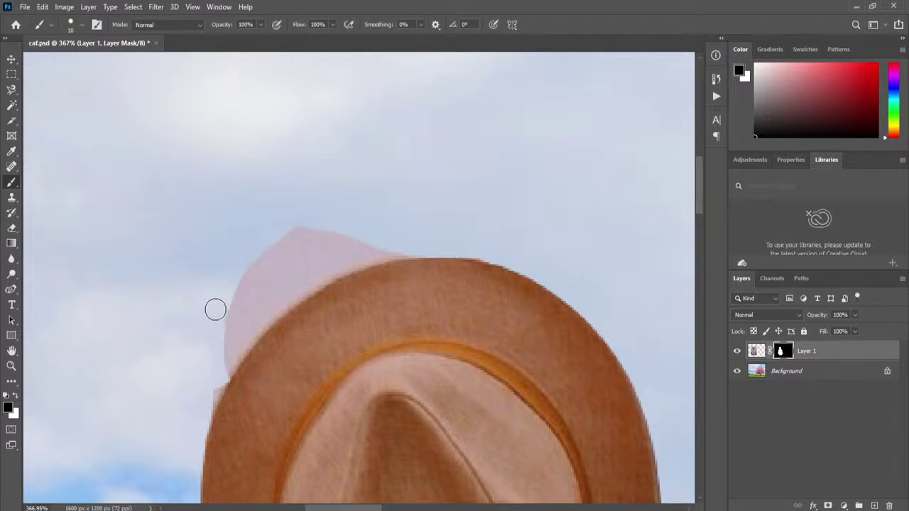
mouse_move(700, 202)
mouse_down()
mouse_move(697, 209)
mouse_move(698, 200)
mouse_up()
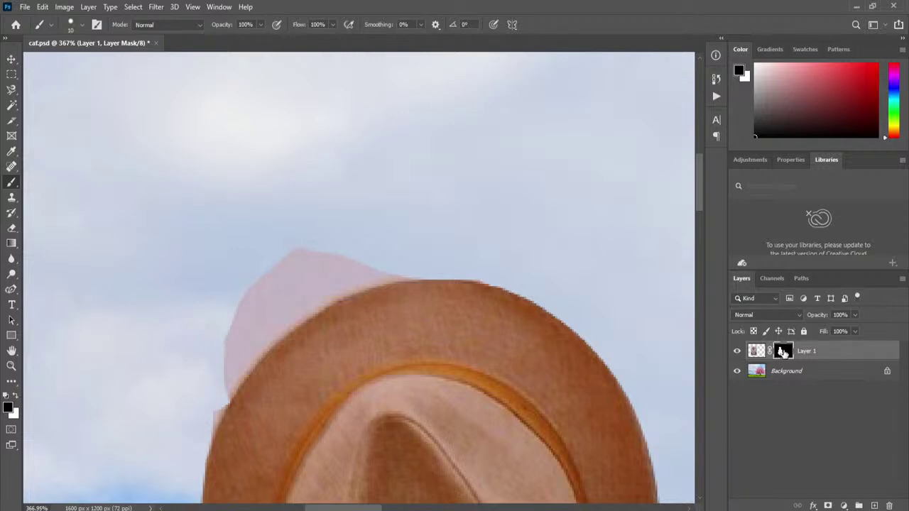
mouse_move(284, 268)
mouse_down()
mouse_move(293, 282)
mouse_move(333, 278)
mouse_move(291, 303)
mouse_move(320, 288)
mouse_move(274, 325)
mouse_move(212, 409)
mouse_up()
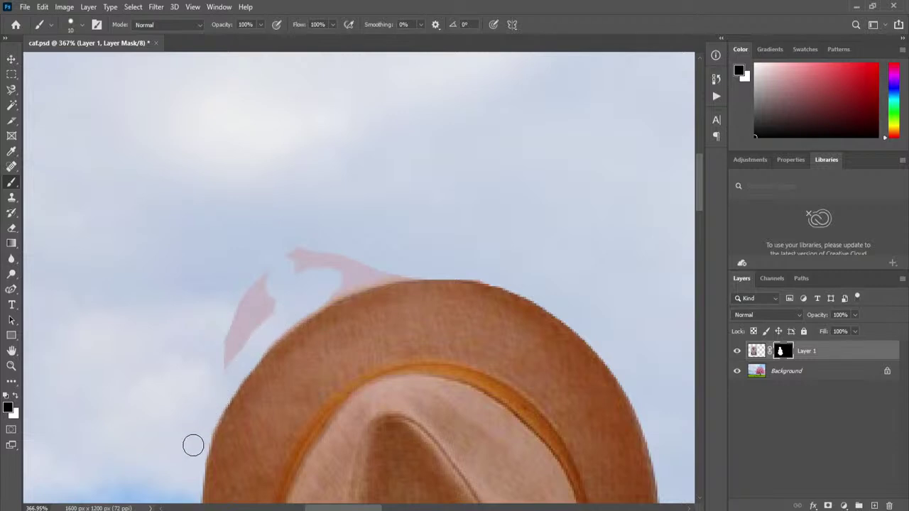
mouse_move(211, 365)
mouse_down()
mouse_move(256, 304)
mouse_move(263, 301)
mouse_move(220, 371)
mouse_move(300, 284)
mouse_move(331, 274)
mouse_move(318, 299)
mouse_move(351, 282)
mouse_move(451, 264)
mouse_move(258, 276)
mouse_move(388, 251)
mouse_move(303, 242)
mouse_move(225, 320)
mouse_up()
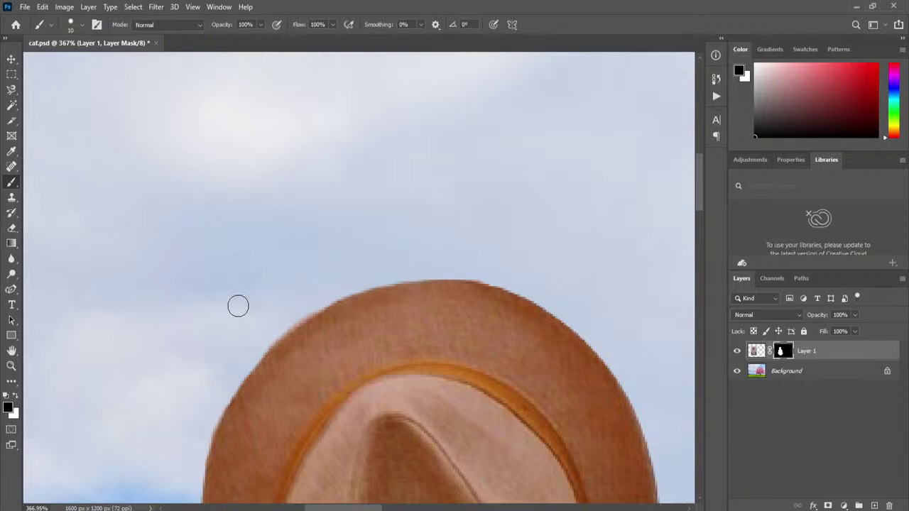
alt+click(787, 357)
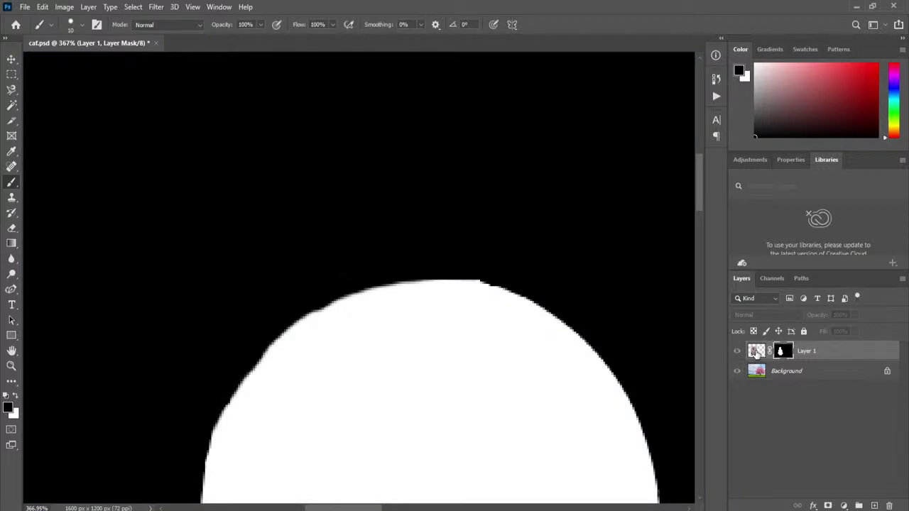
click(757, 351)
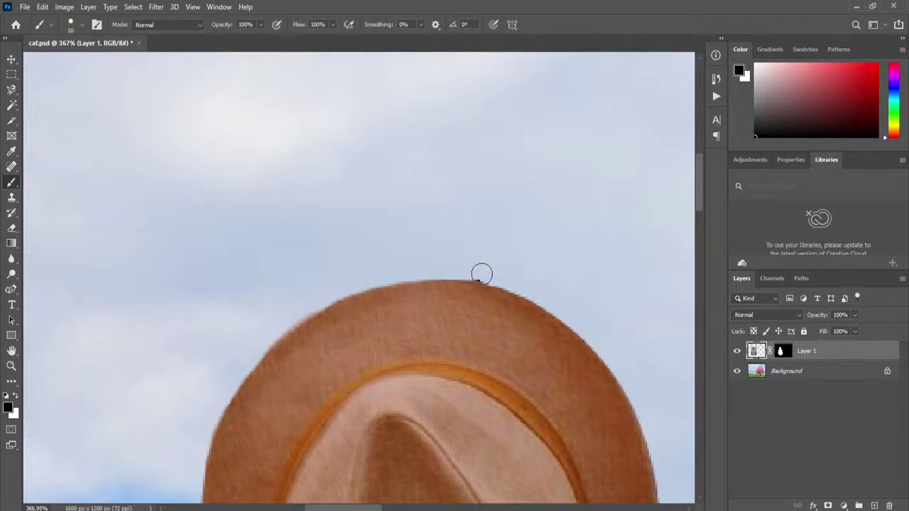
Step: Try painting black over the hat on Layer 1's image instead of its mask, undo the stroke and target the mask again
click(784, 355)
click(757, 351)
mouse_move(450, 254)
mouse_down()
mouse_move(466, 252)
mouse_move(443, 263)
mouse_move(447, 362)
mouse_move(528, 387)
mouse_up()
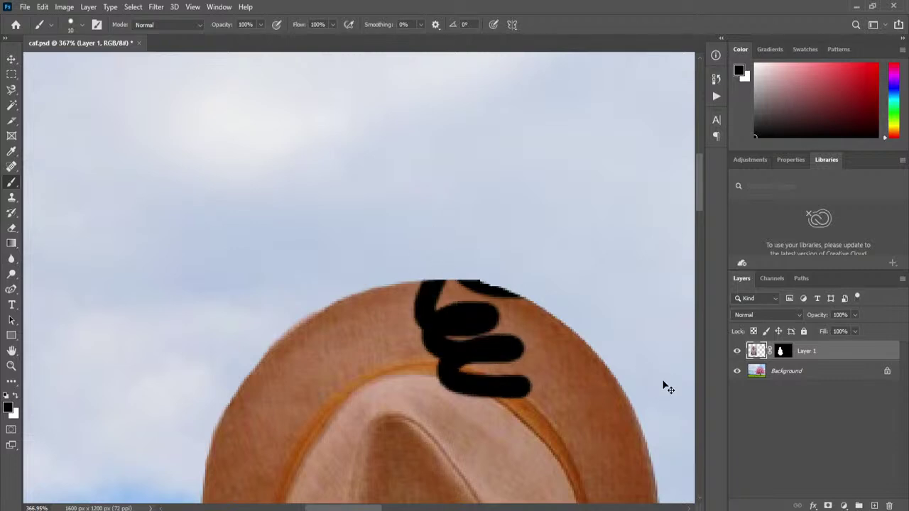
key(ctrl+z)
click(782, 350)
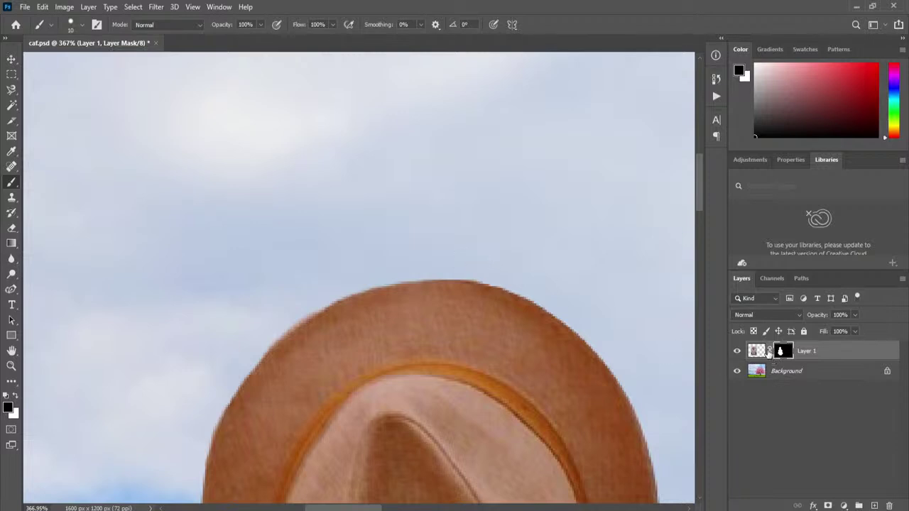
Step: Examine the man's full silhouette on Layer 1's isolated mask and compare it with the composite
alt+click(782, 353)
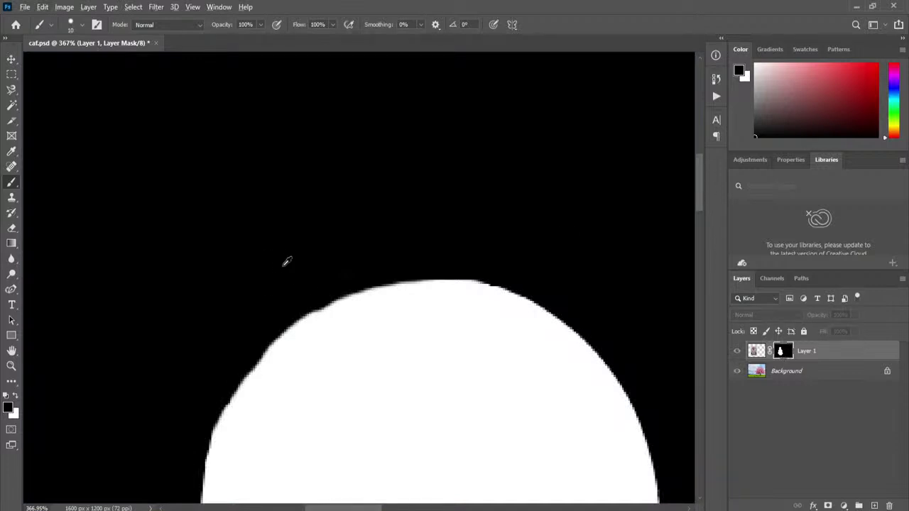
scroll(284, 260, down, 6)
drag(447, 347, 354, 205)
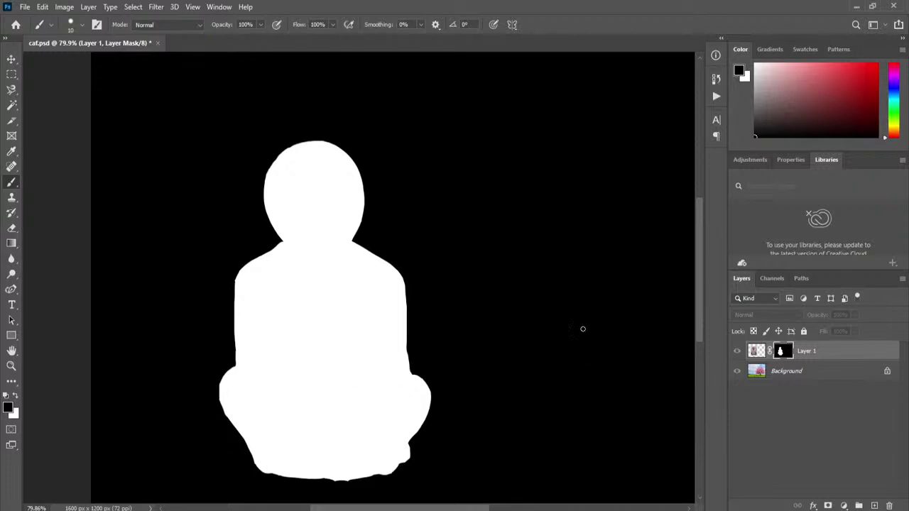
click(756, 351)
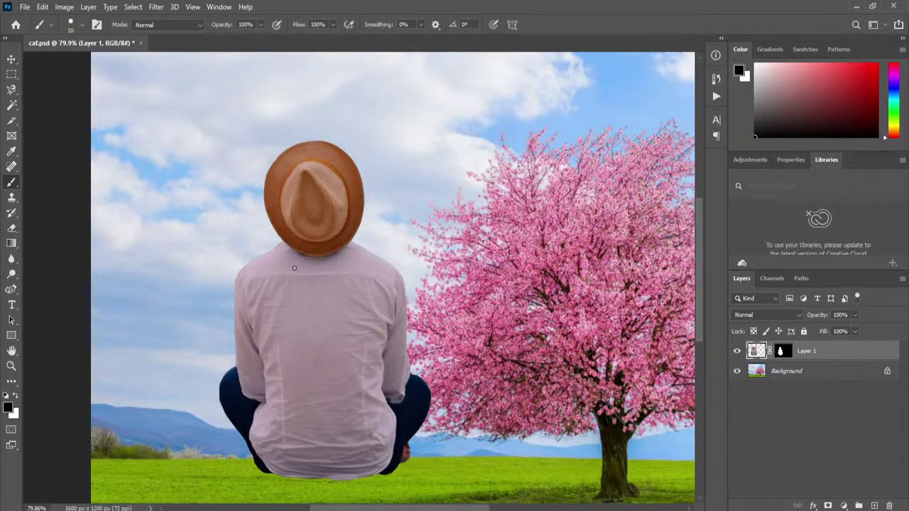
Step: Set the foreground color to the saturated blue #1821dc
click(8, 407)
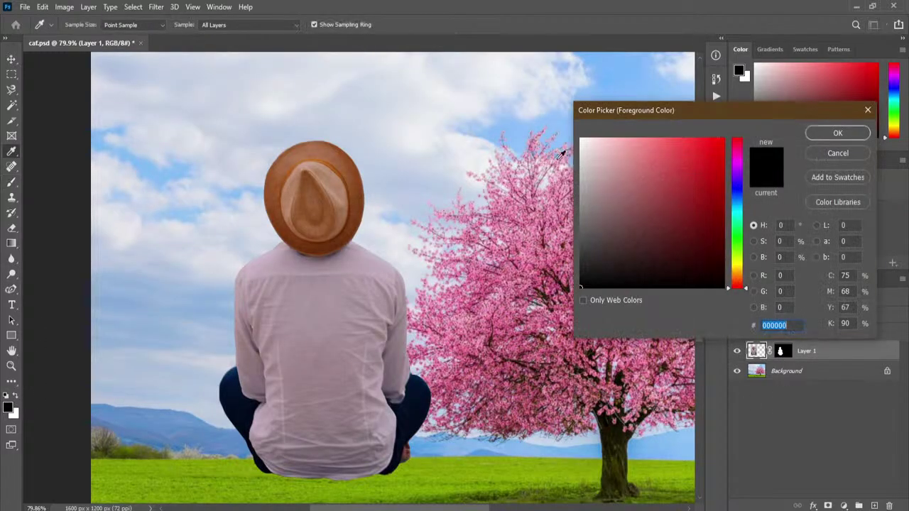
click(735, 196)
click(708, 150)
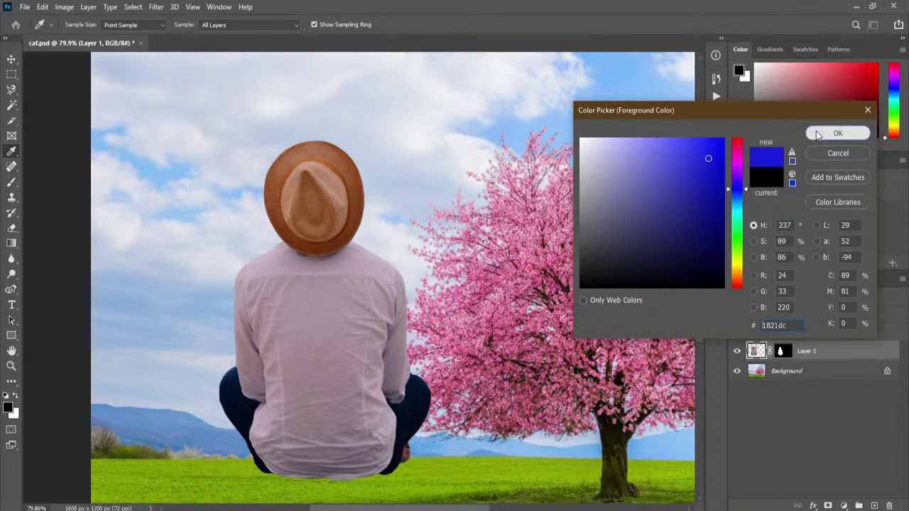
click(815, 133)
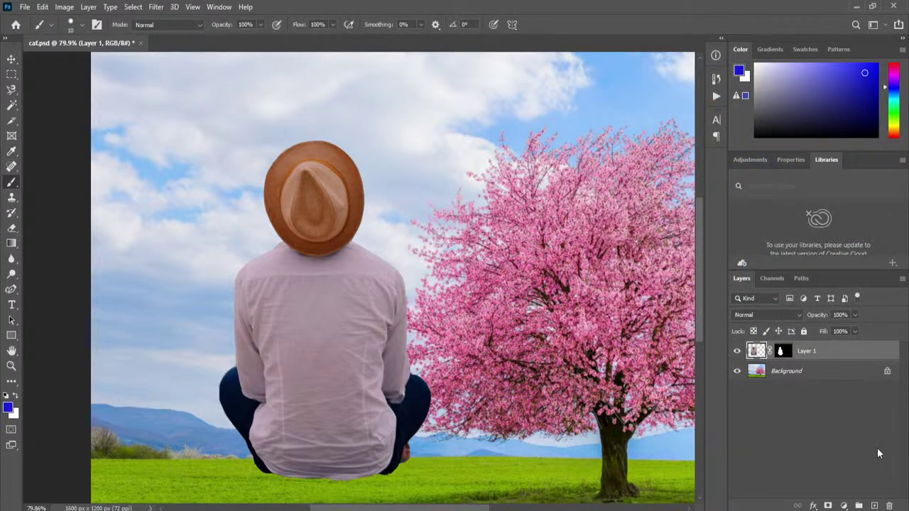
Step: Add a new layer and paint a winding blue stroke across the man and the tree with a 50 px brush
click(874, 505)
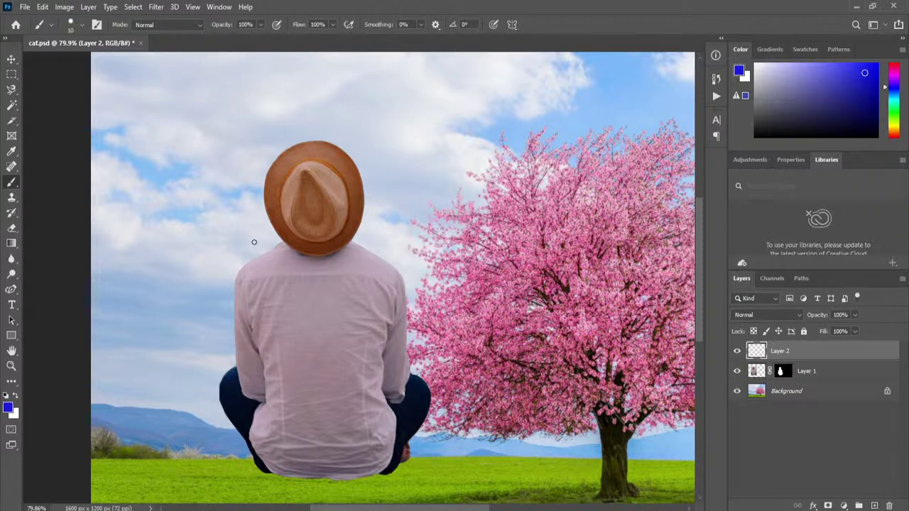
key(bracketright)
key(bracketright)
key(bracketright)
key(bracketright)
mouse_move(201, 96)
mouse_down()
mouse_move(191, 148)
mouse_move(255, 350)
mouse_up()
mouse_move(348, 366)
mouse_down()
mouse_move(456, 399)
mouse_move(536, 387)
mouse_up()
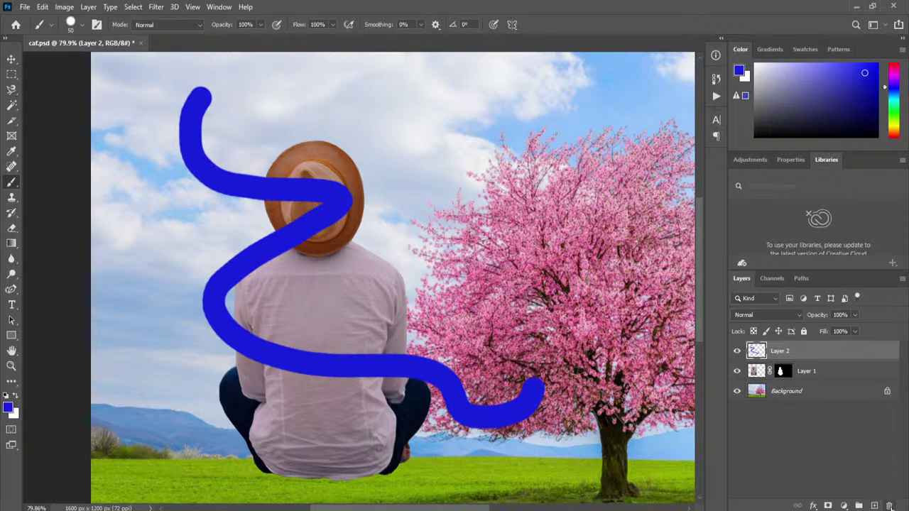
Step: Delete the layer holding the blue stroke and make Layer 1's image the active target
click(889, 506)
click(401, 198)
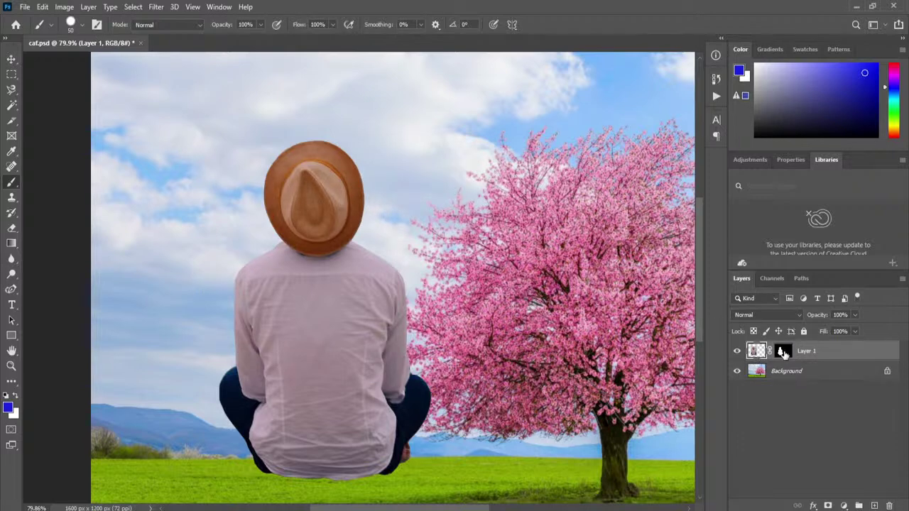
click(784, 353)
click(756, 352)
Step: Step between the history states before and after the layer deletion, ending on the deleted state
click(718, 78)
click(633, 343)
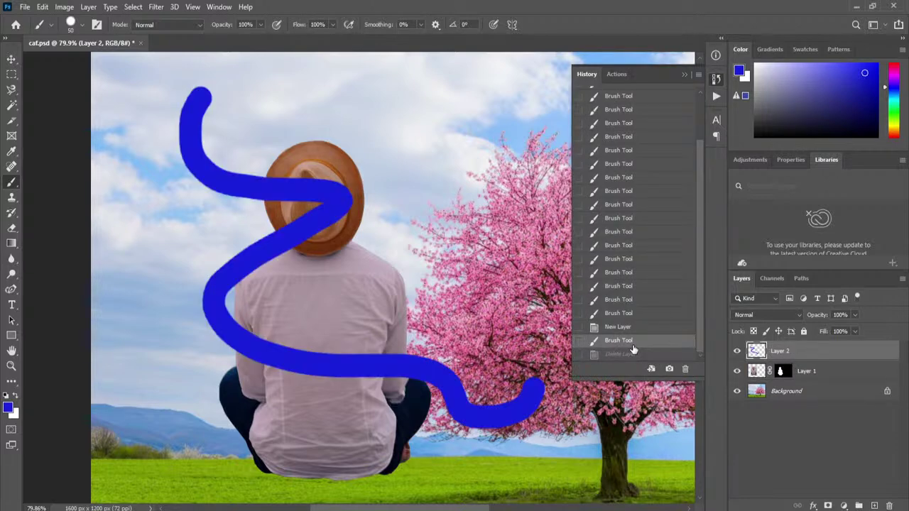
click(633, 356)
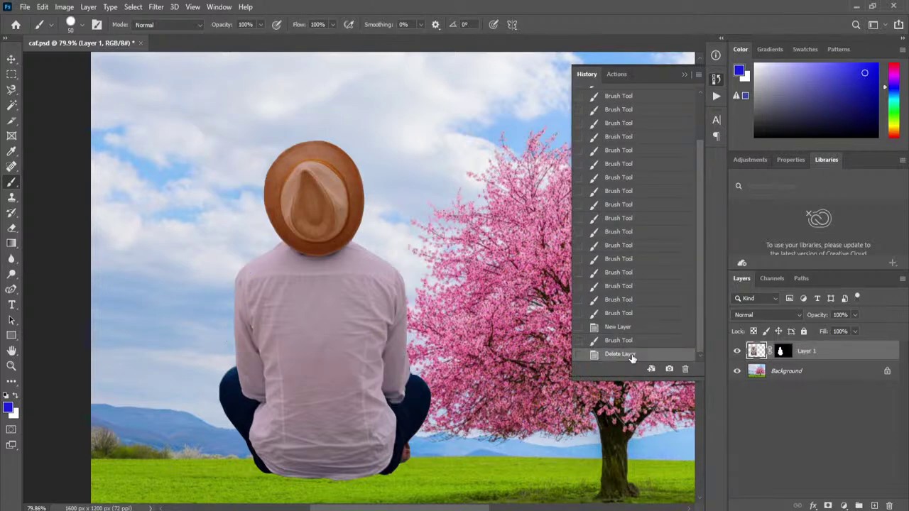
click(768, 419)
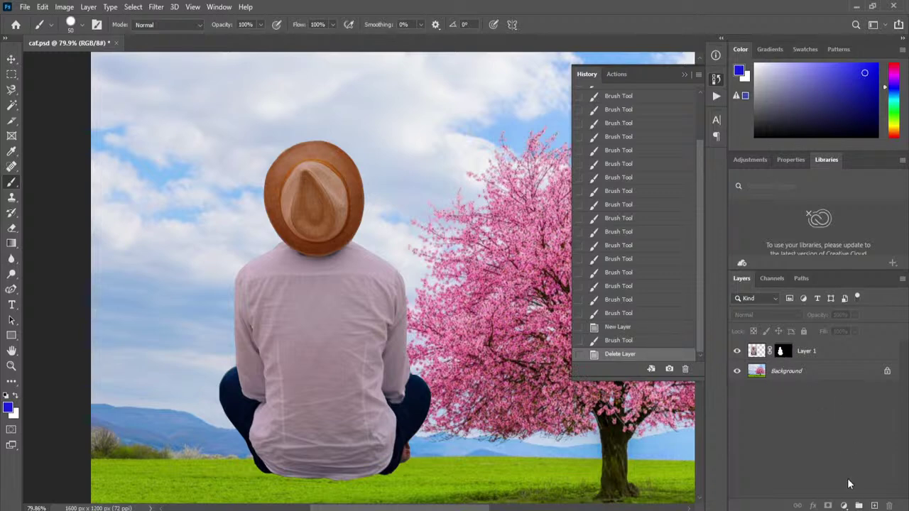
click(632, 342)
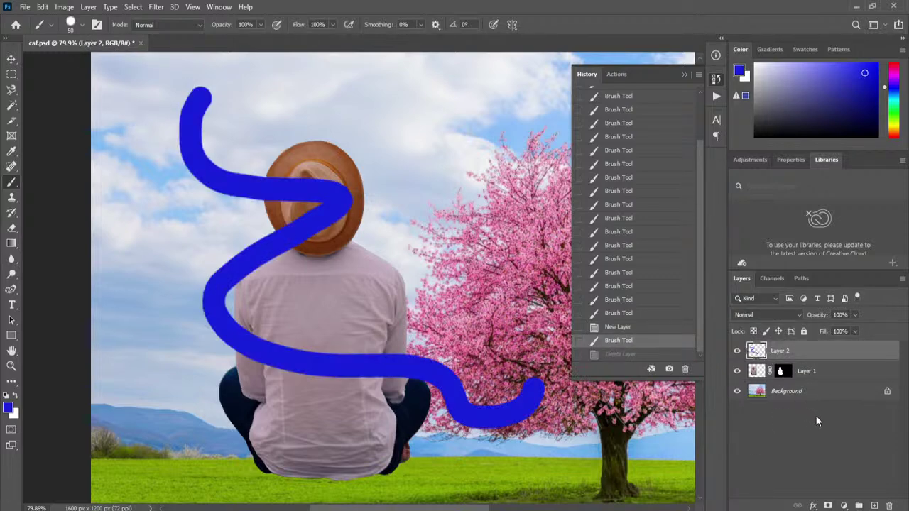
click(649, 356)
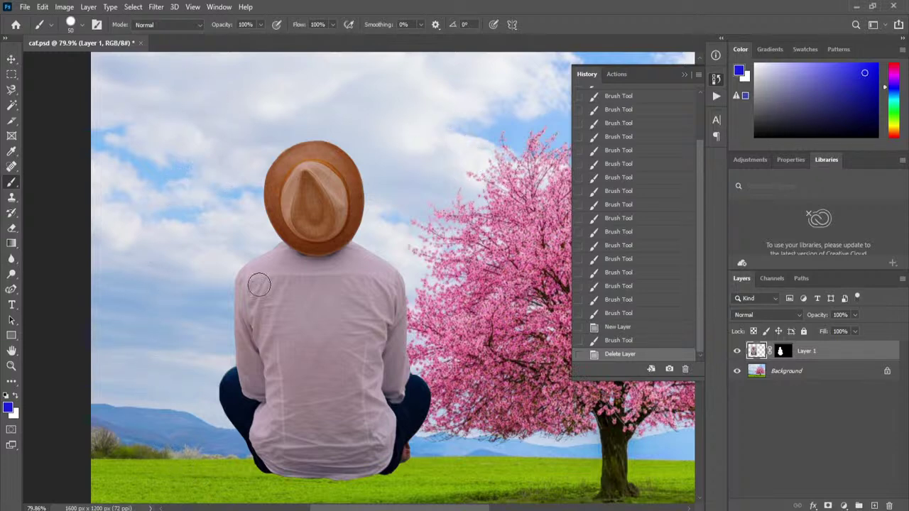
Step: Paint blue wavy strokes across the man's shirt, knees and hat directly on Layer 1's image
drag(241, 307, 398, 284)
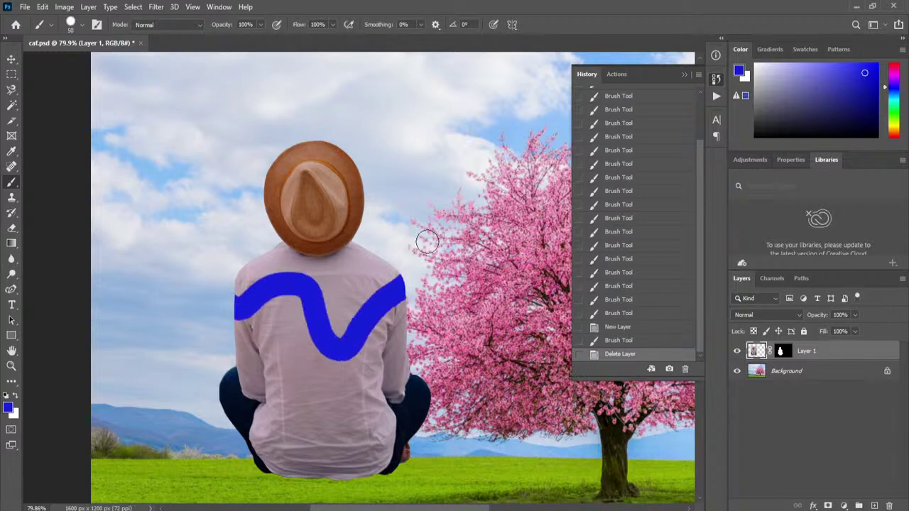
mouse_move(420, 384)
mouse_down()
mouse_move(381, 402)
mouse_move(225, 408)
mouse_up()
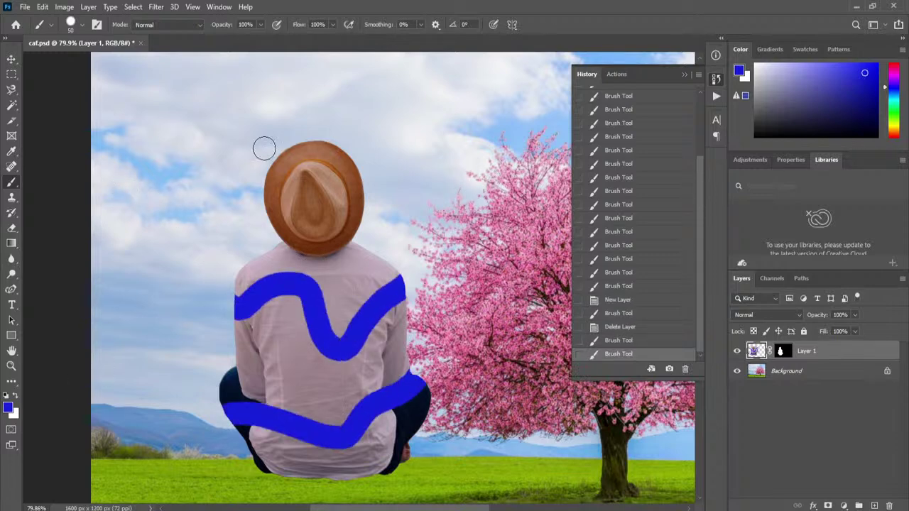
drag(256, 142, 388, 195)
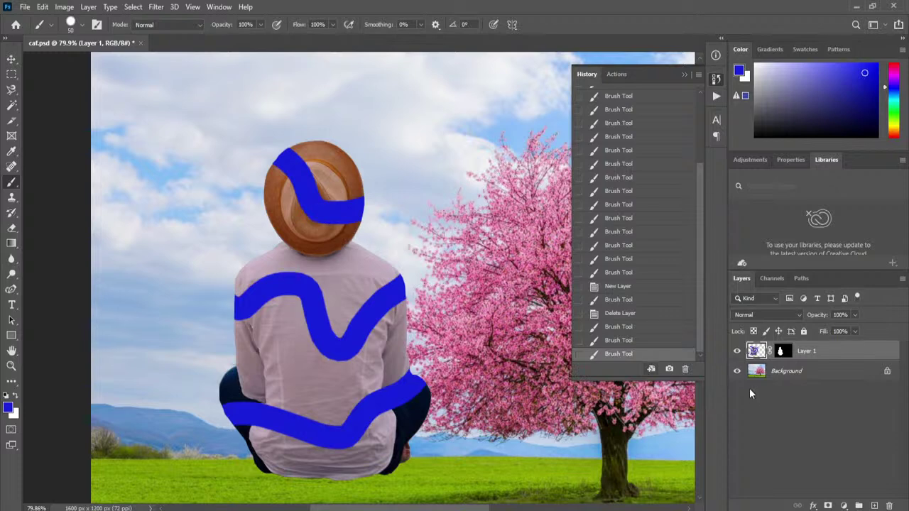
Step: Check Layer 1's isolated mask against the blue-painted composite, and put the history list away
alt+click(782, 352)
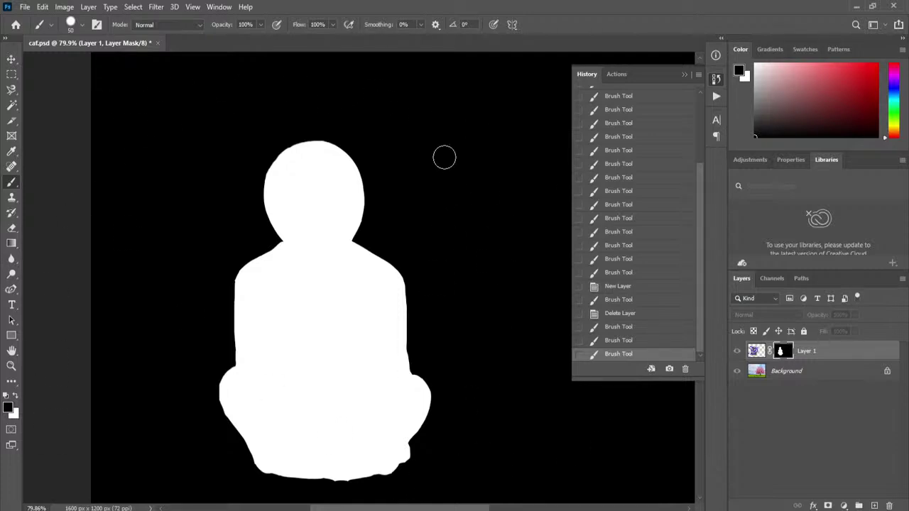
click(757, 354)
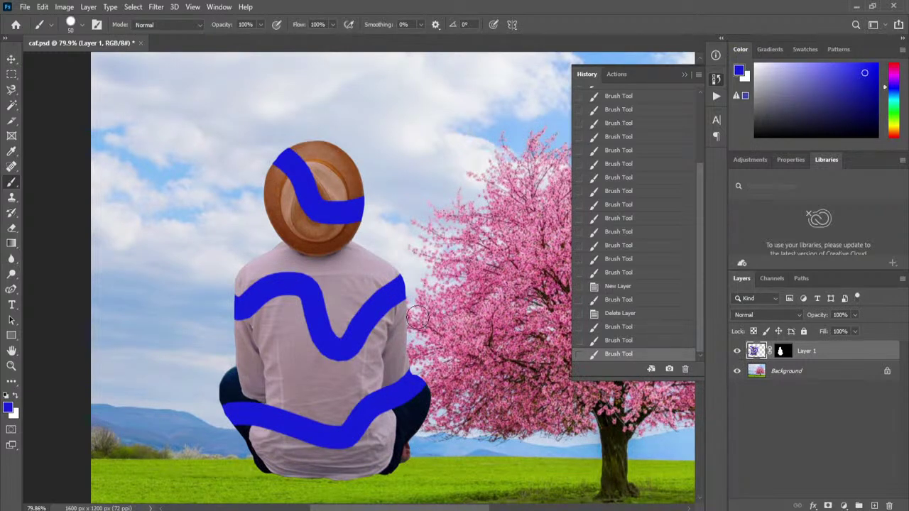
click(685, 75)
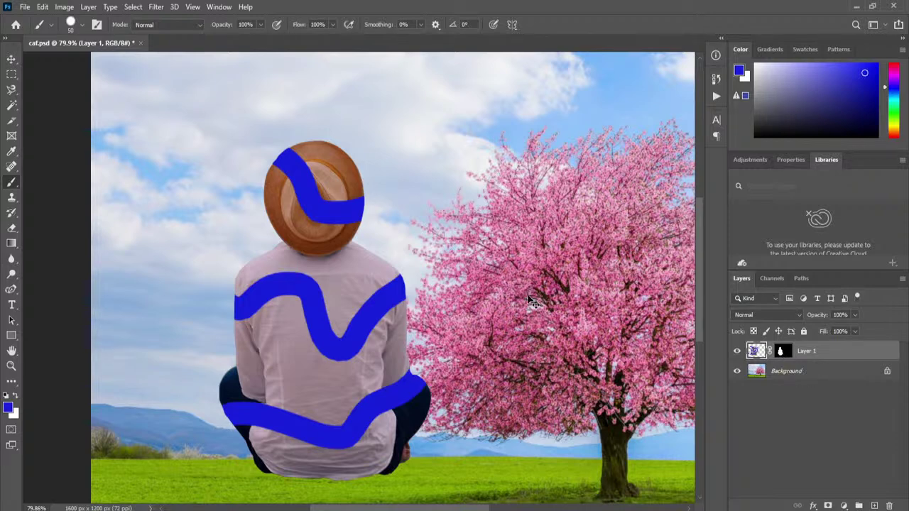
Step: Undo the three blue strokes on Layer 1's image
key(ctrl+z)
key(ctrl+z)
key(ctrl+z)
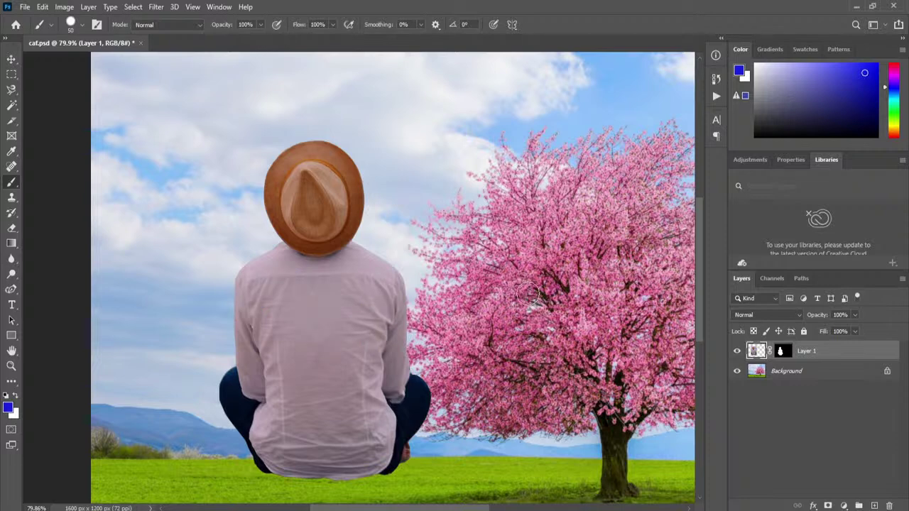
Step: Move the masked man onto the grass in front of the blossoming tree, and switch on the CMYK color proof
click(11, 59)
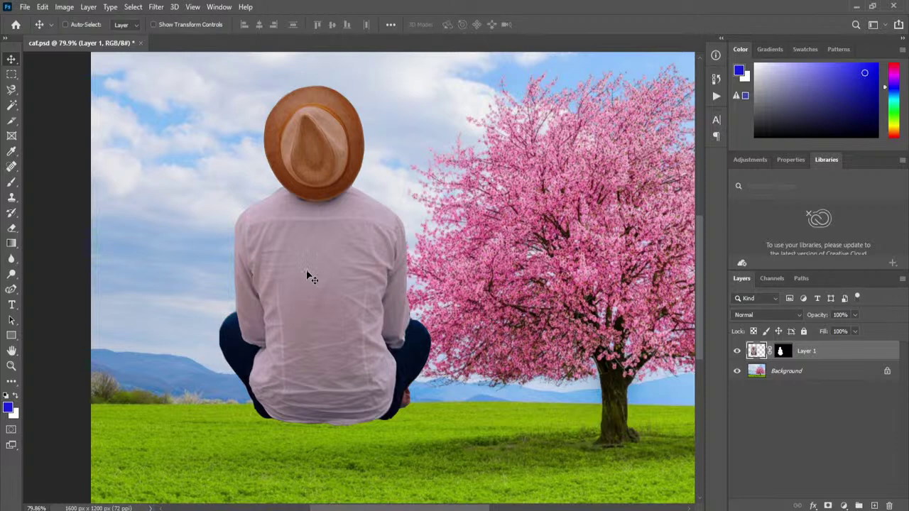
drag(308, 277, 485, 263)
key(ctrl+y)
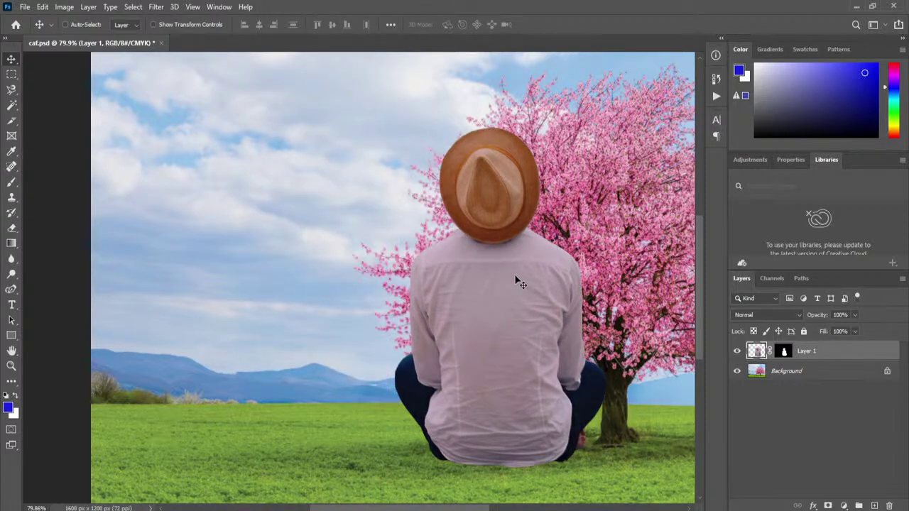
Step: Scale the masked man down to a small figure and place him on the grass beside the tree trunk
key(ctrl+t)
drag(629, 108, 434, 412)
drag(406, 474, 548, 446)
key(Return)
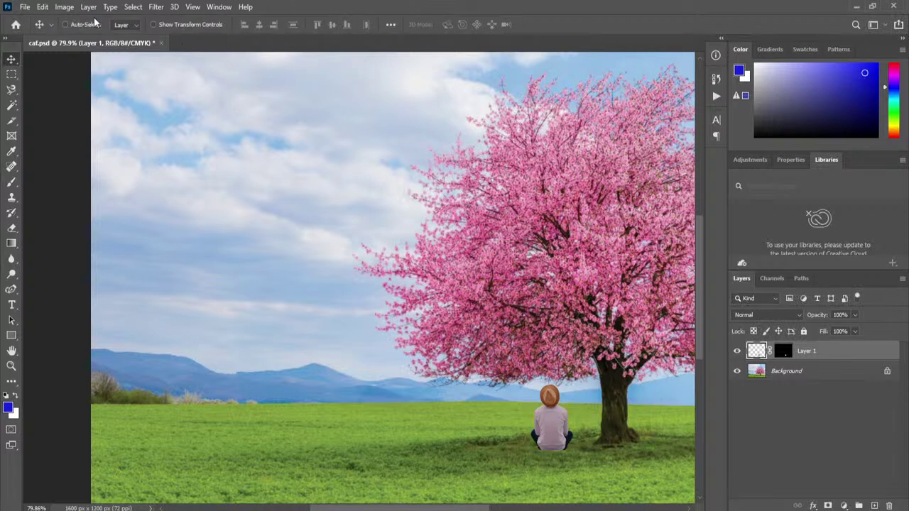
Step: Try a Brightness/Contrast adjustment with brightness -60 and contrast 54 on the man's image, and discard it
click(64, 7)
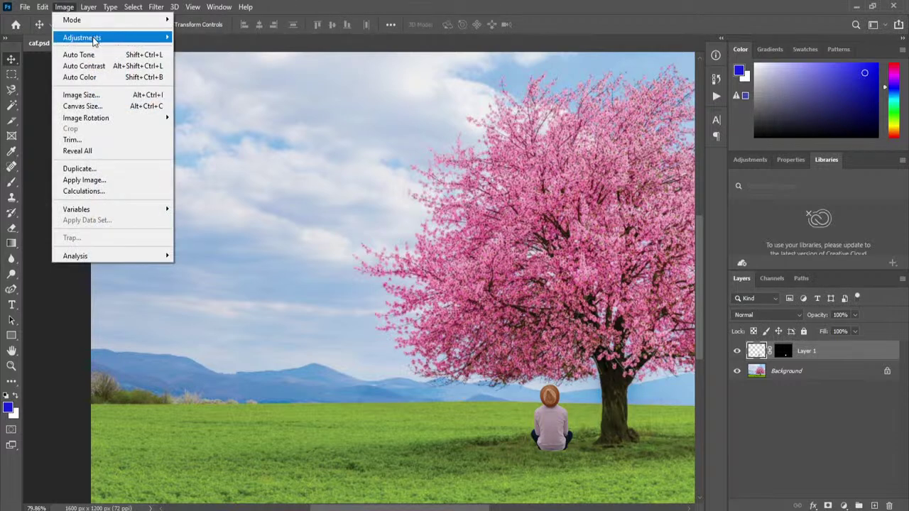
mouse_move(107, 37)
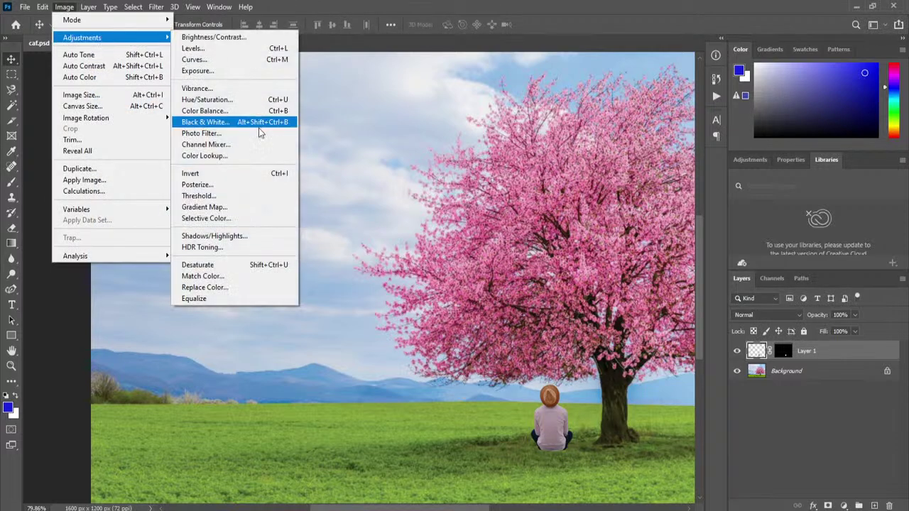
click(222, 37)
drag(191, 149, 222, 180)
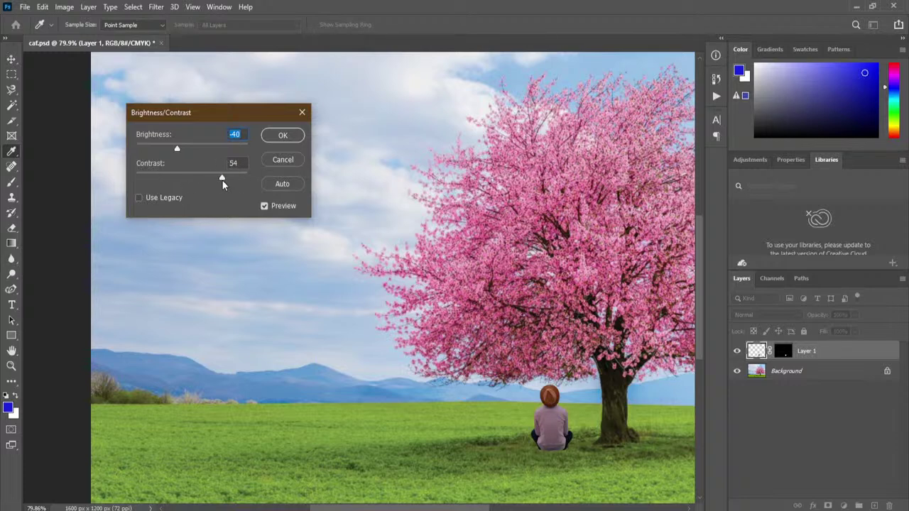
mouse_move(178, 149)
mouse_down()
mouse_move(190, 150)
mouse_move(170, 151)
mouse_up()
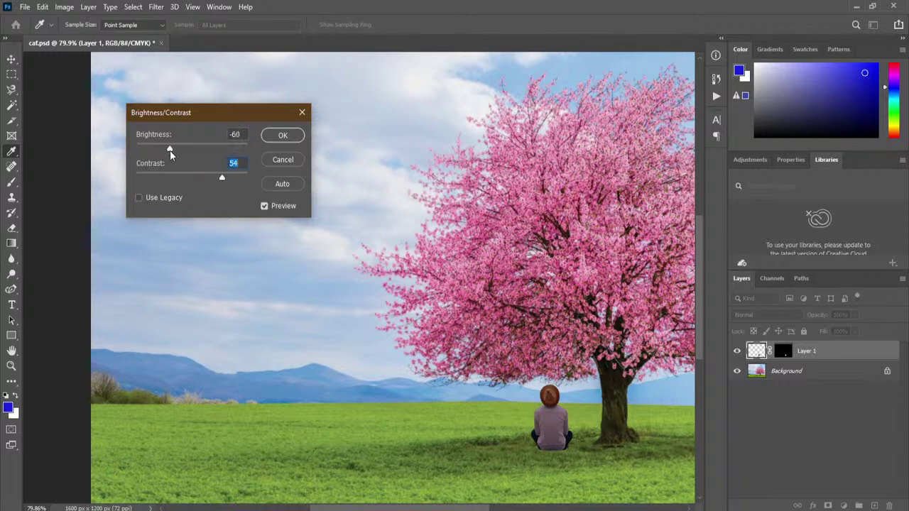
click(301, 112)
key(v)
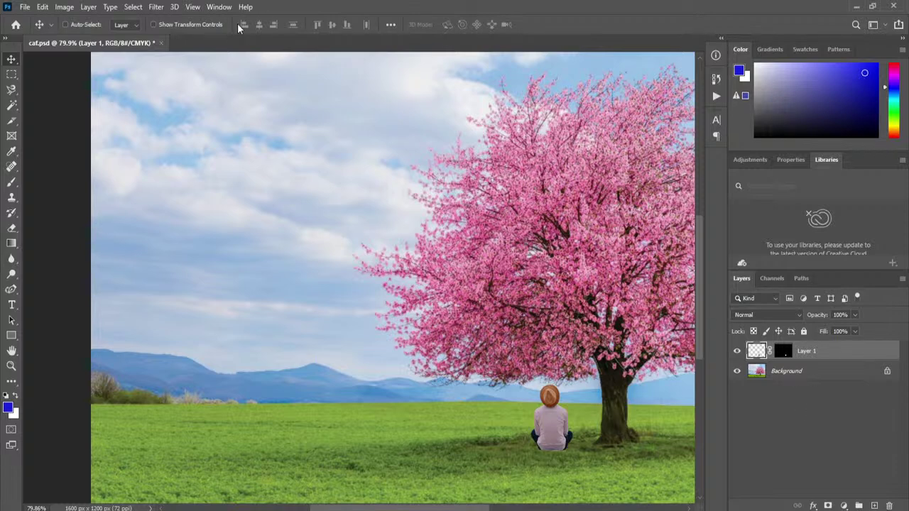
Step: Delete Layer 1 with its mask and open the beach photo of the seated man
key(Delete)
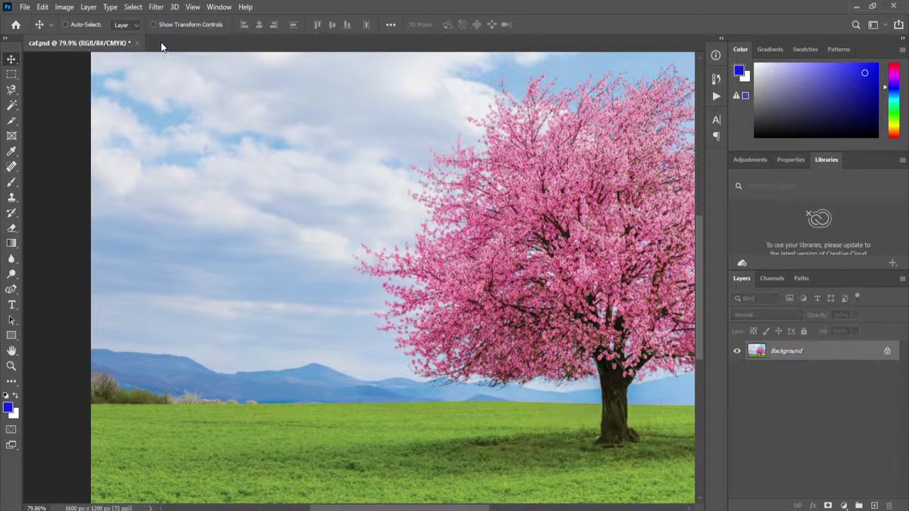
click(24, 7)
click(32, 31)
click(260, 270)
click(455, 377)
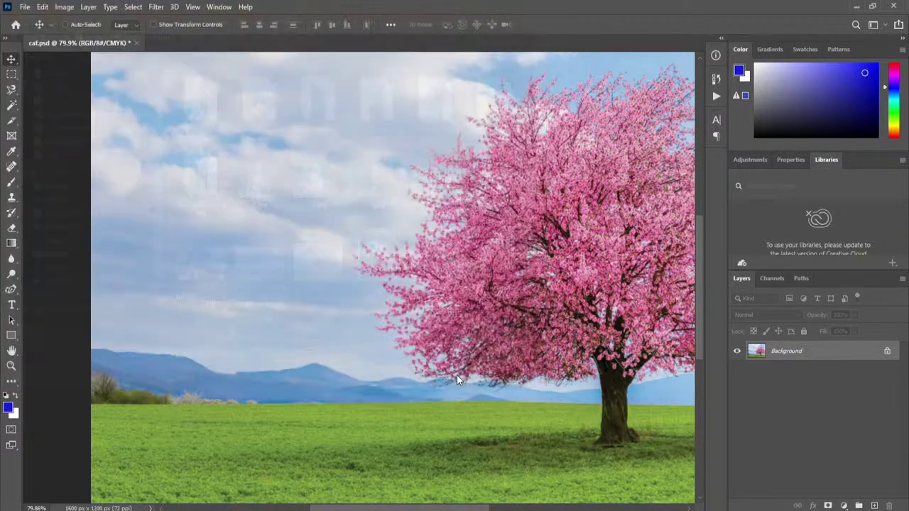
Step: Copy a rectangular area around the man from the beach photo into caf.psd and place it left of the tree
click(11, 74)
drag(314, 128, 535, 439)
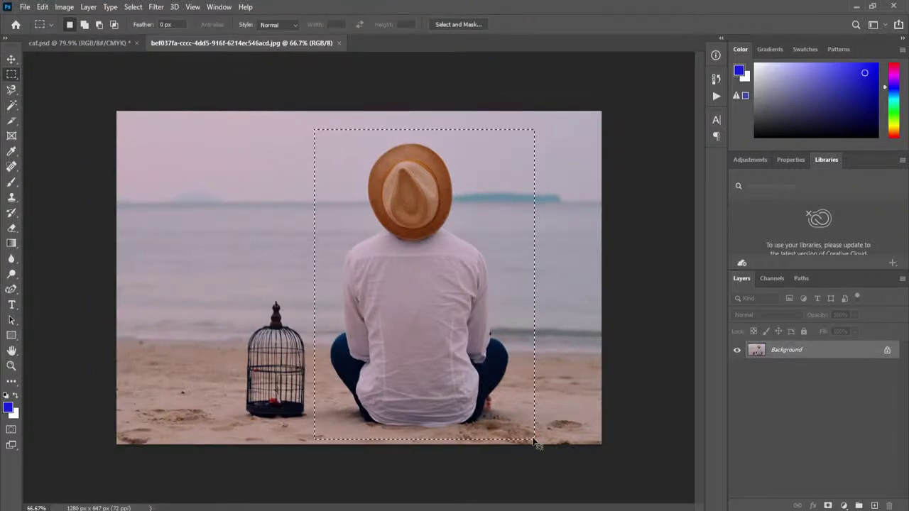
click(339, 43)
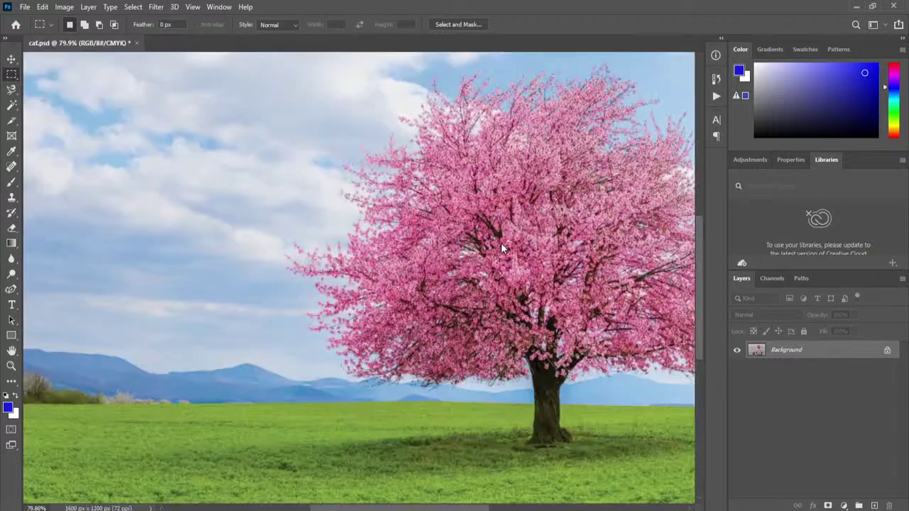
key(ctrl+v)
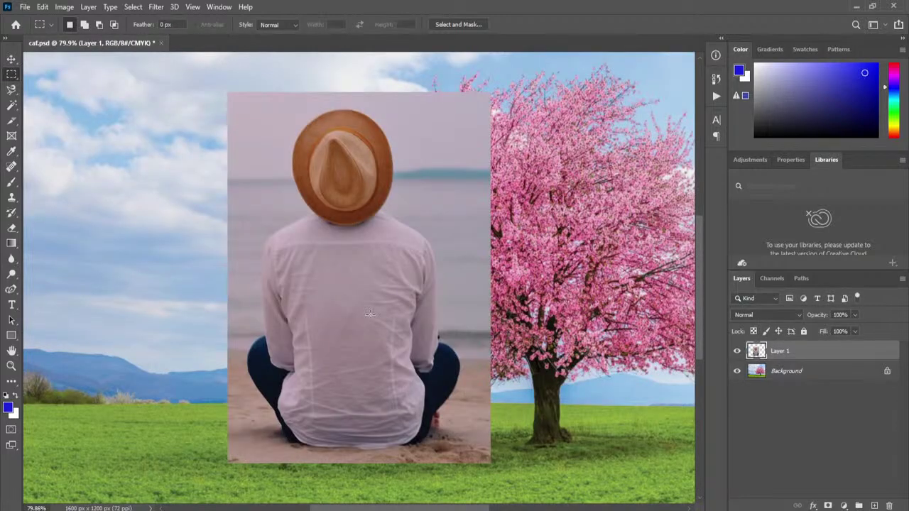
key(v)
drag(372, 319, 245, 313)
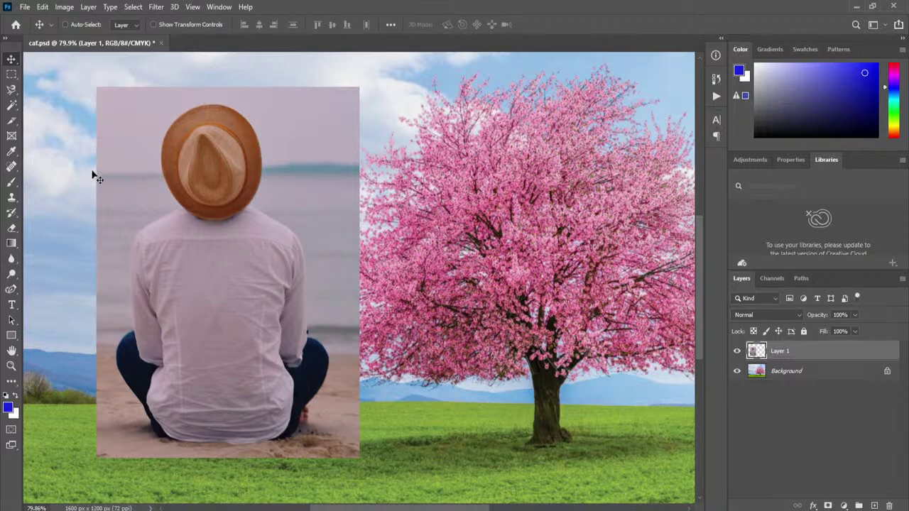
Step: Add a white layer mask to Layer 1
click(11, 90)
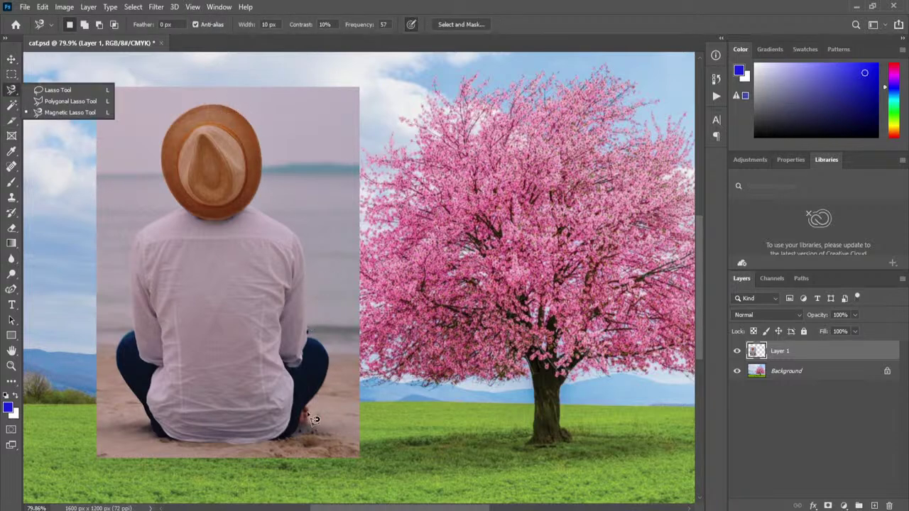
click(834, 488)
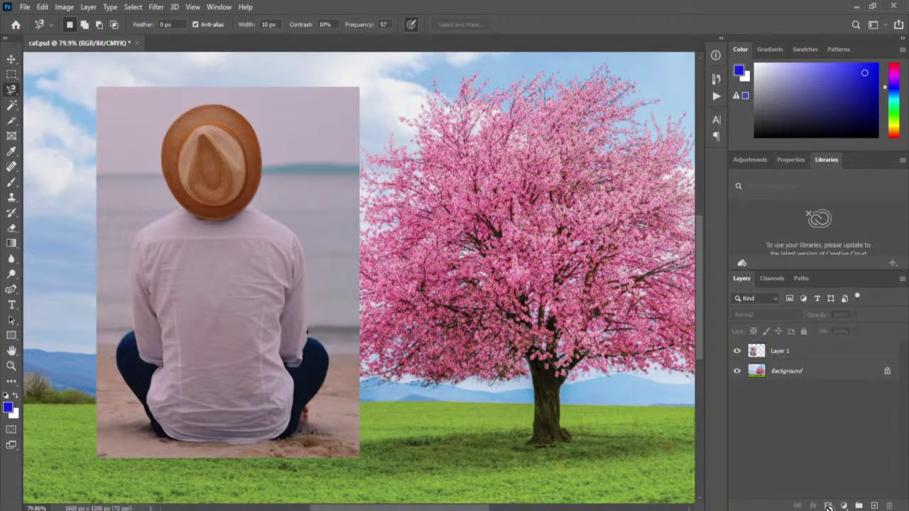
click(12, 59)
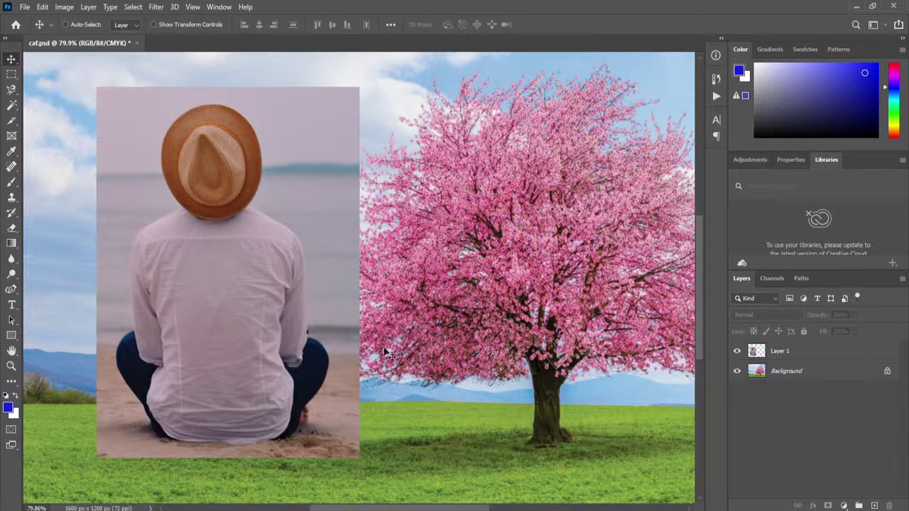
click(797, 356)
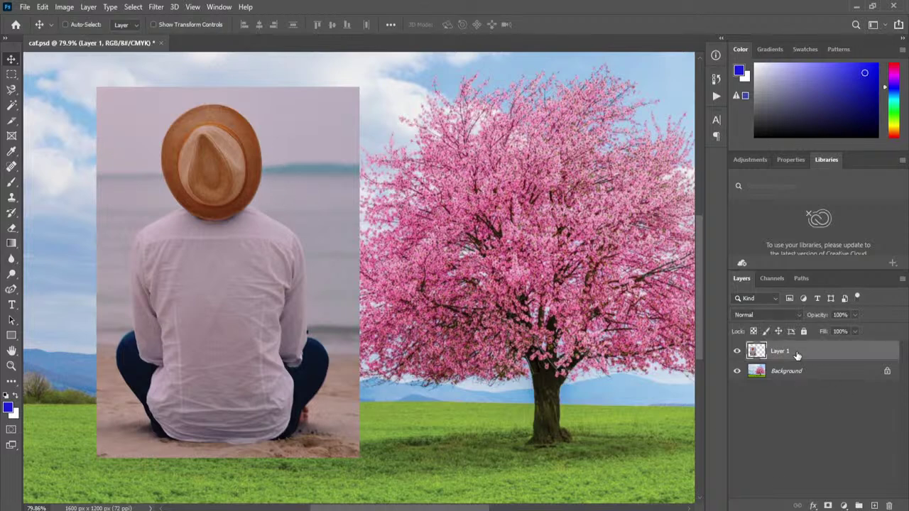
click(827, 505)
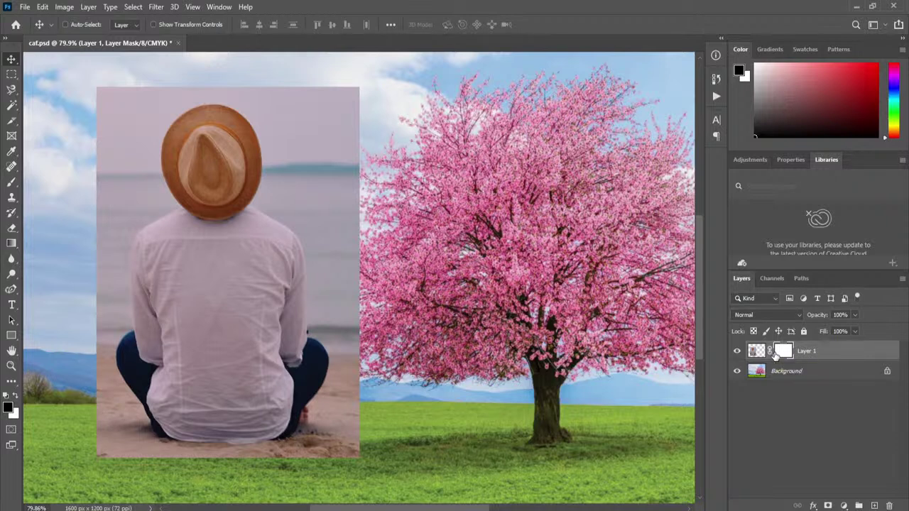
Step: Examine Layer 1's image and mask thumbnails under screen magnification, and put the magnifier away
key(super+plus)
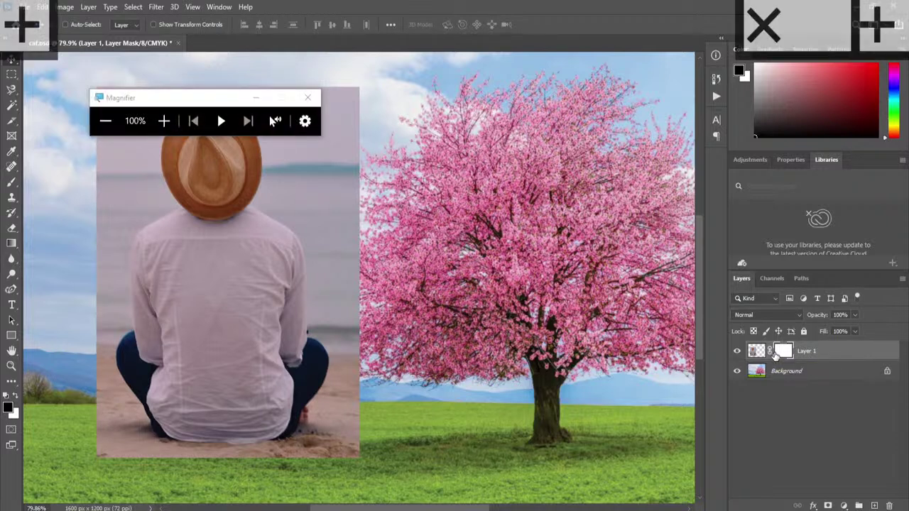
key(super+plus)
key(super+plus)
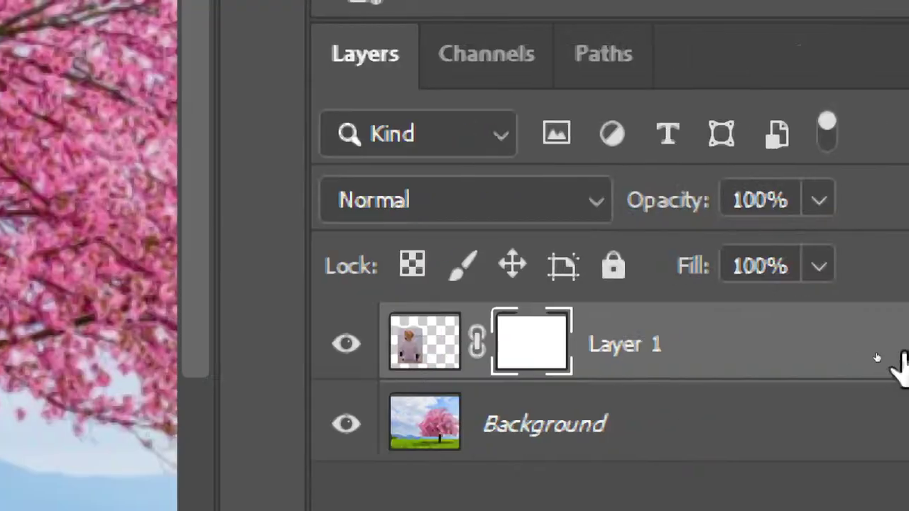
key(super+plus)
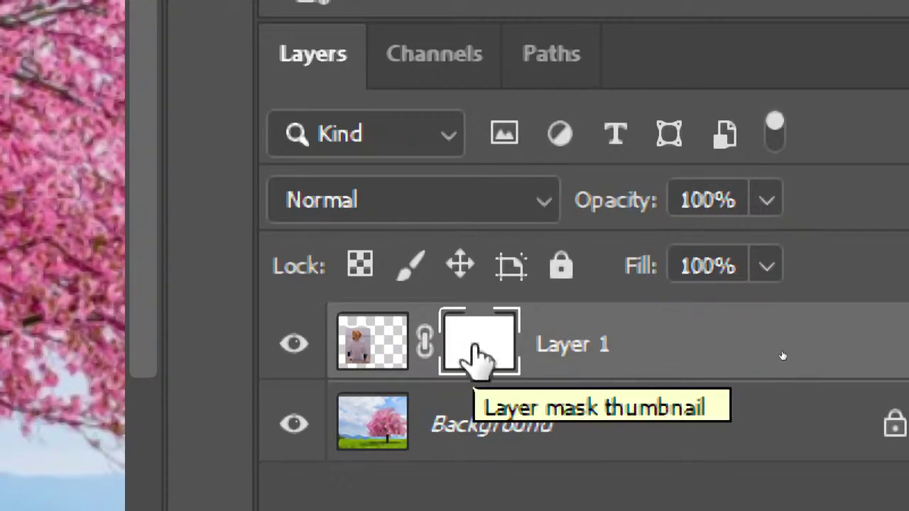
key(super+minus)
key(super+minus)
key(super+minus)
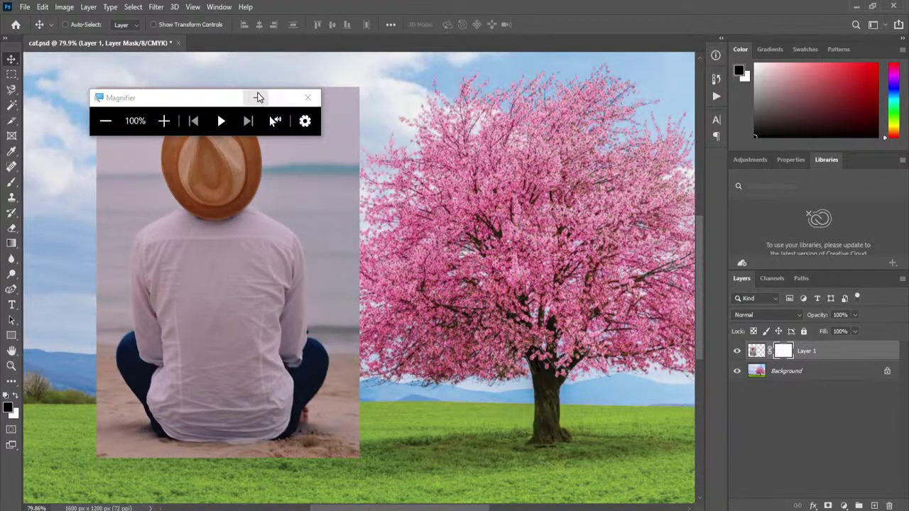
click(255, 97)
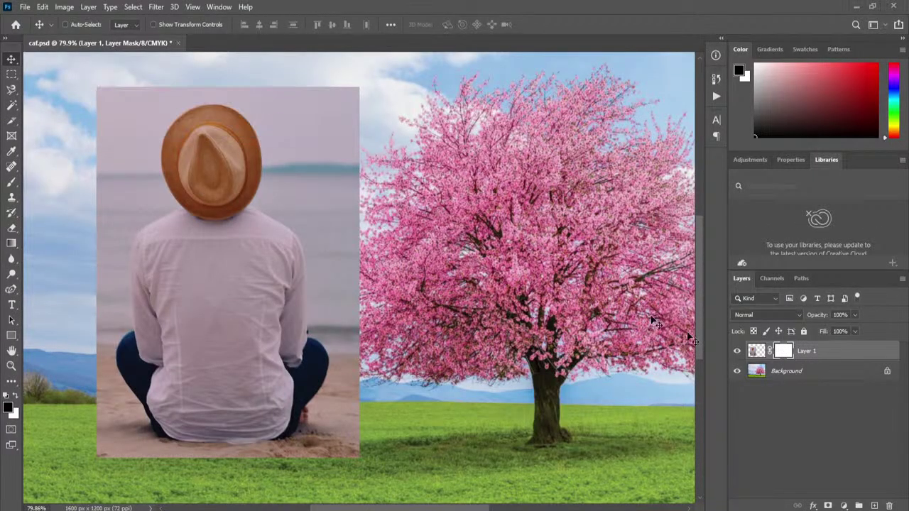
Step: Show Layer 1's mask on its own with the entire canvas in view
alt+click(783, 351)
alt+click(783, 351)
alt+click(783, 352)
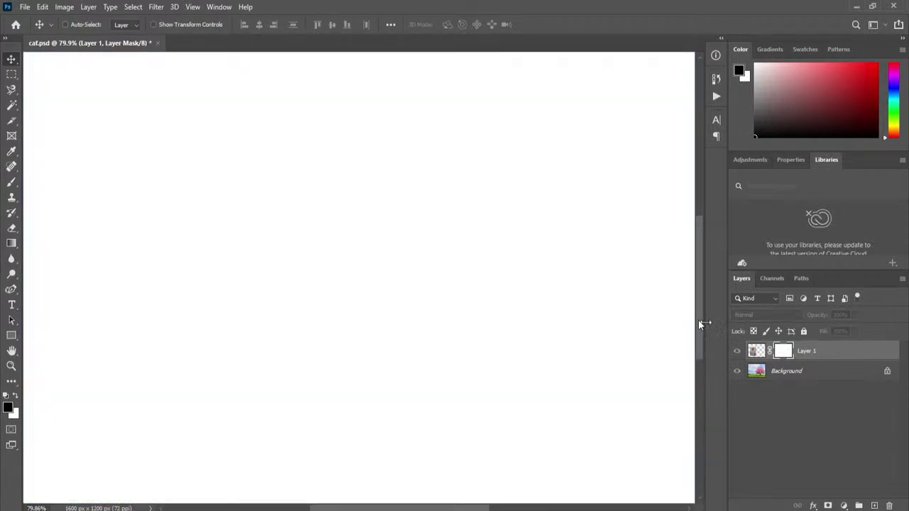
scroll(477, 267, down, 3)
scroll(475, 266, down, 1)
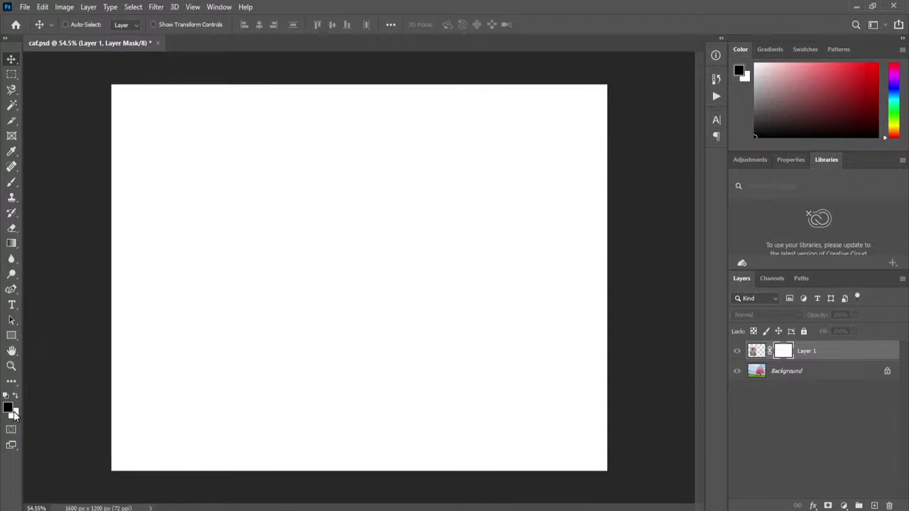
Step: Fill Layer 1's mask with black using the Paint Bucket, and return to the composite image
drag(19, 243, 55, 254)
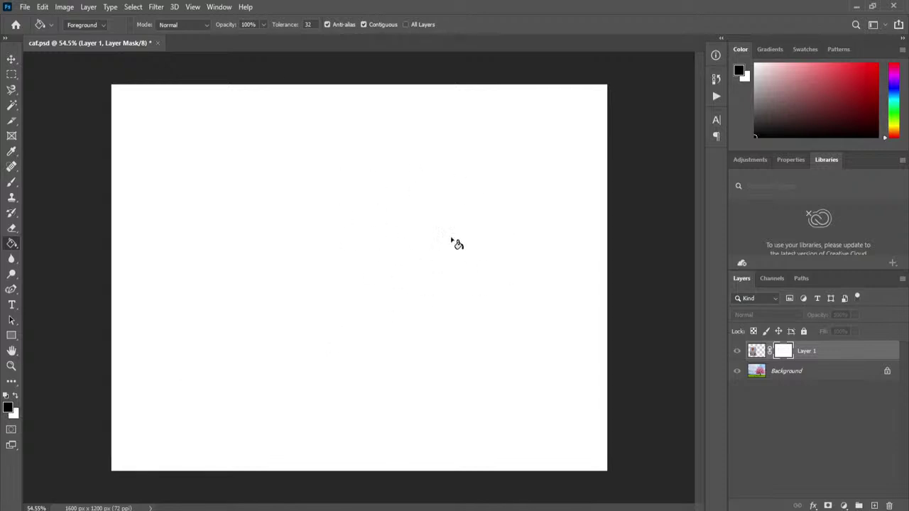
click(387, 203)
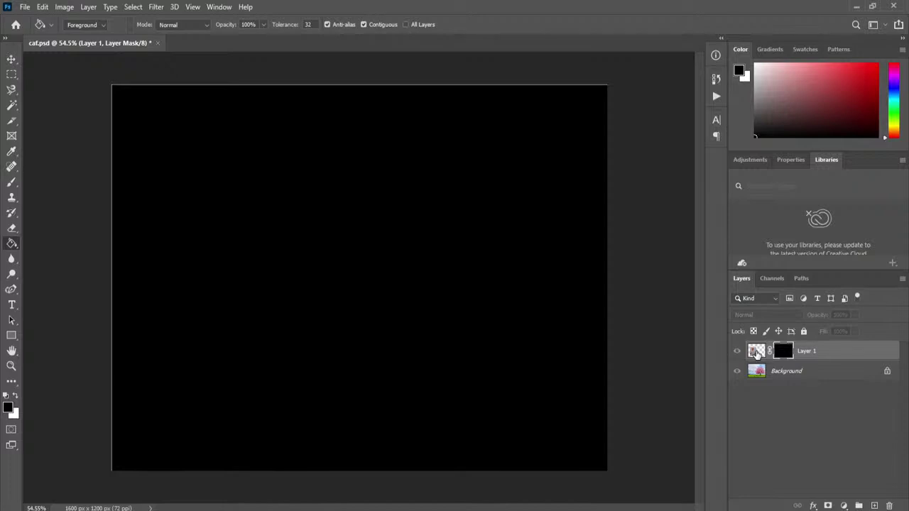
click(756, 351)
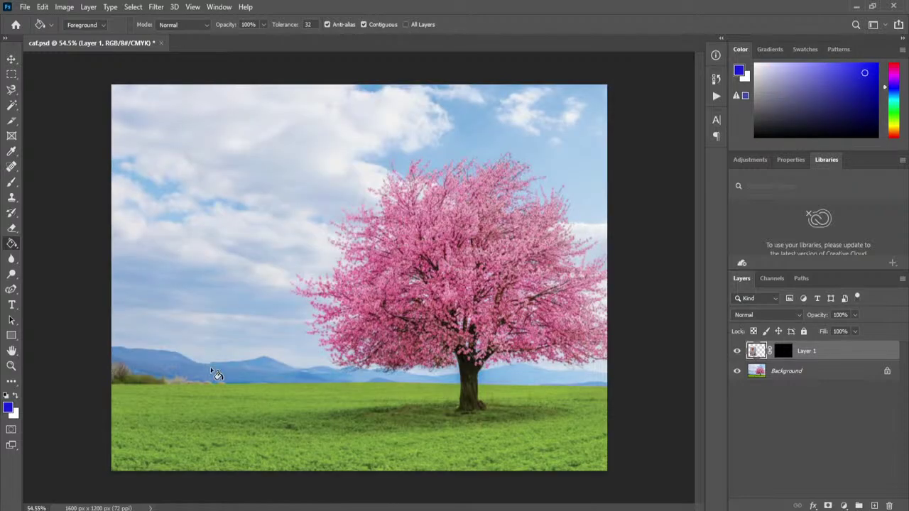
Step: Paint two crossing white brush strokes forming an X on Layer 1's isolated mask, and return to the composite image
click(11, 59)
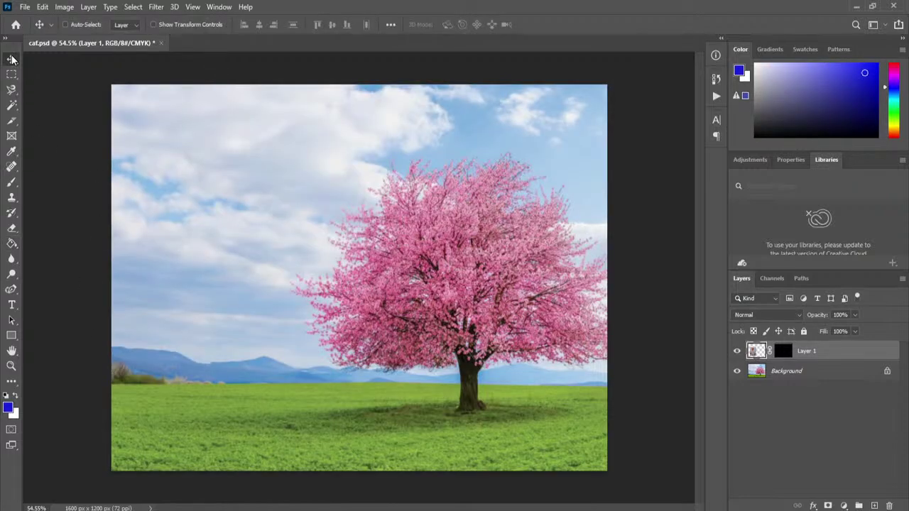
click(11, 183)
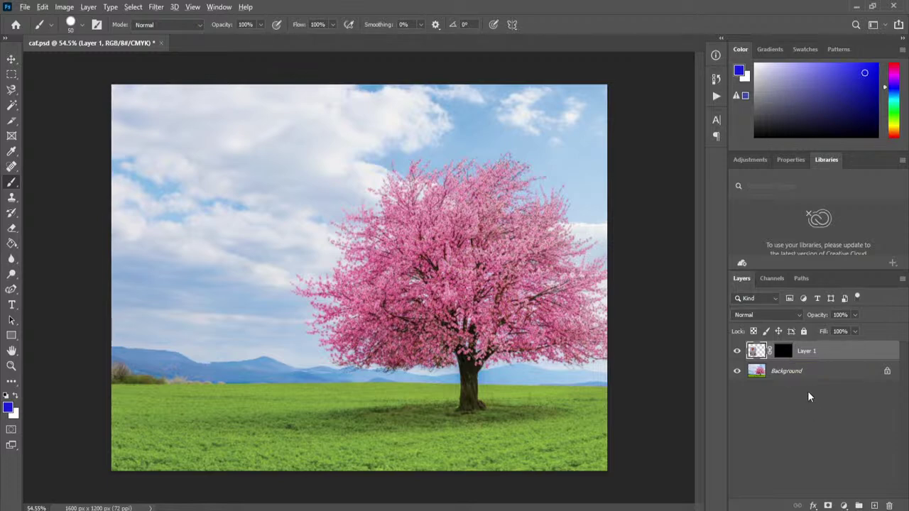
alt+click(785, 352)
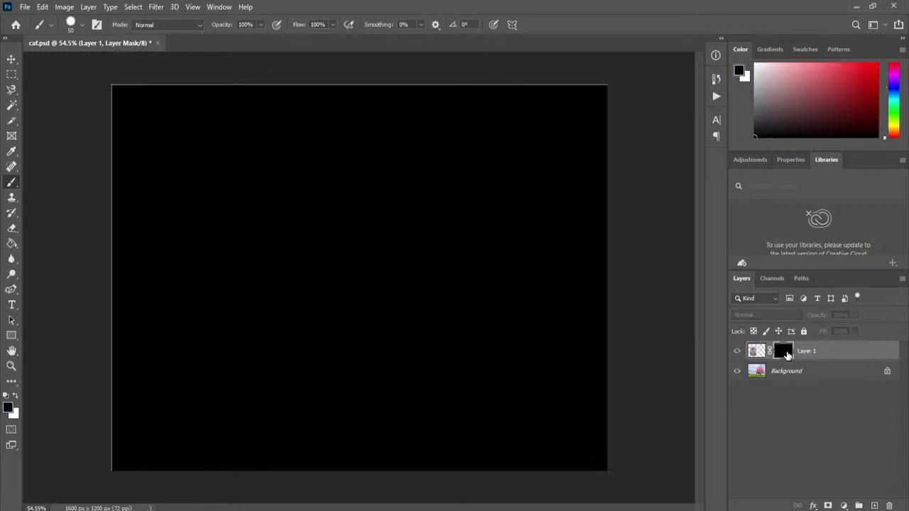
click(12, 384)
key(x)
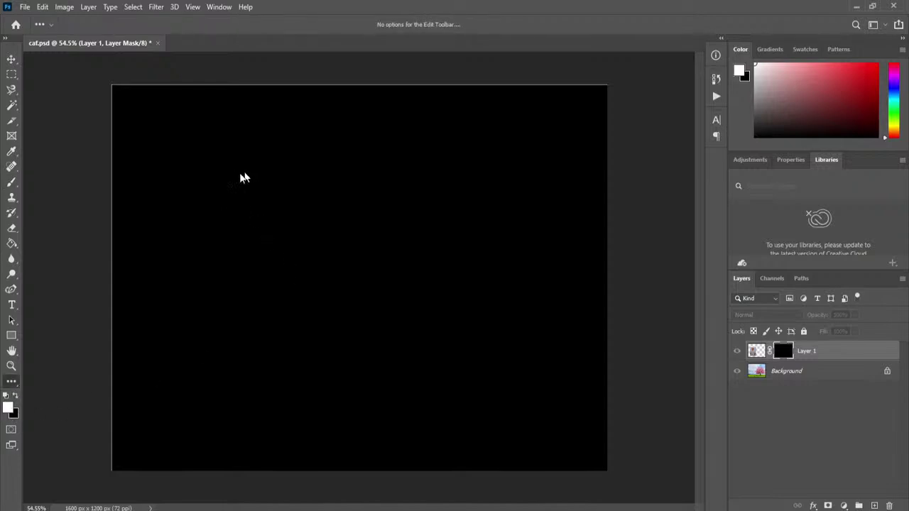
click(11, 182)
drag(182, 172, 438, 410)
drag(325, 167, 203, 418)
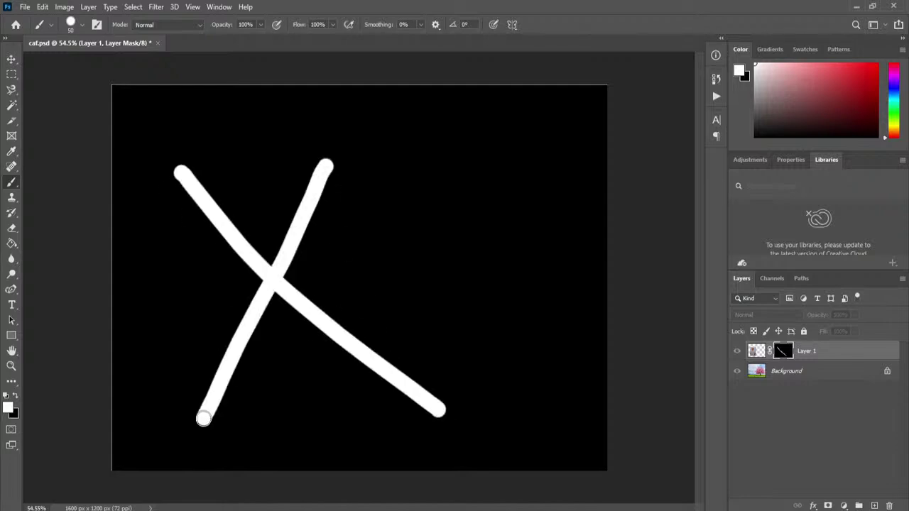
click(757, 351)
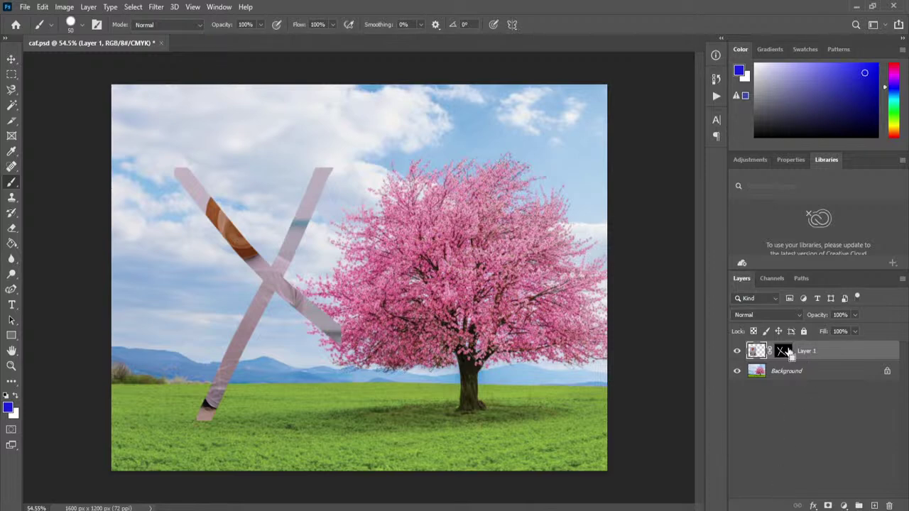
Step: Undo both white strokes and the black fill on Layer 1's mask, and make the mask the active editing target
key(ctrl+z)
key(ctrl+z)
key(ctrl+z)
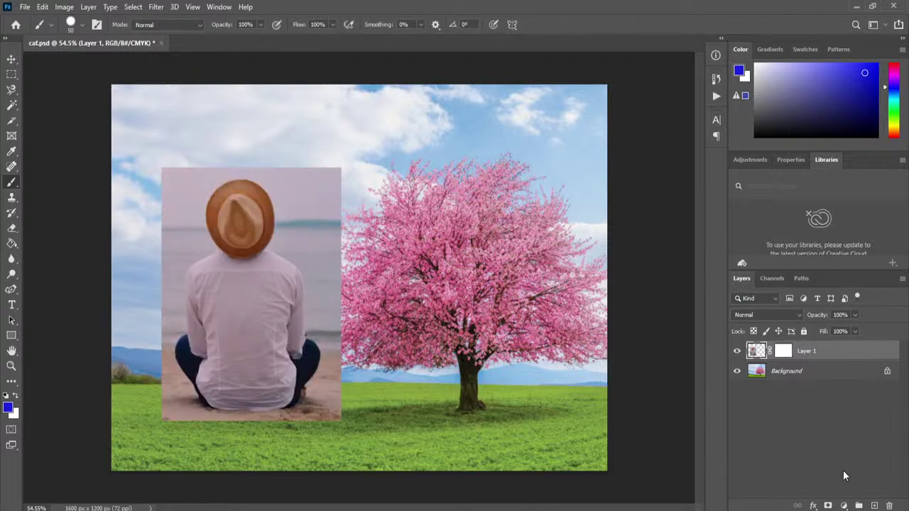
click(784, 350)
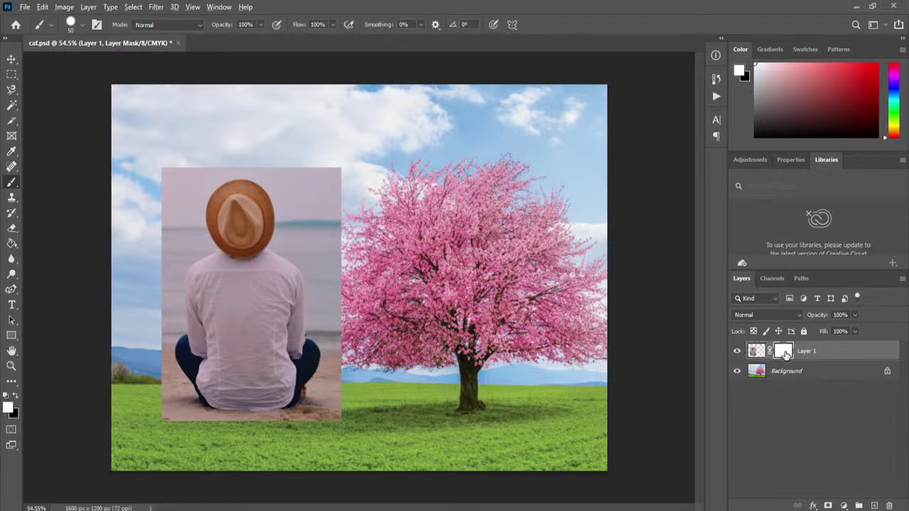
Step: View Layer 1's mask on its own, return to the composite image, and make the mask the active editing target again
alt+click(784, 352)
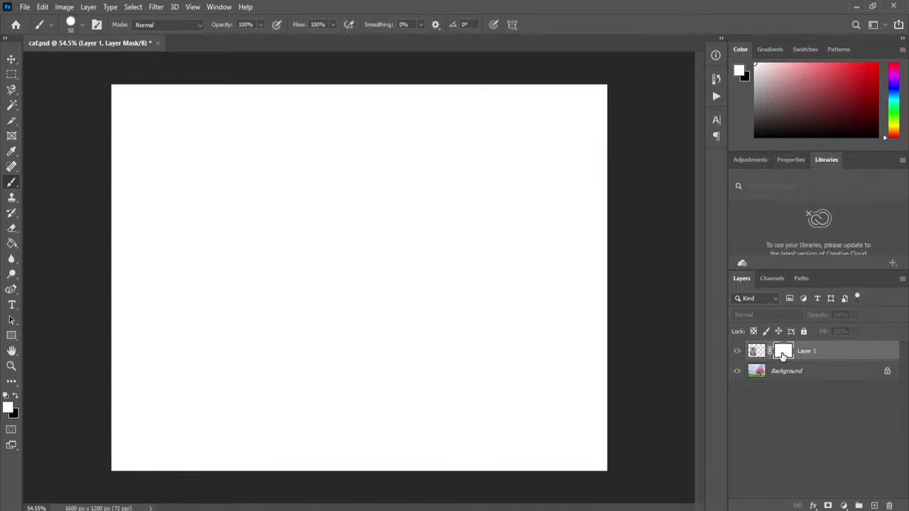
click(755, 353)
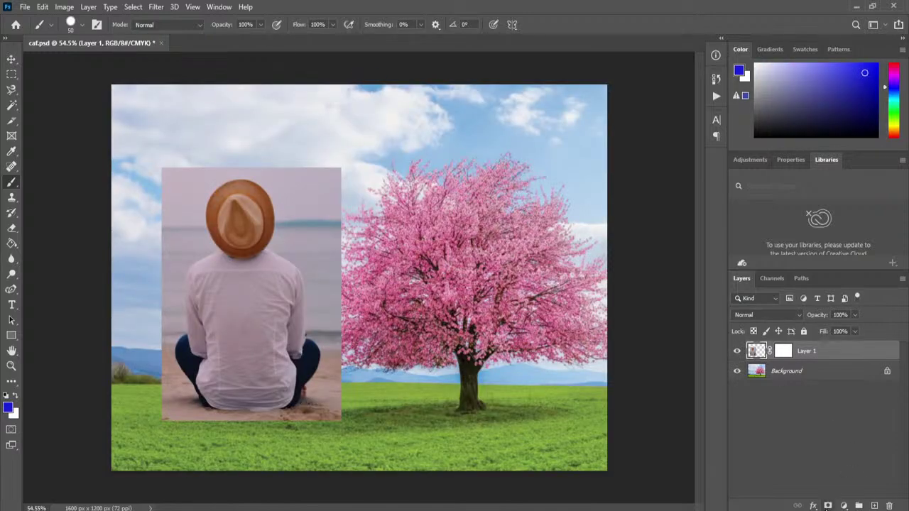
click(784, 351)
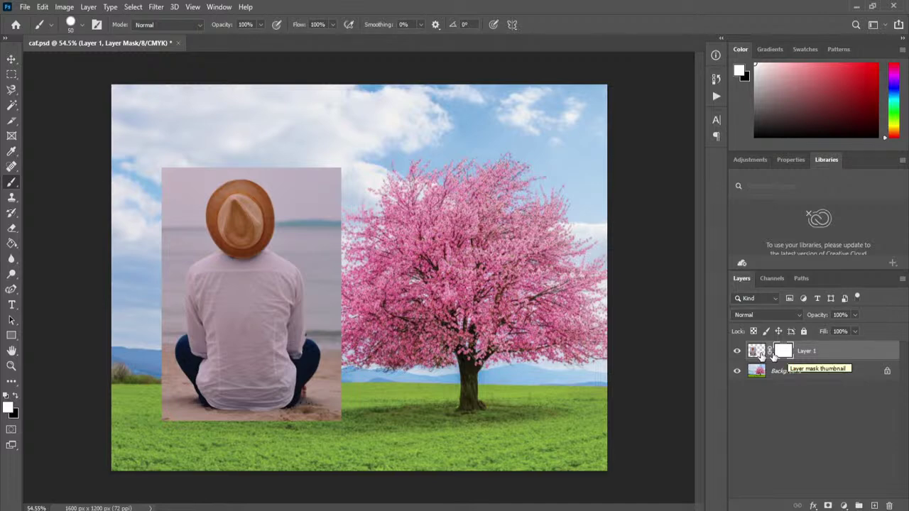
Step: Mask out the backdrop along the man's right shoulder on Layer 1's mask, using a small 9 px black brush
scroll(165, 286, up, 3)
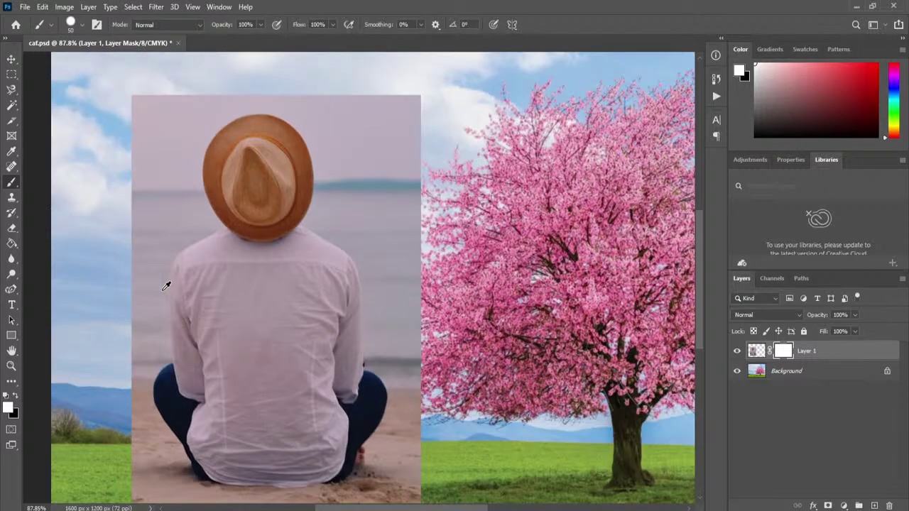
scroll(165, 286, up, 1)
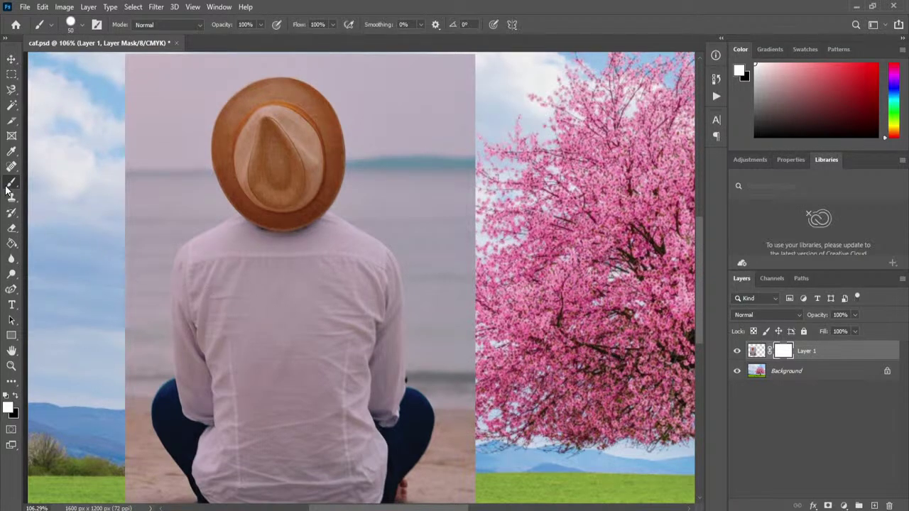
click(17, 395)
drag(695, 271, 699, 243)
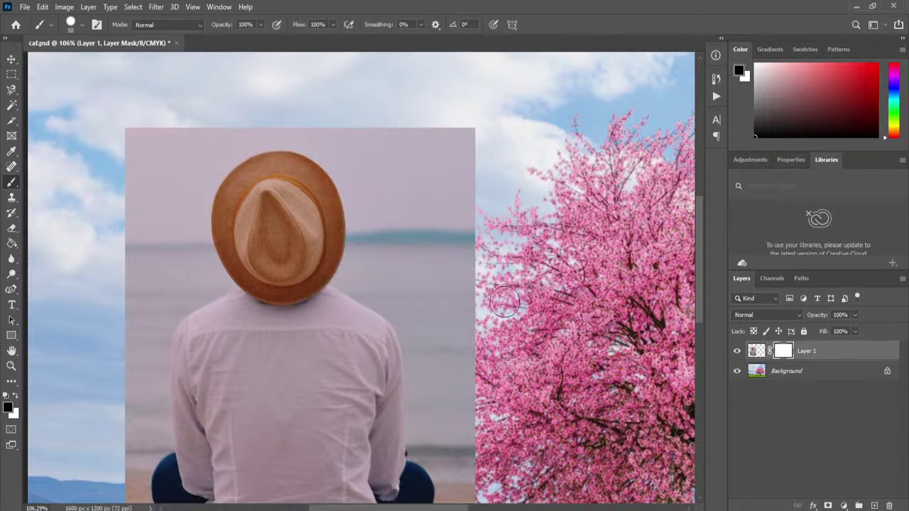
scroll(402, 244, up, 3)
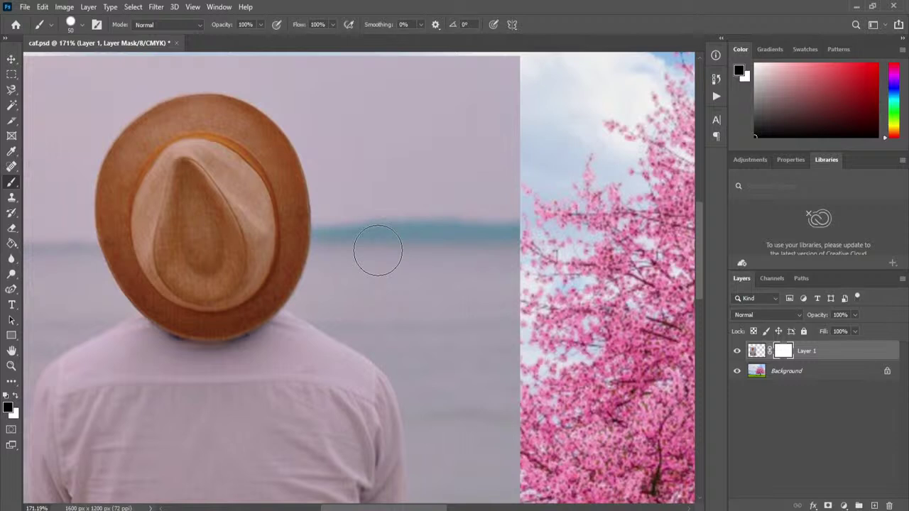
key(bracketleft)
key(bracketleft)
key(bracketleft)
key(bracketleft)
drag(296, 306, 374, 341)
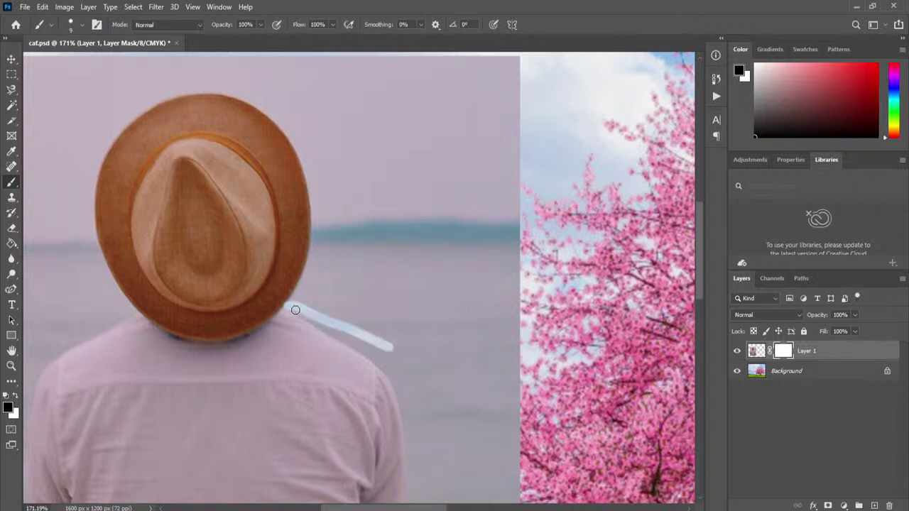
mouse_move(314, 323)
mouse_down()
mouse_move(363, 349)
mouse_move(406, 395)
mouse_up()
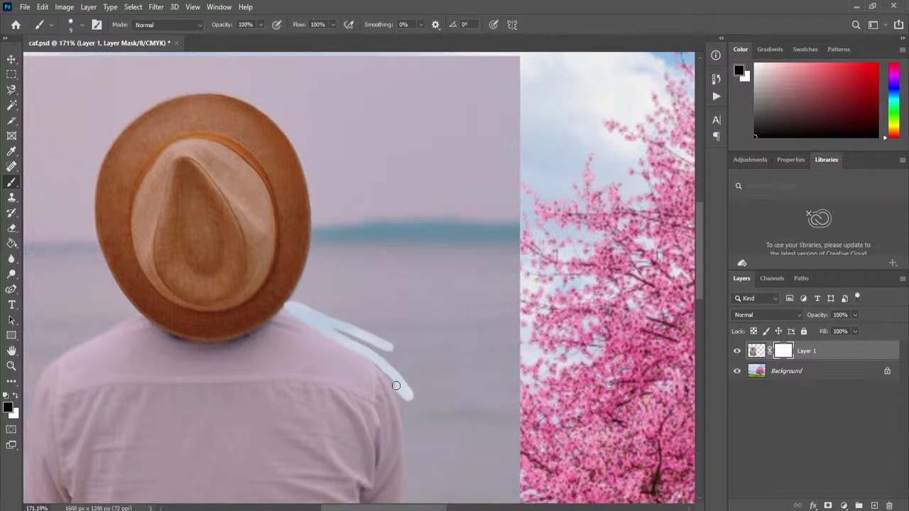
mouse_move(334, 331)
mouse_down()
mouse_move(401, 365)
mouse_move(415, 388)
mouse_move(372, 349)
mouse_move(392, 355)
mouse_up()
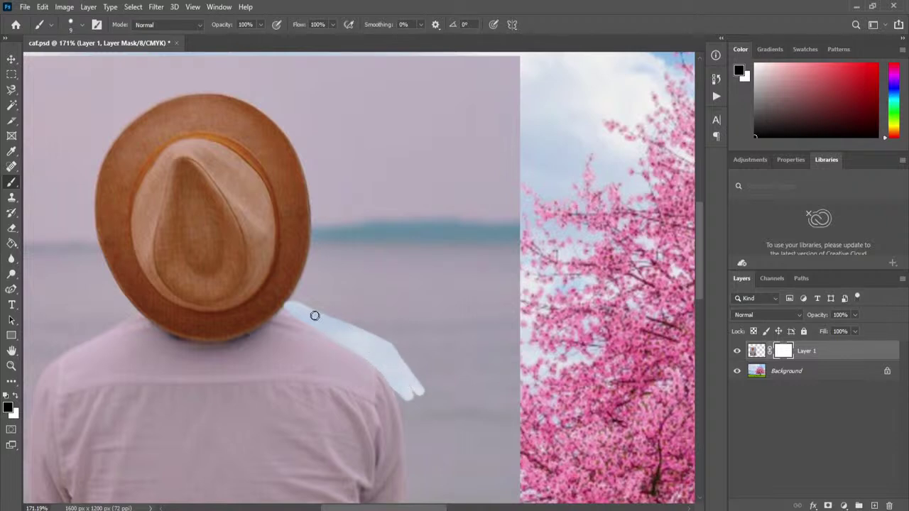
Step: Paint black on Layer 1's mask all around the hat's outer edge, enlarging the brush to 20 px
mouse_move(304, 284)
mouse_down()
mouse_move(325, 212)
mouse_move(324, 187)
mouse_move(311, 254)
mouse_move(317, 112)
mouse_move(332, 252)
mouse_move(307, 303)
mouse_move(327, 229)
mouse_move(323, 263)
mouse_up()
scroll(343, 306, up, 3)
scroll(343, 306, left, 3)
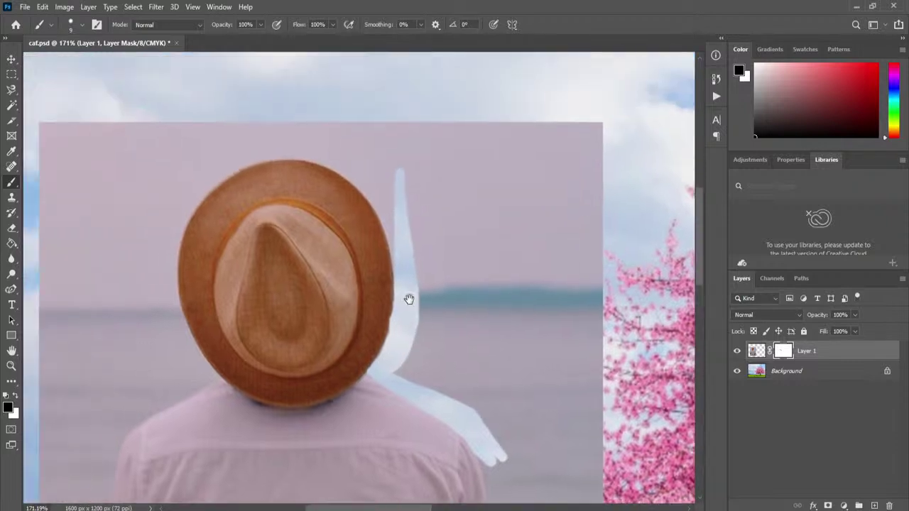
key(bracketright)
key(bracketright)
key(bracketright)
key(bracketright)
key(bracketright)
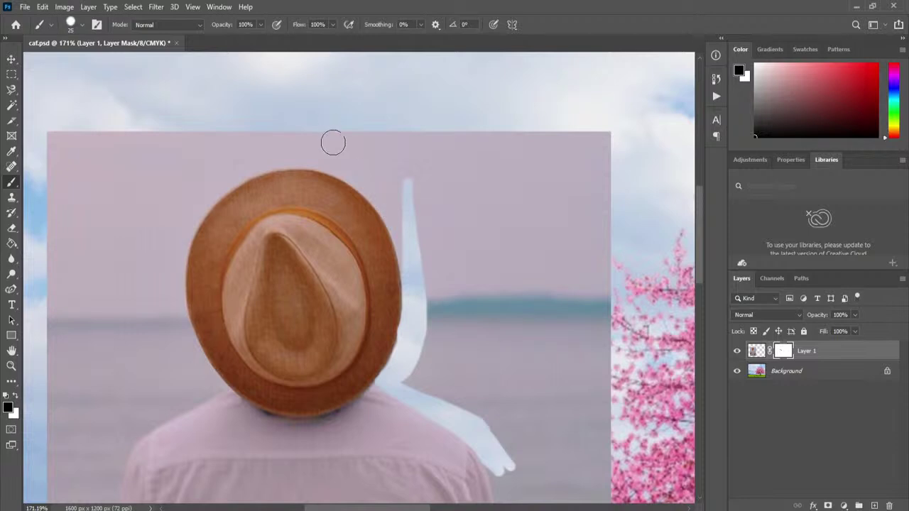
mouse_move(343, 165)
mouse_down()
mouse_move(399, 227)
mouse_move(416, 292)
mouse_up()
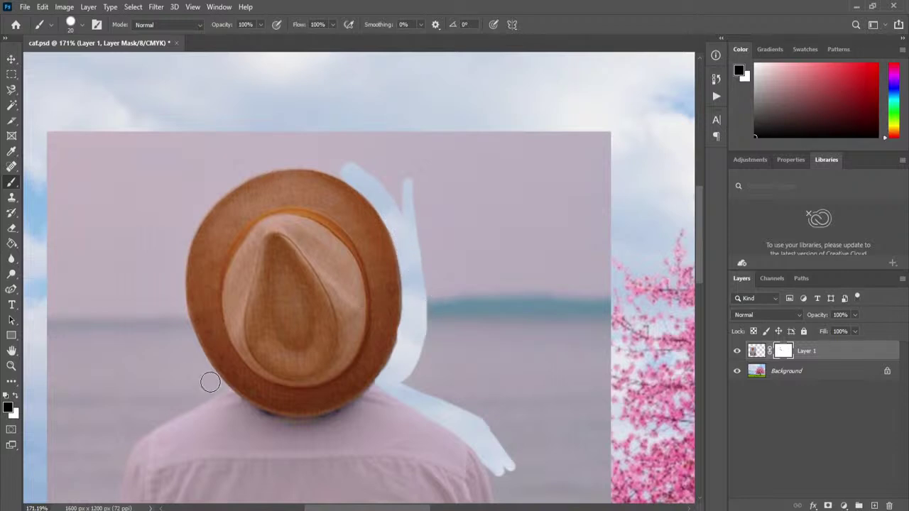
mouse_move(213, 386)
mouse_down()
mouse_move(185, 326)
mouse_move(179, 253)
mouse_move(215, 190)
mouse_move(256, 167)
mouse_move(336, 166)
mouse_move(416, 210)
mouse_up()
Step: Paint black along the man's left shoulder, sleeve and upper knee on the mask, with brush smoothing set to 10% for the knee
drag(300, 398, 389, 202)
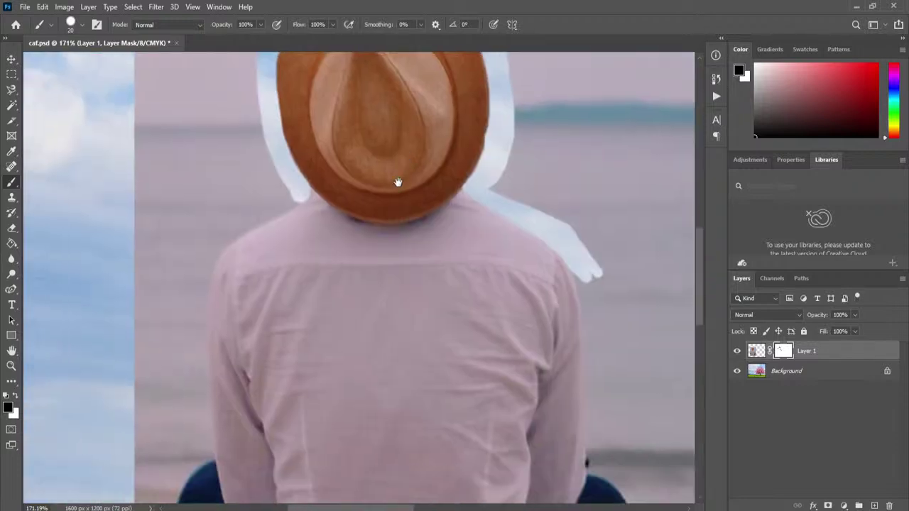
mouse_move(298, 192)
mouse_down()
mouse_move(226, 237)
mouse_move(203, 271)
mouse_move(205, 451)
mouse_up()
drag(354, 268, 399, 173)
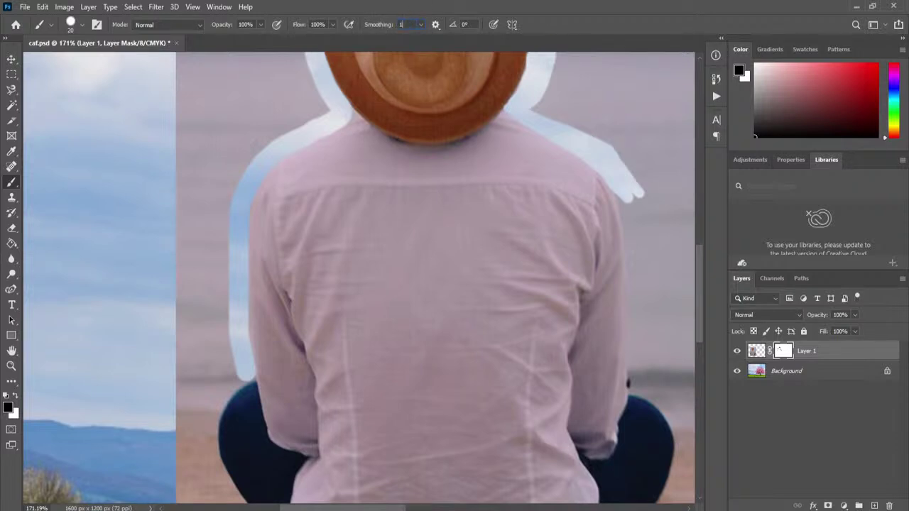
key(Return)
drag(254, 424, 276, 296)
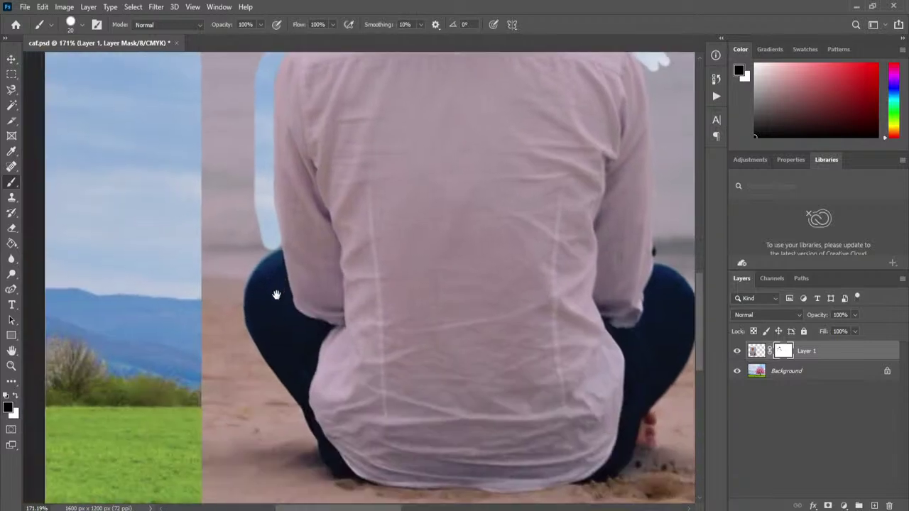
mouse_move(265, 241)
mouse_down()
mouse_move(231, 295)
mouse_move(229, 324)
mouse_up()
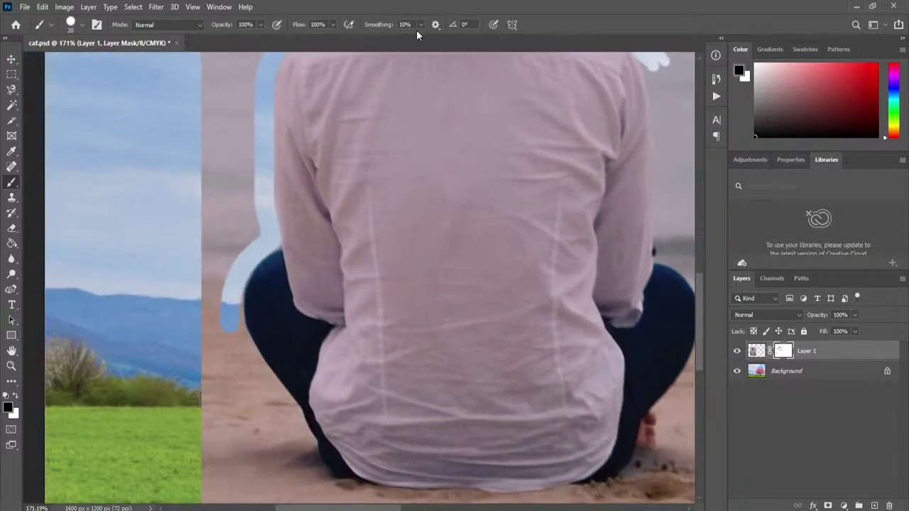
Step: Set brush smoothing to 30% and mask out the sand along the man's left leg and beneath him up to the foot
text(30)
key(Return)
mouse_move(241, 271)
mouse_down()
mouse_move(227, 308)
mouse_move(292, 418)
mouse_move(304, 477)
mouse_move(312, 465)
mouse_move(298, 425)
mouse_up()
mouse_move(454, 334)
mouse_down()
mouse_move(455, 319)
mouse_move(363, 175)
mouse_up()
mouse_move(222, 295)
mouse_down()
mouse_move(237, 319)
mouse_move(263, 325)
mouse_move(249, 324)
mouse_move(309, 331)
mouse_up()
drag(341, 331, 379, 334)
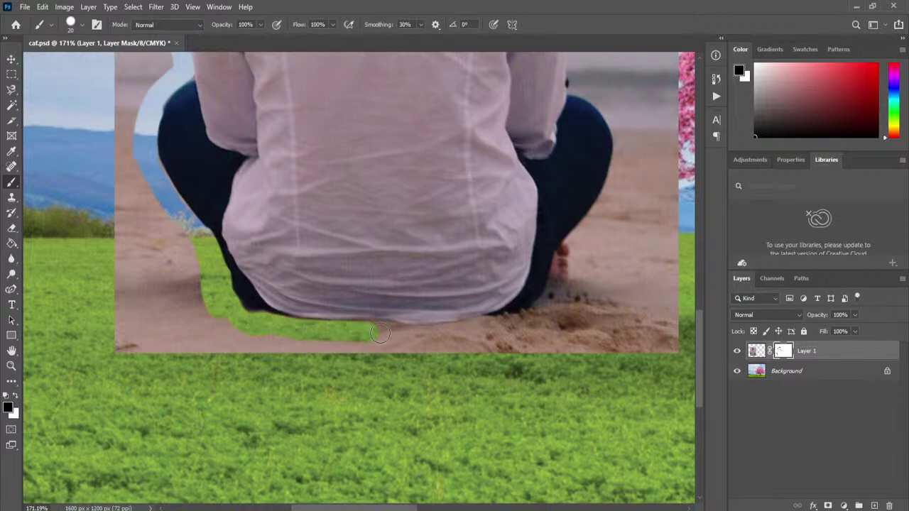
mouse_move(470, 327)
mouse_down()
mouse_move(537, 317)
mouse_move(557, 292)
mouse_up()
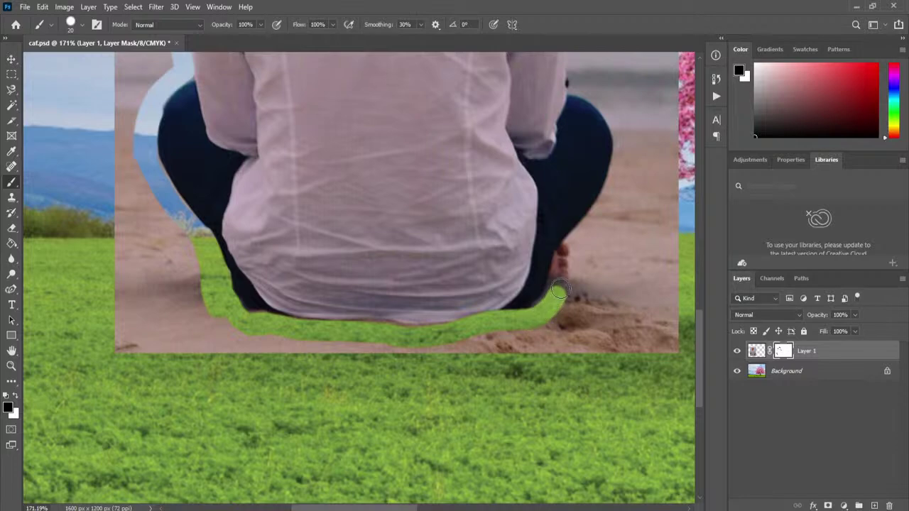
Step: Close the black mask outline along the man's right leg, knee and sleeve up to the shoulder stroke
mouse_move(604, 202)
mouse_down()
mouse_move(626, 131)
mouse_move(602, 98)
mouse_move(626, 144)
mouse_move(490, 323)
mouse_up()
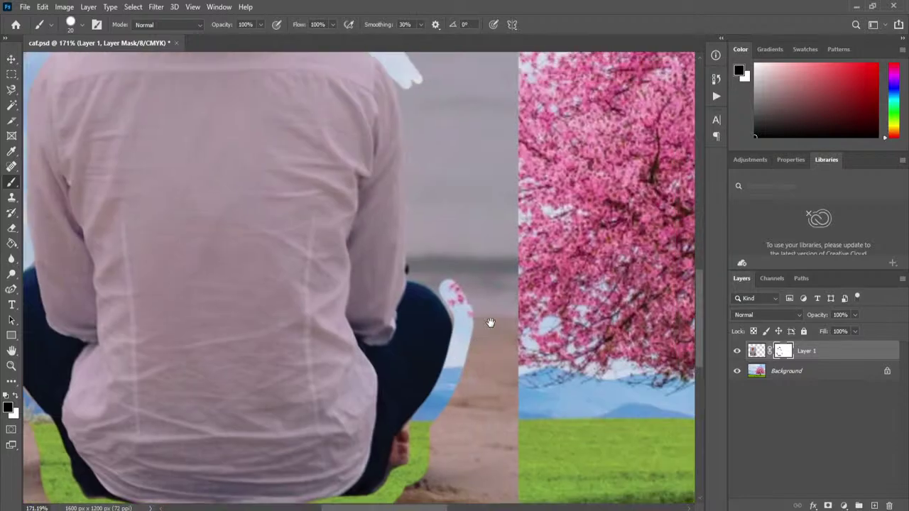
drag(415, 272, 443, 285)
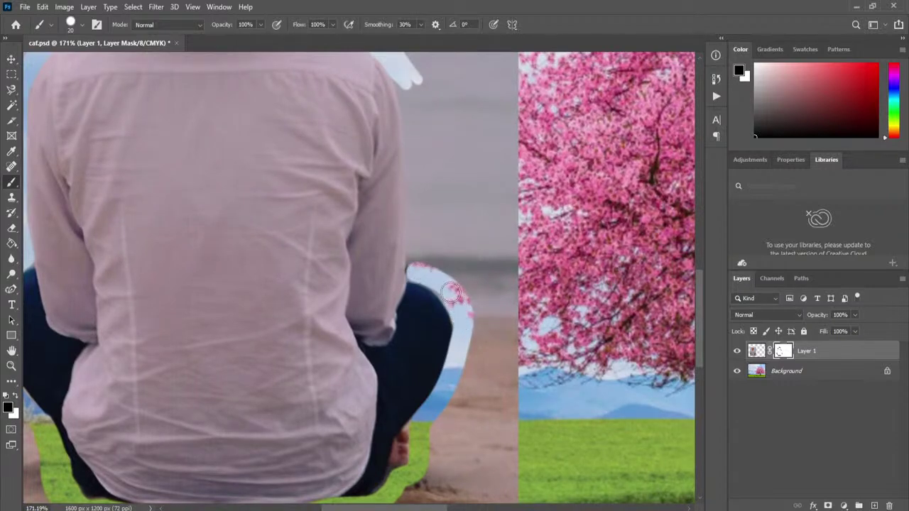
drag(452, 233, 450, 278)
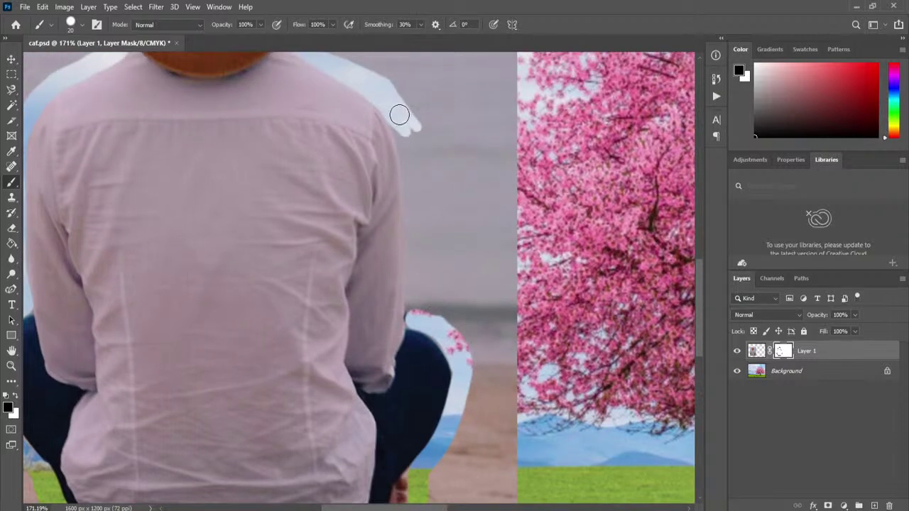
mouse_move(402, 127)
mouse_down()
mouse_move(416, 201)
mouse_move(412, 310)
mouse_up()
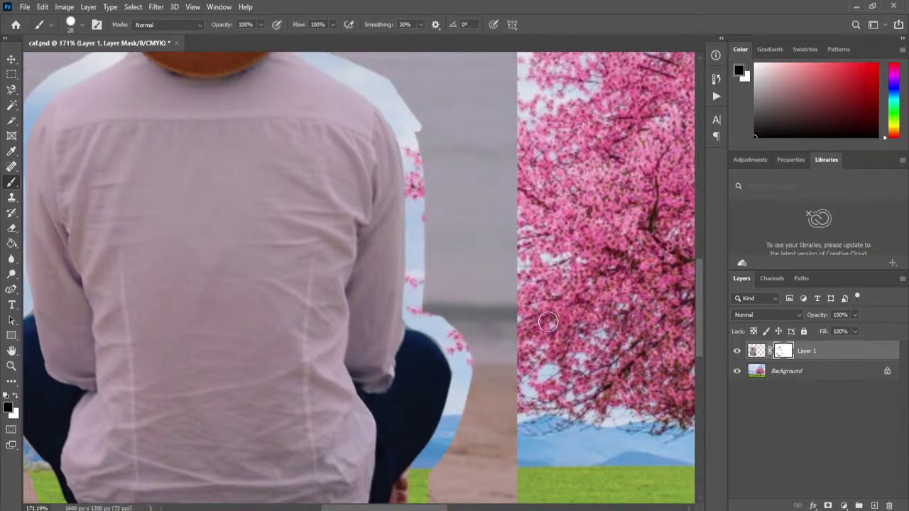
Step: Touch up the mask outline at the left knee and the left hat-to-shoulder corner with a 6 px black brush
scroll(302, 278, left, 4)
scroll(302, 277, up, 1)
scroll(292, 140, down, 3)
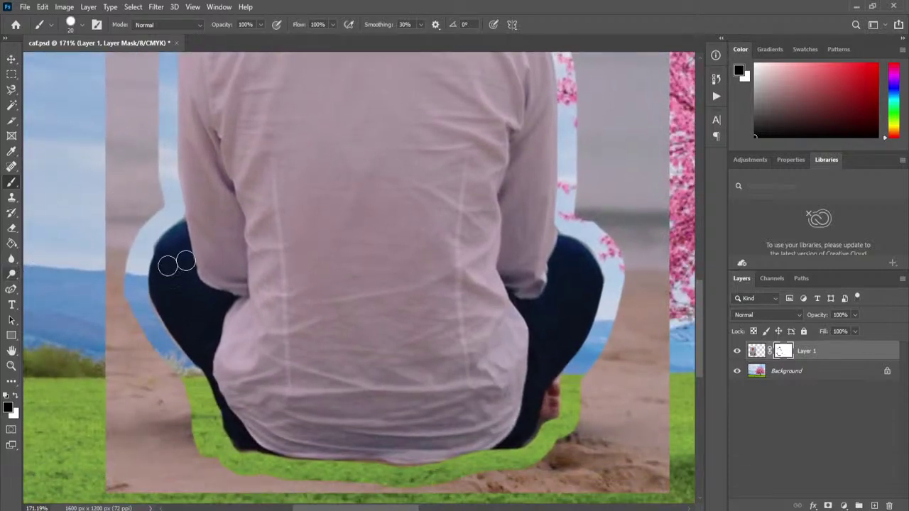
key([)
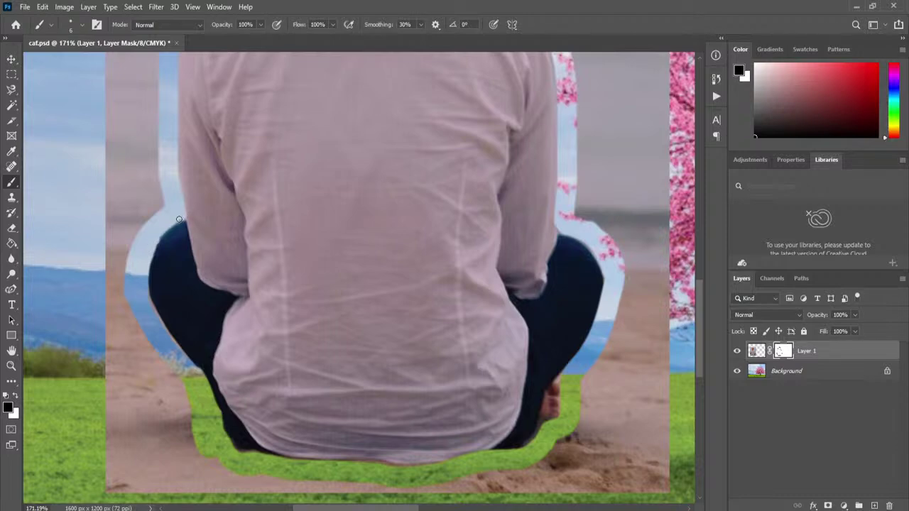
mouse_move(296, 209)
mouse_down()
mouse_move(310, 329)
mouse_move(279, 440)
mouse_up()
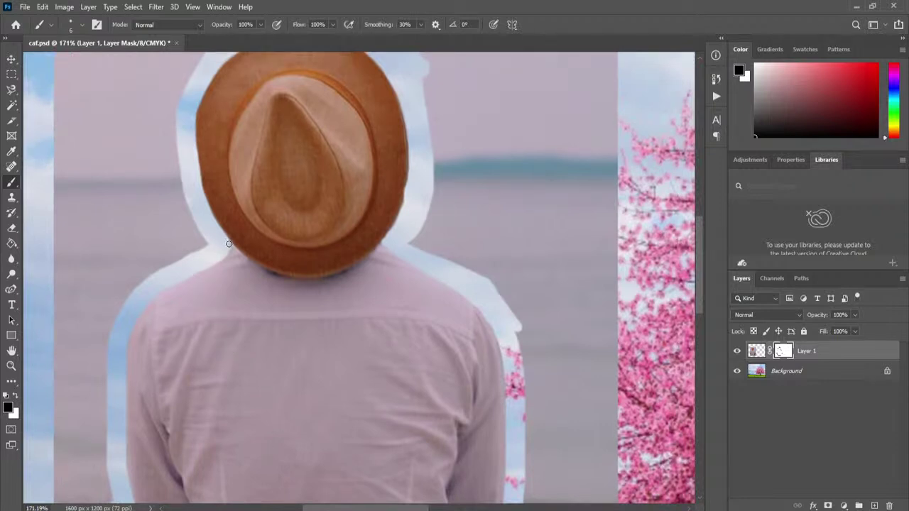
drag(355, 284, 360, 171)
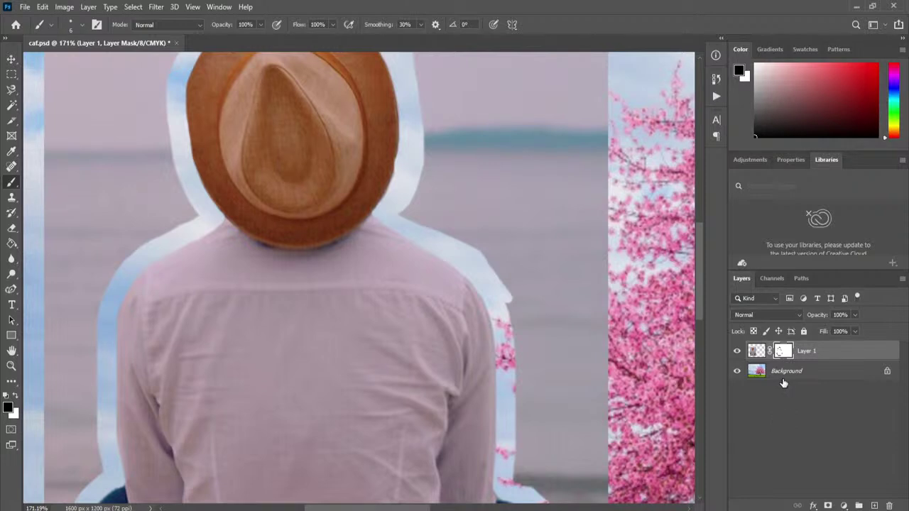
Step: Show Layer 1's mask on its own and paint a large black area to the right of the head with a 175 px brush
alt+click(783, 353)
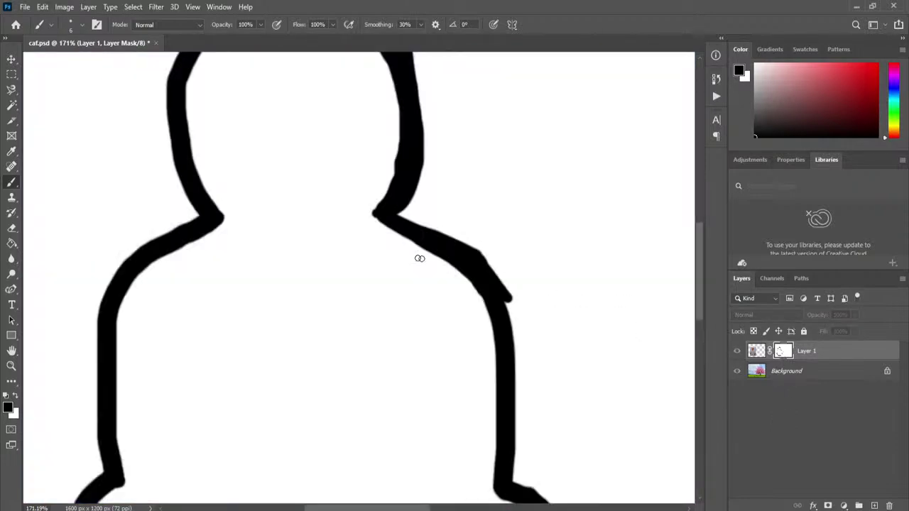
scroll(417, 250, down, 5)
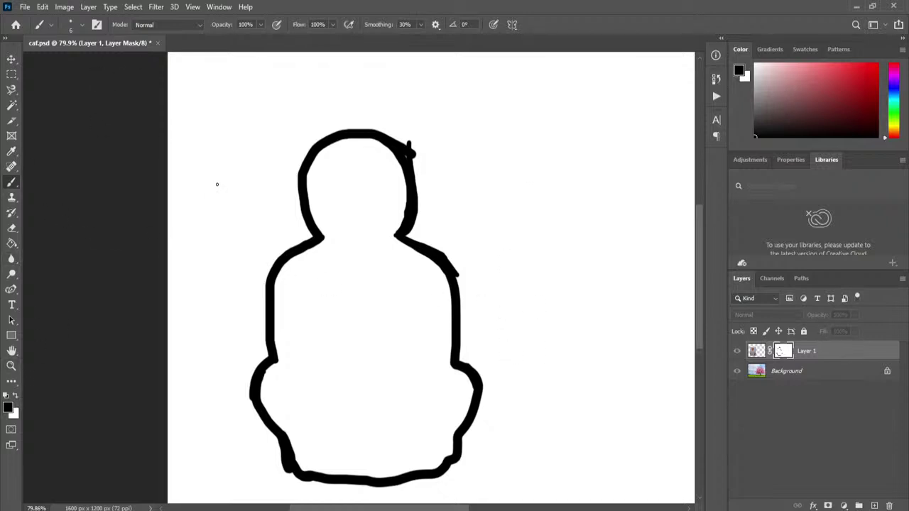
key(bracketright)
key(bracketright)
key(bracketright)
key(bracketright)
key(bracketright)
key(bracketright)
key(bracketright)
key(bracketright)
key(bracketright)
key(bracketright)
key(bracketright)
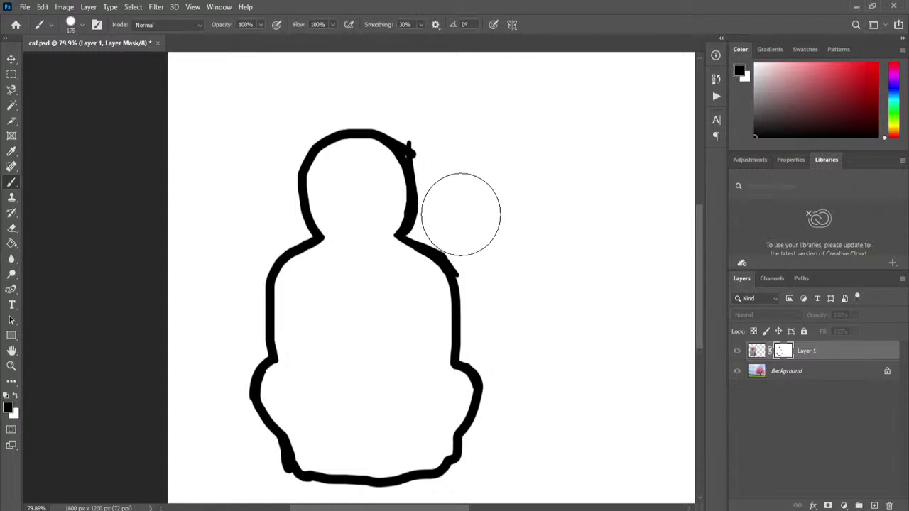
mouse_move(499, 174)
mouse_down()
mouse_move(523, 247)
mouse_move(490, 169)
mouse_move(477, 220)
mouse_move(457, 215)
mouse_up()
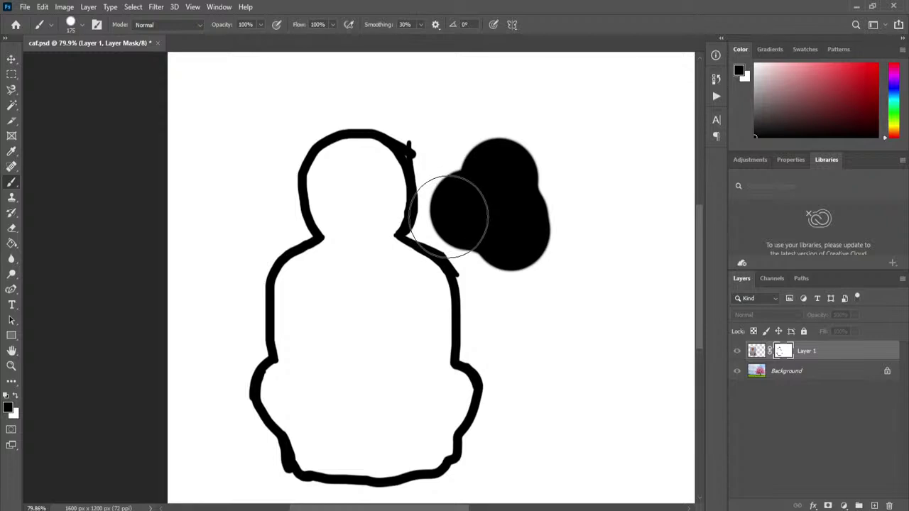
Step: Fill the mask black beside the head, right shoulder and sleeve with a 45 px brush, setting smoothing to 0%
key(bracketleft)
key(bracketleft)
key(bracketleft)
key(bracketleft)
key(bracketleft)
key(bracketleft)
key(bracketleft)
key(bracketleft)
key(bracketleft)
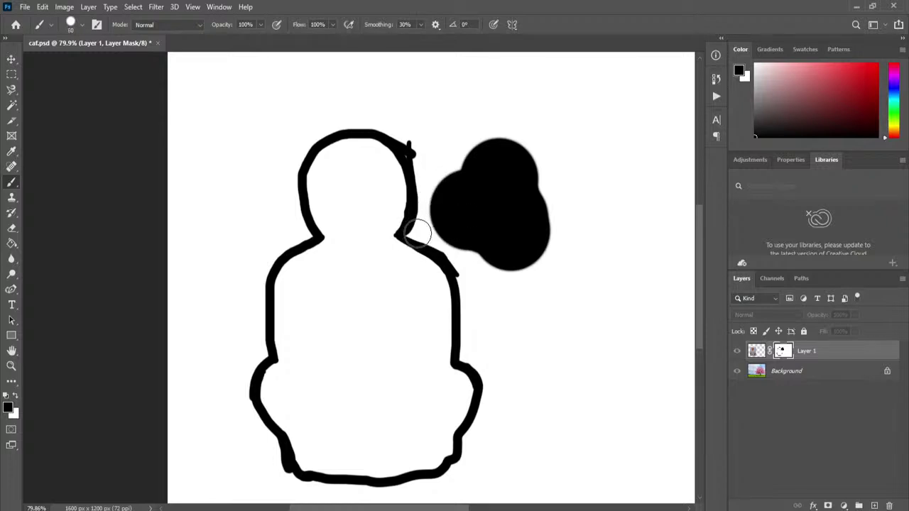
mouse_move(408, 238)
mouse_down()
mouse_move(436, 216)
mouse_move(423, 190)
mouse_up()
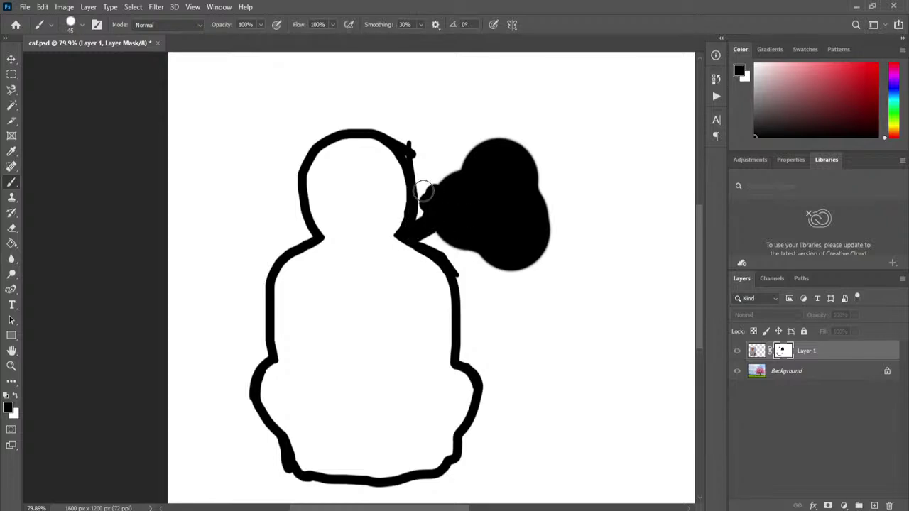
drag(412, 36, 399, 37)
mouse_move(436, 167)
mouse_down()
mouse_move(423, 224)
mouse_move(411, 158)
mouse_move(417, 171)
mouse_move(451, 121)
mouse_move(462, 174)
mouse_move(434, 235)
mouse_move(413, 233)
mouse_move(476, 258)
mouse_move(472, 267)
mouse_move(464, 250)
mouse_move(475, 268)
mouse_move(474, 360)
mouse_move(466, 359)
mouse_move(465, 245)
mouse_up()
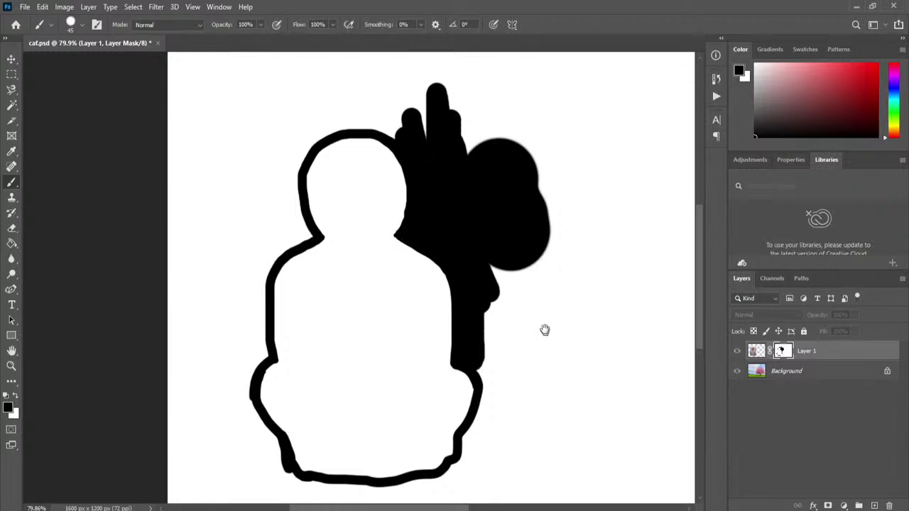
Step: Fill Layer 1's mask black around the outline beside the knees, below the body, along the other side and above the head with the 45 px brush
drag(532, 353, 495, 257)
mouse_move(465, 181)
mouse_down()
mouse_move(456, 278)
mouse_move(449, 270)
mouse_move(452, 316)
mouse_move(426, 393)
mouse_move(461, 343)
mouse_move(476, 345)
mouse_move(445, 377)
mouse_move(419, 377)
mouse_move(450, 315)
mouse_move(466, 177)
mouse_move(474, 212)
mouse_move(461, 216)
mouse_move(479, 341)
mouse_up()
mouse_move(491, 224)
mouse_down()
mouse_move(464, 432)
mouse_move(216, 430)
mouse_move(461, 428)
mouse_move(484, 224)
mouse_up()
mouse_move(197, 418)
mouse_down()
mouse_move(183, 397)
mouse_move(252, 393)
mouse_move(242, 383)
mouse_move(286, 396)
mouse_move(375, 397)
mouse_move(451, 384)
mouse_move(466, 368)
mouse_move(418, 402)
mouse_move(362, 396)
mouse_move(412, 394)
mouse_move(453, 416)
mouse_move(183, 413)
mouse_move(298, 412)
mouse_move(244, 401)
mouse_move(226, 339)
mouse_move(233, 346)
mouse_move(236, 360)
mouse_move(212, 312)
mouse_move(206, 261)
mouse_move(223, 387)
mouse_up()
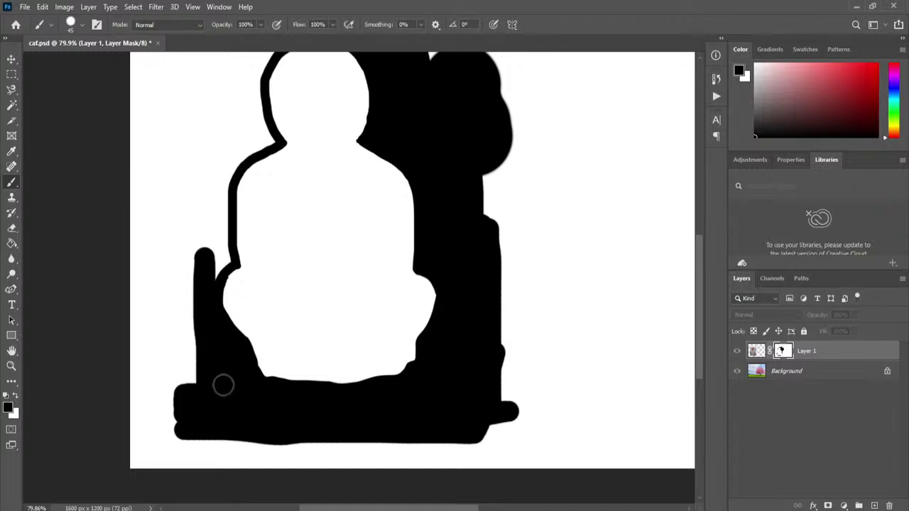
mouse_move(214, 253)
mouse_down()
mouse_move(199, 375)
mouse_move(214, 352)
mouse_move(215, 326)
mouse_move(212, 367)
mouse_move(194, 386)
mouse_move(219, 359)
mouse_move(211, 363)
mouse_move(196, 253)
mouse_move(200, 329)
mouse_move(215, 313)
mouse_move(211, 284)
mouse_move(228, 256)
mouse_move(252, 233)
mouse_move(262, 245)
mouse_move(204, 279)
mouse_move(195, 192)
mouse_up()
mouse_move(222, 234)
mouse_down()
mouse_move(224, 196)
mouse_move(241, 223)
mouse_move(246, 211)
mouse_move(230, 221)
mouse_move(198, 208)
mouse_move(197, 148)
mouse_move(215, 170)
mouse_move(277, 135)
mouse_move(255, 138)
mouse_move(393, 134)
mouse_move(357, 142)
mouse_move(342, 137)
mouse_move(384, 134)
mouse_move(241, 115)
mouse_move(341, 118)
mouse_move(239, 103)
mouse_move(196, 133)
mouse_move(224, 133)
mouse_up()
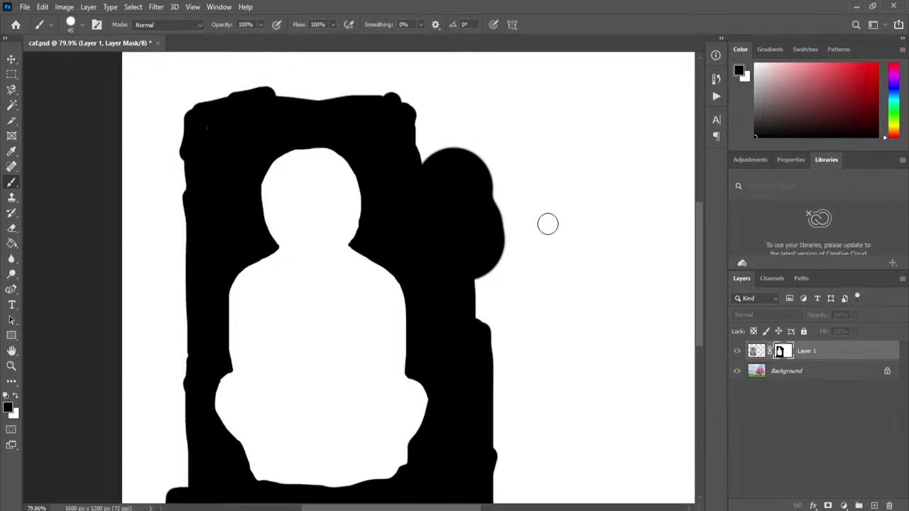
Step: Enlarge the brush to 400 px, paint the mask's remaining white background black, and return to Layer 1's image to show the composite
key(bracketright)
key(bracketright)
key(bracketright)
key(bracketright)
key(bracketright)
key(bracketright)
key(bracketright)
key(bracketright)
key(bracketright)
key(bracketright)
key(bracketright)
key(bracketright)
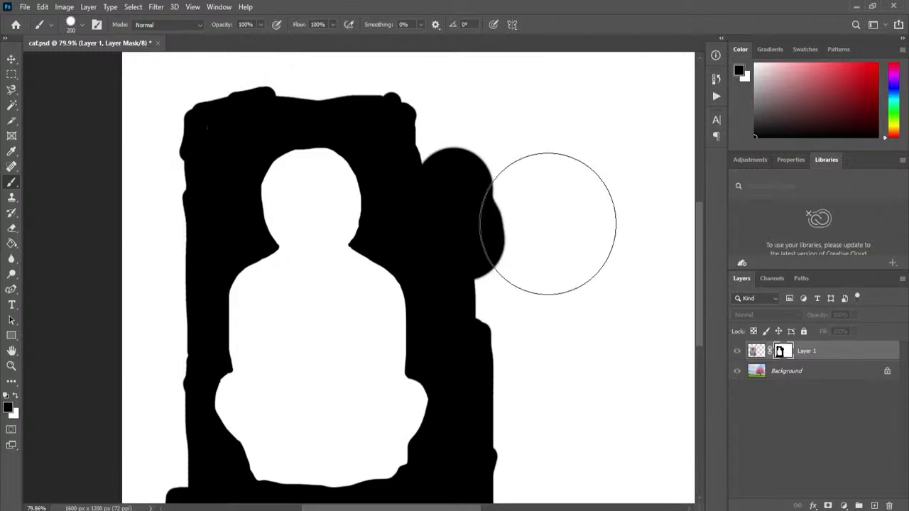
scroll(533, 213, down, 5)
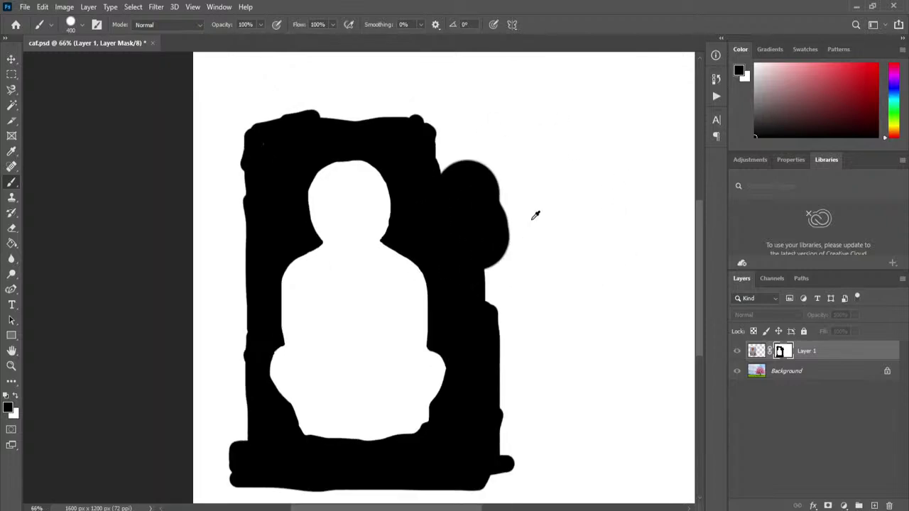
click(479, 213)
mouse_move(476, 334)
mouse_down()
mouse_move(453, 200)
mouse_move(424, 220)
mouse_move(423, 426)
mouse_move(414, 442)
mouse_move(384, 159)
mouse_move(350, 180)
mouse_move(343, 140)
mouse_move(373, 117)
mouse_move(172, 116)
mouse_move(147, 130)
mouse_move(117, 426)
mouse_move(145, 444)
mouse_move(147, 426)
mouse_move(176, 455)
mouse_move(279, 471)
mouse_move(461, 453)
mouse_move(602, 416)
mouse_move(581, 451)
mouse_move(538, 83)
mouse_move(586, 316)
mouse_move(504, 121)
mouse_move(419, 106)
mouse_up()
click(759, 360)
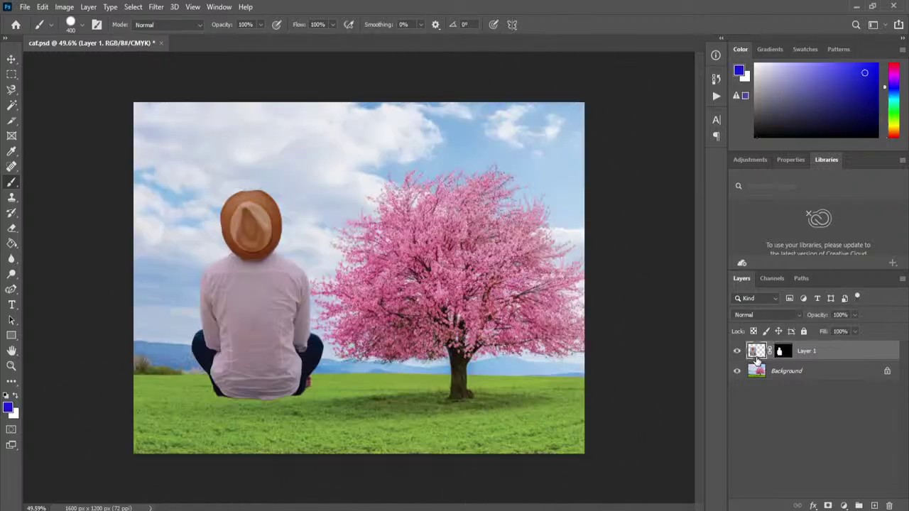
key(ctrl+plus)
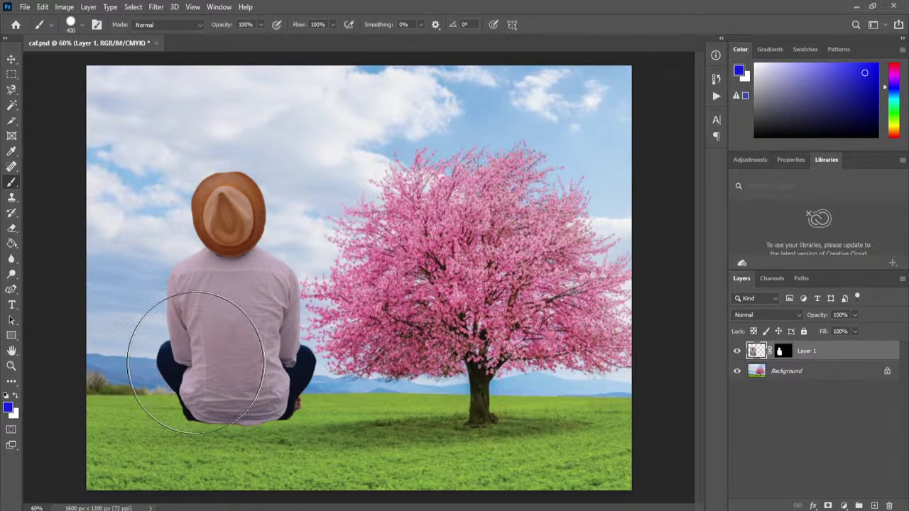
Step: Switch to the Move tool and close caf.psd without saving the changes
click(11, 60)
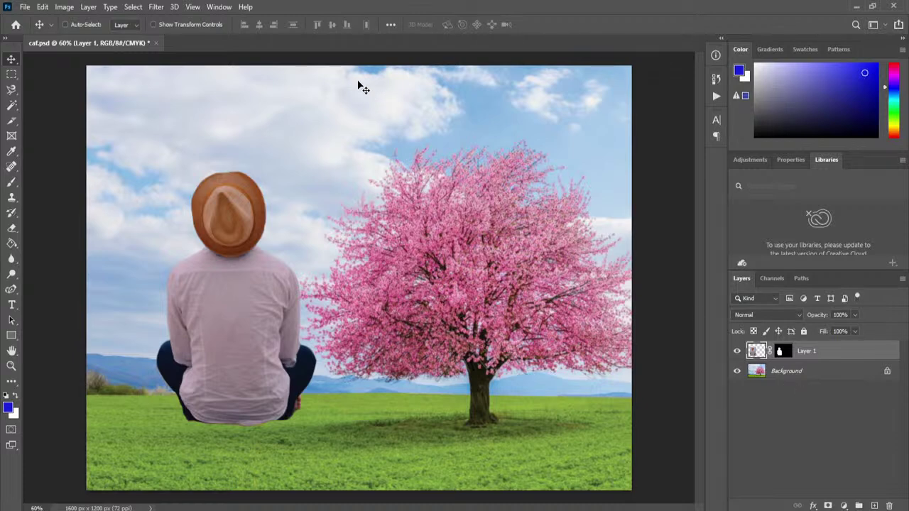
click(155, 44)
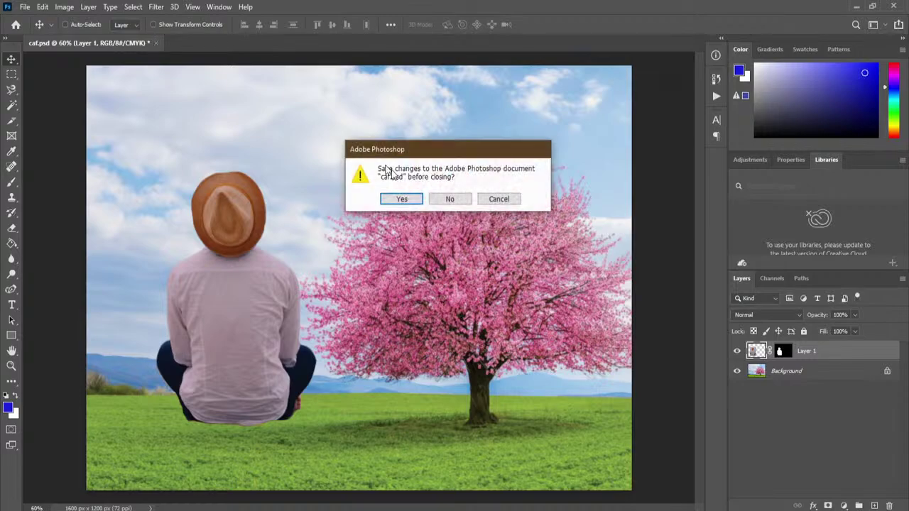
click(457, 202)
Step: Open six JPG photos from the my sample images folder: the crouching skater, reading woman, friends, beach pair, bicycle storefront and bearded man
click(51, 257)
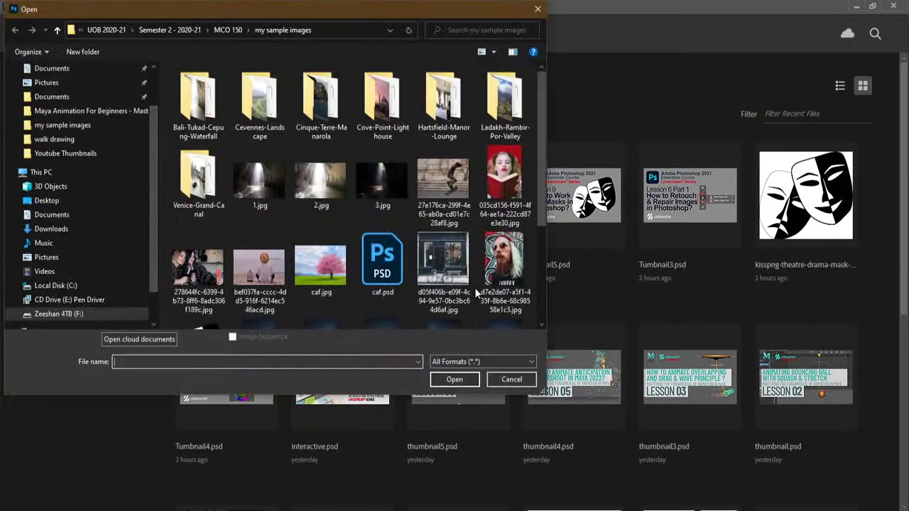
click(463, 189)
ctrl+click(505, 183)
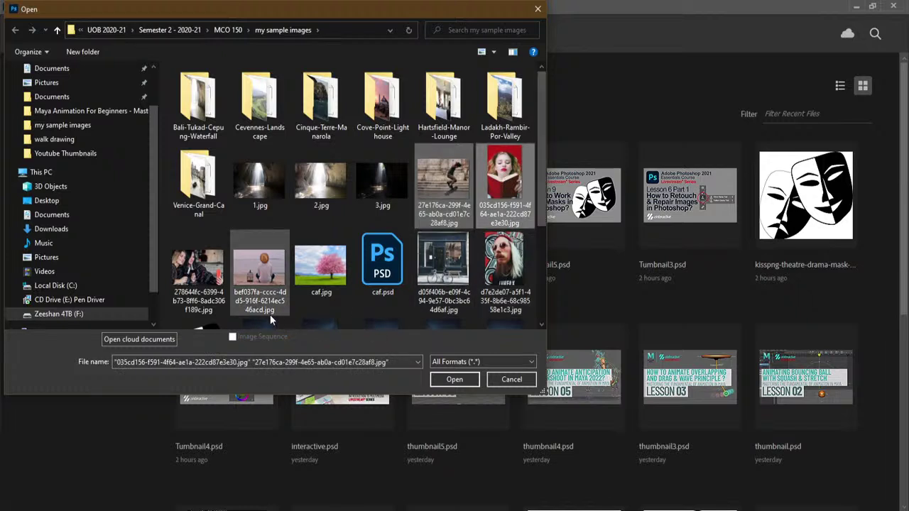
ctrl+click(206, 281)
ctrl+click(255, 295)
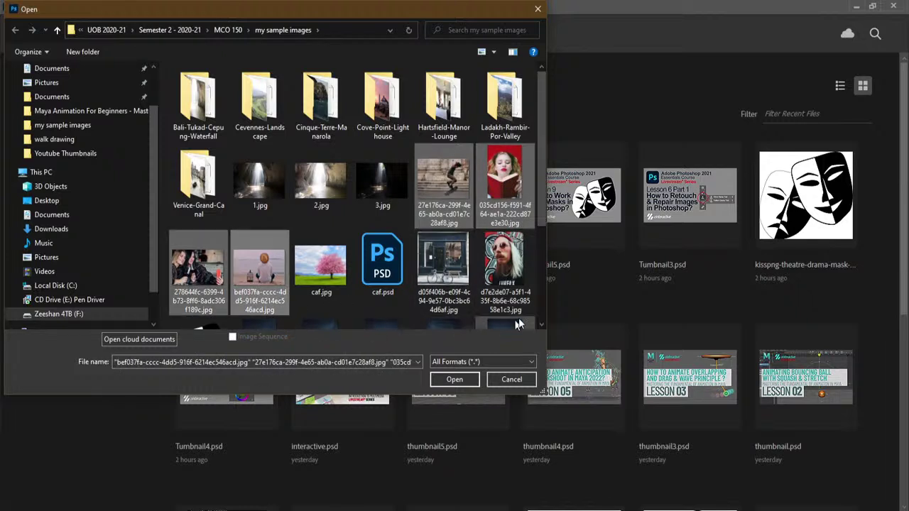
ctrl+click(504, 264)
ctrl+click(444, 266)
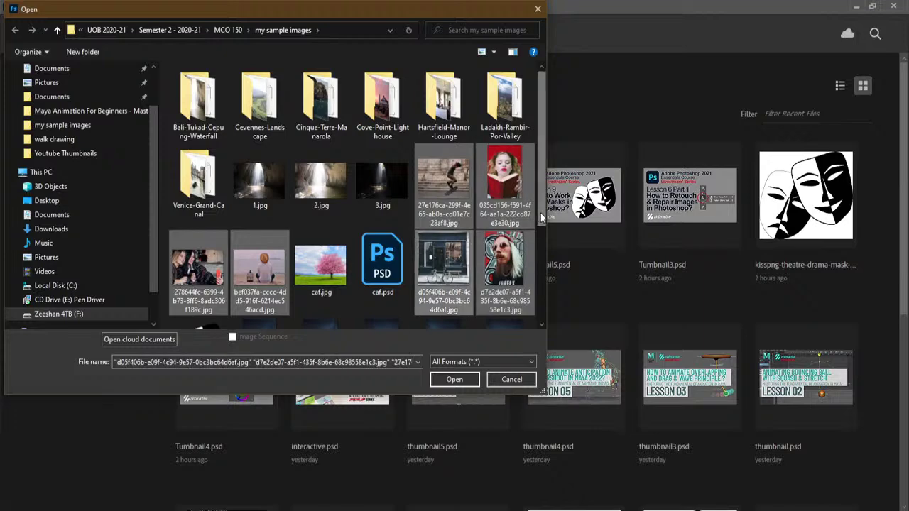
scroll(541, 219, down, 3)
click(454, 379)
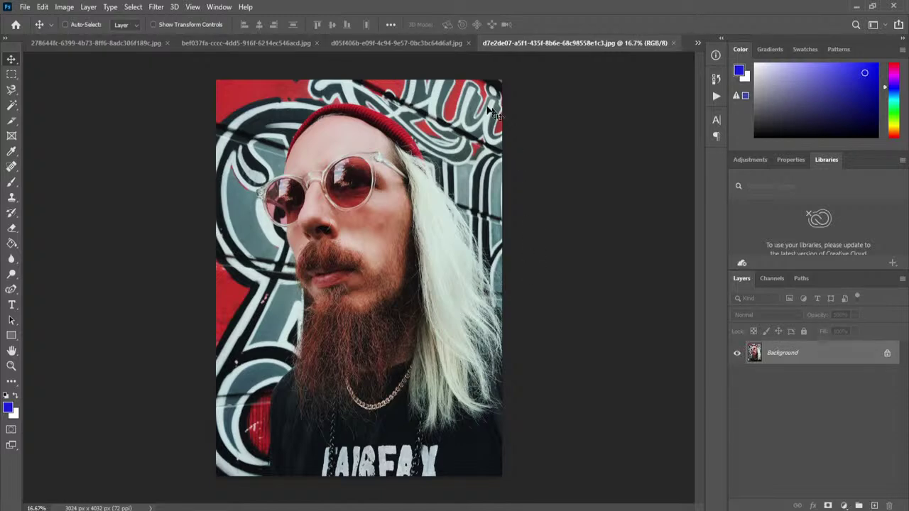
Step: Look through the open photos and close the beach image of the seated person in the straw hat
click(698, 43)
click(771, 59)
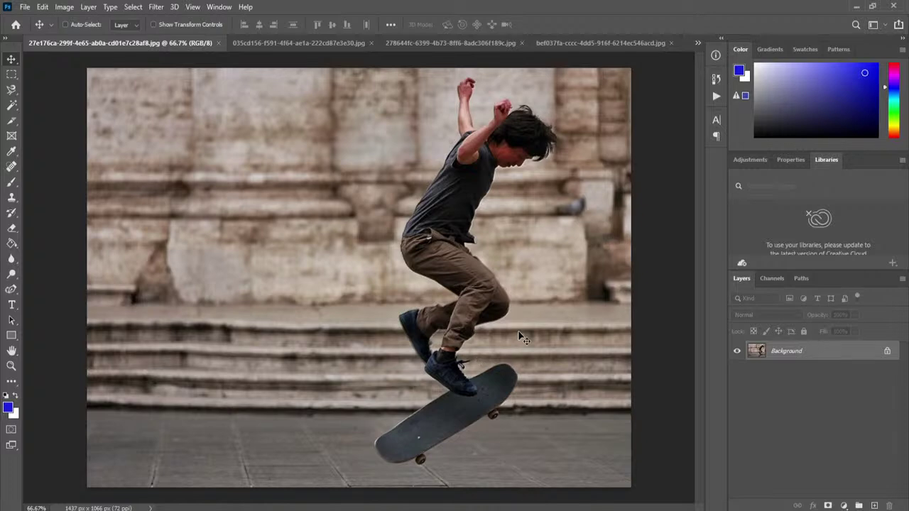
click(281, 41)
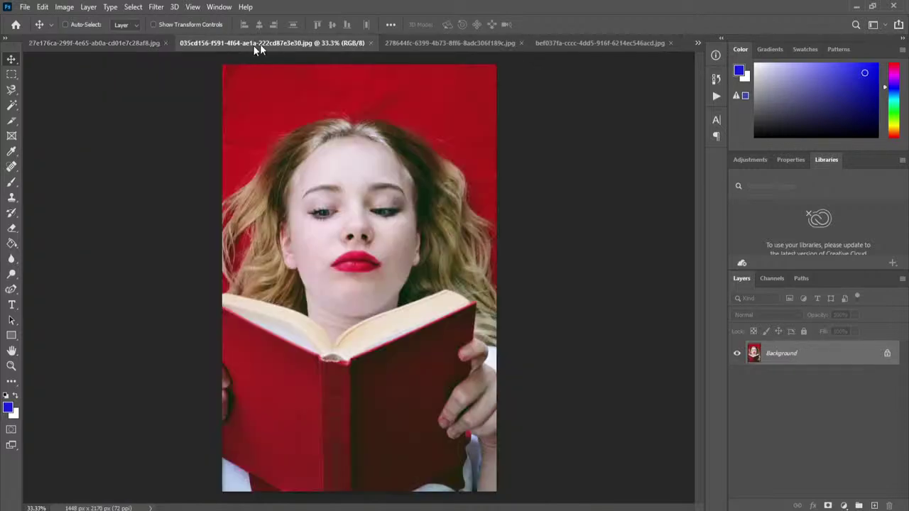
click(439, 45)
click(562, 46)
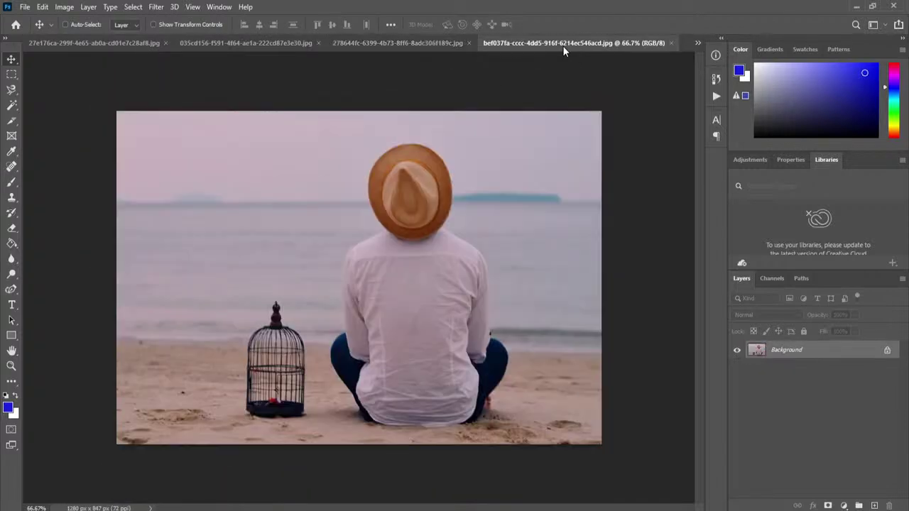
click(672, 43)
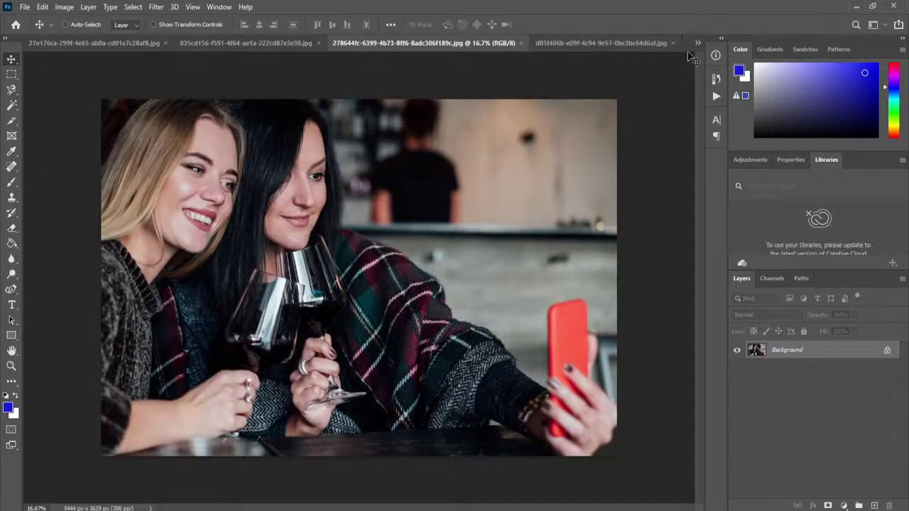
Step: Bring up the storefront and bicycle photo and reorder the open documents so it sits directly before the reading-woman portrait
click(698, 44)
click(722, 86)
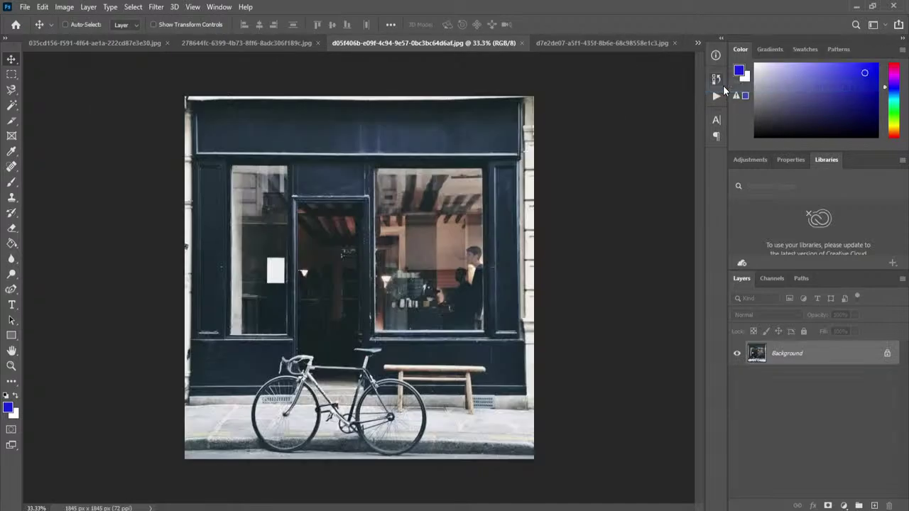
drag(423, 46, 291, 52)
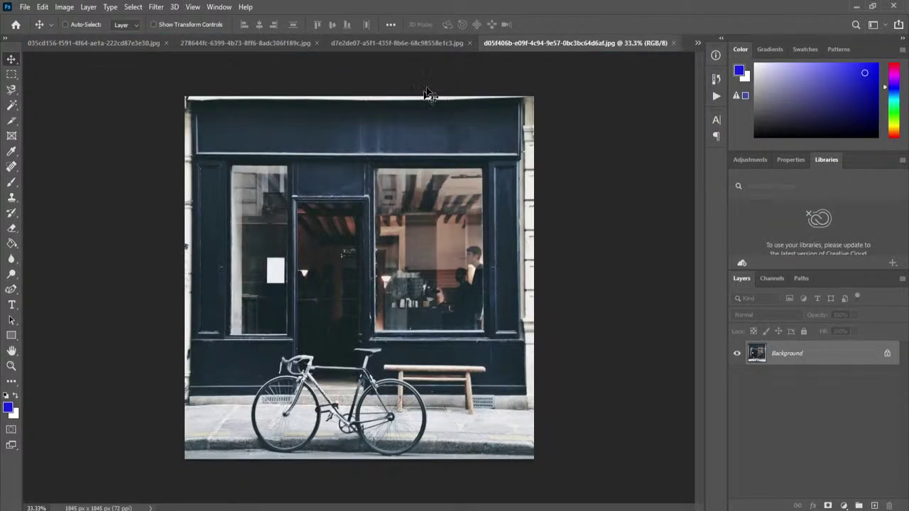
drag(537, 46, 241, 49)
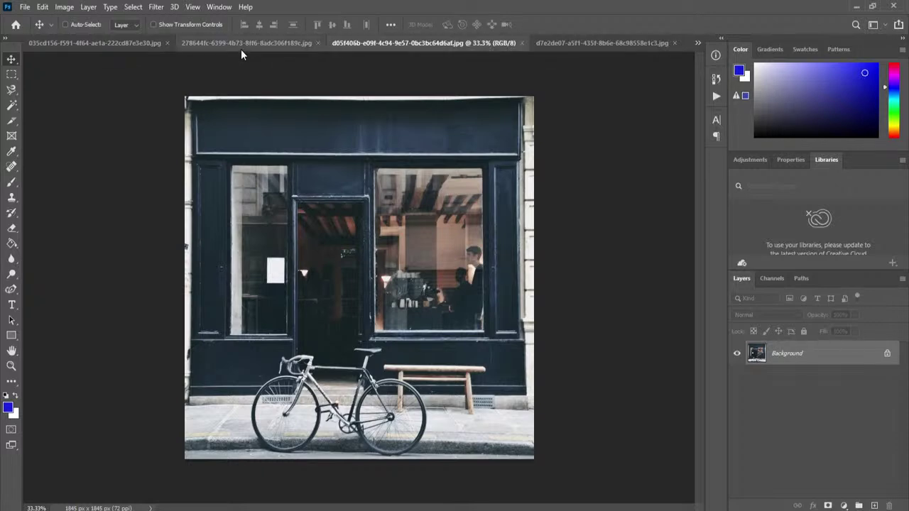
drag(426, 49, 144, 54)
click(95, 50)
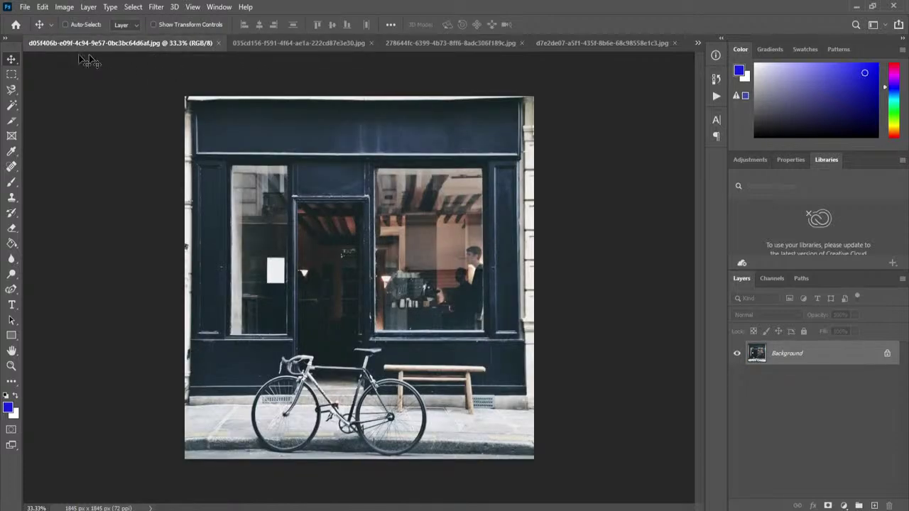
Step: Compare the skateboarder photo with the storefront photo and leave the skateboarder document active
click(697, 44)
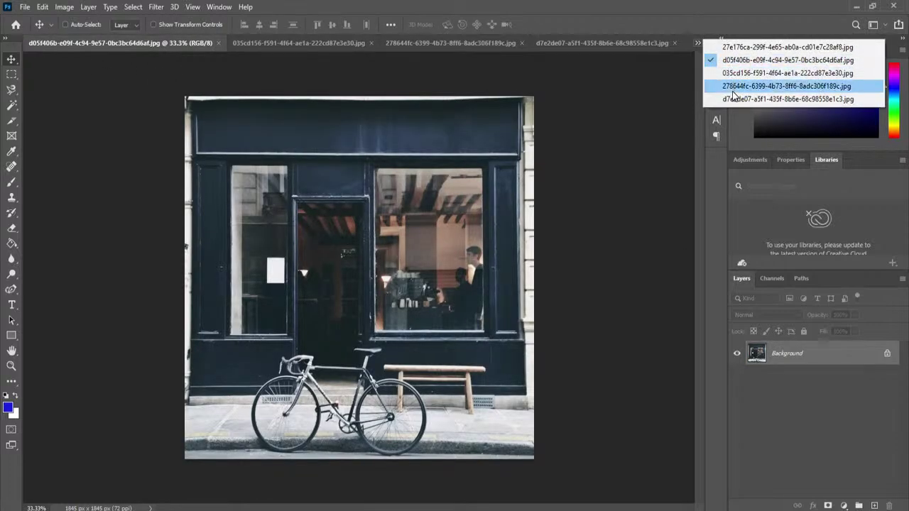
click(726, 46)
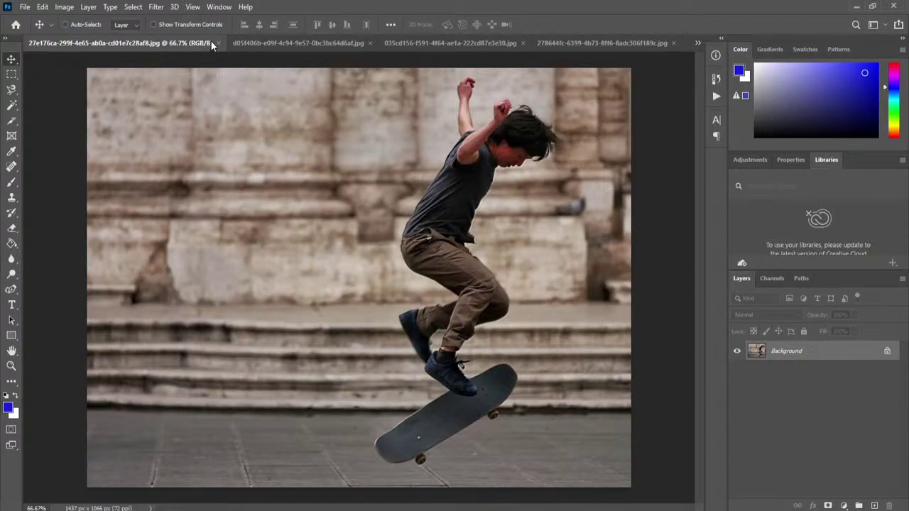
click(267, 46)
click(128, 45)
click(262, 45)
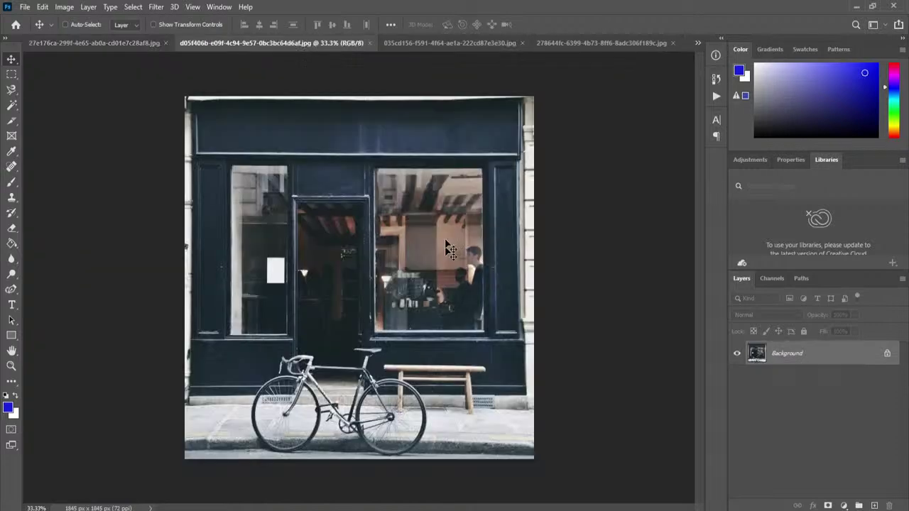
click(114, 44)
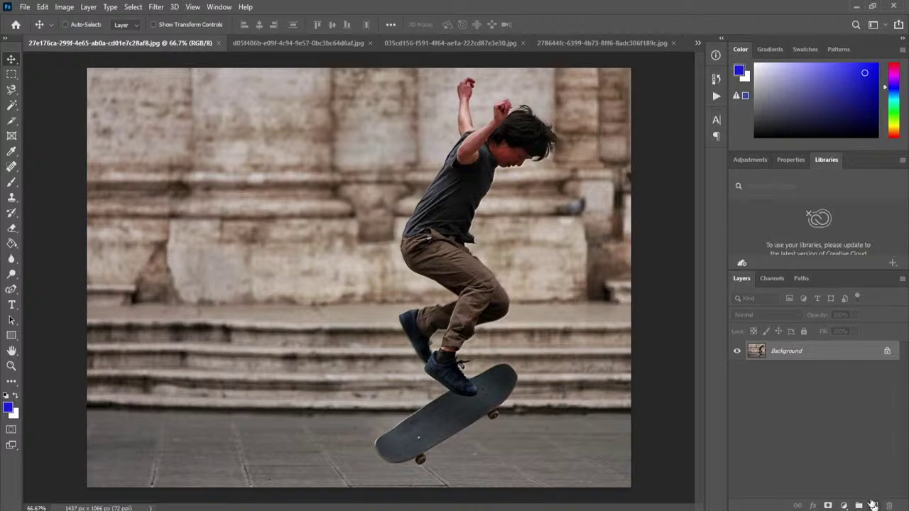
Step: Trace a closed Magnetic Lasso selection around the whole skateboarder, including the skateboard, legs, torso, head and raised arms
scroll(524, 117, up, 5)
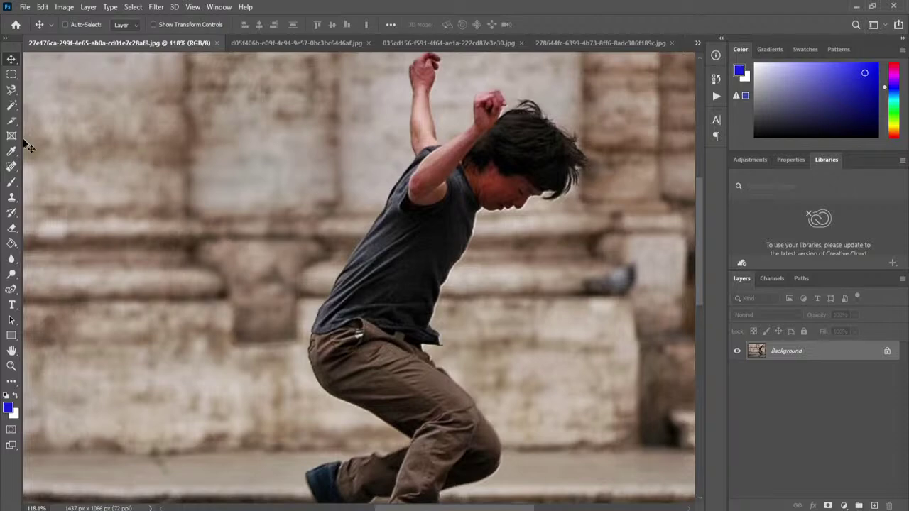
click(11, 91)
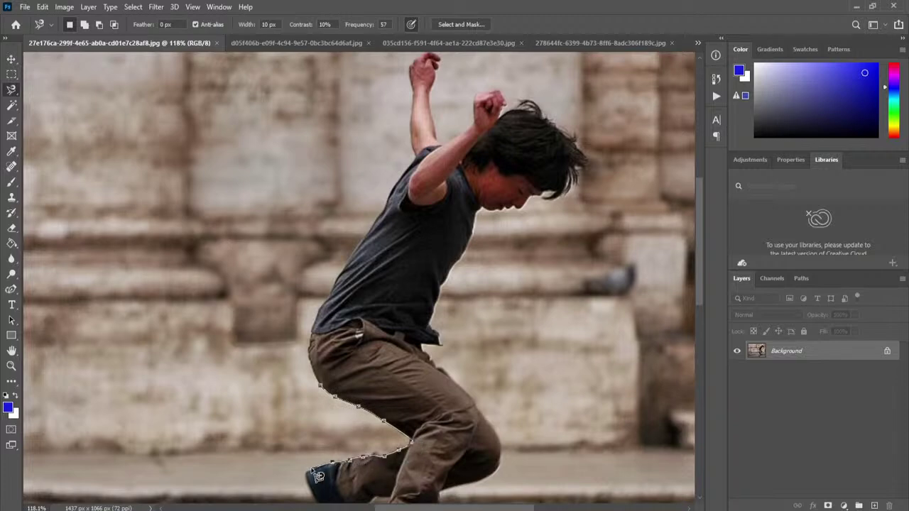
drag(305, 472, 256, 247)
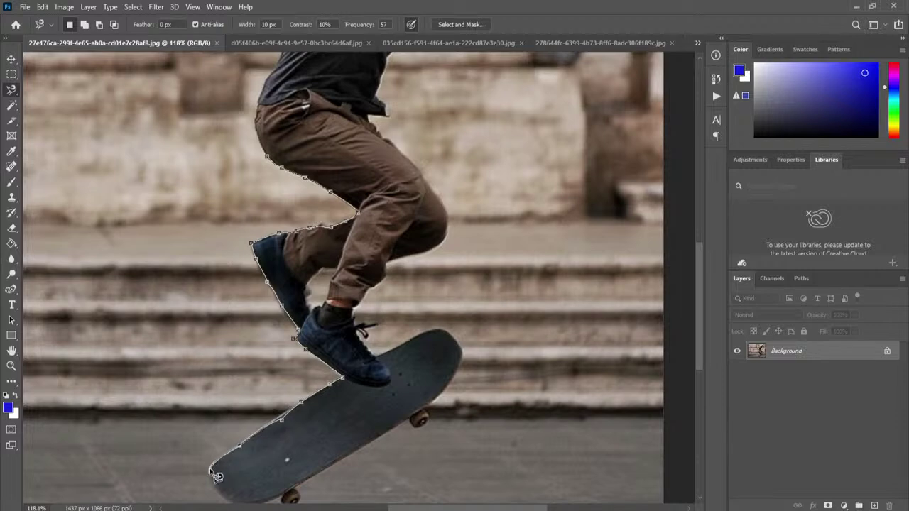
drag(198, 370, 190, 281)
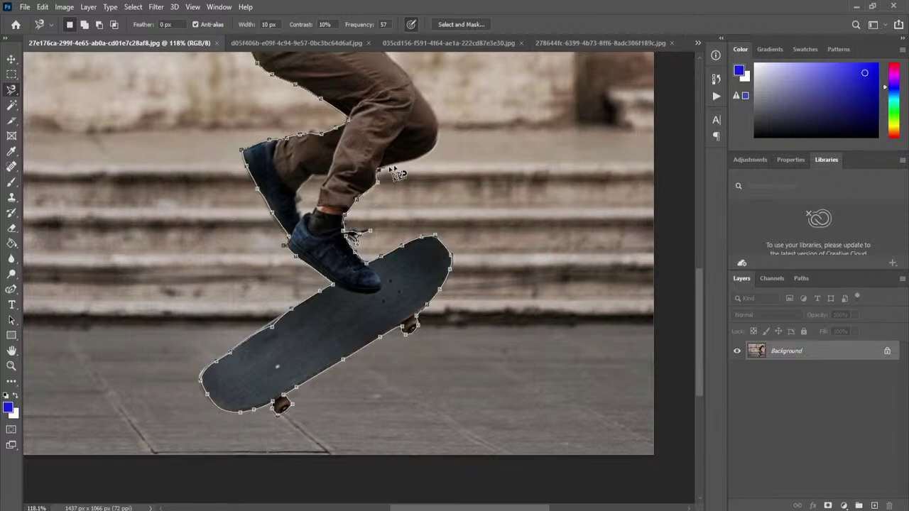
scroll(435, 145, up, 5)
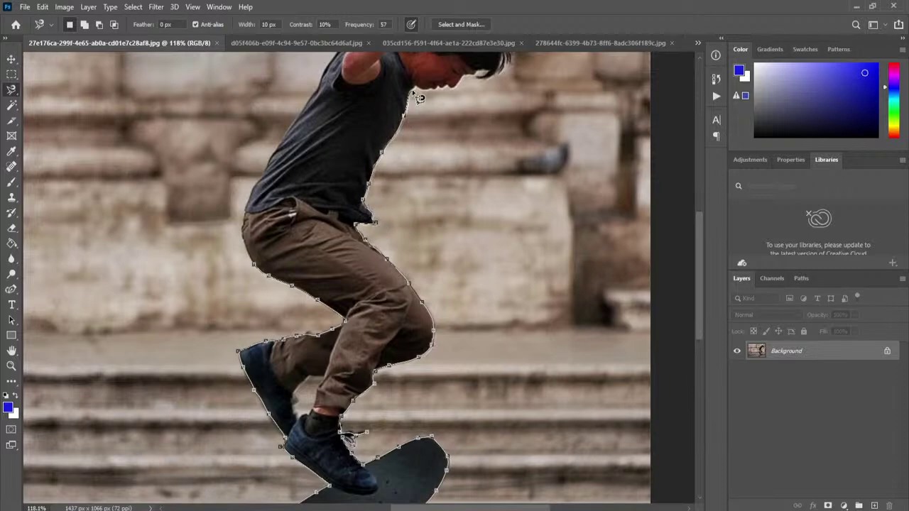
mouse_move(415, 85)
mouse_down()
mouse_move(345, 249)
mouse_move(351, 262)
mouse_up()
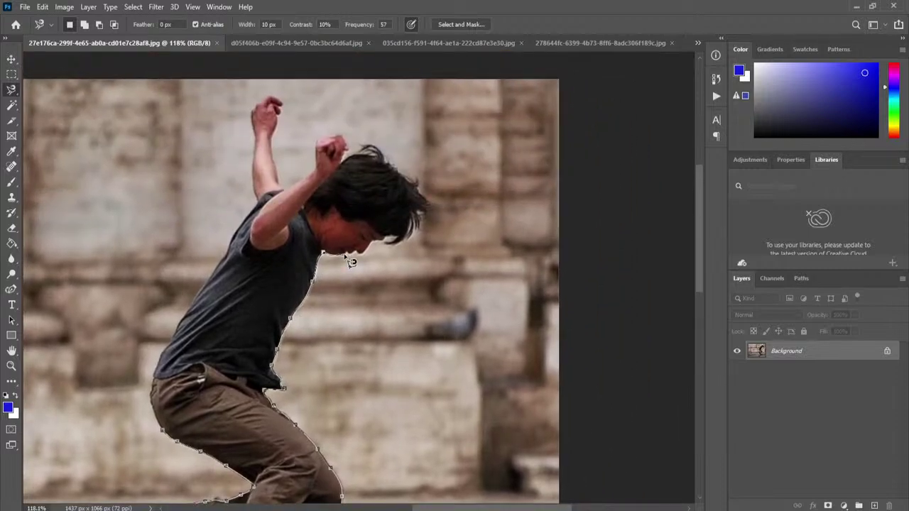
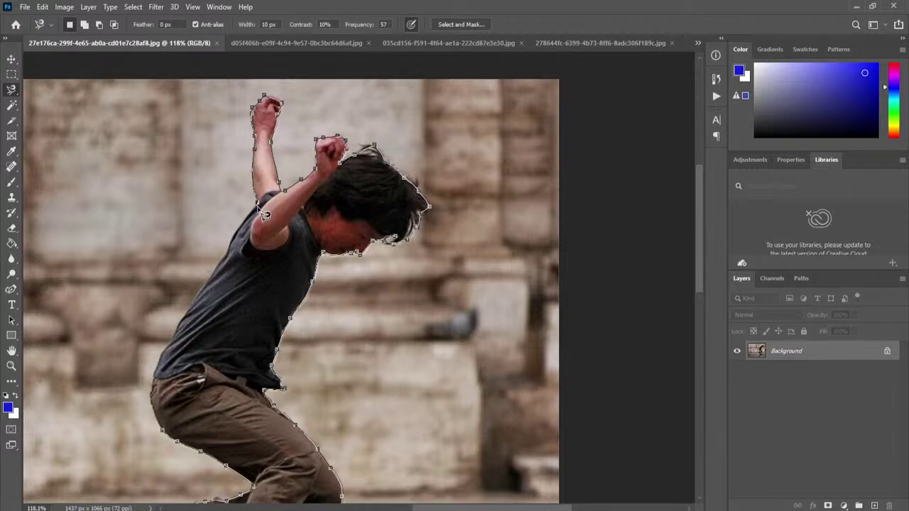
scroll(265, 214, down, 3)
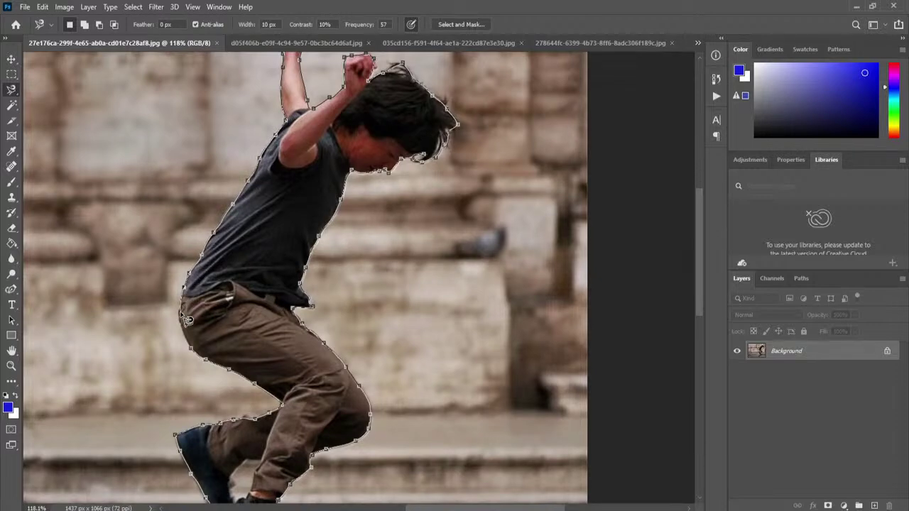
double_click(199, 357)
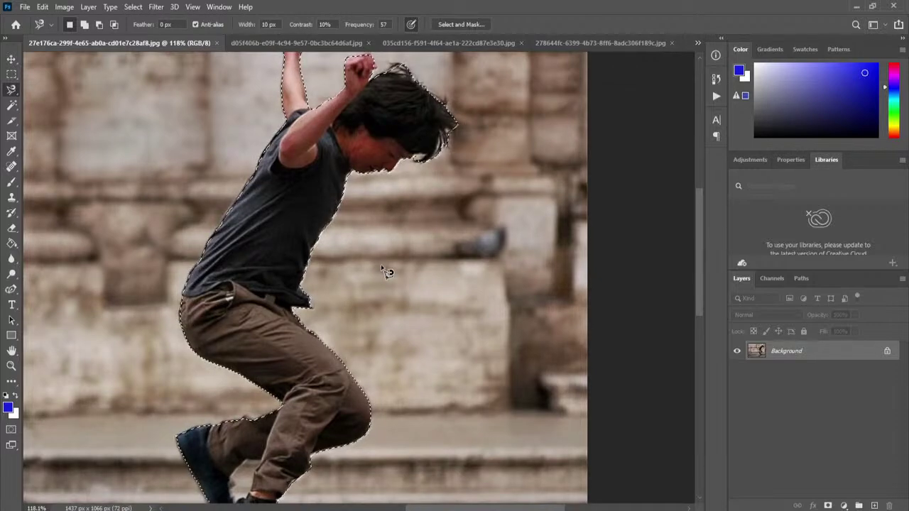
Step: Subtract the background gap between the skateboarder's lower legs from the selection with the Magnetic Lasso
scroll(390, 261, down, 3)
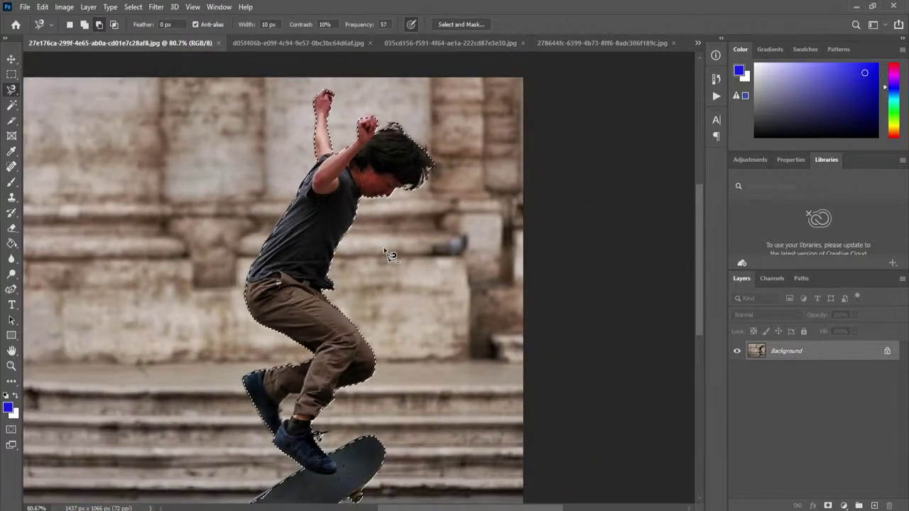
scroll(391, 255, down, 2)
scroll(503, 241, up, 1)
scroll(503, 242, up, 2)
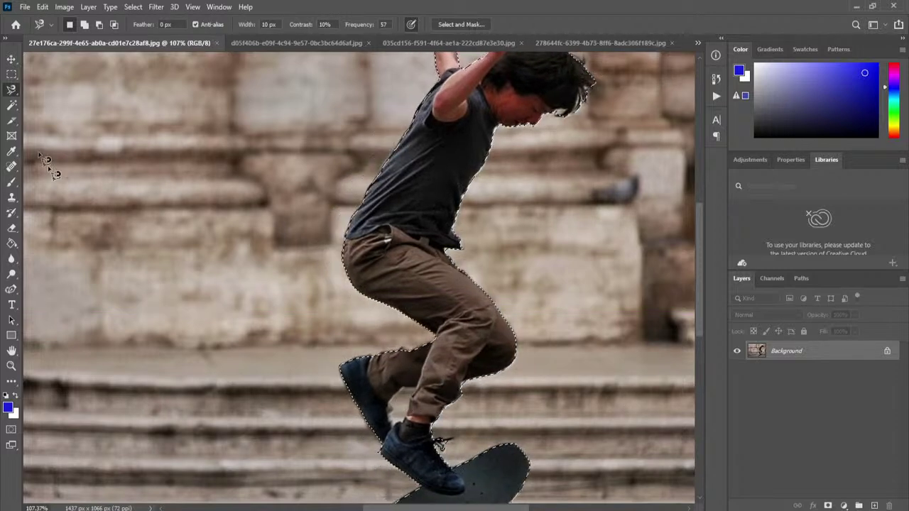
right_click(12, 89)
click(50, 102)
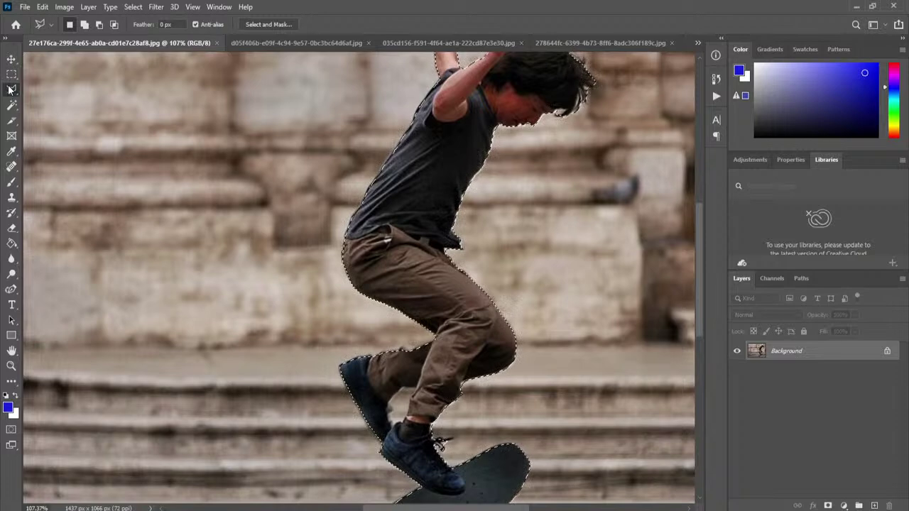
right_click(11, 89)
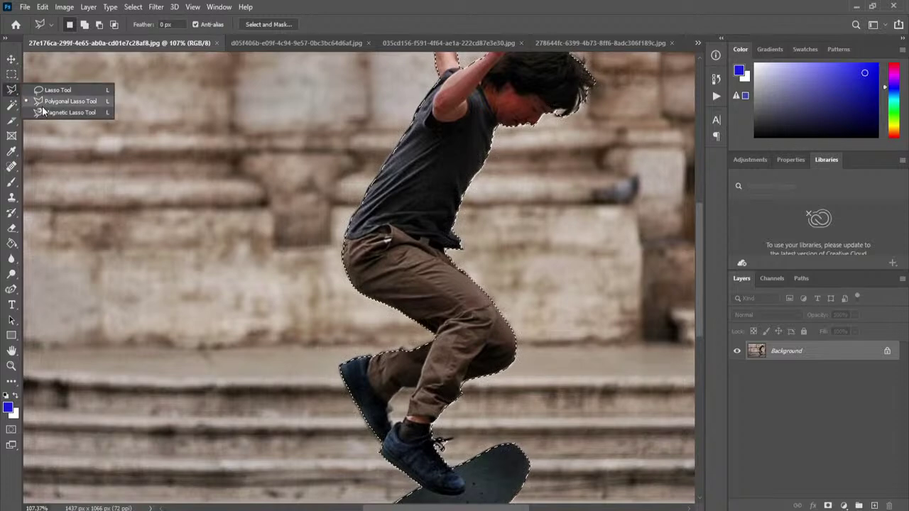
click(50, 113)
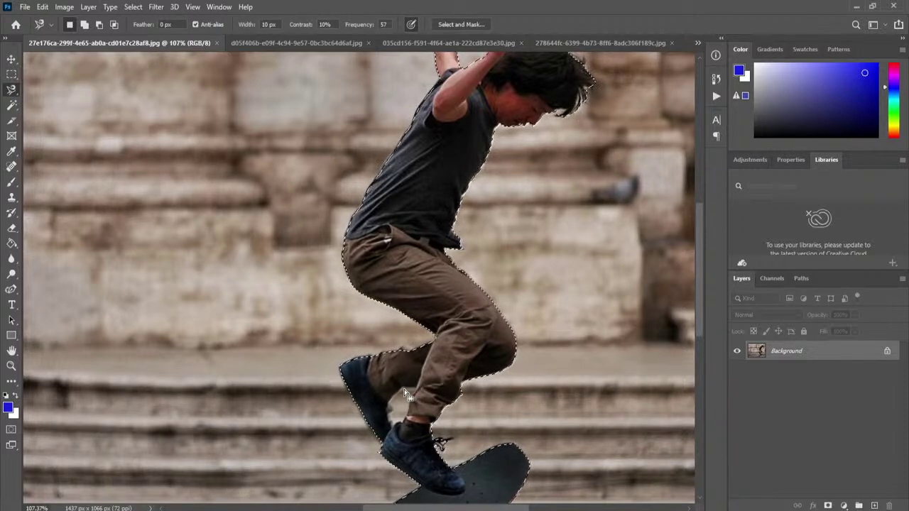
key(shift)
key(alt)
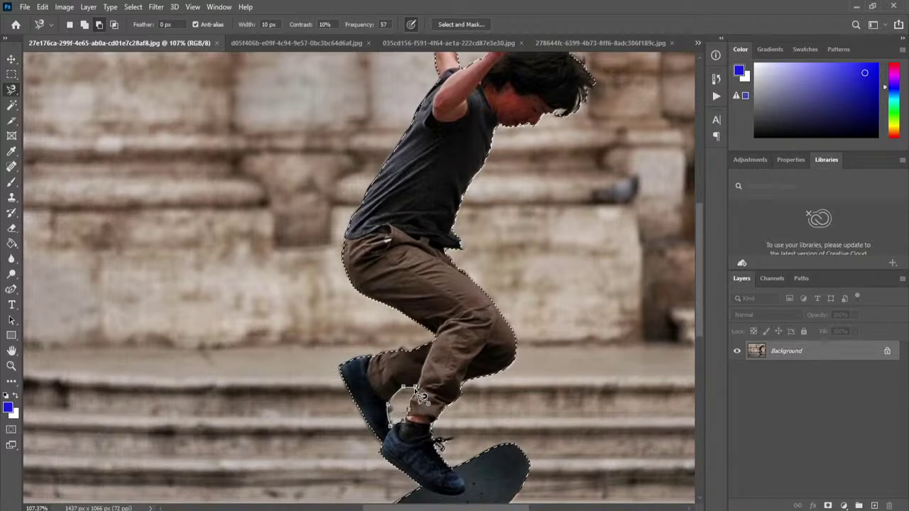
key(Return)
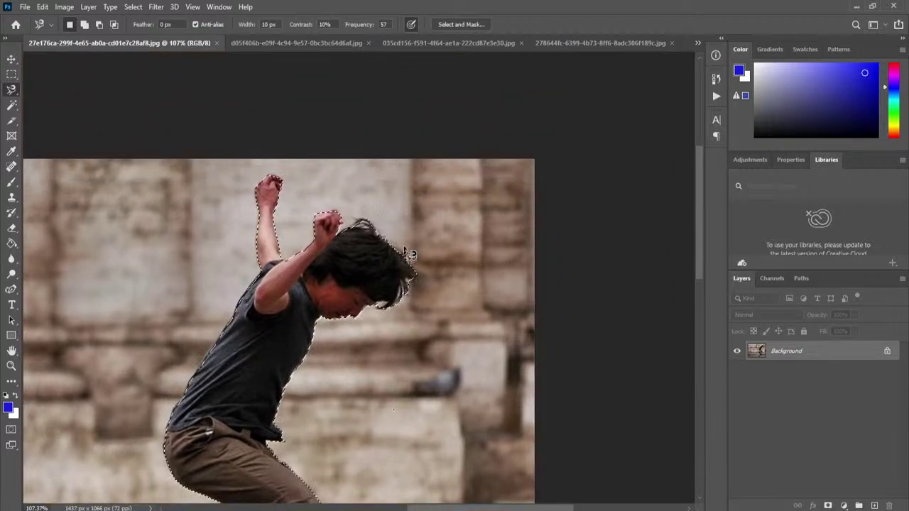
Step: Open the selection in Select and Mask and paint along the skateboarder's hair outline with the Refine Edge Brush at size 13
scroll(419, 224, up, 5)
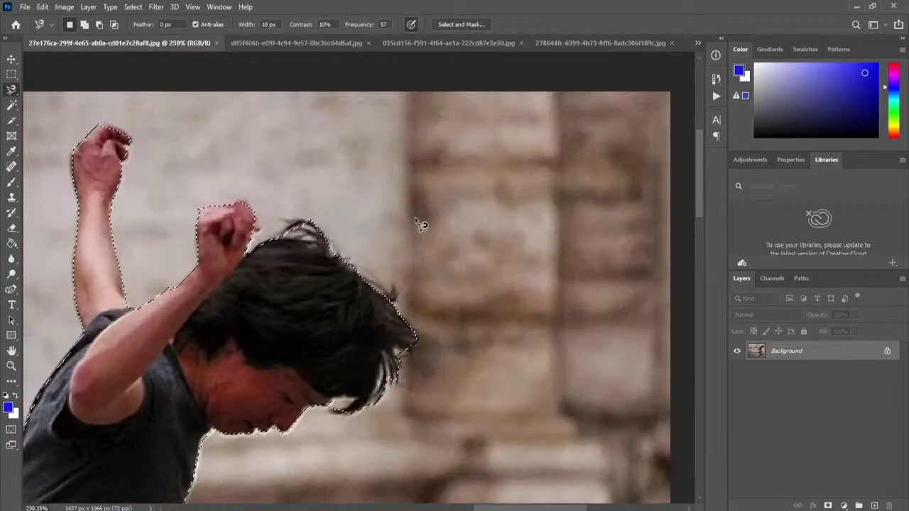
drag(422, 369, 449, 304)
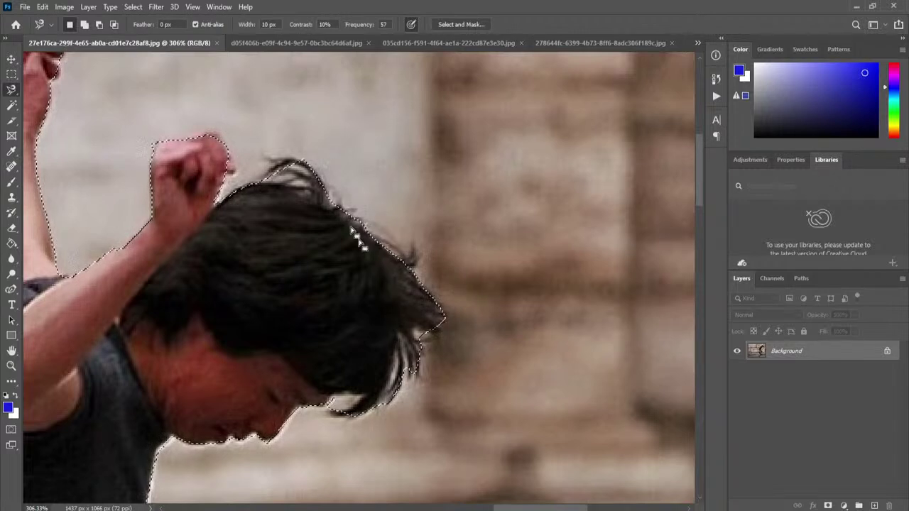
click(10, 78)
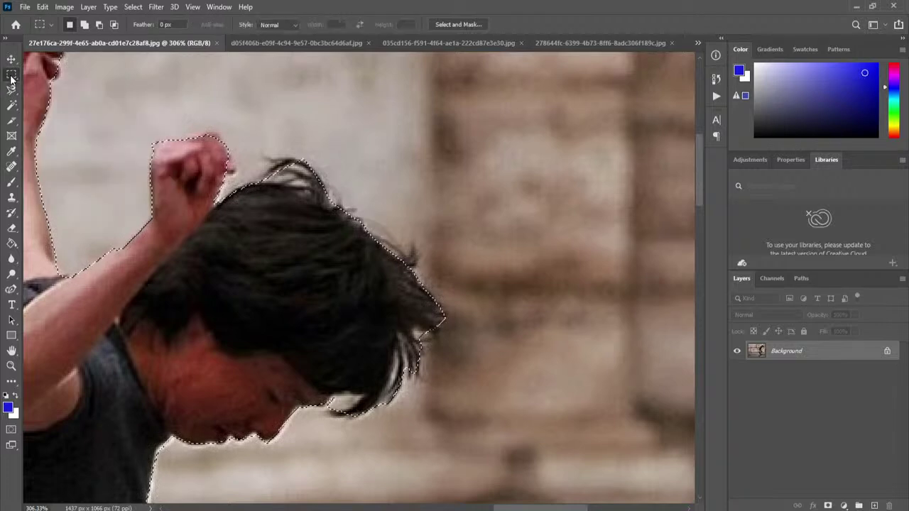
click(11, 90)
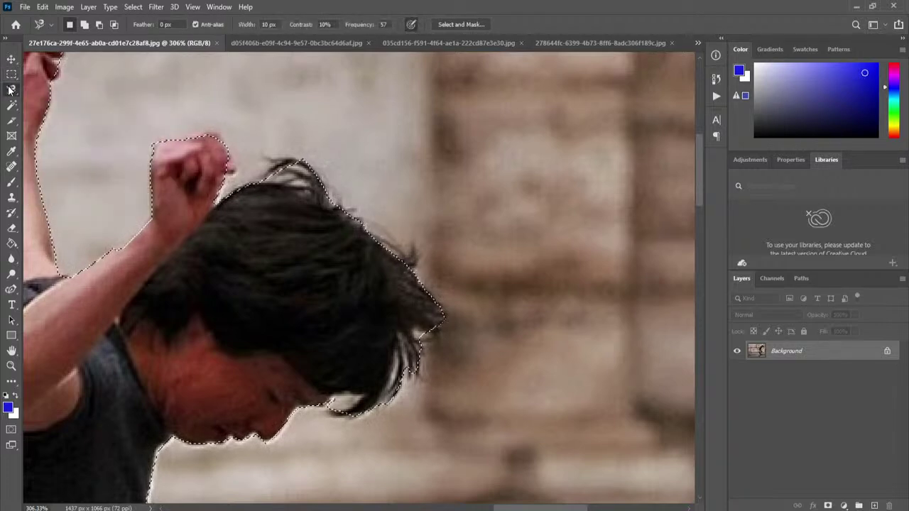
click(464, 24)
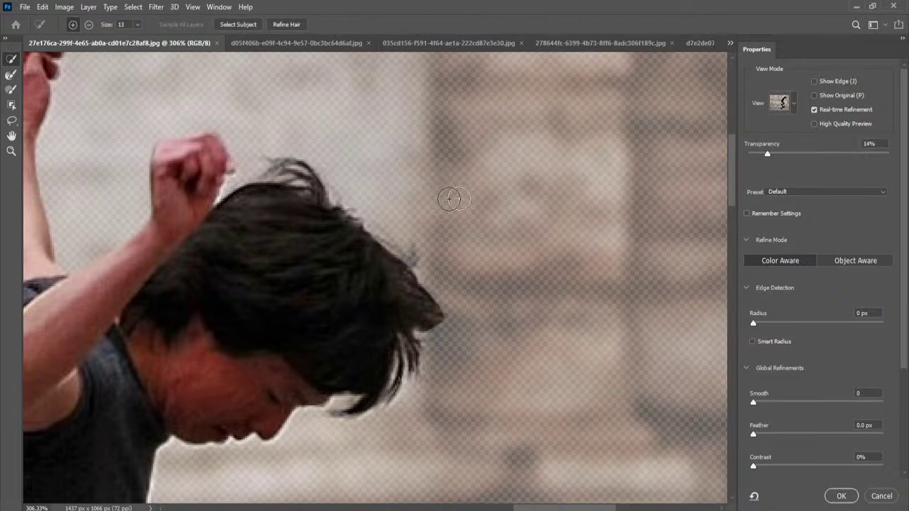
click(13, 77)
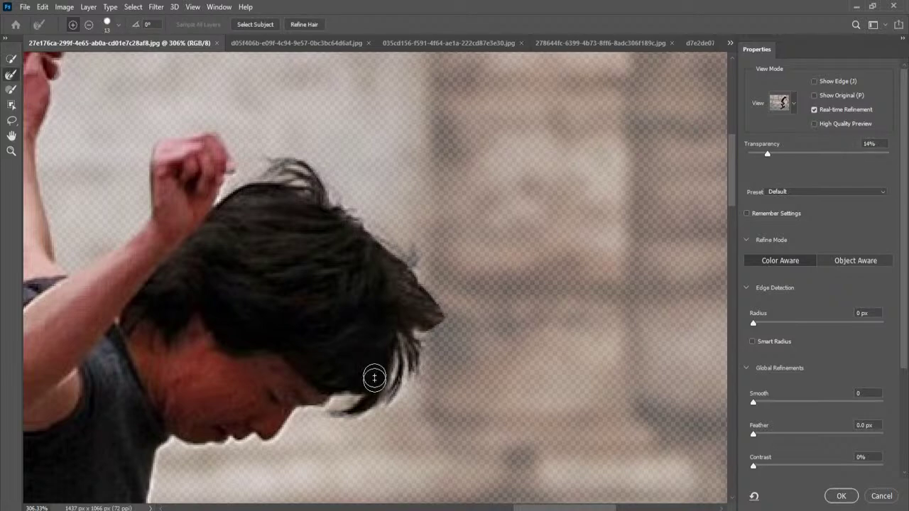
mouse_move(364, 403)
mouse_down()
mouse_move(331, 414)
mouse_move(402, 365)
mouse_move(392, 395)
mouse_move(403, 323)
mouse_move(412, 354)
mouse_move(416, 308)
mouse_move(435, 308)
mouse_move(413, 276)
mouse_move(411, 248)
mouse_move(300, 173)
mouse_move(274, 168)
mouse_move(239, 187)
mouse_up()
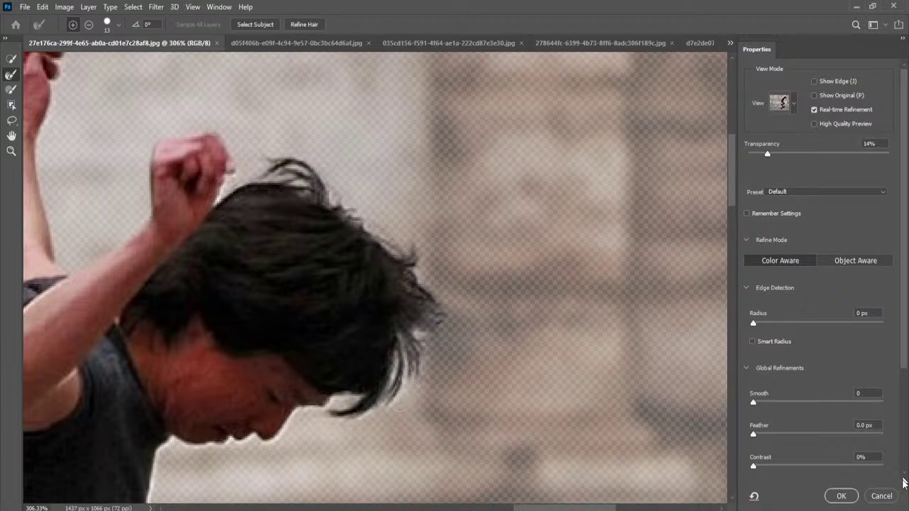
Step: Apply the Select and Mask refinement and turn the selection into a layer mask that isolates the skateboarder
click(840, 496)
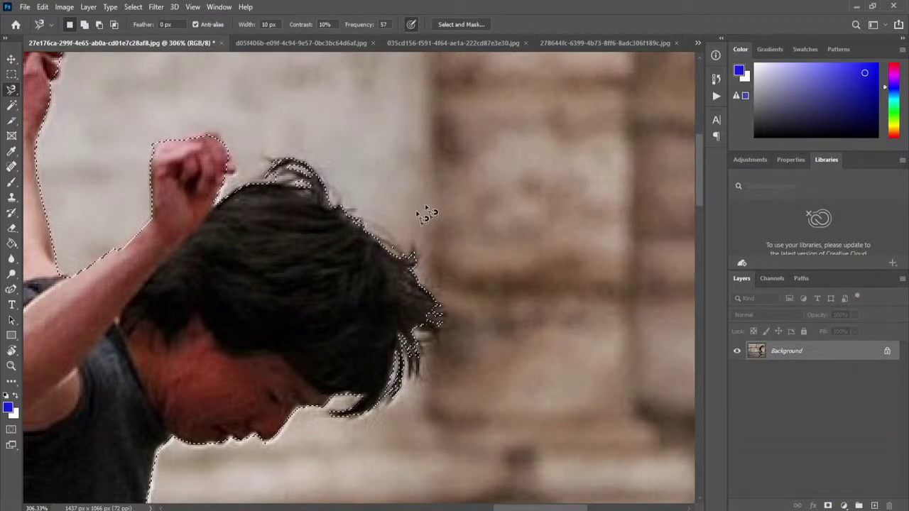
key(ctrl+0)
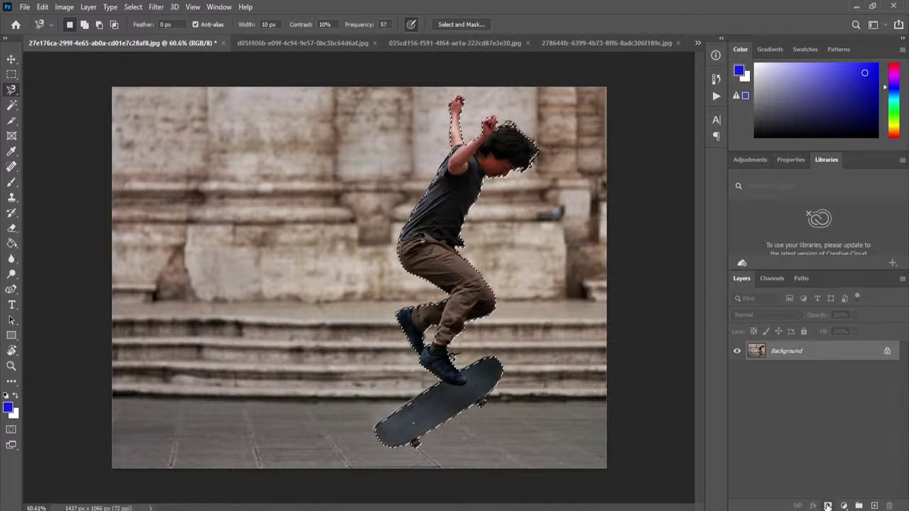
click(828, 506)
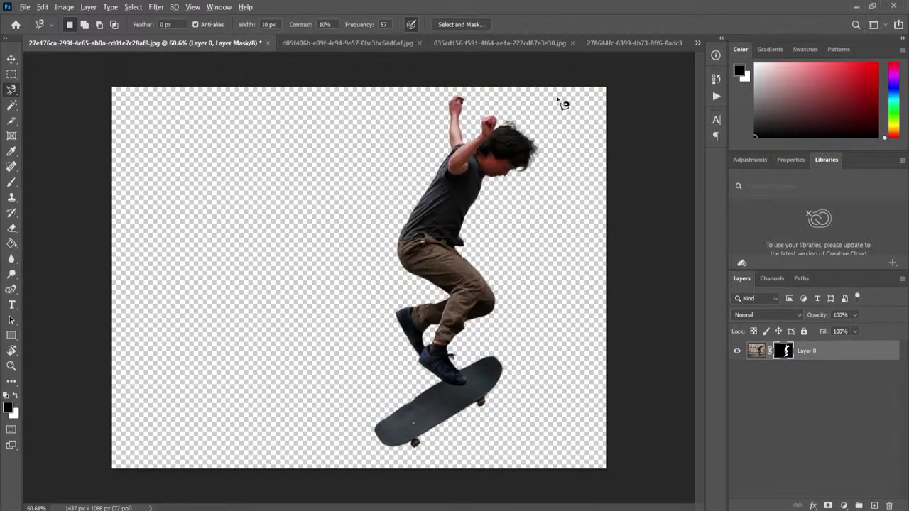
Step: Examine the cutout's hair edges against transparency and in the standalone layer mask view, and return to the masked image
scroll(561, 103, up, 5)
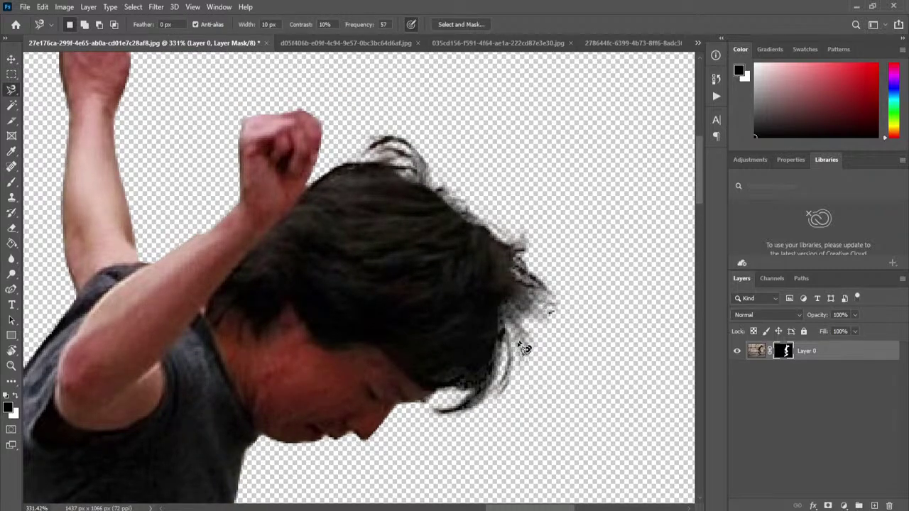
scroll(497, 314, down, 6)
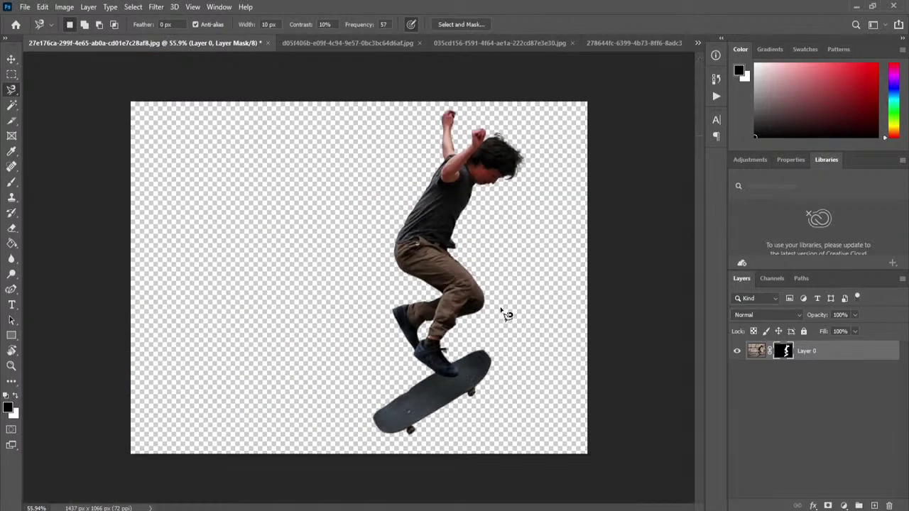
alt+click(784, 352)
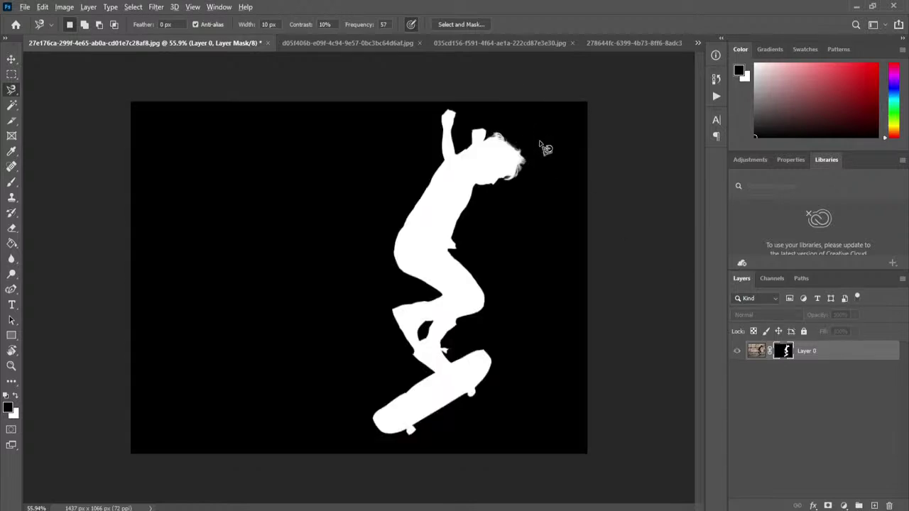
scroll(544, 127, up, 8)
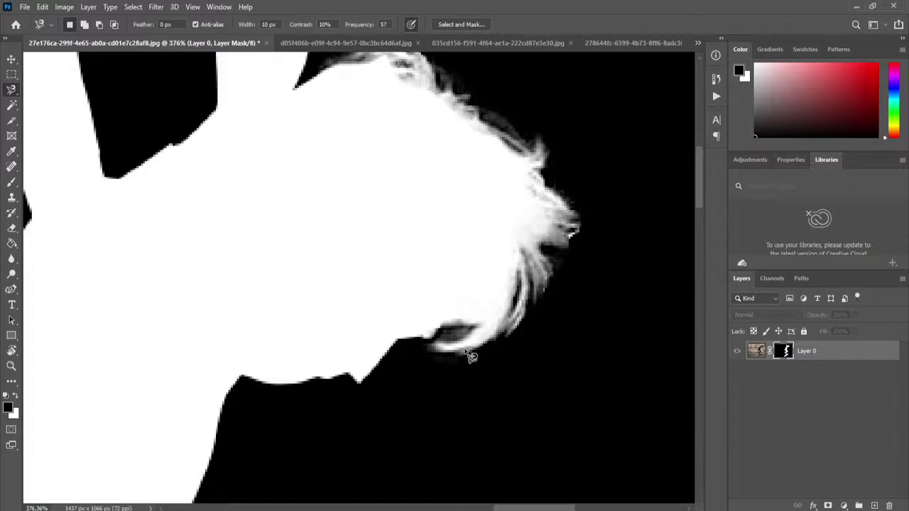
scroll(544, 284, up, 3)
scroll(547, 283, down, 3)
scroll(547, 283, down, 1)
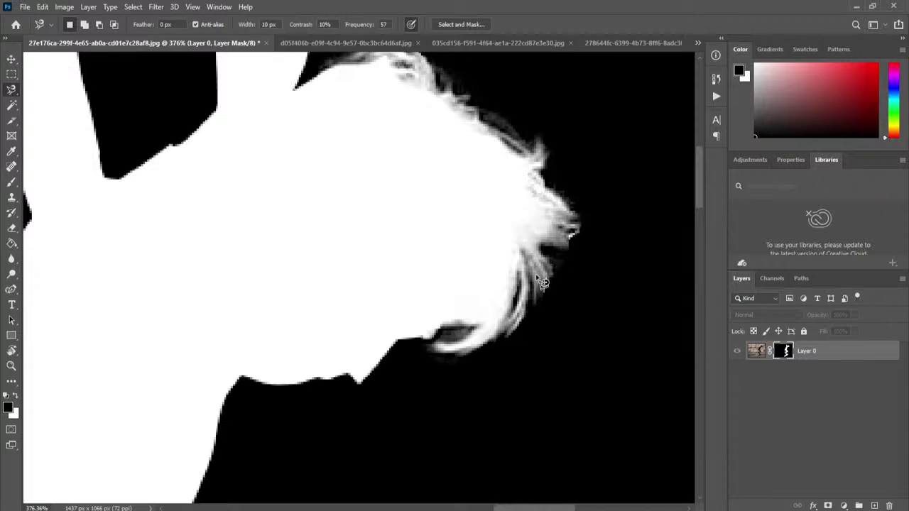
scroll(391, 205, down, 10)
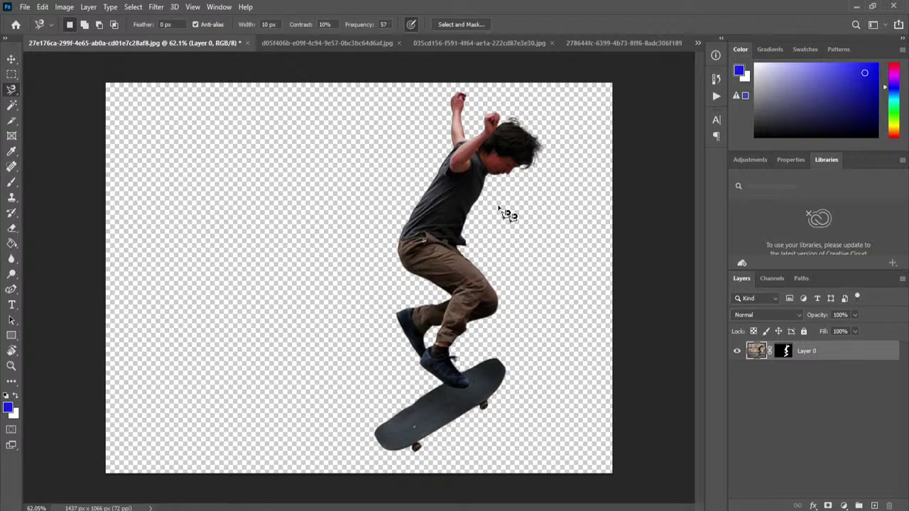
Step: Try to transfer the cutout by selecting the skateboarder's whole canvas, copying it and pasting it into the storefront document
click(305, 42)
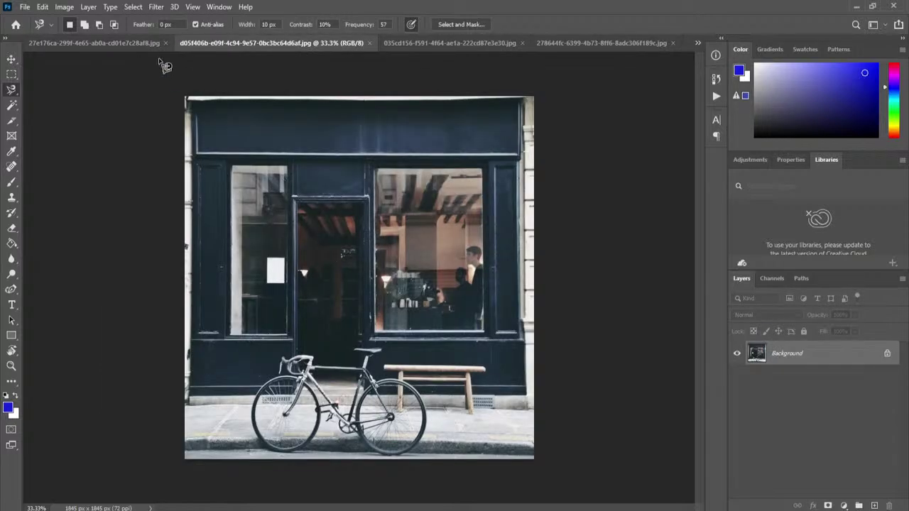
click(93, 42)
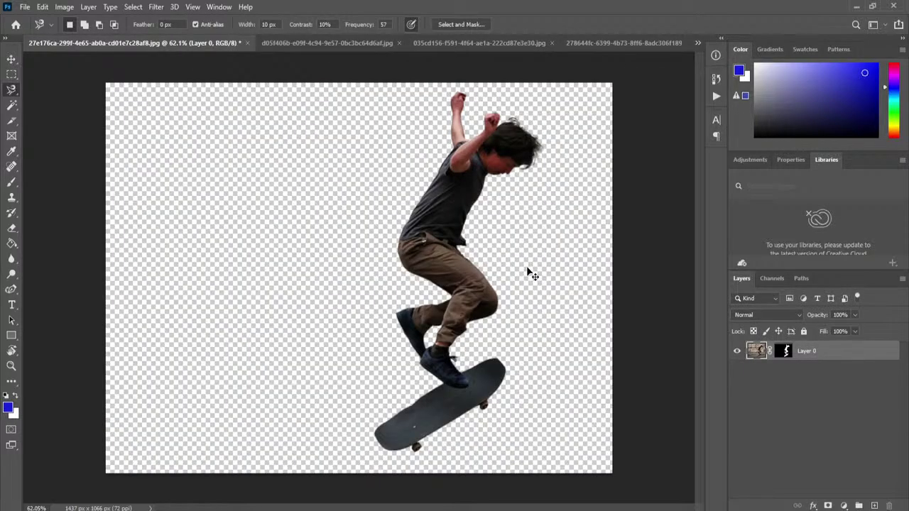
click(133, 6)
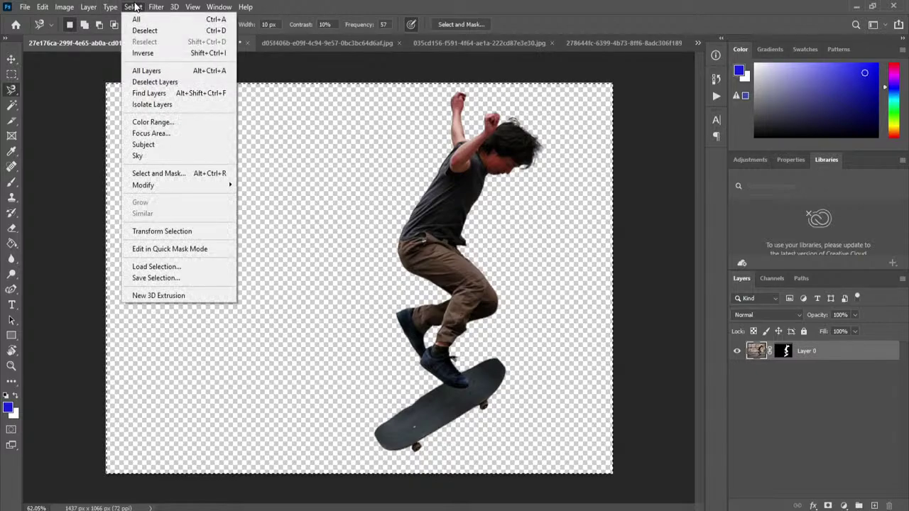
click(136, 19)
click(42, 6)
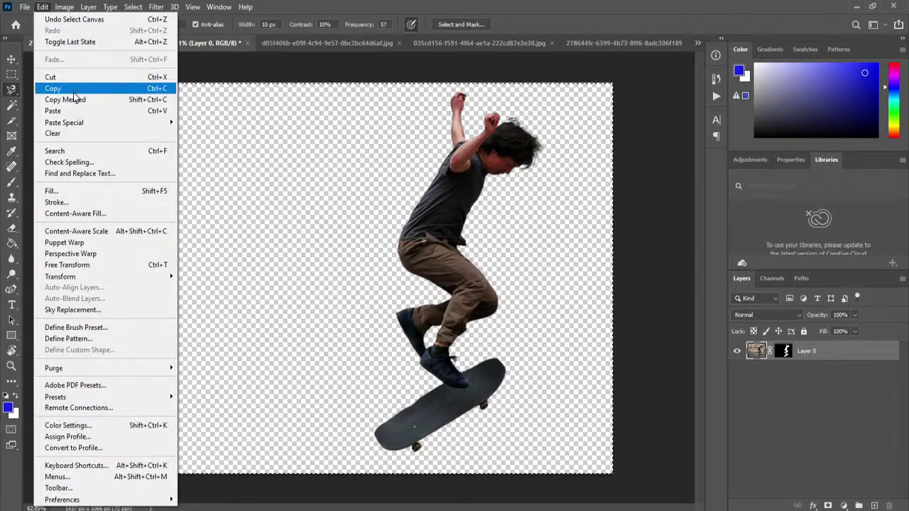
click(69, 89)
click(341, 43)
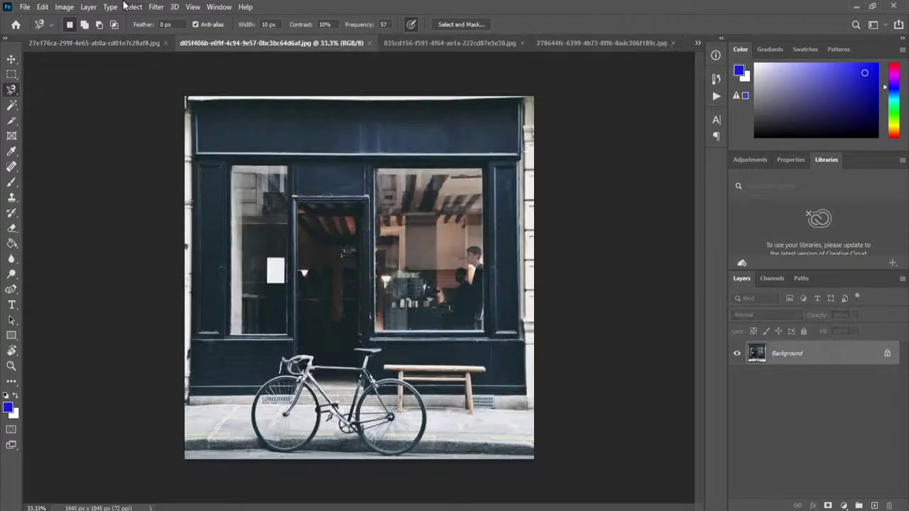
click(43, 6)
click(67, 111)
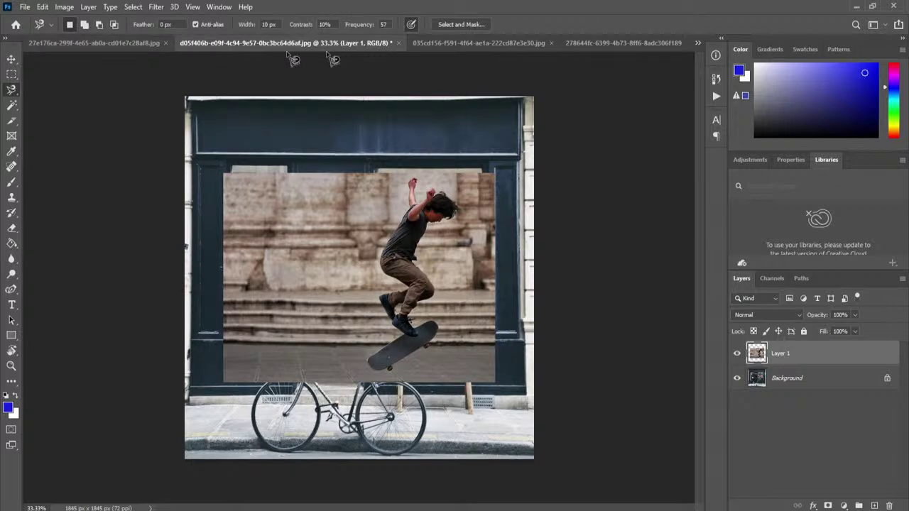
Step: Compare the pasted layer with the masked skateboarder and revert the storefront document to its saved state
click(125, 47)
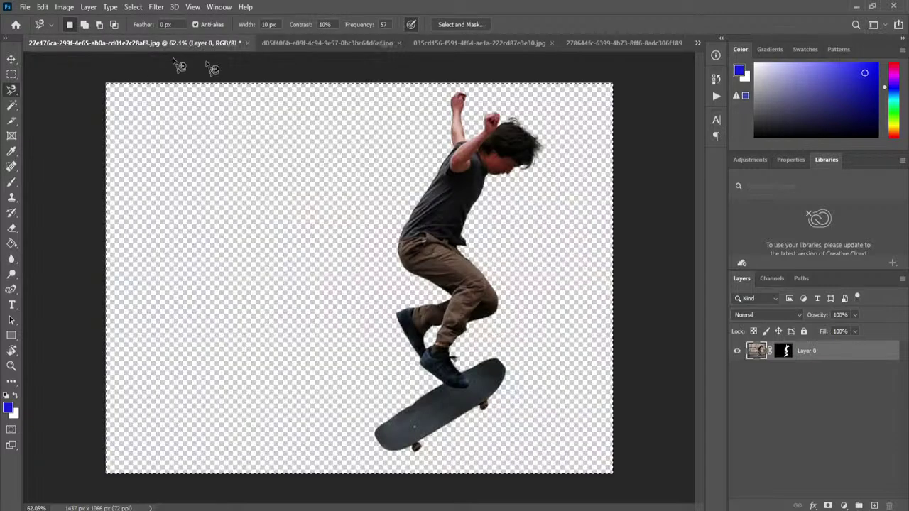
click(398, 43)
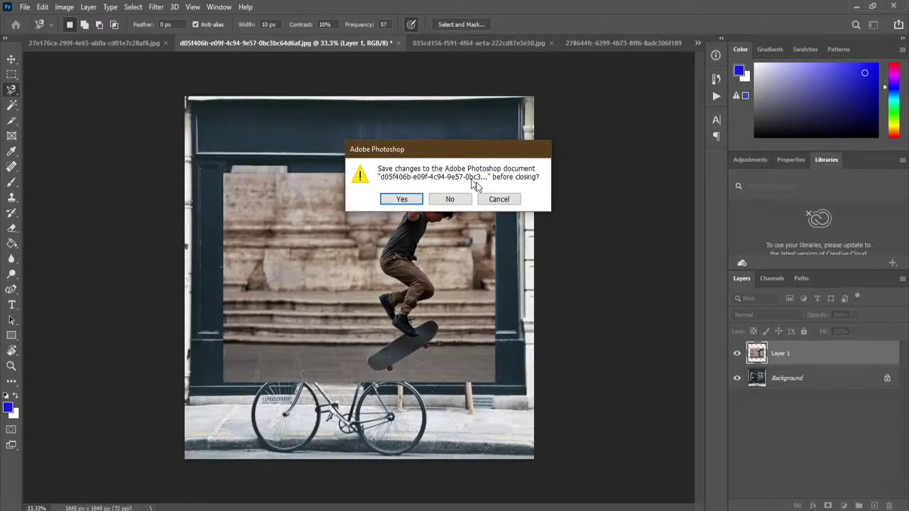
click(499, 199)
key(F12)
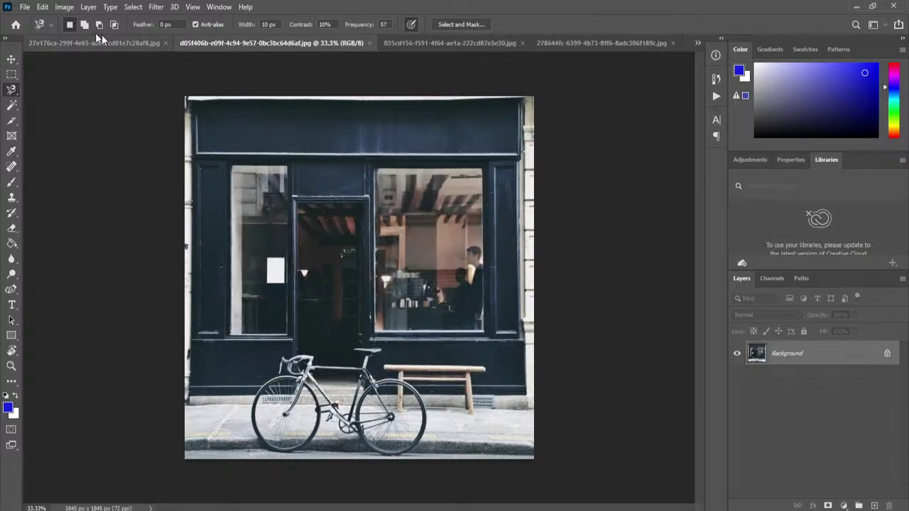
Step: Float the skateboarder document in its own window and copy its layer, including the mask, into the storefront document
click(64, 42)
drag(64, 42, 171, 123)
click(787, 357)
click(756, 353)
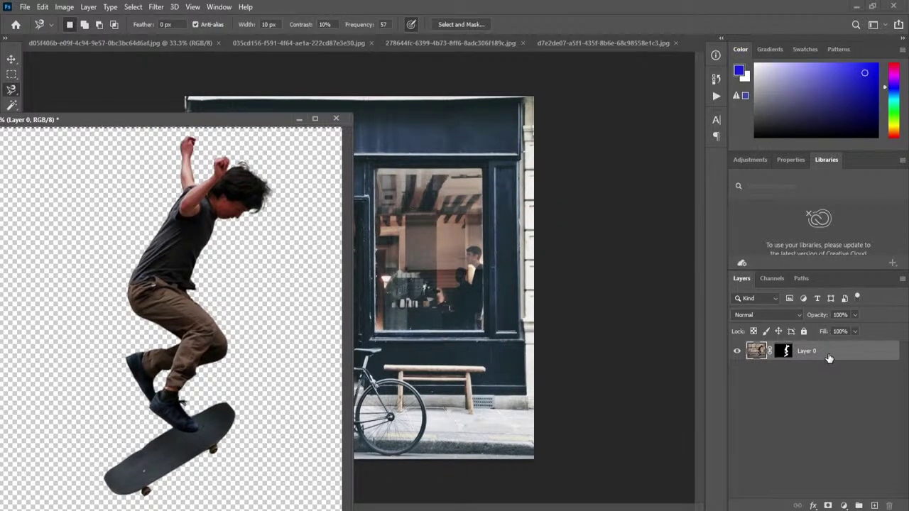
drag(825, 358, 458, 276)
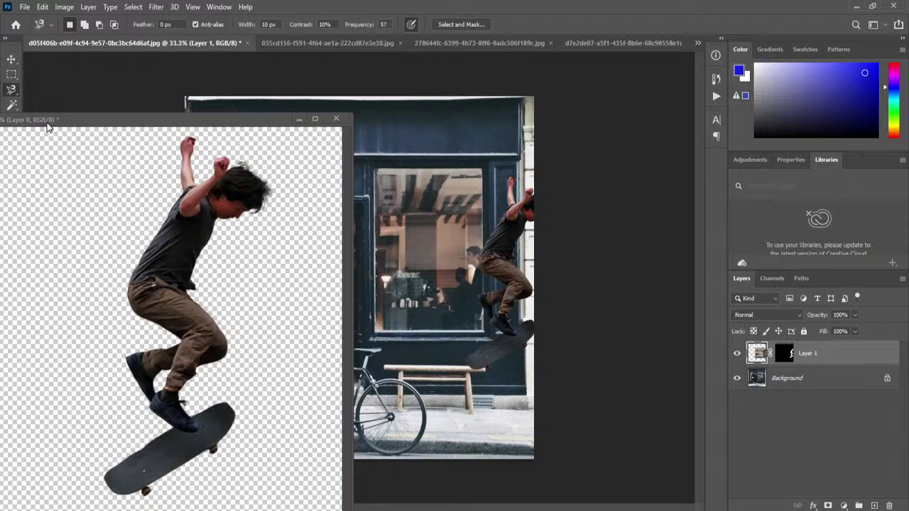
Step: Dock the floating skateboarder document back with the other documents and switch to the storefront document
drag(47, 125, 111, 50)
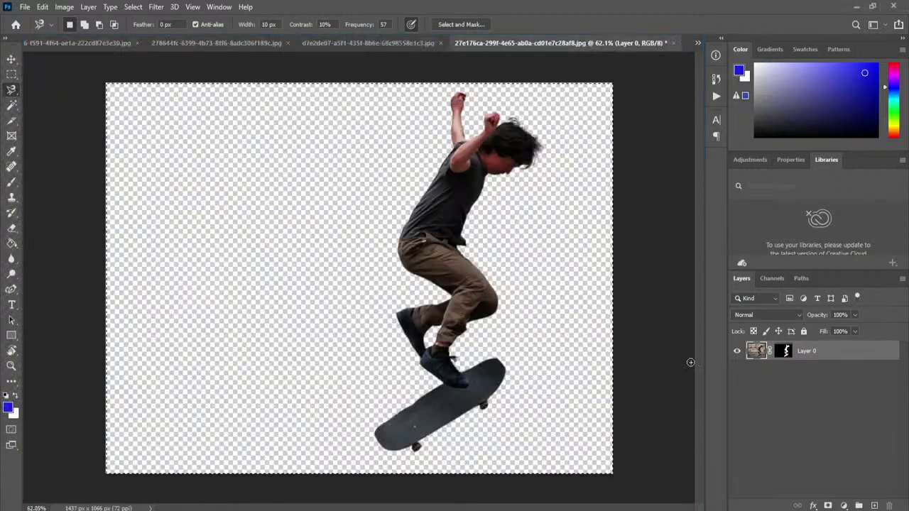
click(98, 42)
click(697, 43)
click(721, 47)
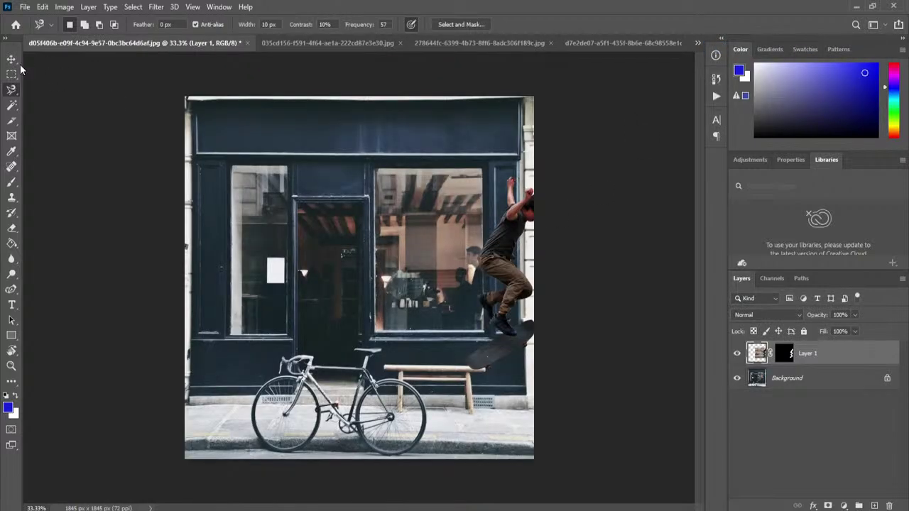
Step: Move the skateboarder layer onto the sidewalk in front of the bench, beside the bicycle
click(11, 60)
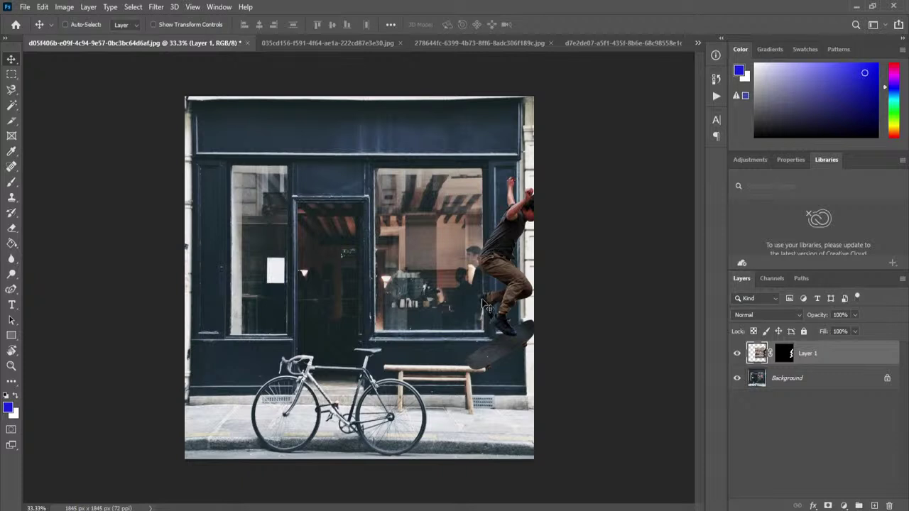
drag(494, 281, 433, 369)
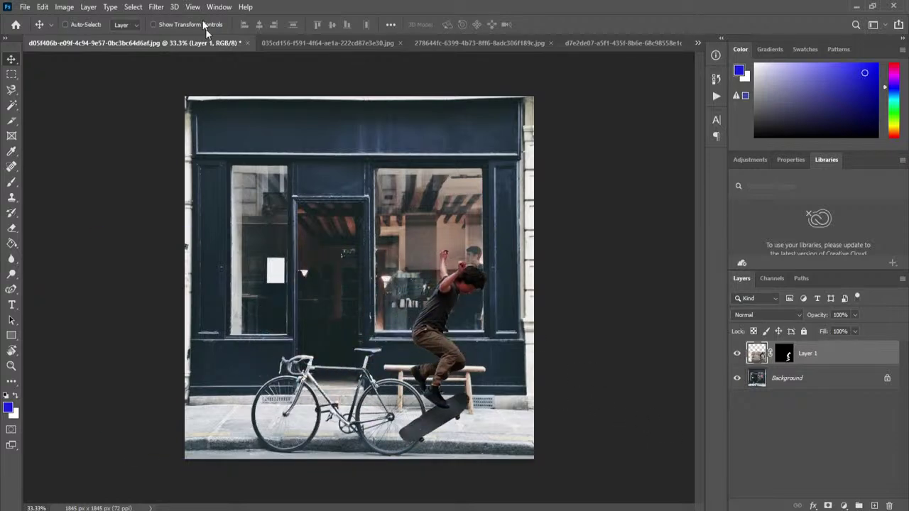
Step: Open Match Color for the skateboarder layer with the storefront document as source and its Background as the source layer
click(43, 7)
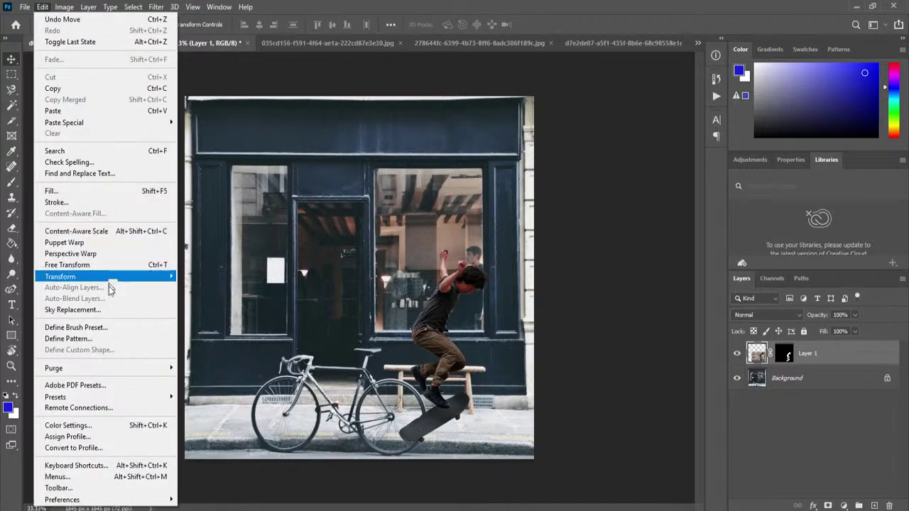
mouse_move(109, 282)
mouse_move(64, 7)
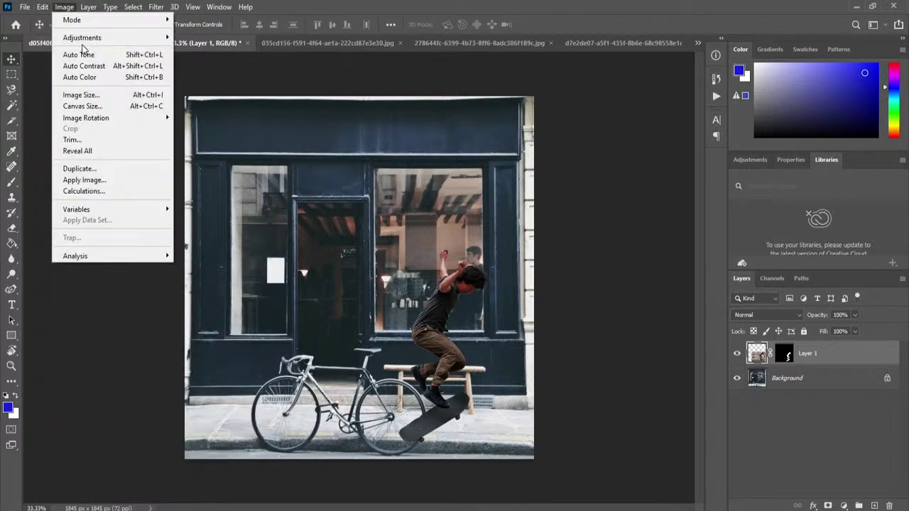
mouse_move(84, 40)
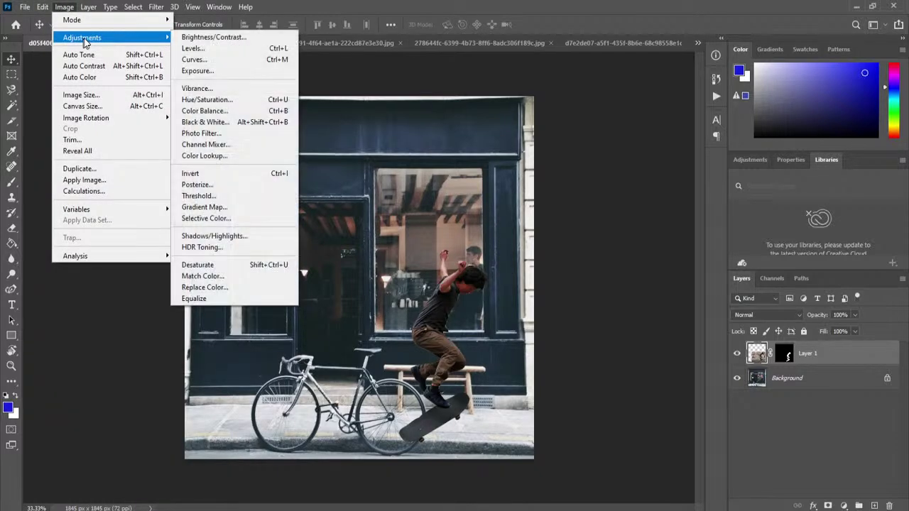
click(239, 277)
click(511, 292)
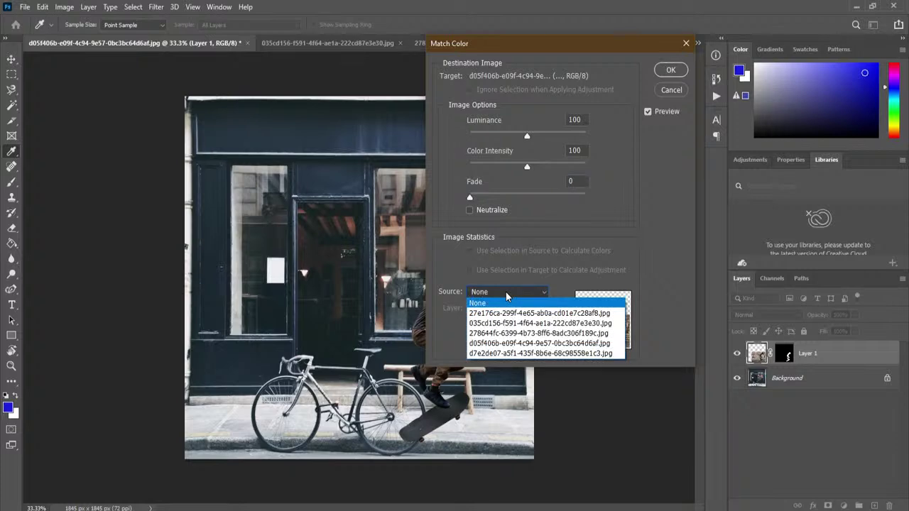
click(527, 343)
click(519, 306)
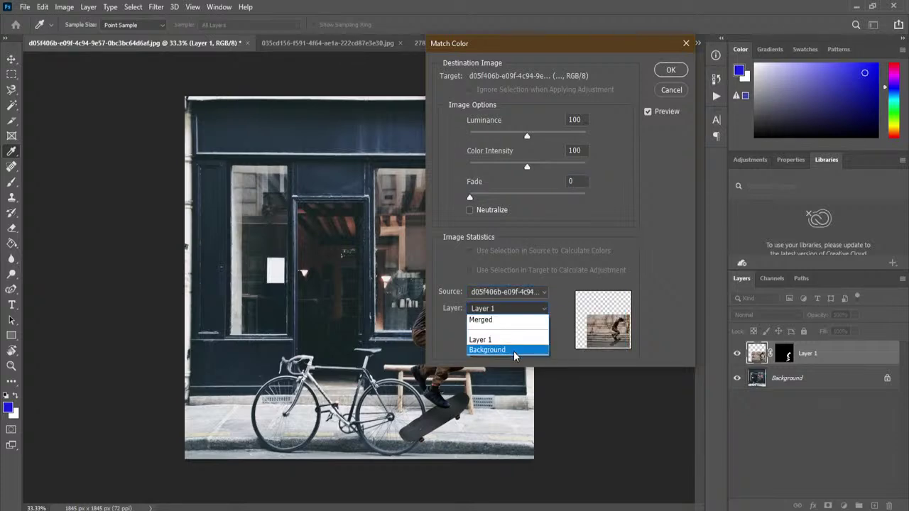
click(514, 351)
Step: Apply Match Color with Luminance 176, Color Intensity 176, Fade 35 and Neutralize enabled
drag(569, 46, 183, 12)
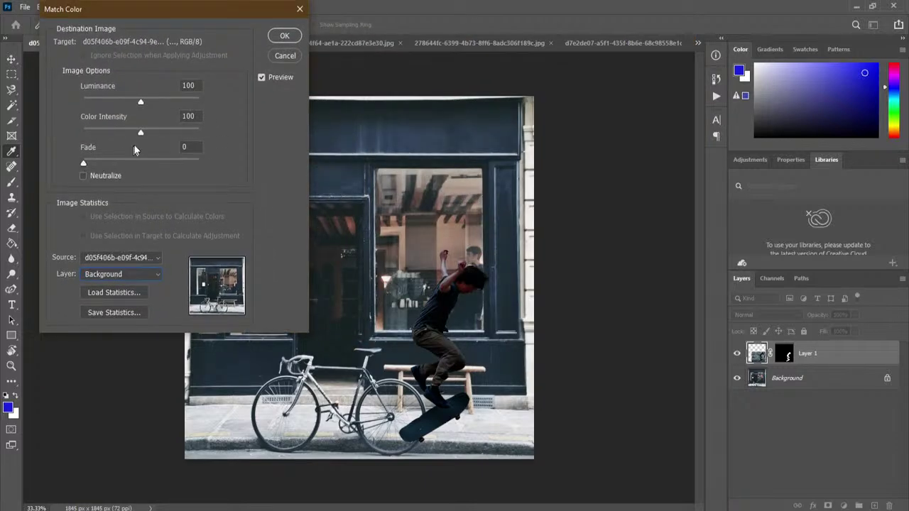
drag(186, 100, 86, 100)
mouse_move(174, 100)
mouse_down()
mouse_move(195, 102)
mouse_move(185, 102)
mouse_up()
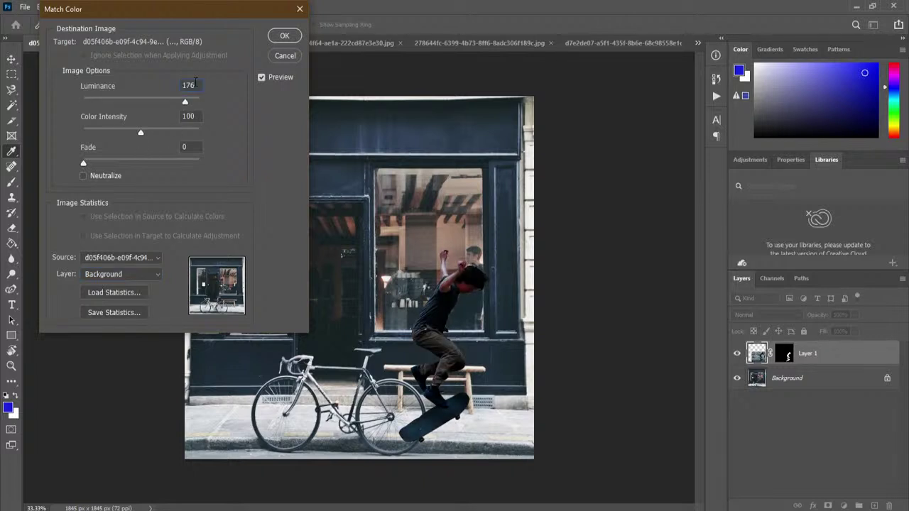
drag(141, 132, 98, 133)
click(188, 116)
click(185, 131)
click(143, 163)
click(106, 178)
drag(143, 163, 136, 162)
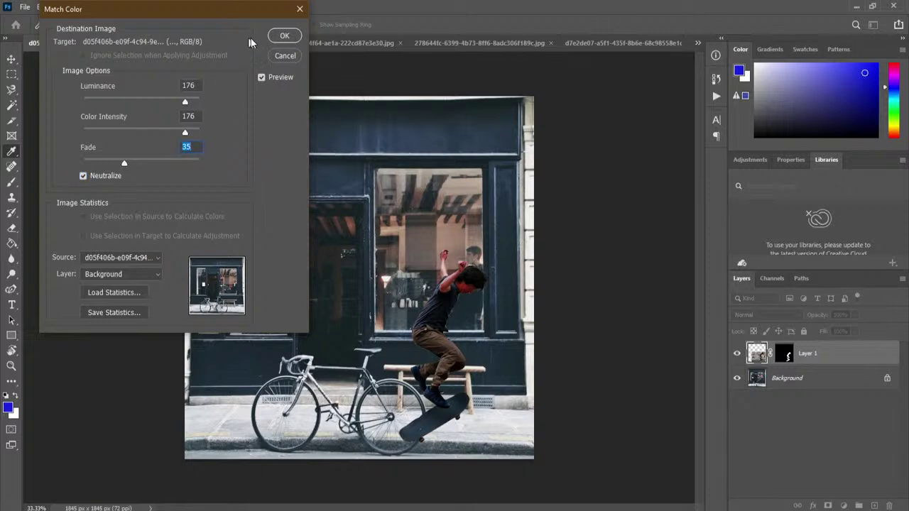
click(274, 35)
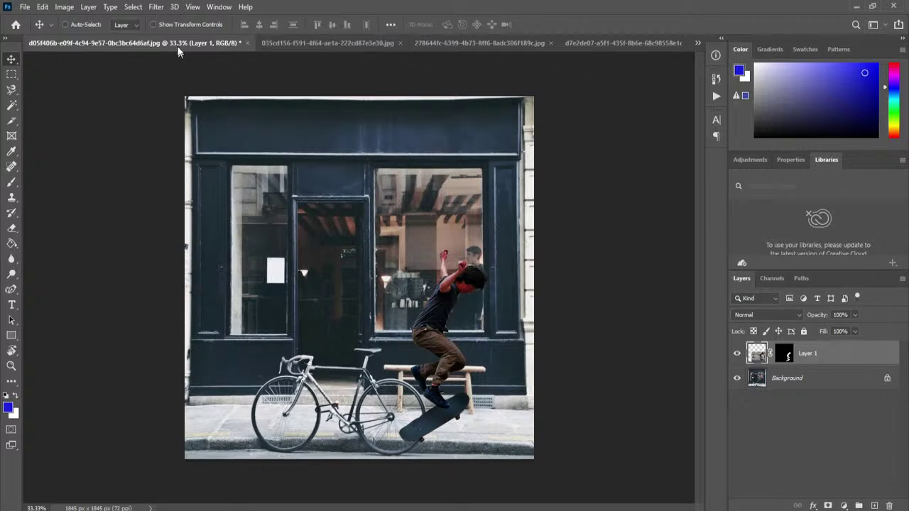
Step: Close the storefront composite without saving its changes
click(248, 43)
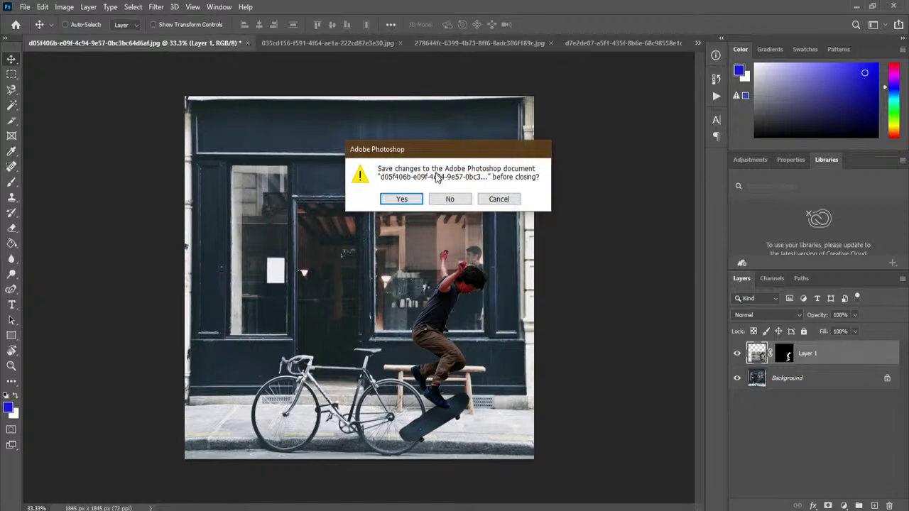
click(454, 200)
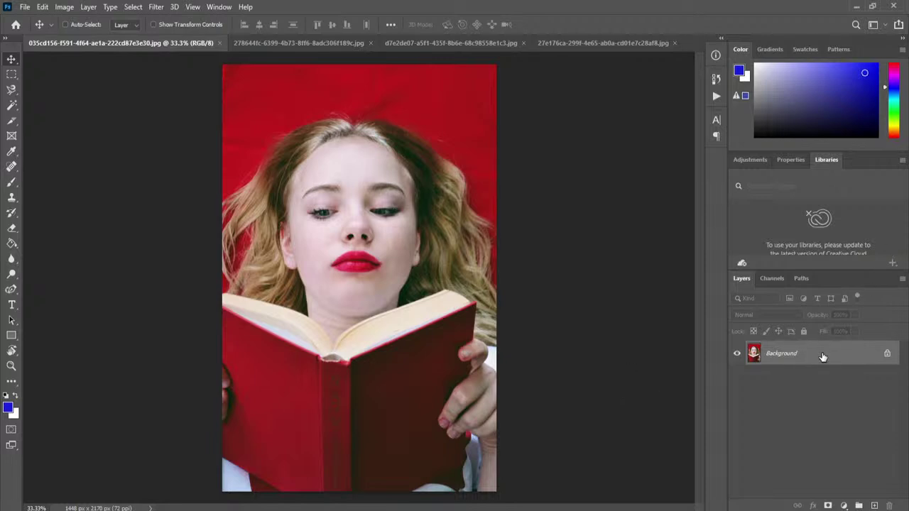
Step: Duplicate the Background layer and add a Hue/Saturation adjustment layer above the copy with Hue -30
drag(842, 360, 874, 505)
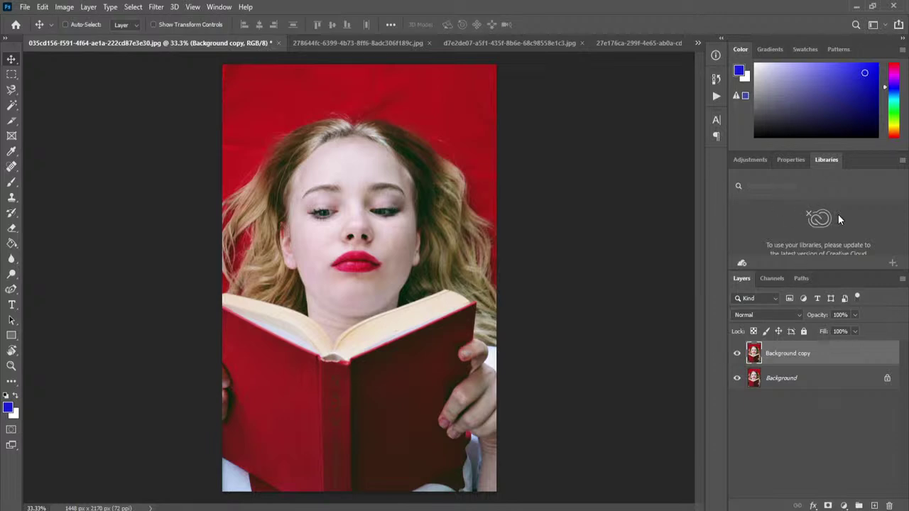
click(754, 161)
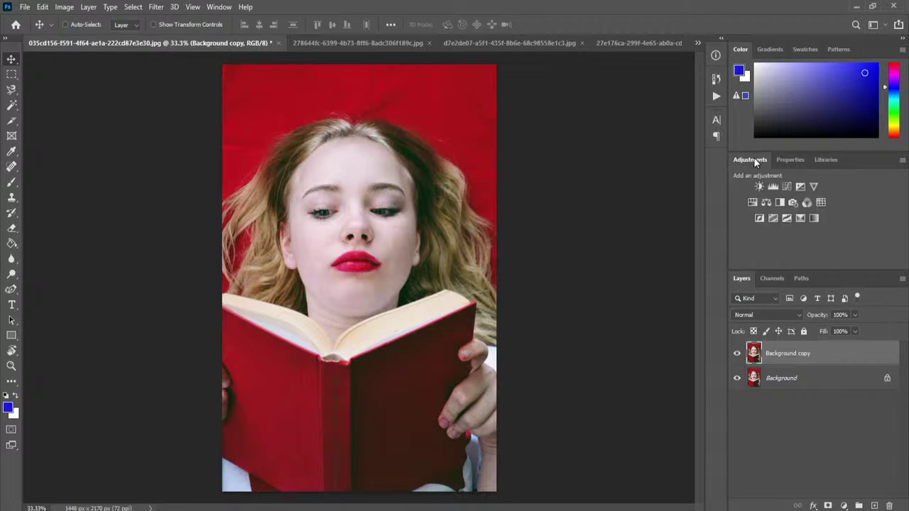
click(753, 202)
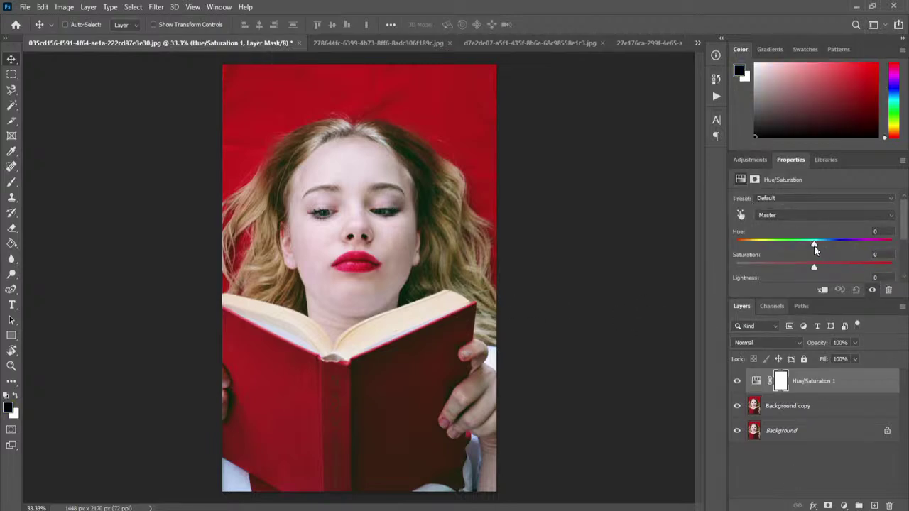
drag(814, 245, 774, 261)
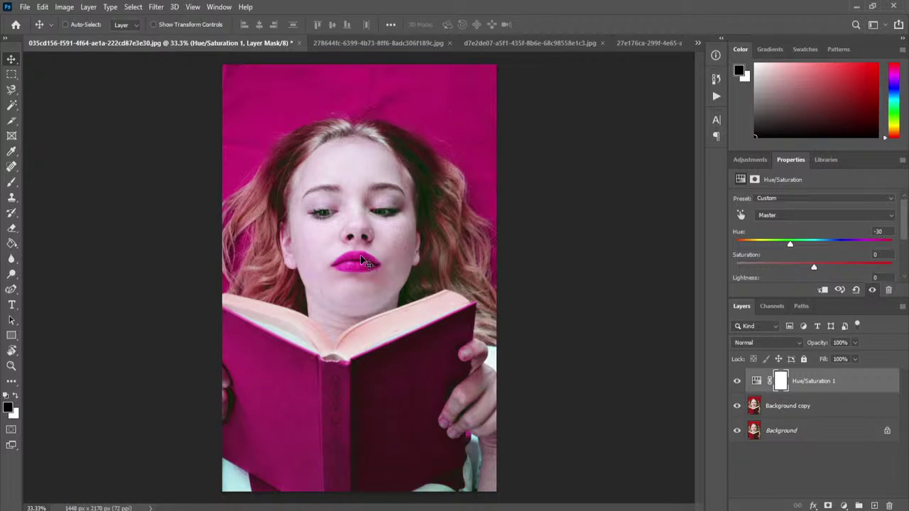
Step: Isolate the Hue/Saturation layer mask, fill it entirely with black using the Paint Bucket, and return to the photo view
scroll(360, 260, up, 3)
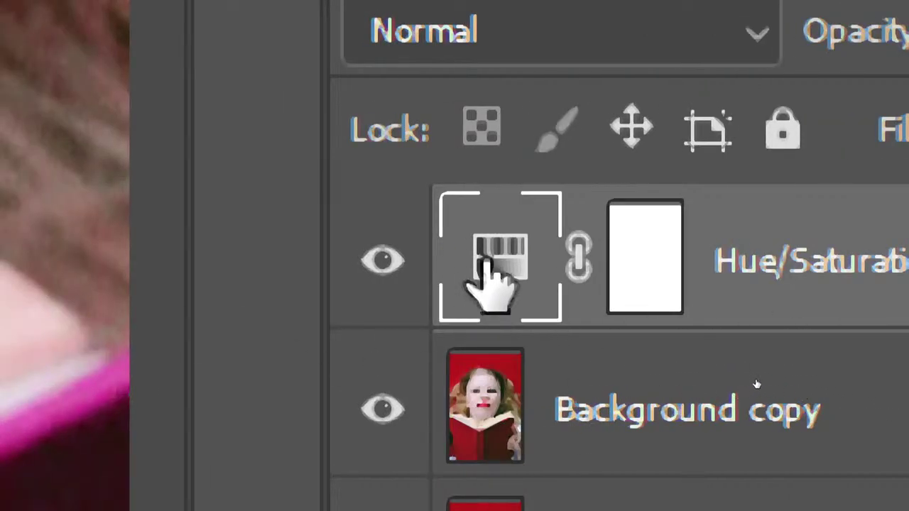
click(649, 284)
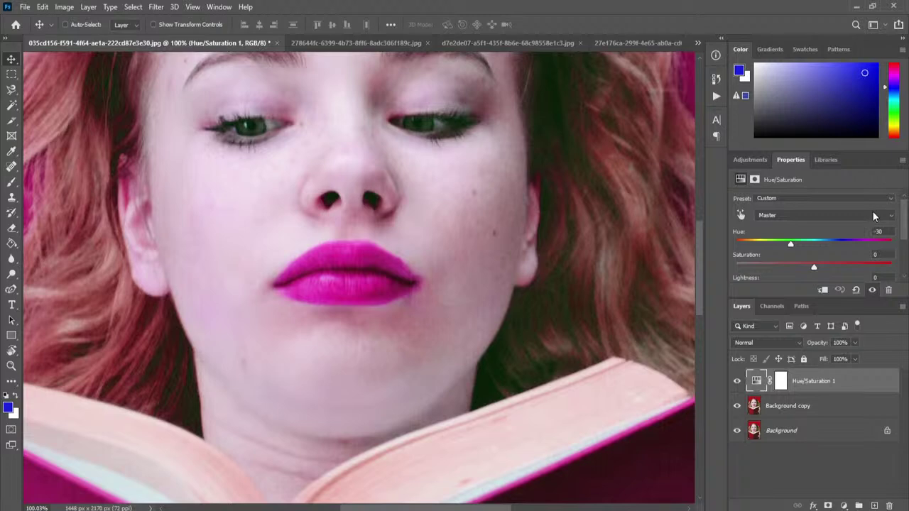
click(781, 383)
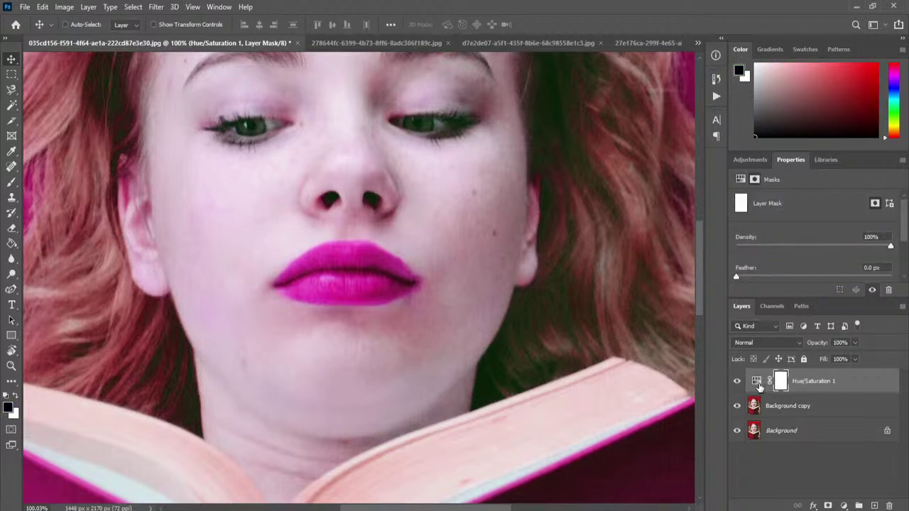
click(757, 384)
click(780, 382)
alt+click(780, 384)
scroll(409, 258, down, 5)
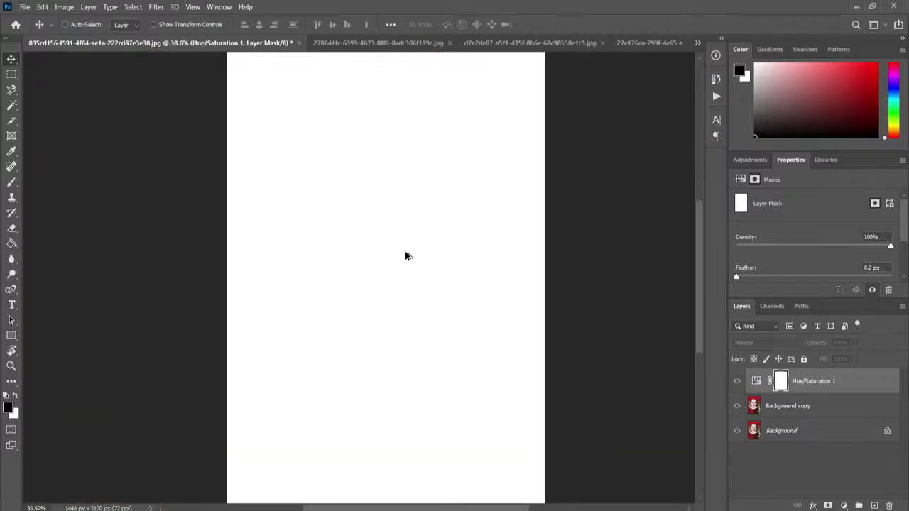
click(12, 242)
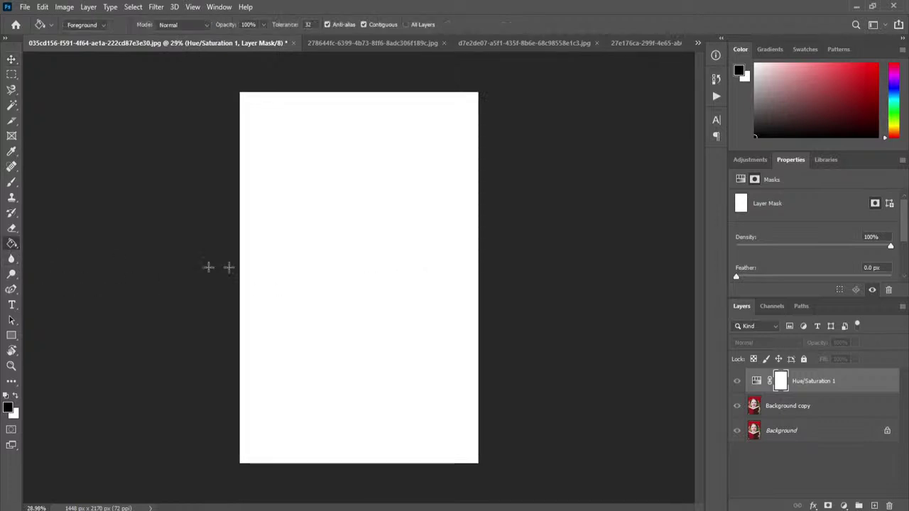
click(313, 231)
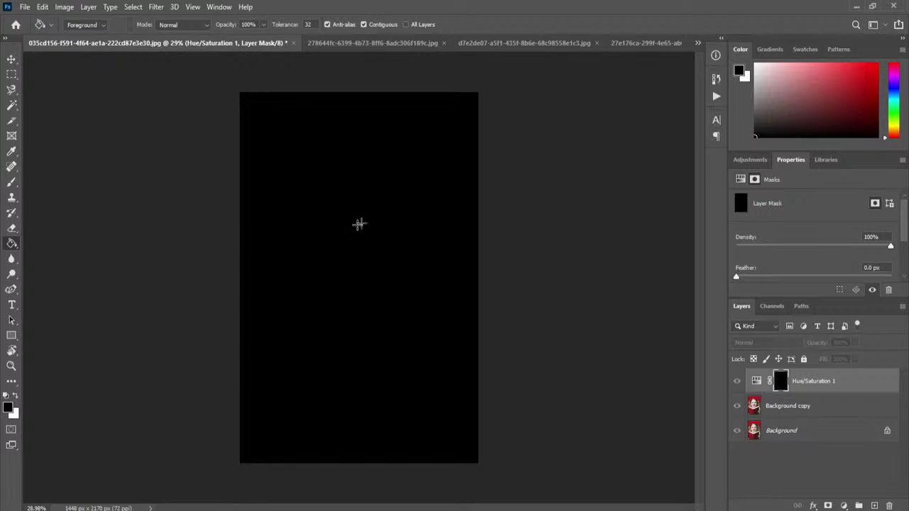
click(757, 382)
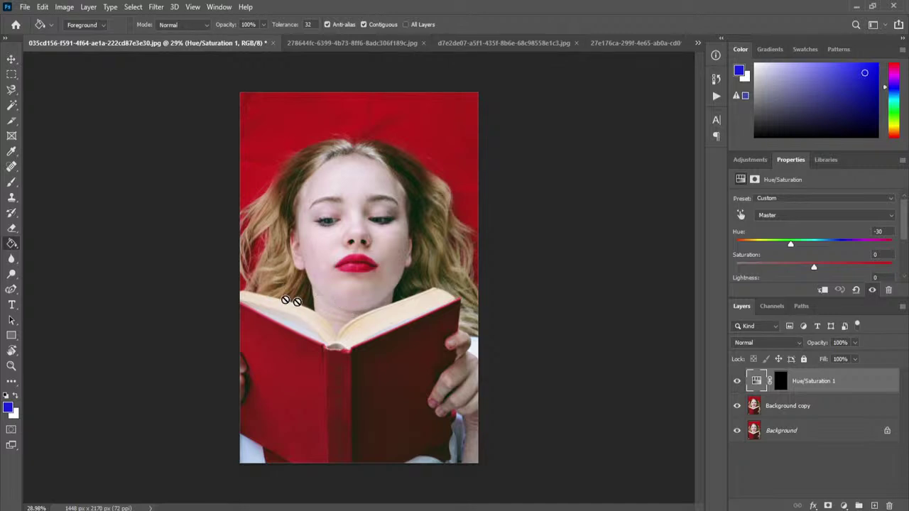
Step: Paint white over the main area of the lips on the Hue/Saturation mask with a size 30 brush
click(13, 186)
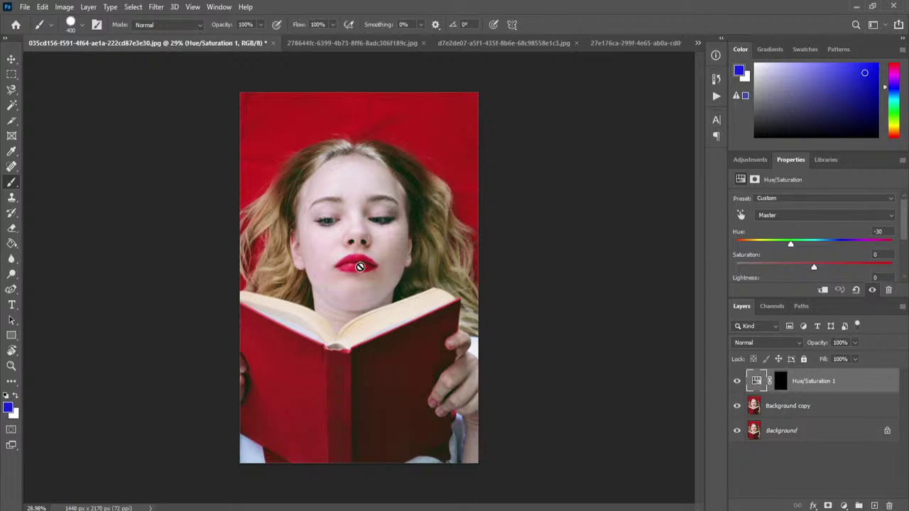
scroll(355, 252, up, 6)
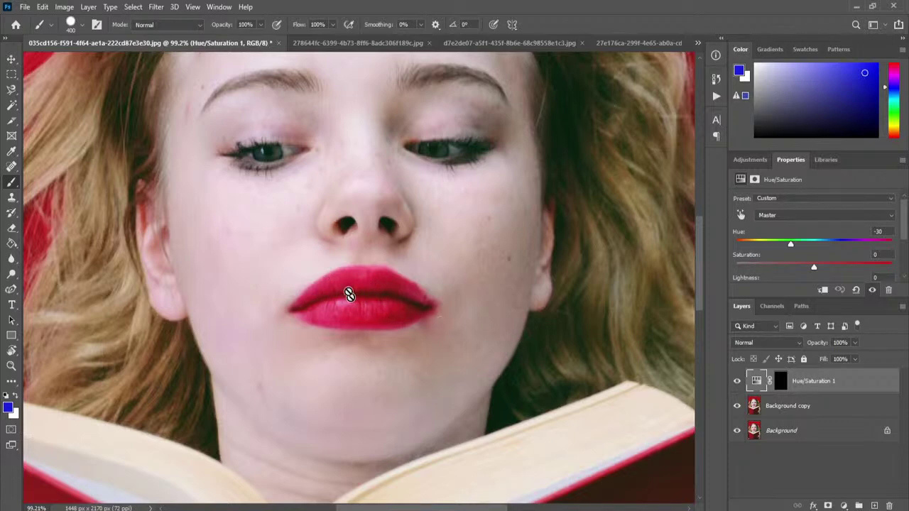
click(780, 383)
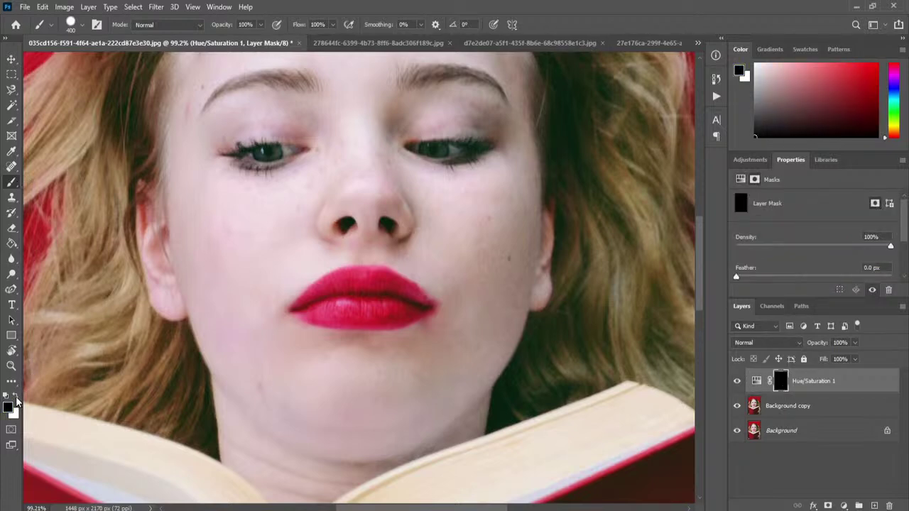
key(x)
key(bracketright)
key(bracketright)
key(bracketright)
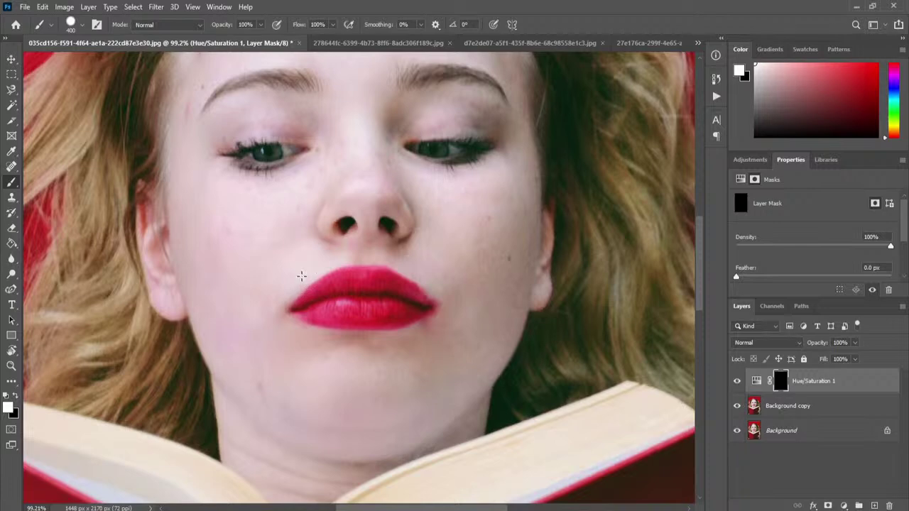
key(bracketright)
key(bracketright)
key(bracketleft)
key(bracketleft)
key(bracketleft)
key(bracketleft)
key(bracketleft)
key(bracketleft)
click(340, 286)
key(ctrl+z)
mouse_move(356, 294)
mouse_down()
mouse_move(371, 294)
mouse_move(355, 292)
mouse_move(356, 307)
mouse_move(376, 305)
mouse_move(330, 312)
mouse_up()
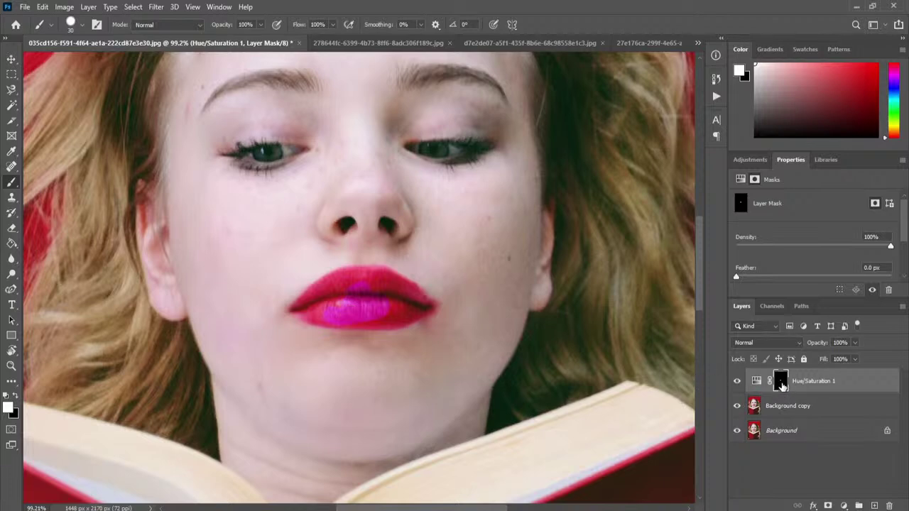
mouse_move(392, 325)
mouse_down()
mouse_move(318, 311)
mouse_move(342, 294)
mouse_move(321, 305)
mouse_move(336, 283)
mouse_move(356, 277)
mouse_move(380, 279)
mouse_move(389, 293)
mouse_move(344, 296)
mouse_move(405, 308)
mouse_up()
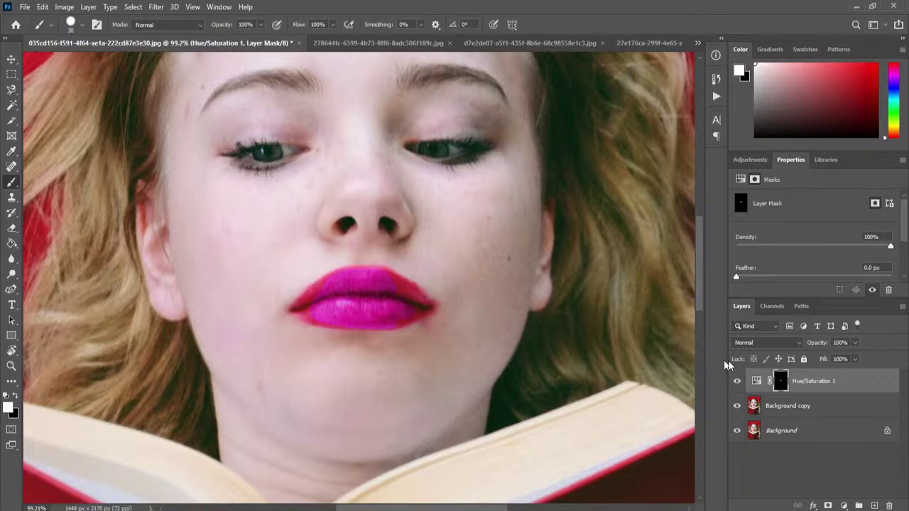
Step: Trace the remaining lip edges and corners in white on the mask with a size 10 brush
key(bracketleft)
key(bracketleft)
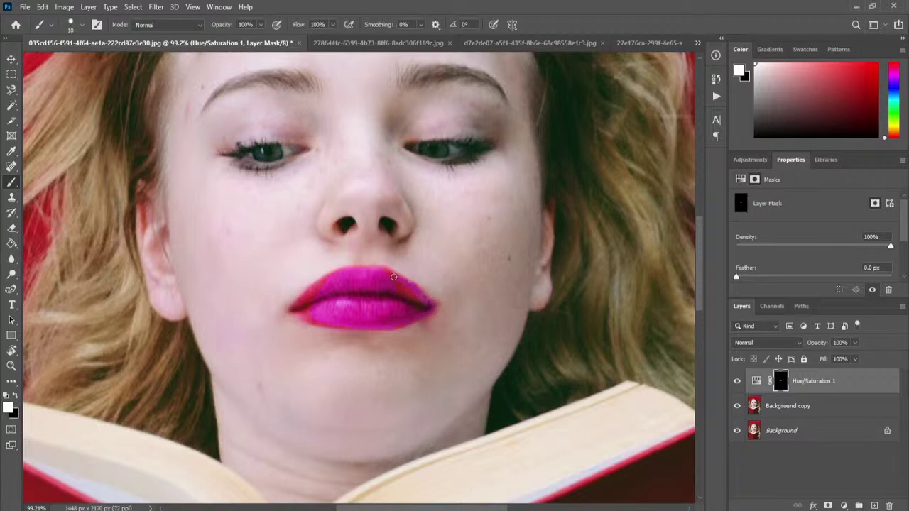
key(bracketright)
key(bracketleft)
Step: Display the mask alone, fill its black gaps at the lip corners, smooth the lower edge with white, and return to the photo
alt+click(783, 384)
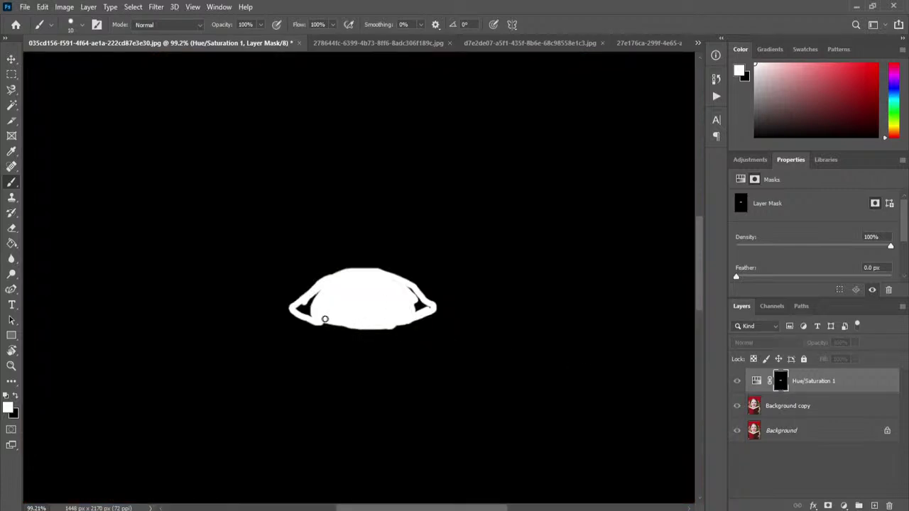
mouse_move(311, 313)
mouse_down()
mouse_move(325, 292)
mouse_move(304, 310)
mouse_up()
mouse_move(416, 305)
mouse_down()
mouse_move(424, 306)
mouse_move(401, 284)
mouse_up()
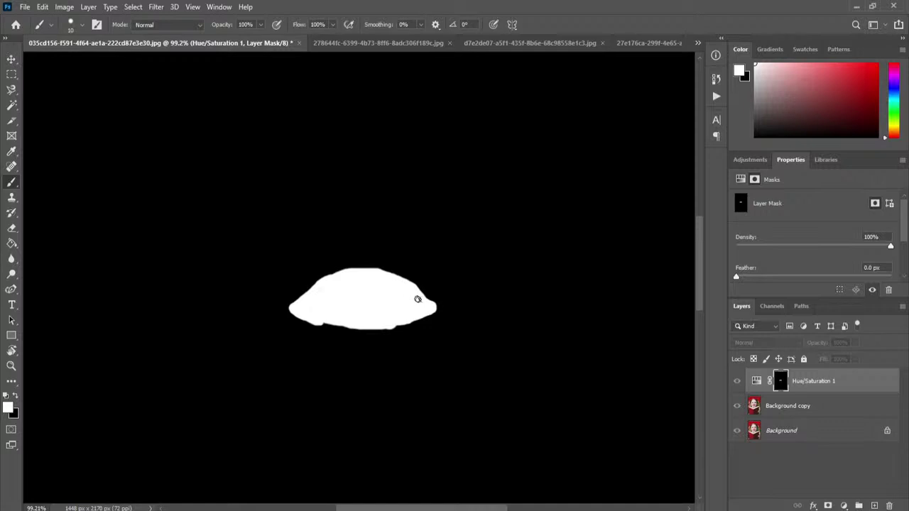
mouse_move(312, 322)
mouse_down()
mouse_move(340, 325)
mouse_move(316, 322)
mouse_move(407, 326)
mouse_move(429, 315)
mouse_move(384, 328)
mouse_move(424, 324)
mouse_up()
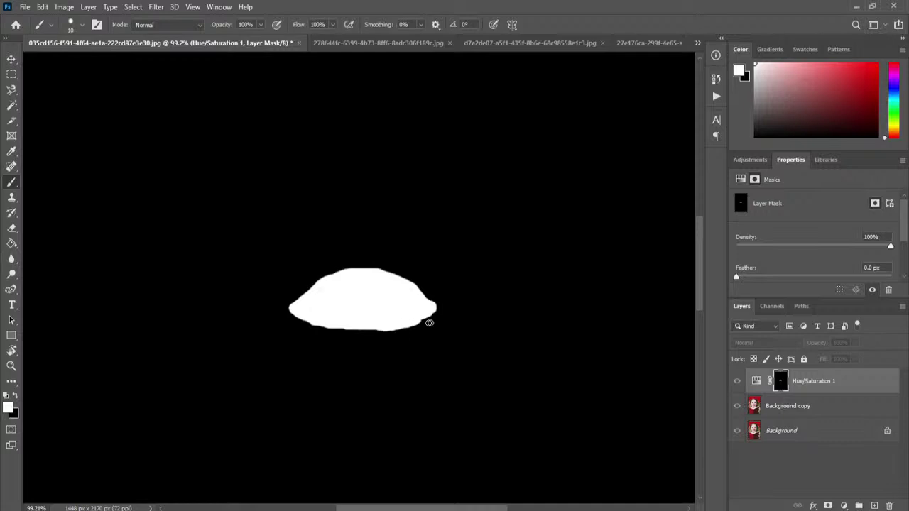
click(756, 380)
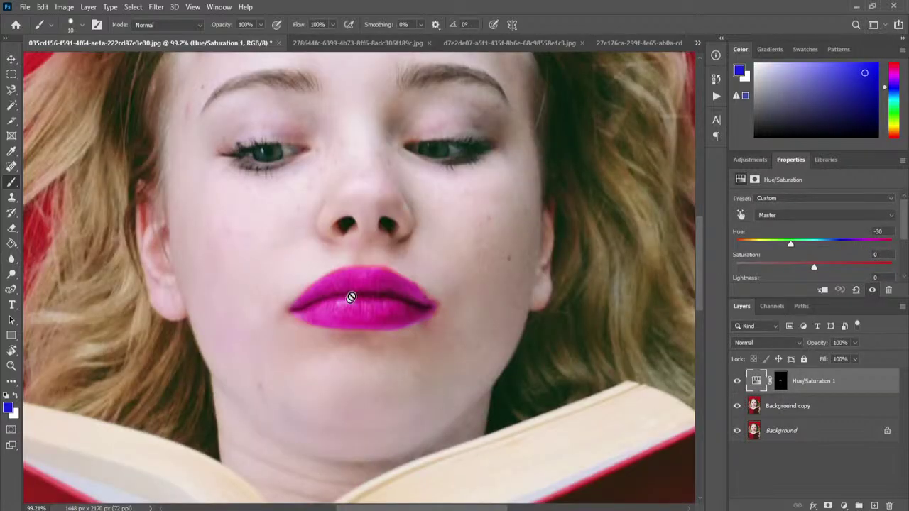
Step: Compare the lips with and without the recolouring by toggling the Hue/Saturation layer's visibility
scroll(349, 278, down, 6)
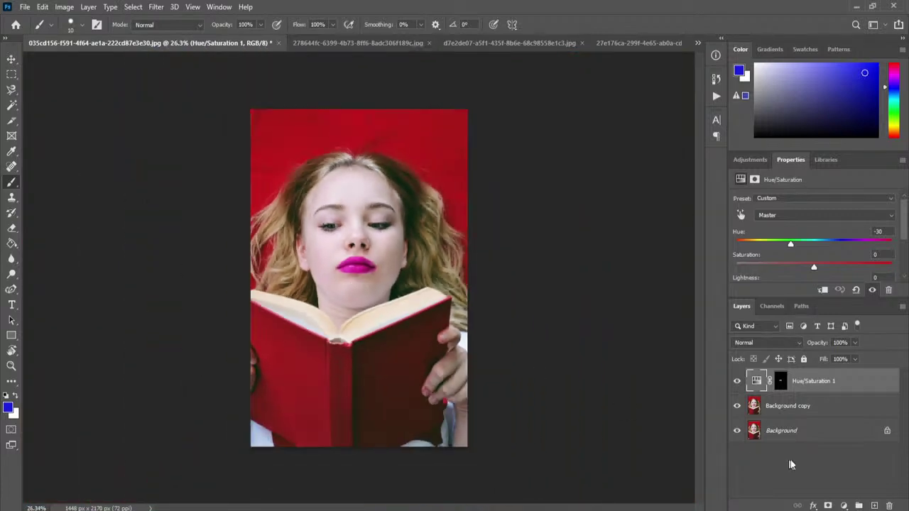
click(737, 381)
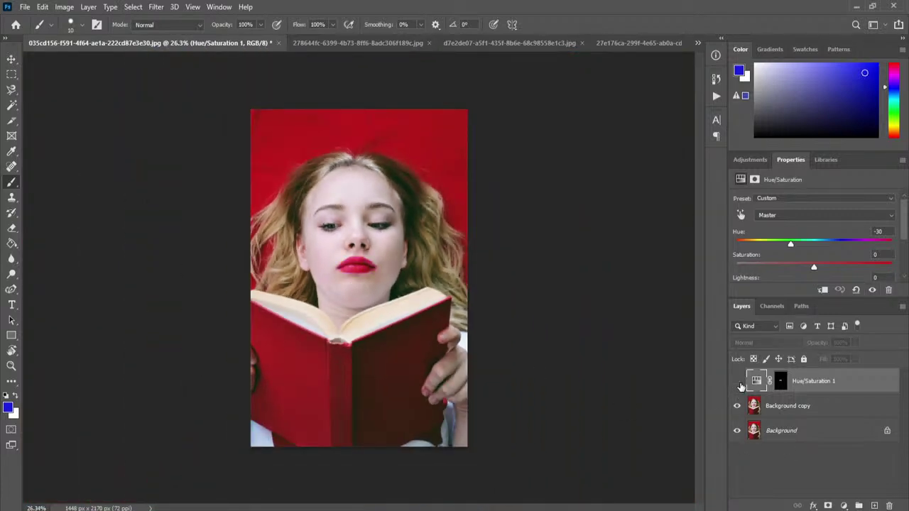
scroll(387, 234, up, 3)
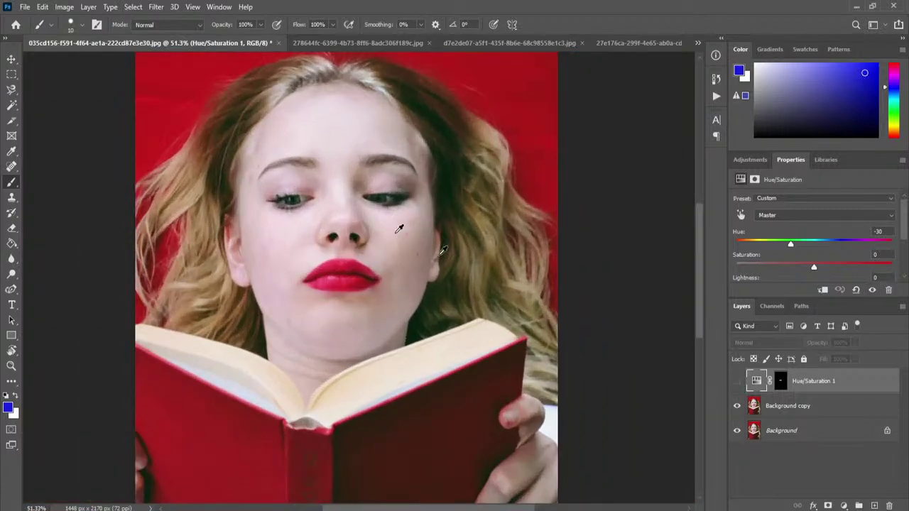
click(737, 381)
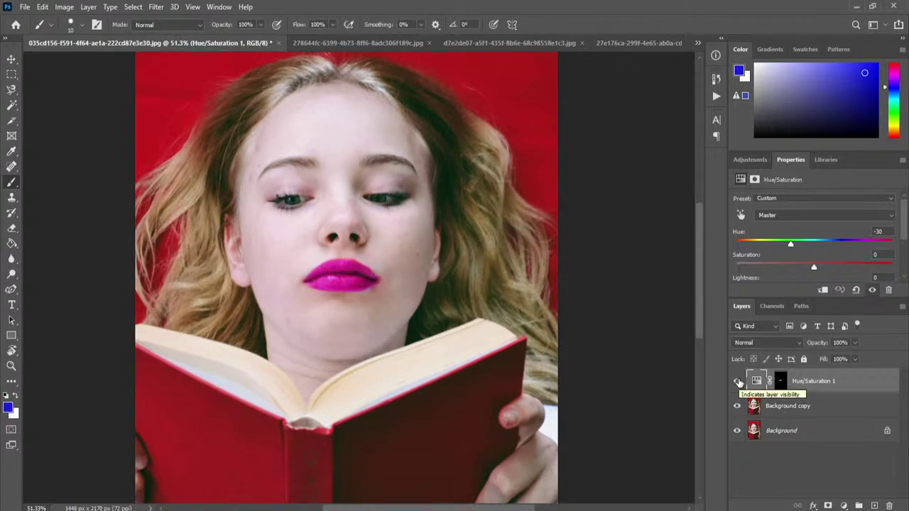
click(737, 382)
click(737, 382)
click(751, 159)
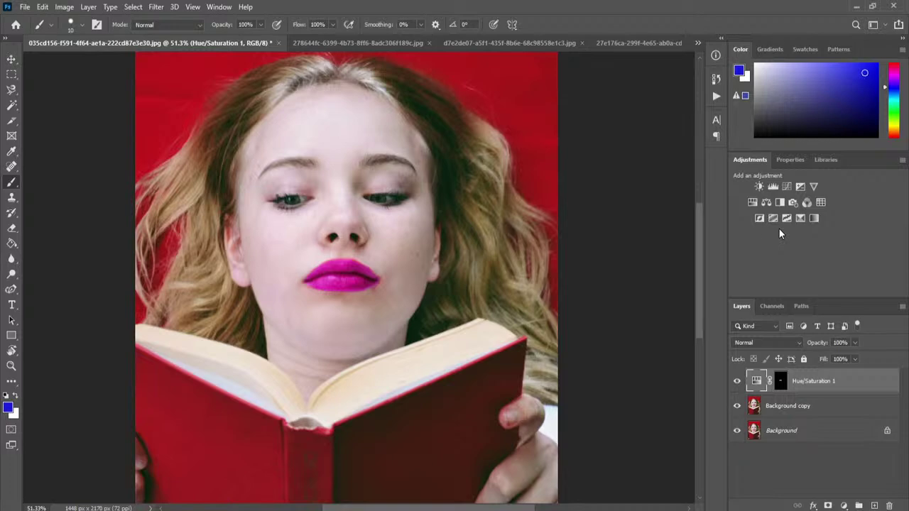
Step: Close the portrait document and the skateboarder cutout document without saving their changes
click(698, 43)
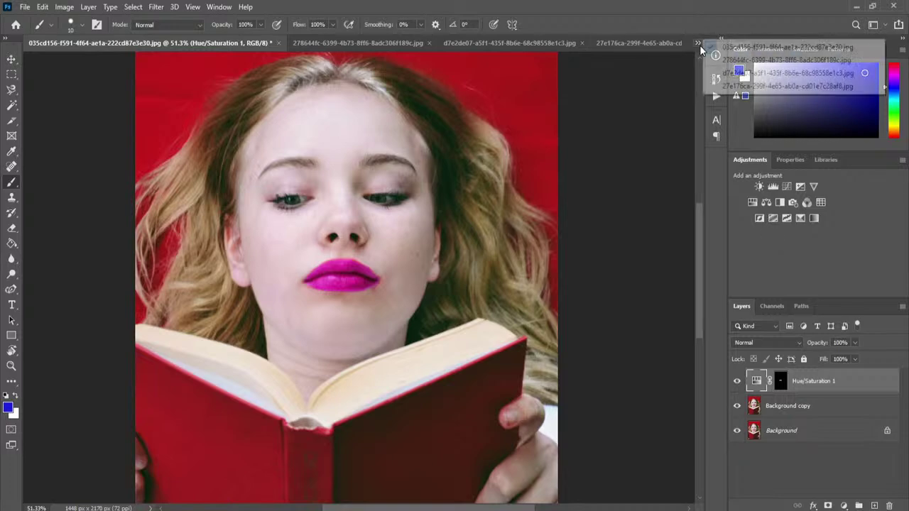
click(278, 42)
click(461, 201)
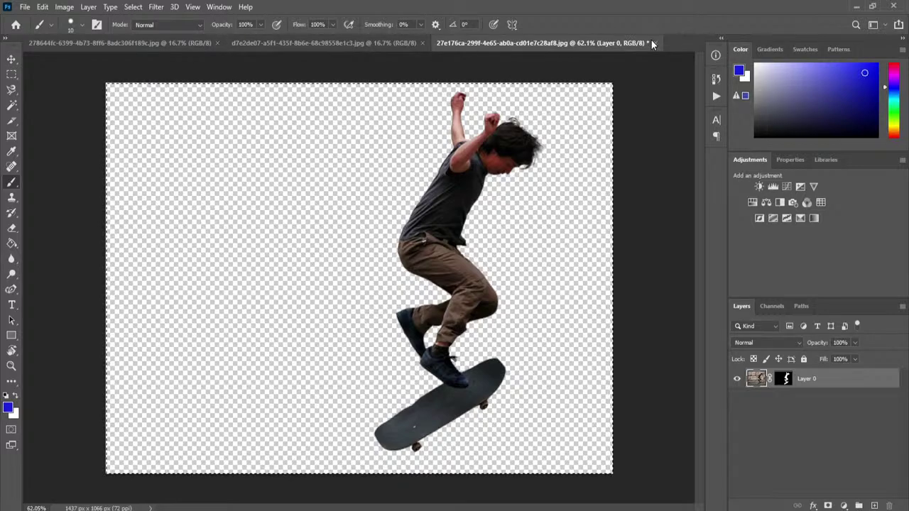
click(651, 42)
click(455, 196)
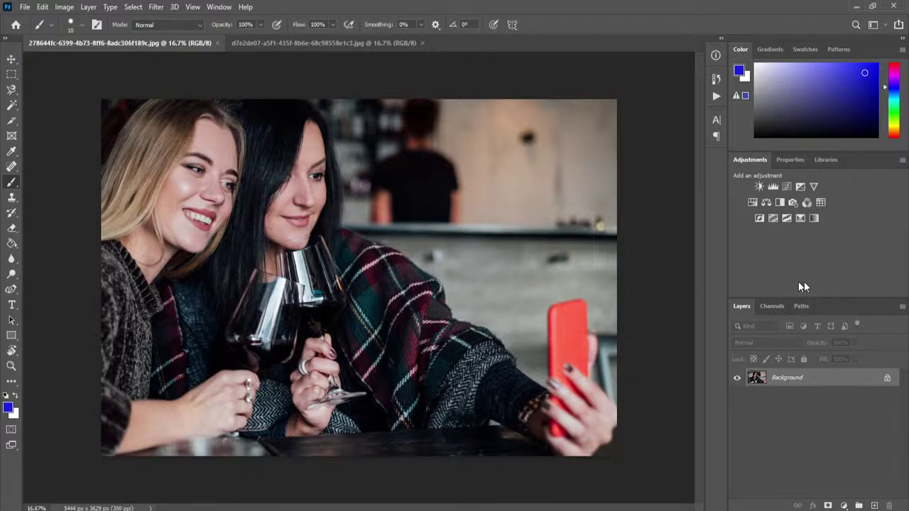
Step: Add a Brightness/Contrast adjustment layer to the selfie photo with Brightness -147 and Contrast 81
click(759, 186)
drag(814, 235, 737, 234)
drag(787, 262, 873, 272)
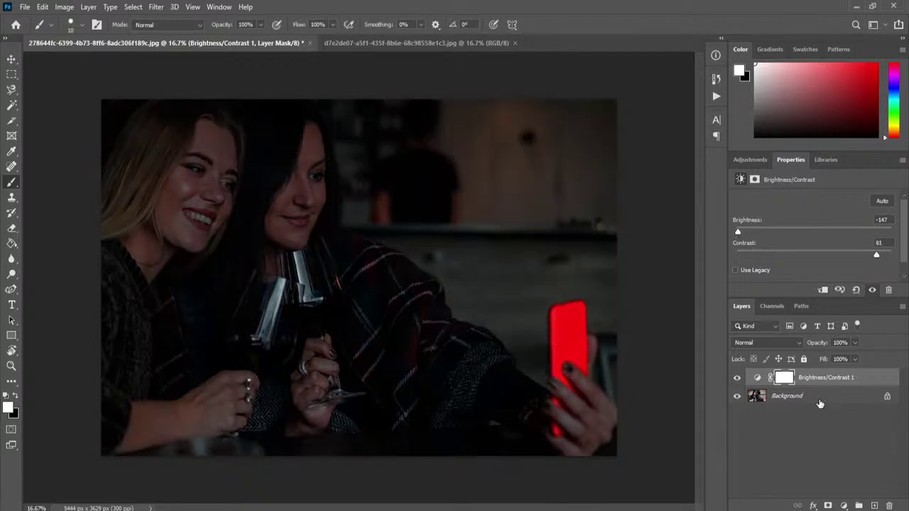
click(857, 382)
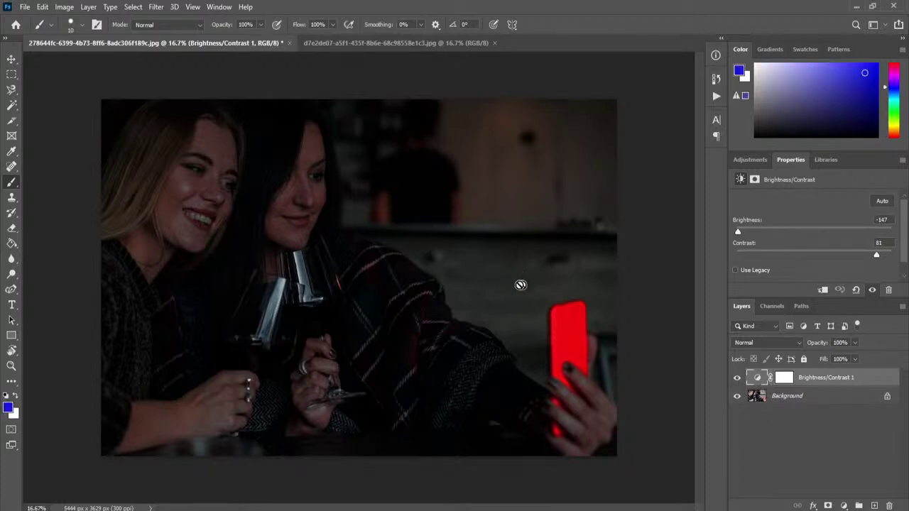
Step: Display the Brightness/Contrast layer's mask alone, fill it with black using the Paint Bucket, and return to the selfie photo
click(784, 382)
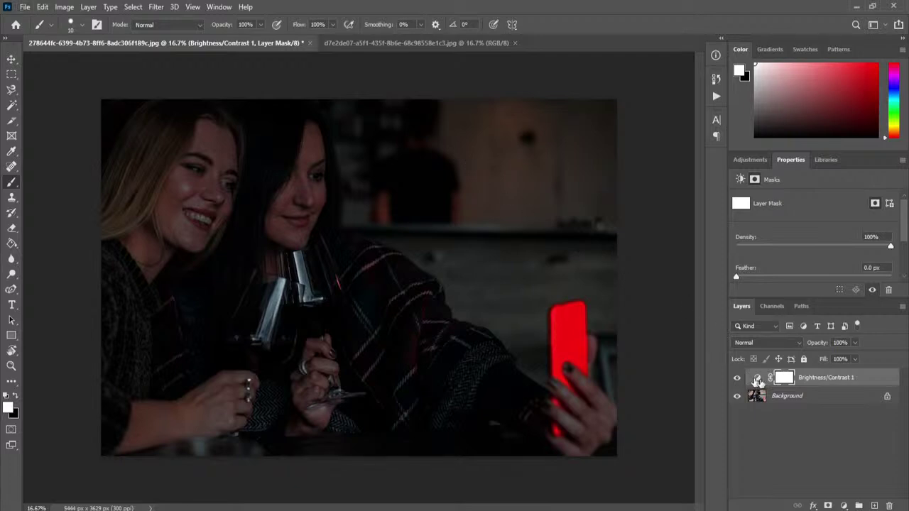
alt+click(783, 382)
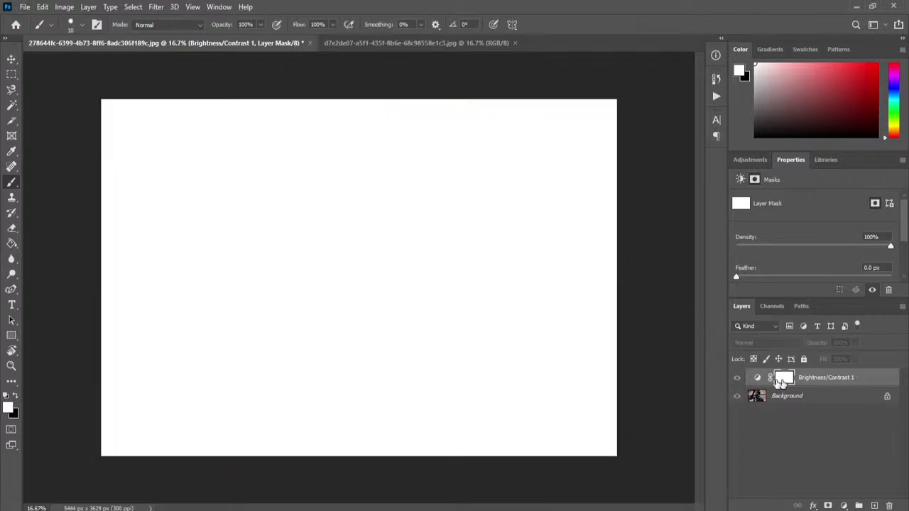
click(12, 245)
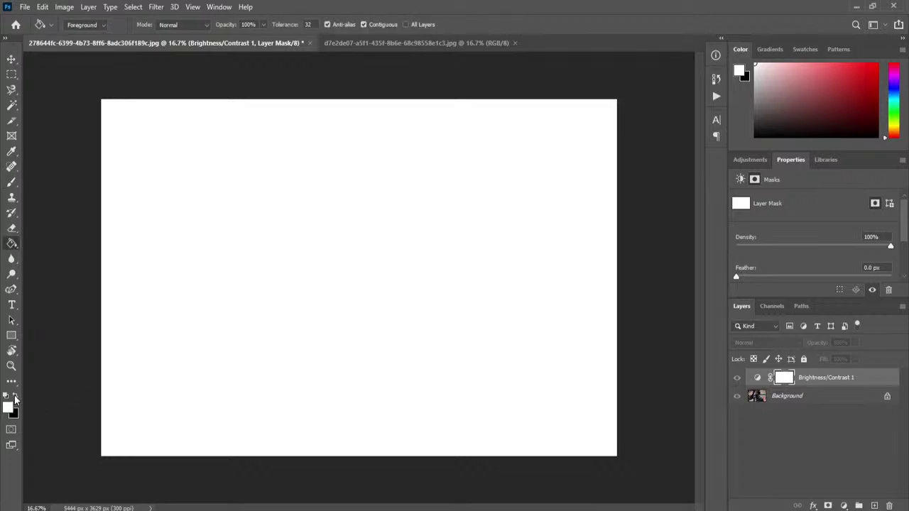
click(14, 396)
click(264, 298)
click(757, 377)
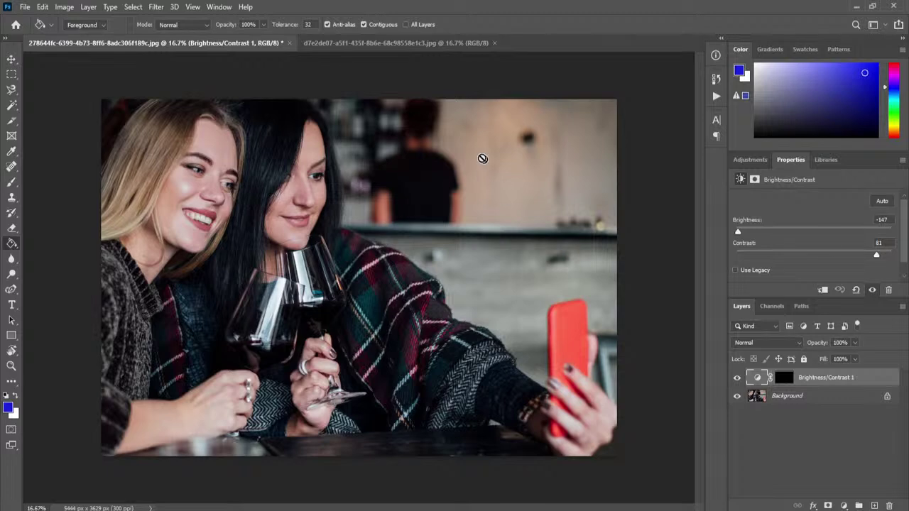
Step: With a white 250 px brush, paint on the Brightness/Contrast mask over the wall beside the standing man in the background
click(12, 183)
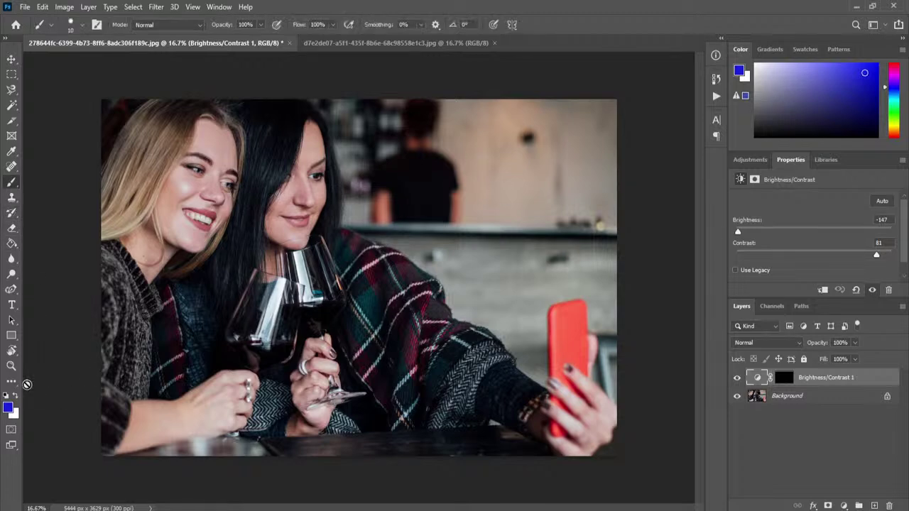
click(16, 396)
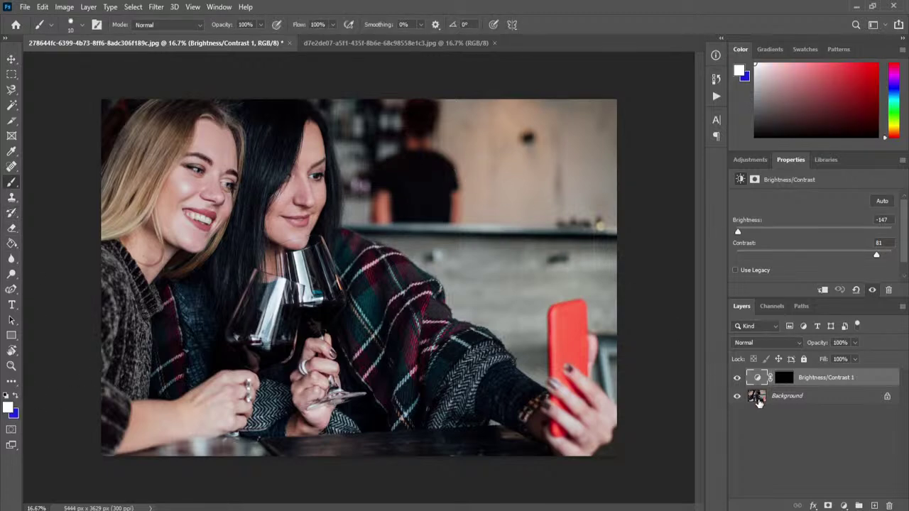
click(784, 379)
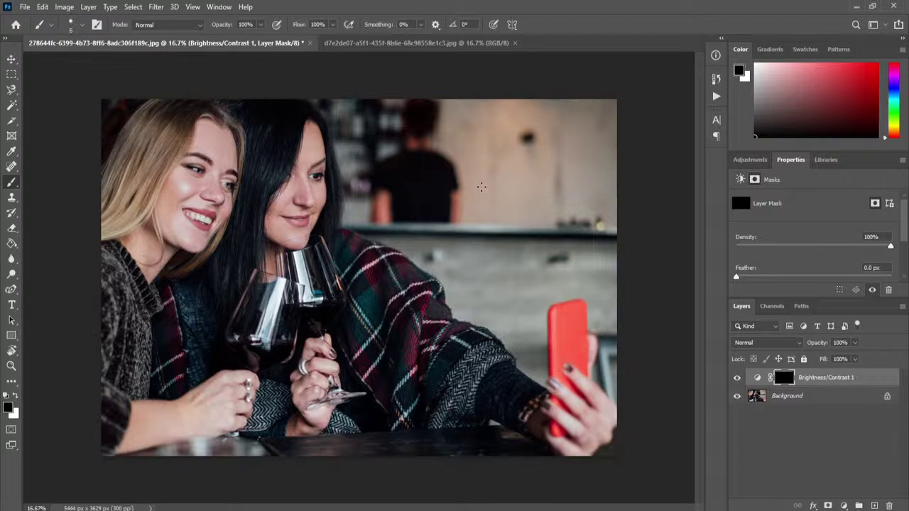
key(bracketright)
key(bracketright)
key(bracketright)
key(bracketright)
key(bracketright)
key(bracketleft)
click(16, 395)
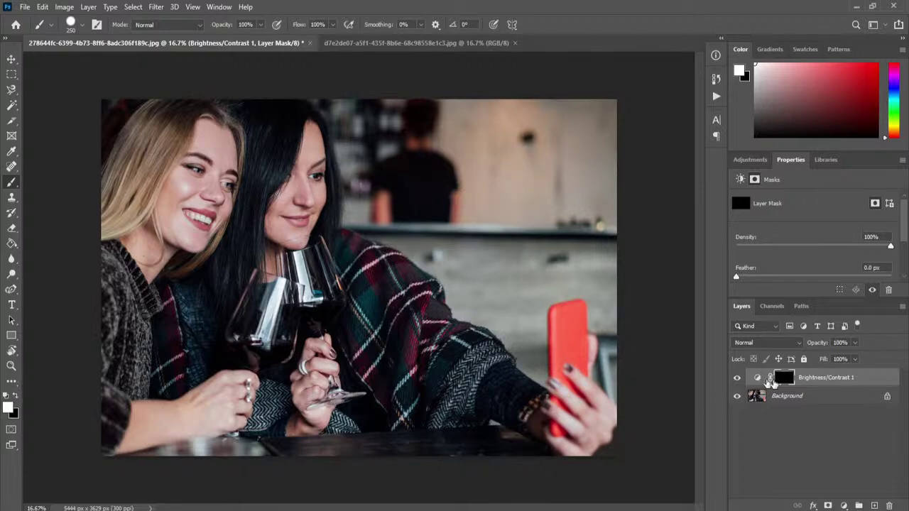
mouse_move(444, 177)
mouse_down()
mouse_move(497, 188)
mouse_move(471, 193)
mouse_move(420, 155)
mouse_move(429, 126)
mouse_move(497, 121)
mouse_move(550, 171)
mouse_move(544, 191)
mouse_up()
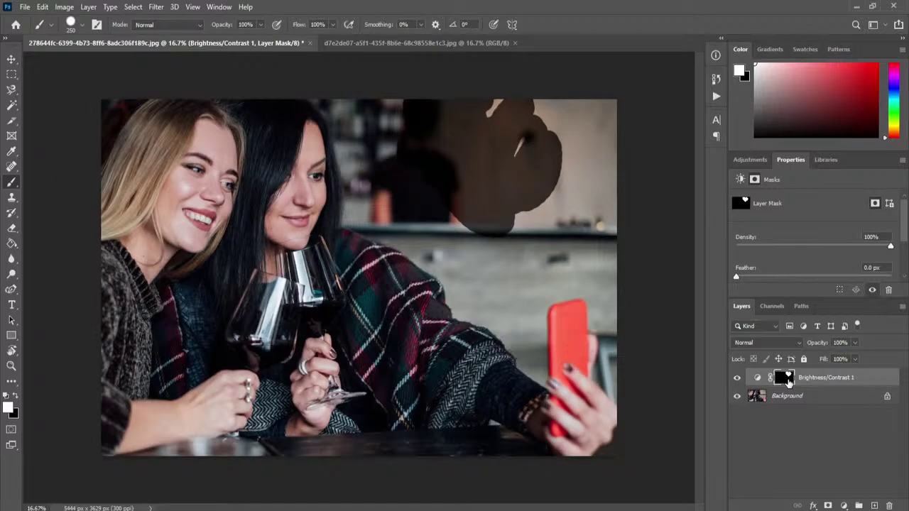
Step: Paint the rest of the background white on the mask, up to the edges of the women, plaid shawl and red phone
mouse_move(363, 151)
mouse_down()
mouse_move(398, 167)
mouse_move(389, 147)
mouse_move(384, 172)
mouse_move(355, 178)
mouse_up()
mouse_move(518, 174)
mouse_down()
mouse_move(519, 125)
mouse_move(504, 97)
mouse_up()
mouse_move(359, 178)
mouse_down()
mouse_move(331, 106)
mouse_move(307, 89)
mouse_move(354, 106)
mouse_move(367, 164)
mouse_move(380, 107)
mouse_move(401, 91)
mouse_move(364, 195)
mouse_move(345, 156)
mouse_move(352, 214)
mouse_move(345, 217)
mouse_move(445, 268)
mouse_move(363, 225)
mouse_move(437, 264)
mouse_move(462, 311)
mouse_move(450, 296)
mouse_move(508, 332)
mouse_move(534, 374)
mouse_move(538, 302)
mouse_move(592, 289)
mouse_move(605, 341)
mouse_move(602, 380)
mouse_move(615, 400)
mouse_move(616, 110)
mouse_move(626, 93)
mouse_move(551, 105)
mouse_up()
mouse_move(420, 208)
mouse_down()
mouse_move(365, 207)
mouse_move(454, 232)
mouse_move(440, 227)
mouse_move(479, 249)
mouse_move(456, 242)
mouse_move(520, 325)
mouse_move(508, 284)
mouse_move(487, 265)
mouse_move(534, 276)
mouse_move(511, 276)
mouse_move(574, 274)
mouse_move(513, 282)
mouse_move(597, 281)
mouse_move(608, 120)
mouse_move(543, 119)
mouse_move(541, 208)
mouse_move(519, 258)
mouse_move(522, 201)
mouse_move(591, 236)
mouse_move(592, 131)
mouse_move(534, 127)
mouse_move(556, 188)
mouse_move(534, 242)
mouse_move(575, 246)
mouse_move(566, 149)
mouse_up()
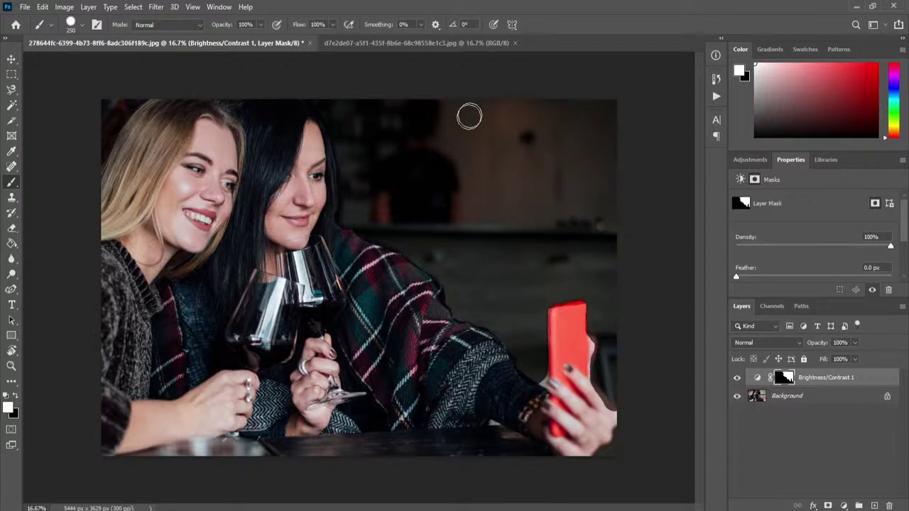
Step: Switch to the bearded man's portrait, add a layer mask to it, and display the mask alone
click(391, 43)
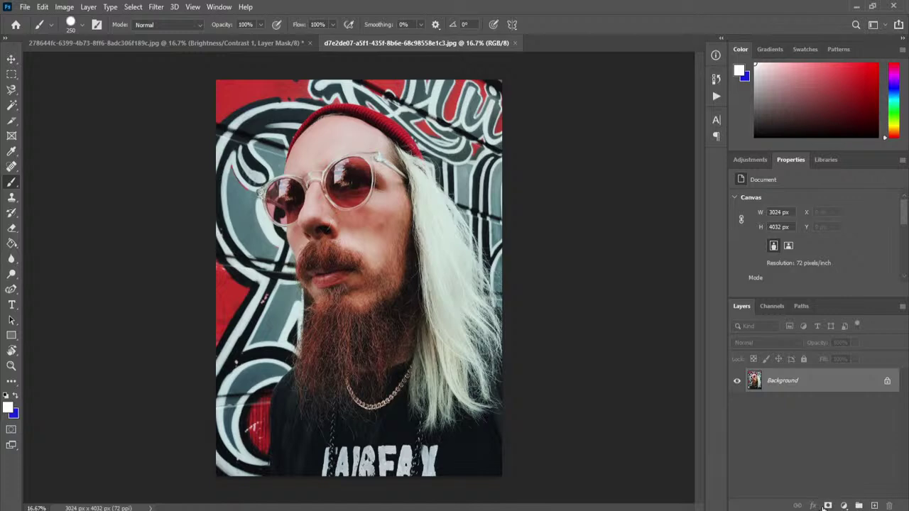
click(828, 507)
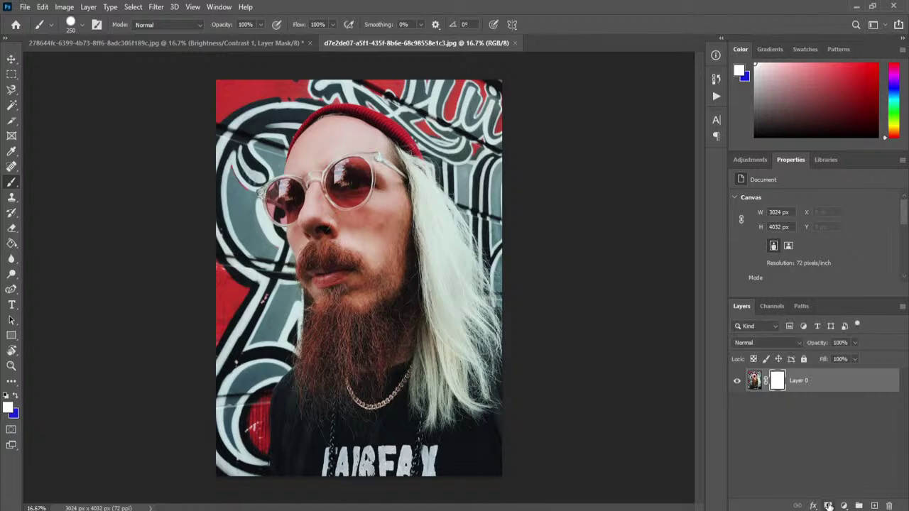
alt+click(778, 381)
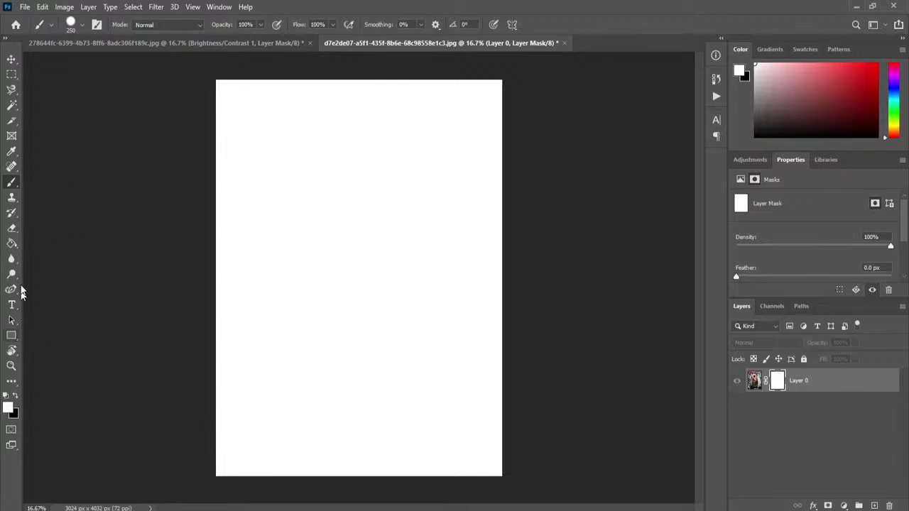
Step: Choose the Gradient tool and load the second preset of the Grays group in the Gradient Editor
right_click(15, 183)
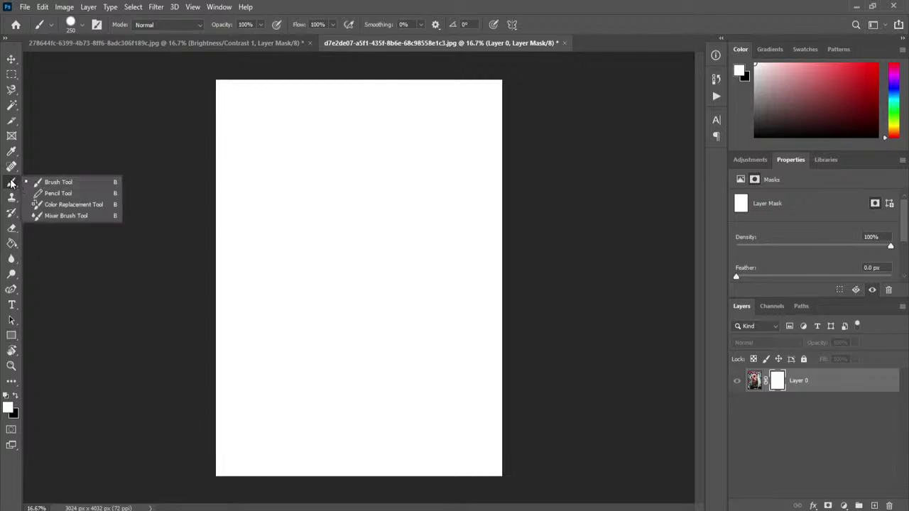
click(11, 184)
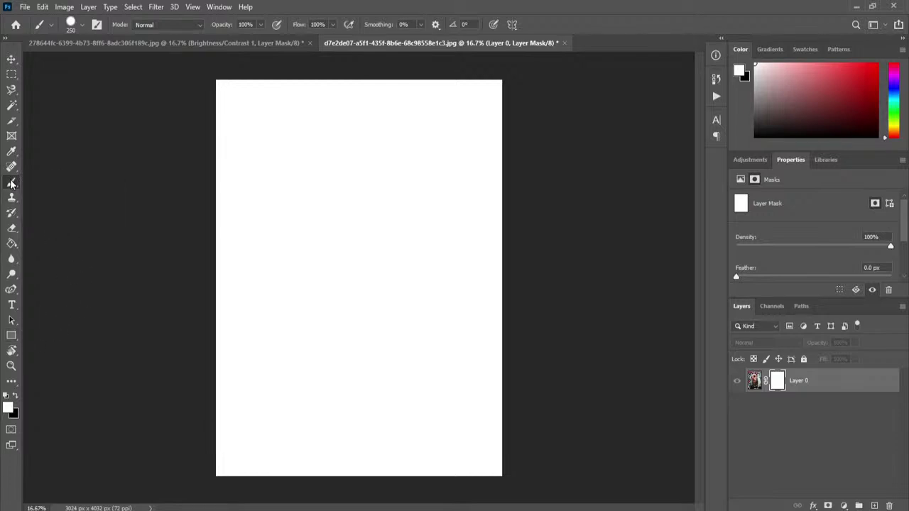
click(11, 243)
right_click(11, 242)
click(81, 245)
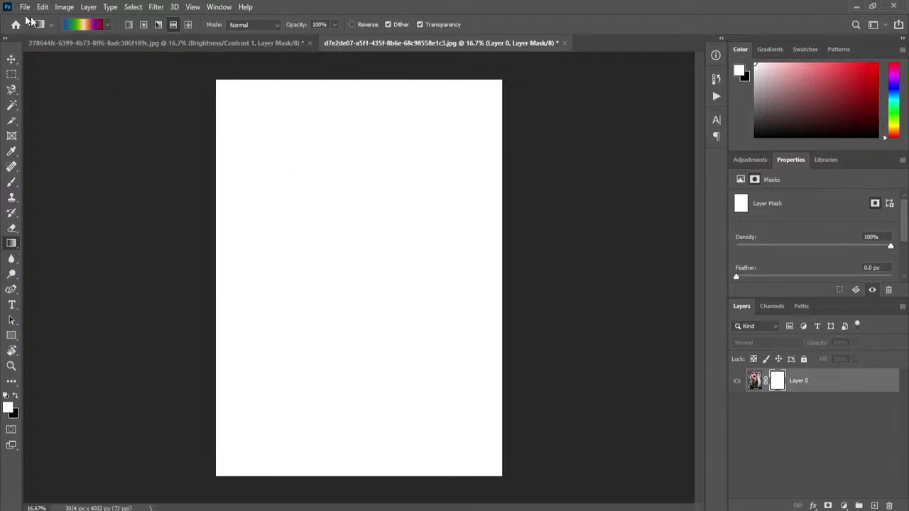
click(68, 27)
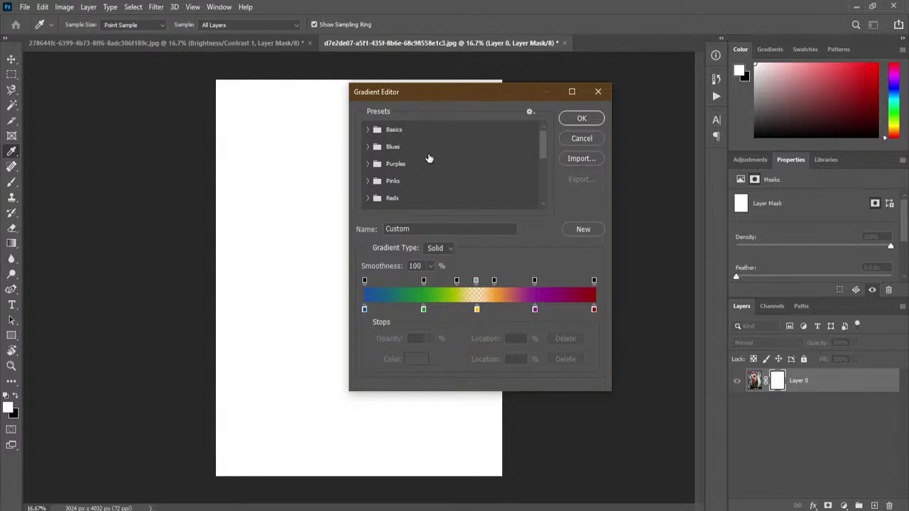
scroll(441, 148, down, 2)
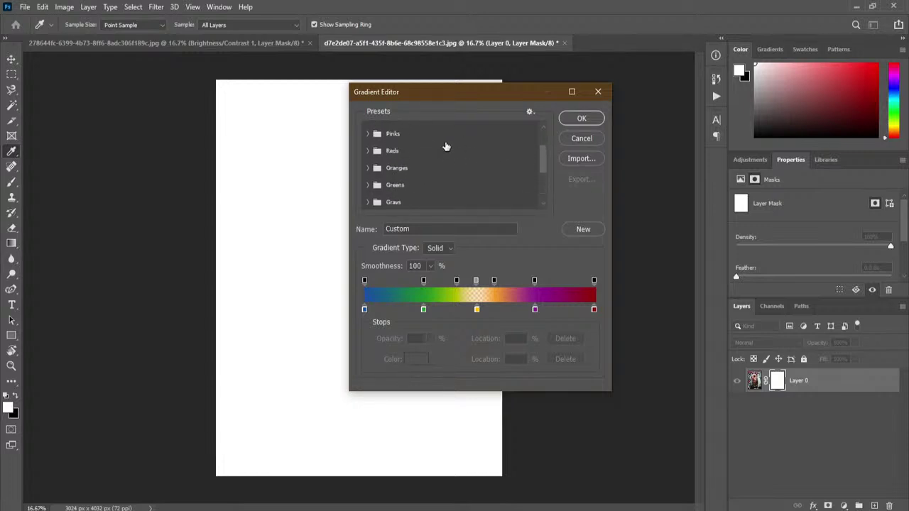
scroll(445, 148, down, 2)
click(368, 175)
scroll(419, 187, down, 1)
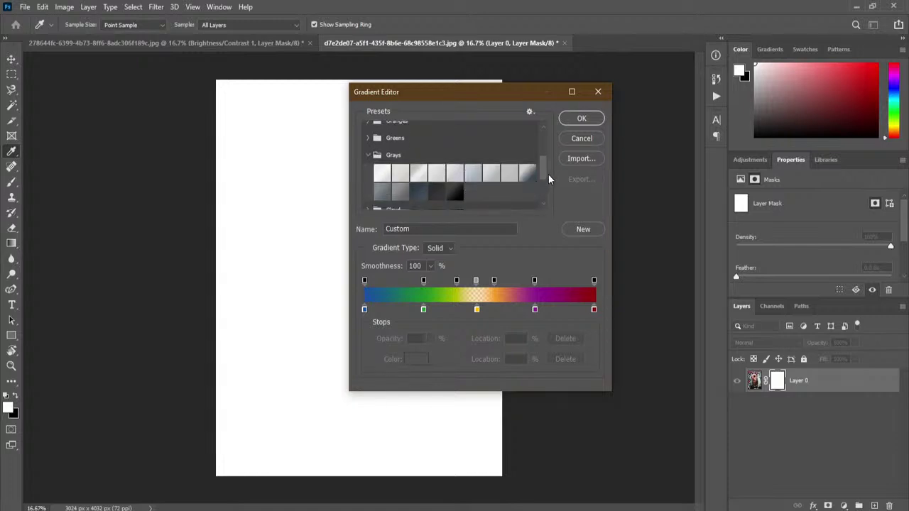
mouse_move(542, 174)
mouse_down()
mouse_move(537, 204)
mouse_move(531, 121)
mouse_move(532, 178)
mouse_up()
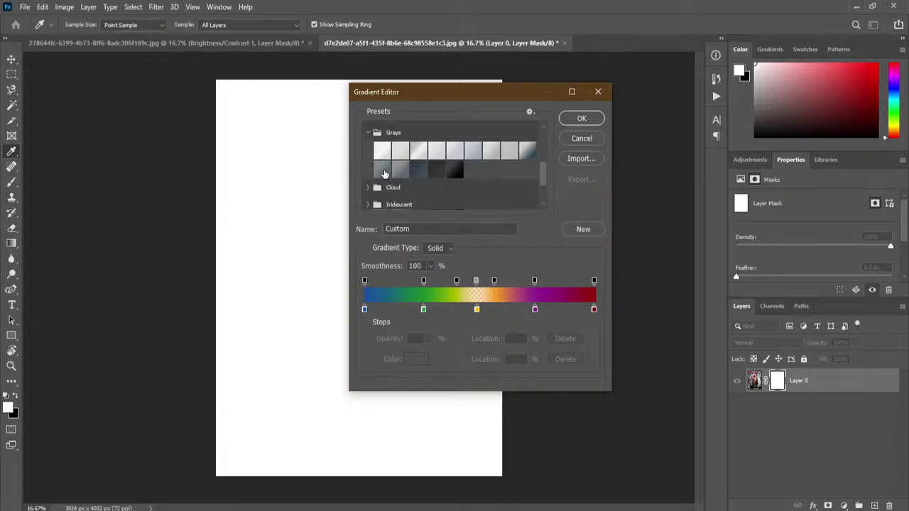
click(400, 151)
Step: Set the gradient's start stop to black (000000) and its end stop to white (ffffff), and accept the gradient
drag(479, 310, 397, 341)
click(365, 310)
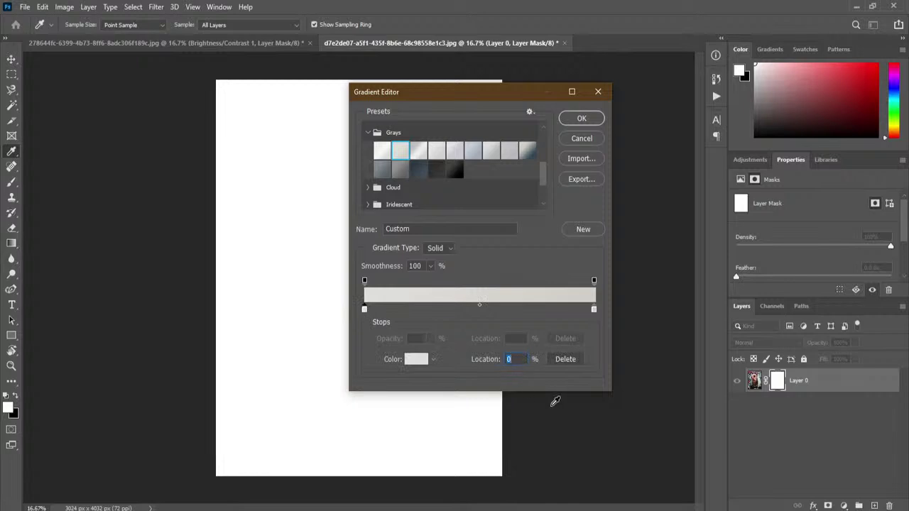
click(420, 360)
drag(591, 271, 580, 288)
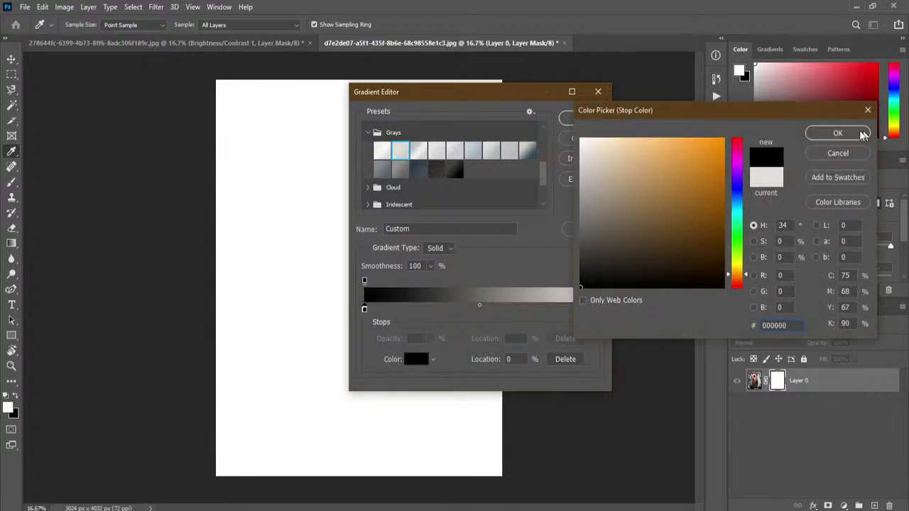
click(837, 134)
click(594, 309)
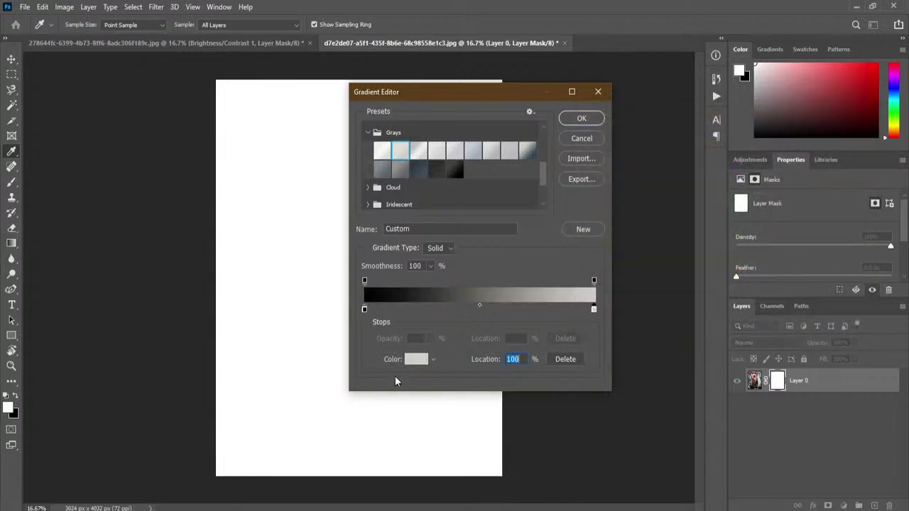
click(407, 364)
drag(591, 249, 561, 119)
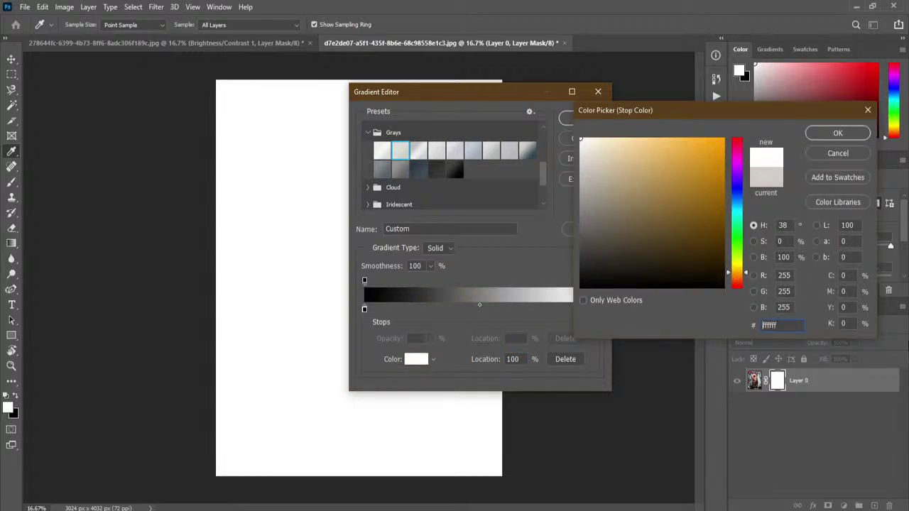
click(837, 134)
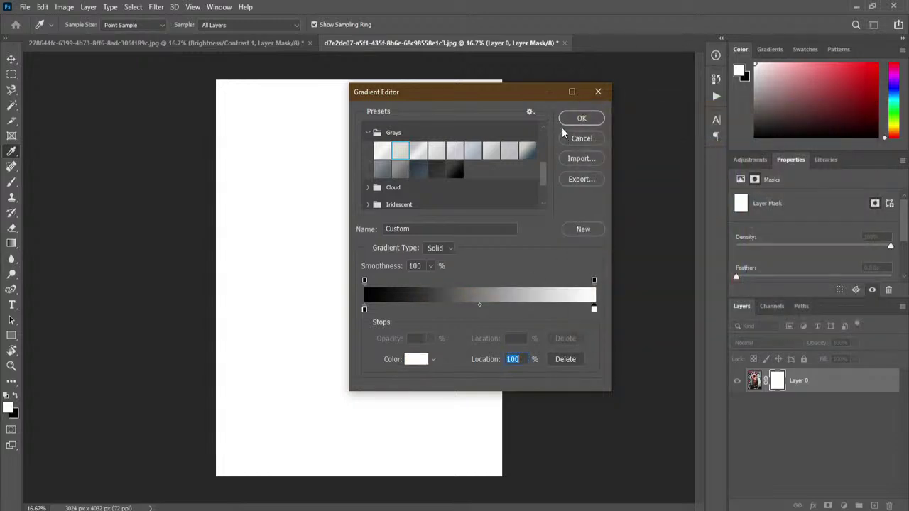
click(563, 125)
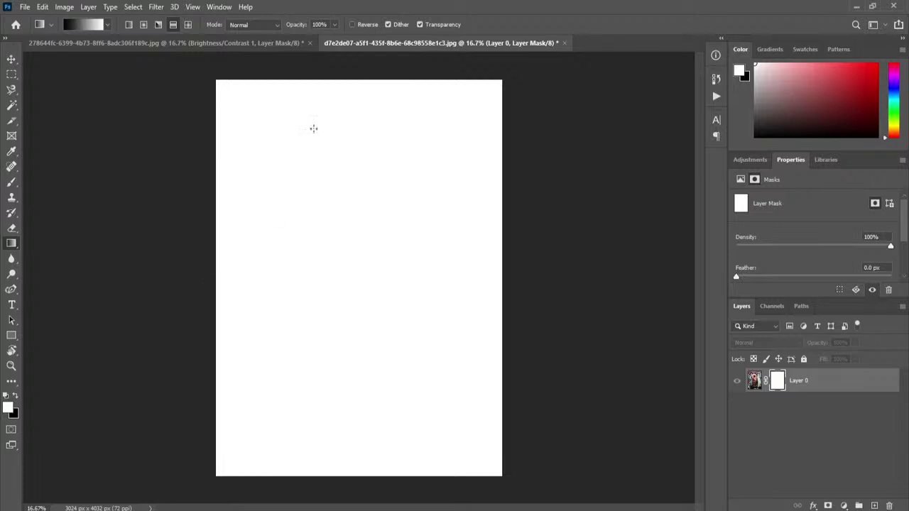
Step: Try two vertical reflected gradients on the portrait's mask, one from near the top edge and one starting lower, undoing each
drag(341, 90, 360, 452)
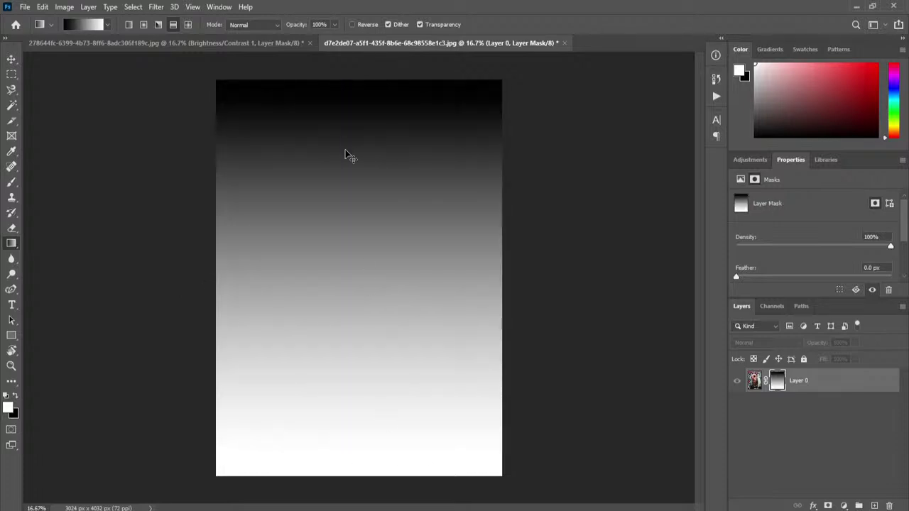
key(ctrl+z)
drag(361, 161, 367, 447)
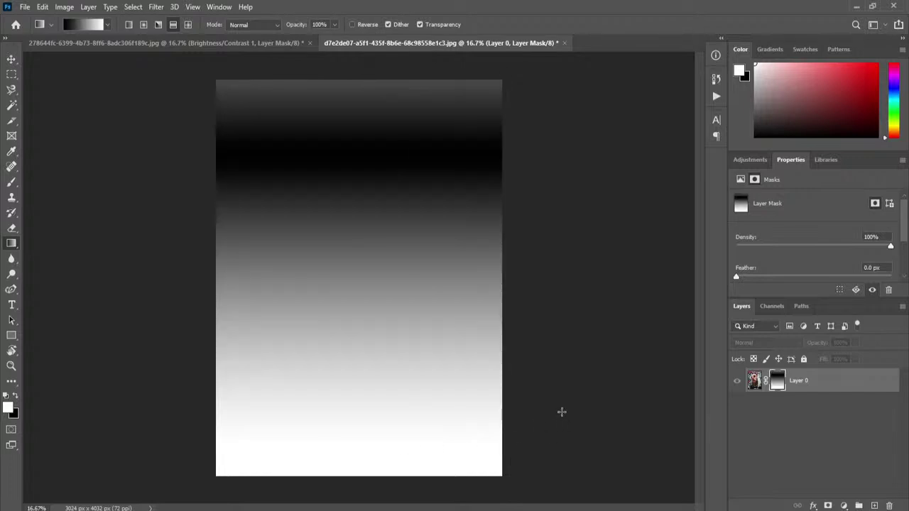
key(ctrl+z)
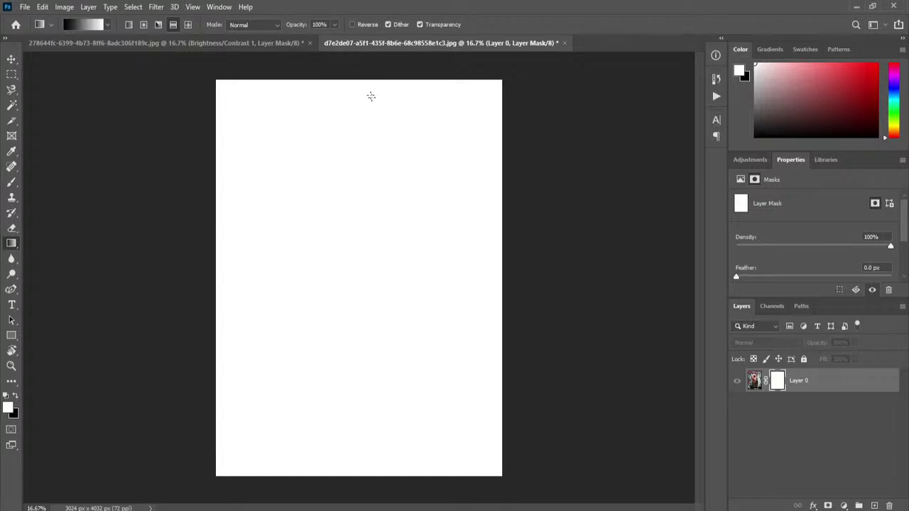
Step: Check the opacity of the black-to-white gradient's start and end stops in the Gradient Editor
click(80, 24)
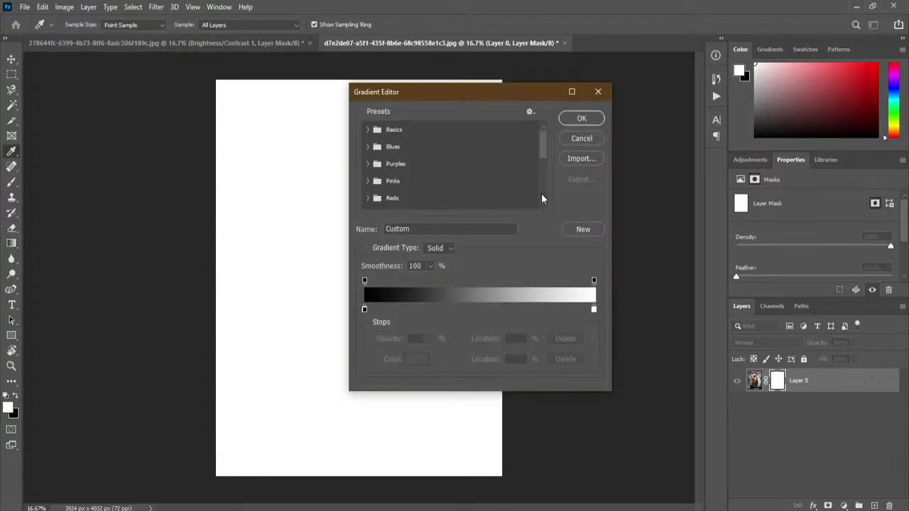
click(365, 282)
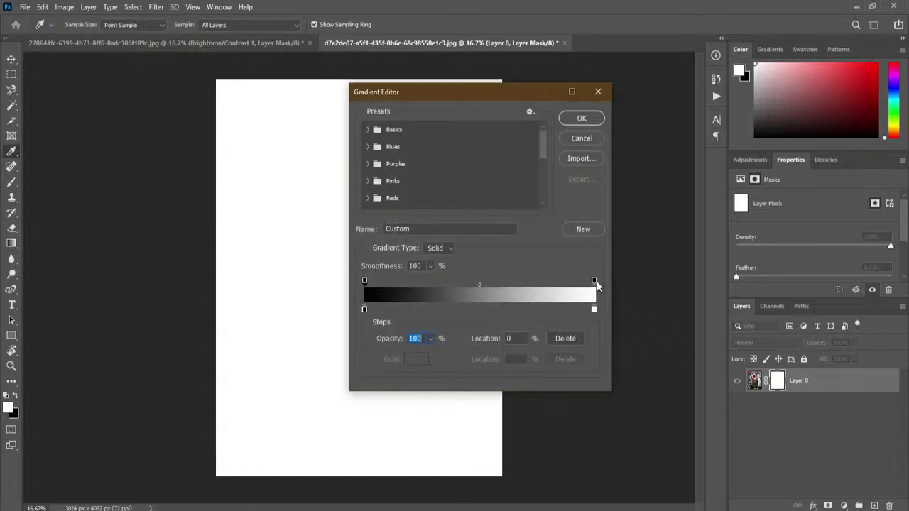
click(594, 282)
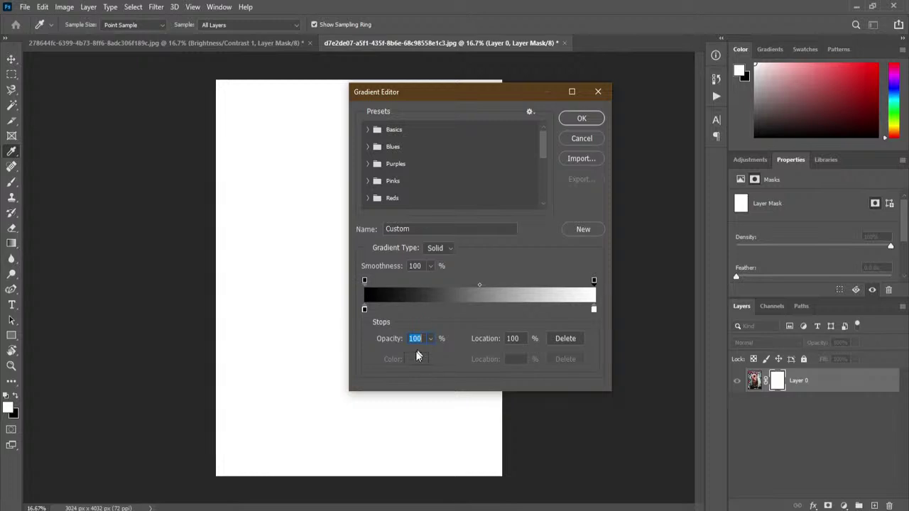
click(580, 120)
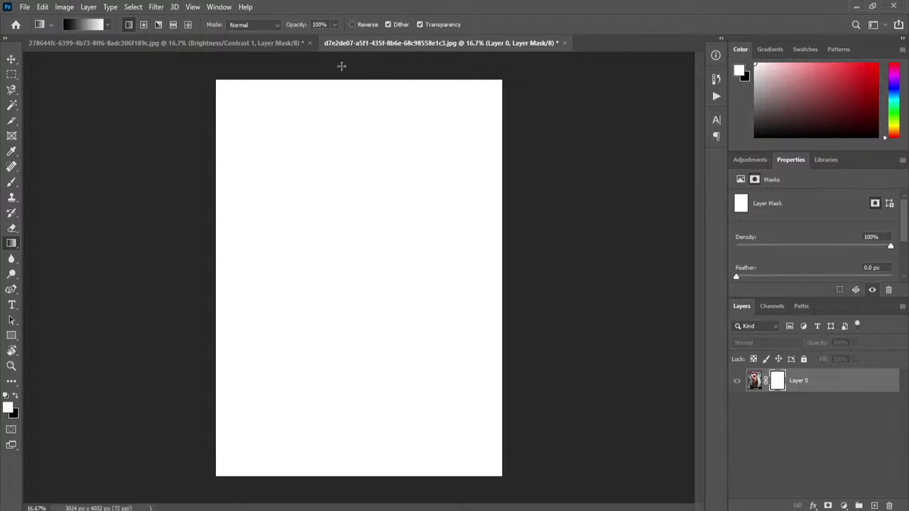
Step: Draw a vertical linear black-to-white gradient on the mask from the sunglasses' level to below the necklace, and return to the photo
drag(341, 66, 380, 423)
key(ctrl+z)
drag(342, 169, 364, 422)
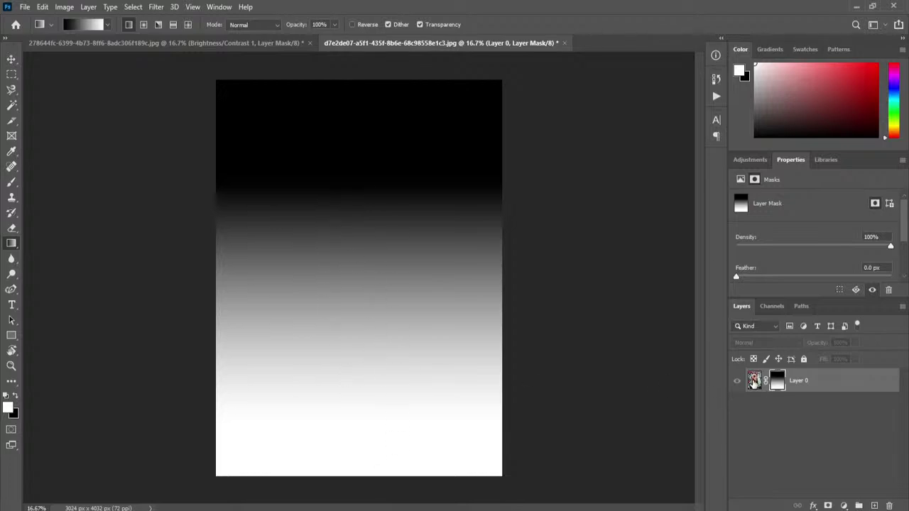
click(753, 381)
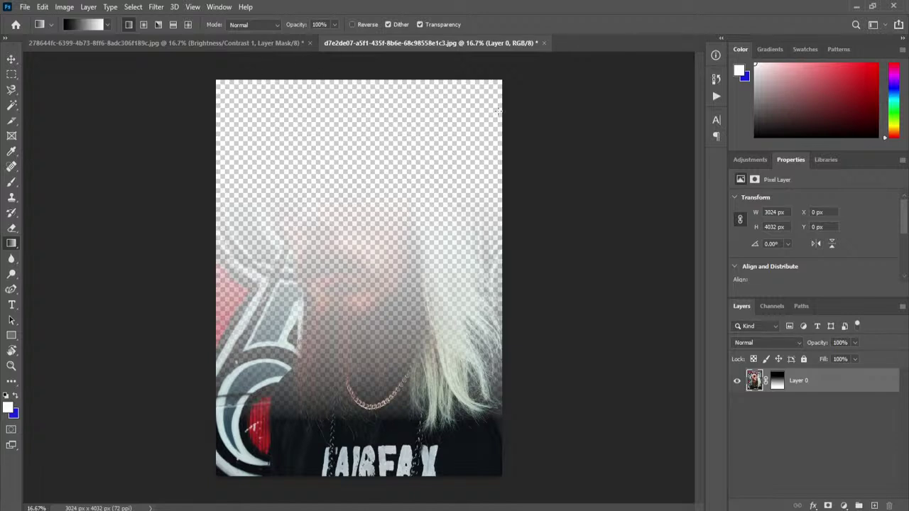
Step: Compare the black-to-white gradient on the portrait's mask with the faded photo by viewing each twice
alt+click(776, 383)
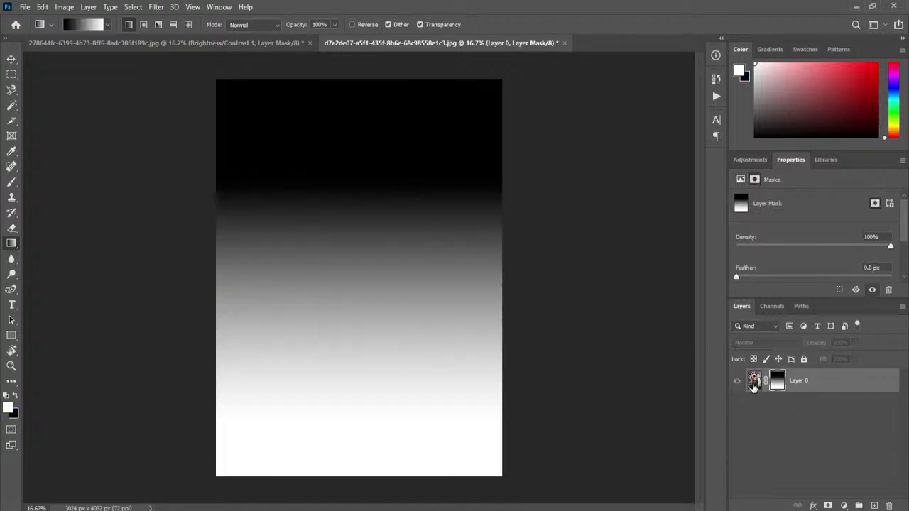
click(754, 382)
alt+click(776, 383)
click(754, 380)
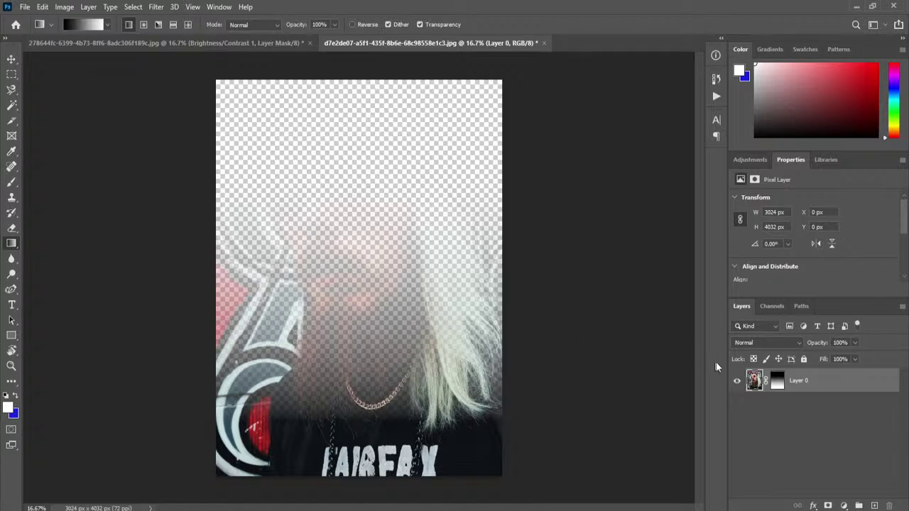
Step: Switch to a radial gradient and try two large ones on the portrait's mask from around the face's centre, undoing both
alt+click(777, 383)
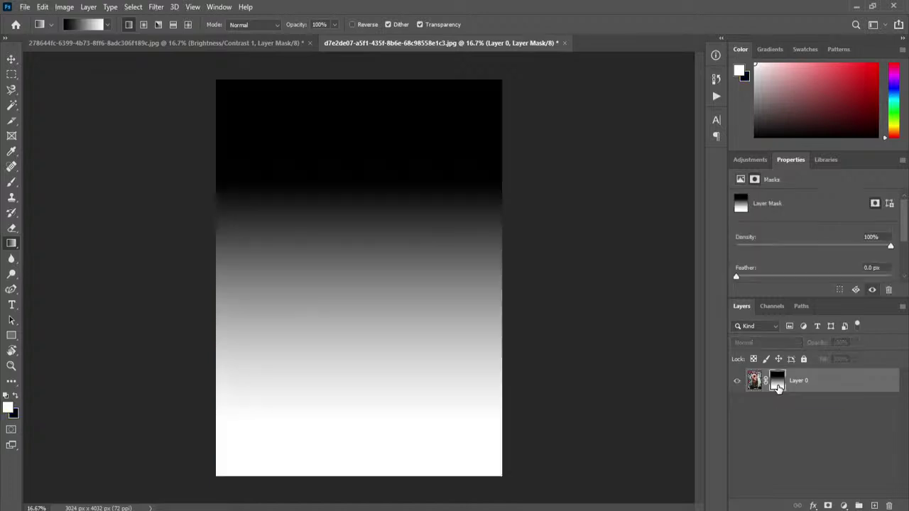
click(145, 23)
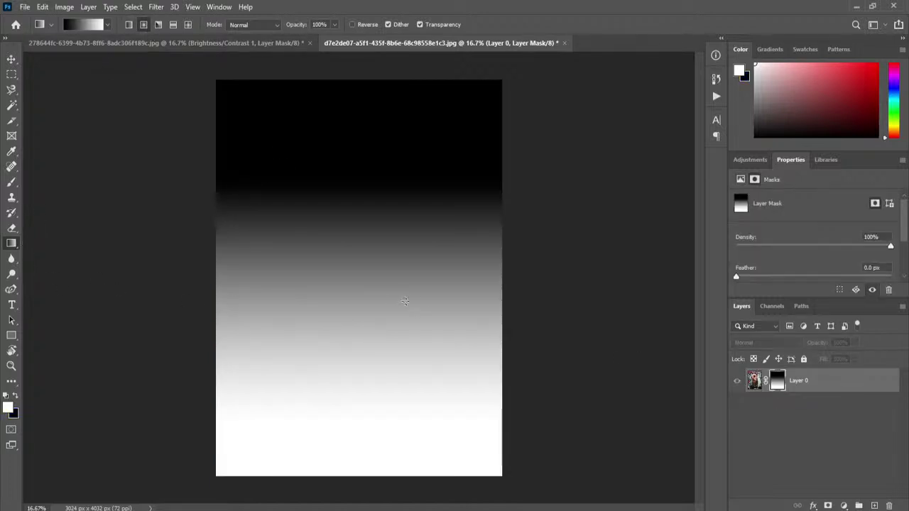
drag(351, 251, 605, 445)
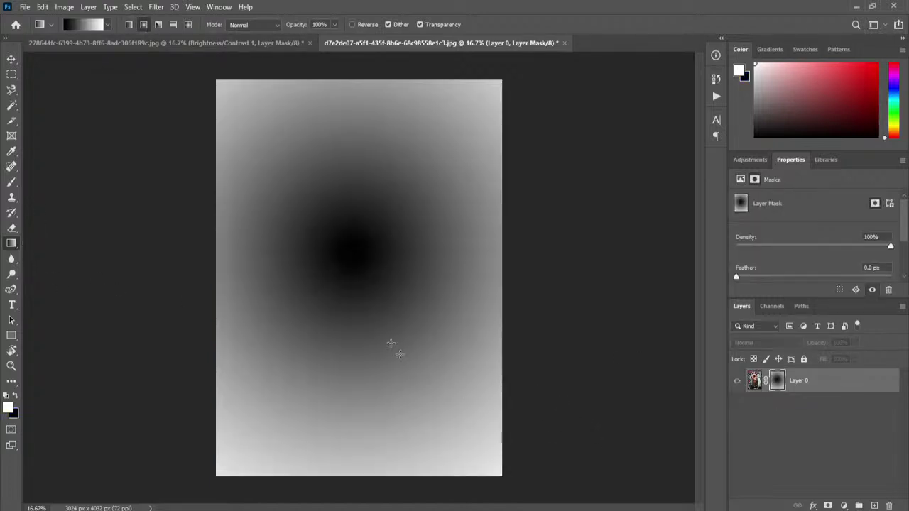
drag(365, 272, 594, 497)
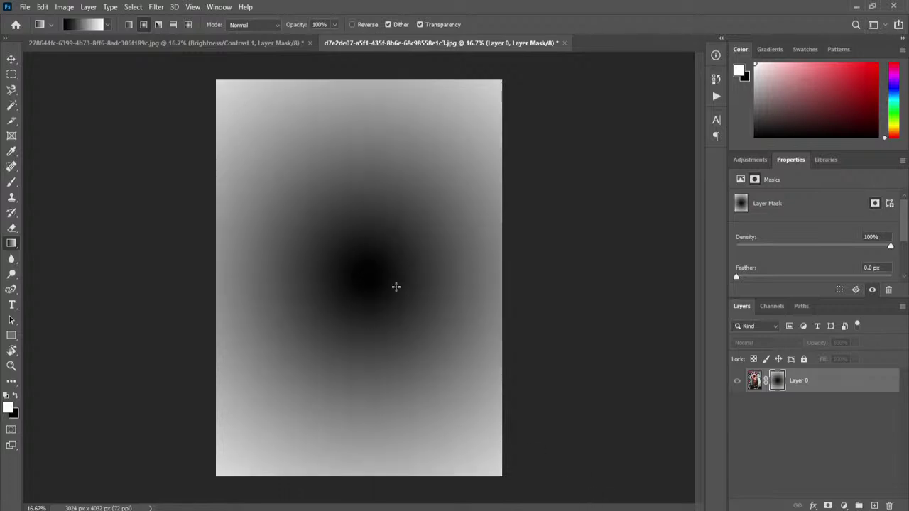
key(ctrl+z)
key(ctrl+z)
Step: Draw a smaller black-centred radial gradient over the beard area of the mask, reaching white inside the canvas, and return to the photo
drag(355, 287, 449, 384)
drag(355, 288, 433, 376)
drag(357, 290, 438, 407)
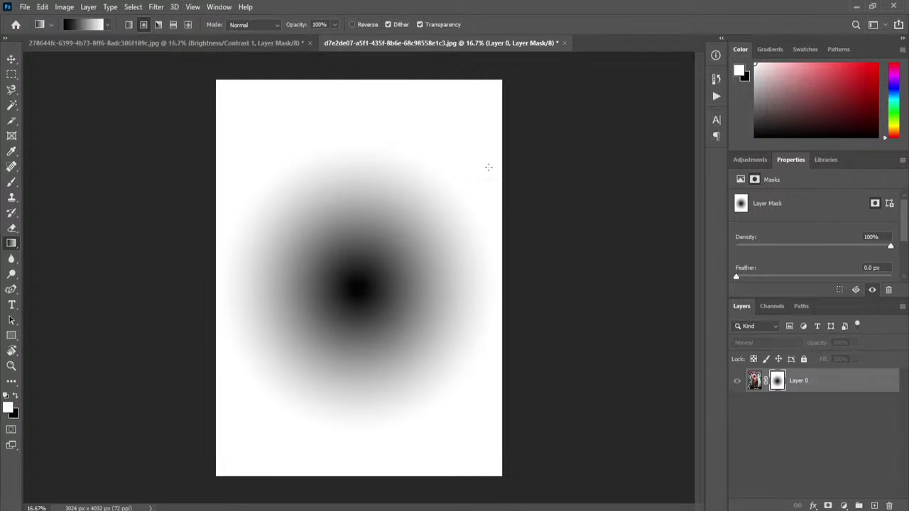
click(756, 381)
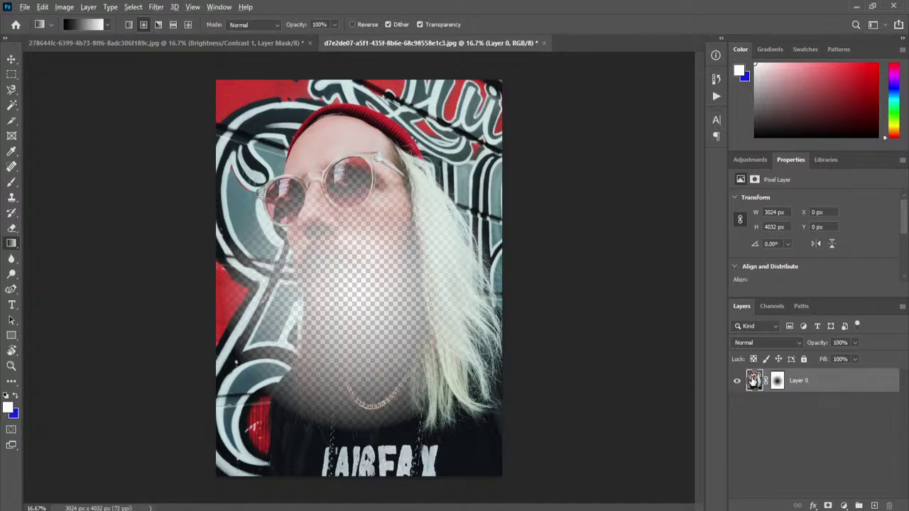
Step: Undo the mask gradients and the layer mask to restore the original Background layer, and duplicate that layer
key(ctrl+z)
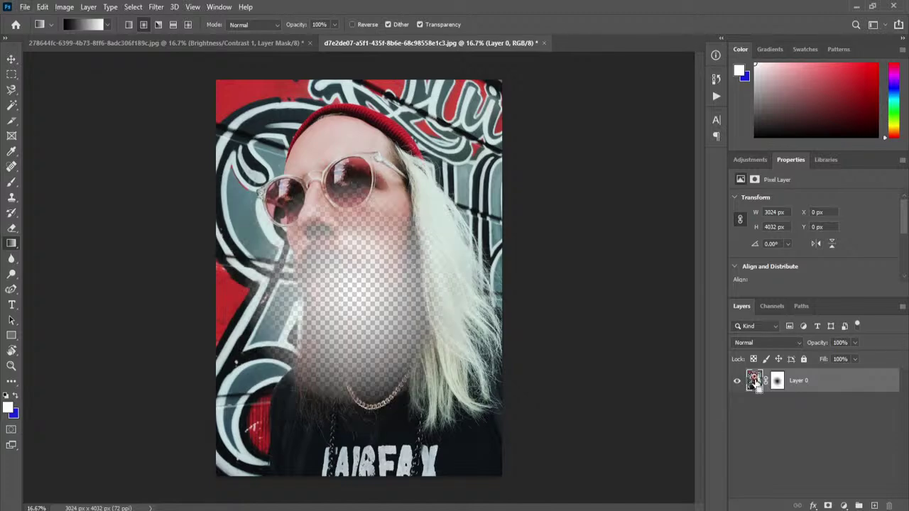
key(ctrl+z)
key(ctrl+z)
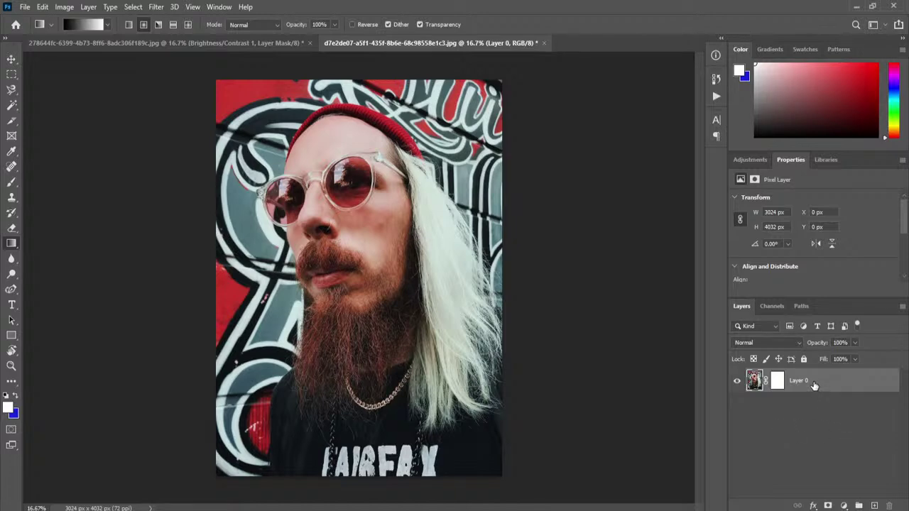
key(ctrl+z)
drag(818, 387, 873, 504)
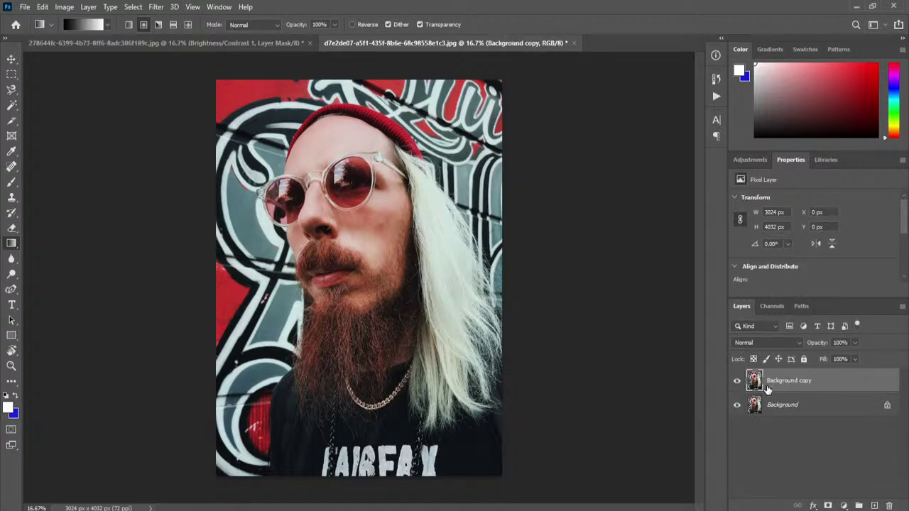
Step: Apply a Lens Blur with a radius of 100 to the Background copy and give it a layer mask, displayed on its own
click(155, 6)
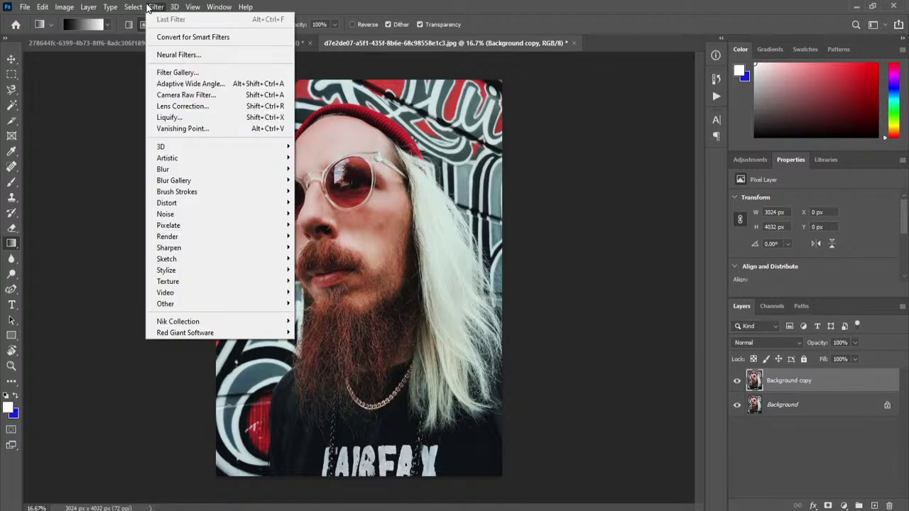
mouse_move(184, 175)
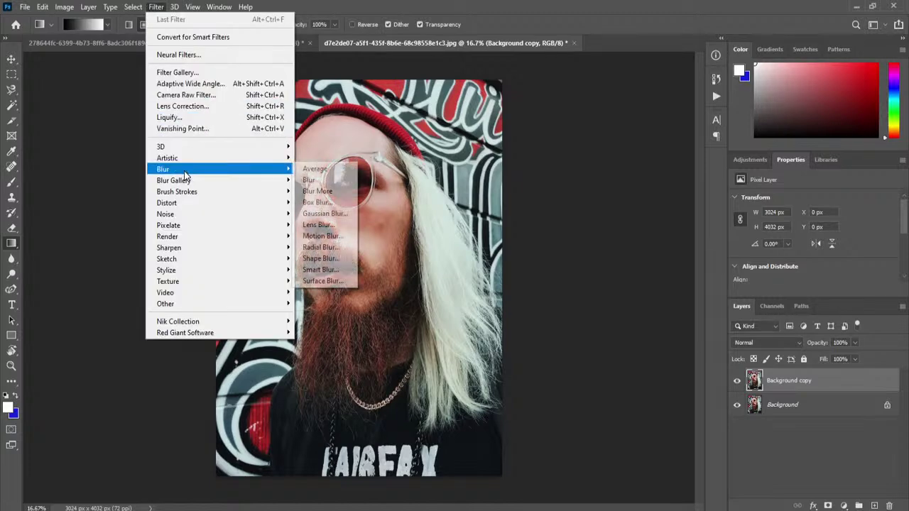
click(335, 226)
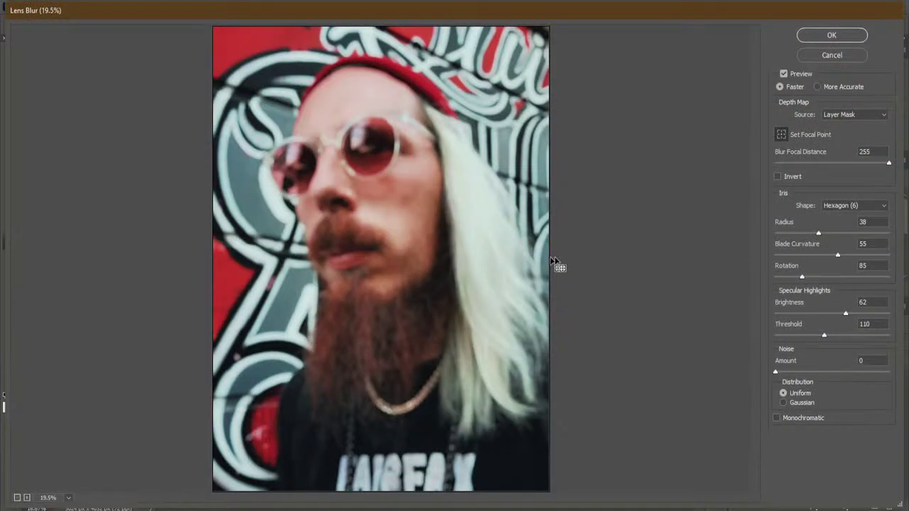
click(837, 233)
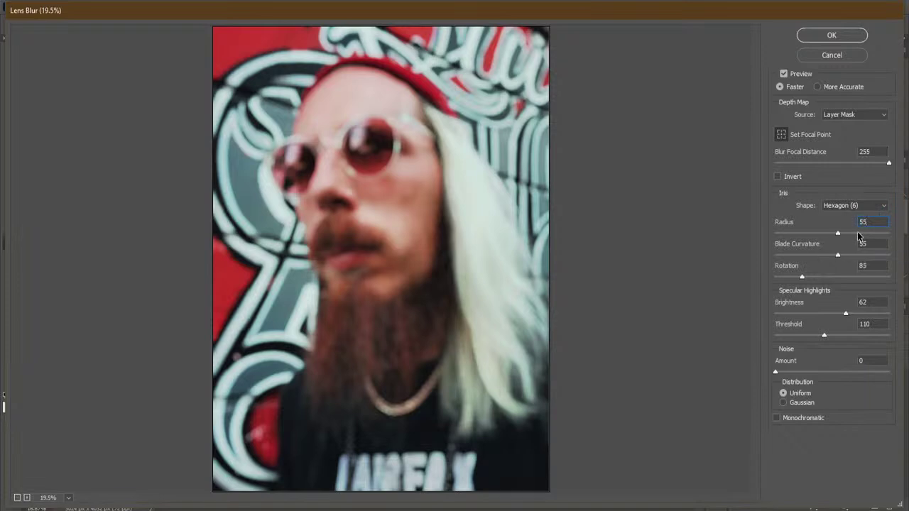
click(857, 233)
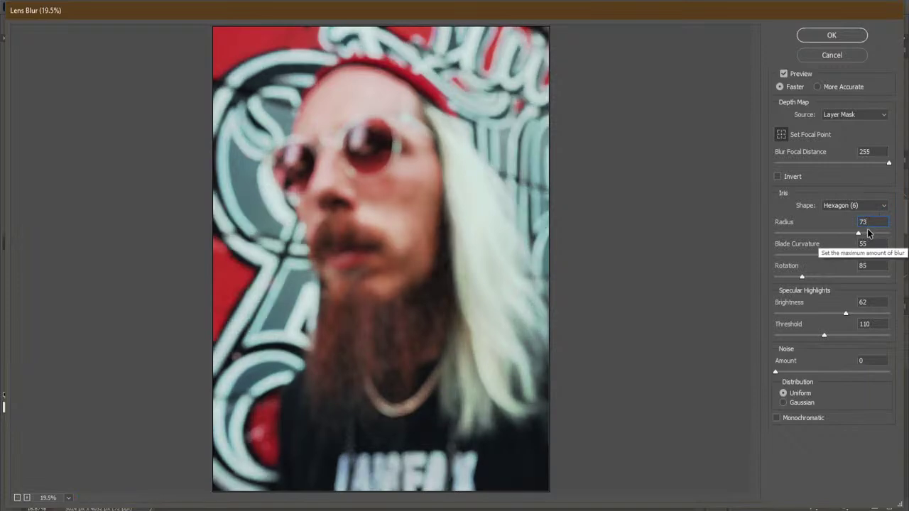
drag(859, 237, 891, 242)
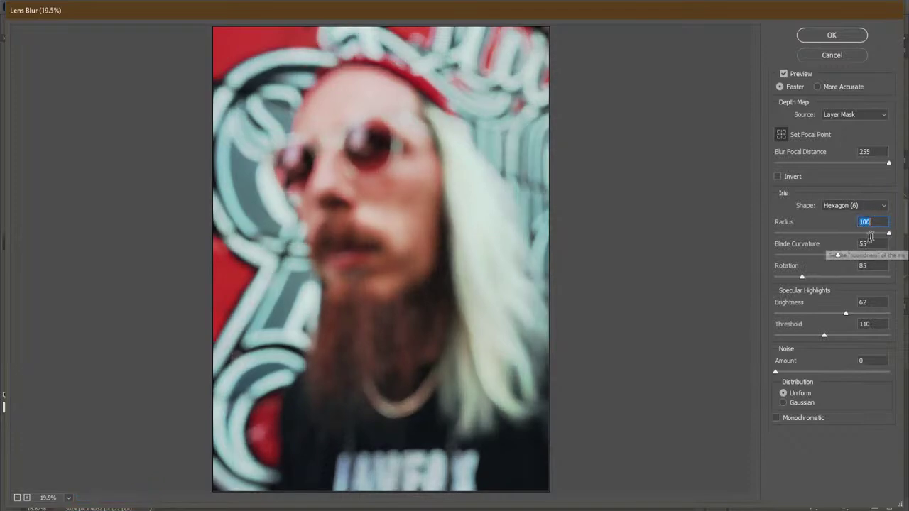
click(845, 37)
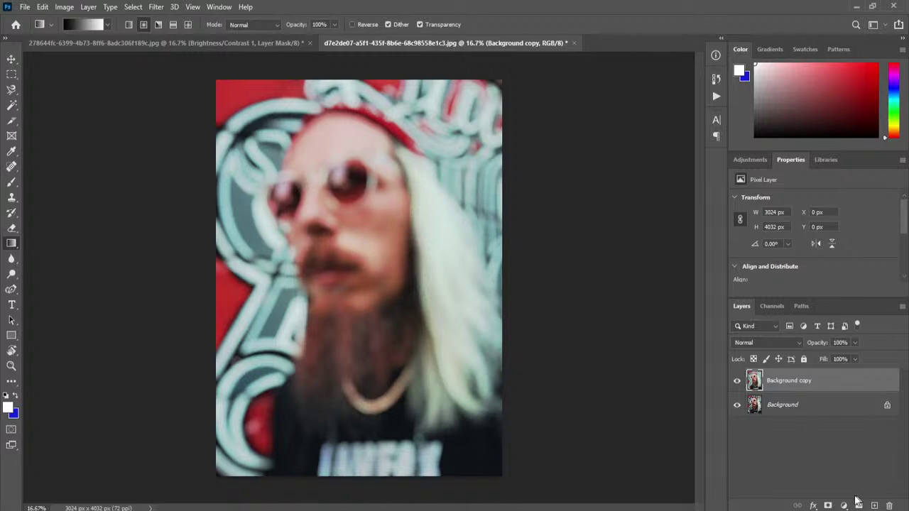
click(829, 506)
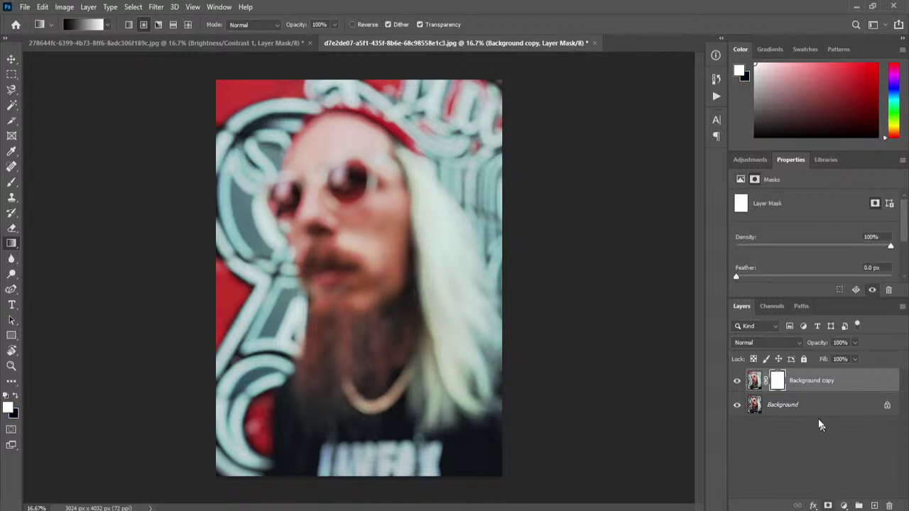
alt+click(778, 382)
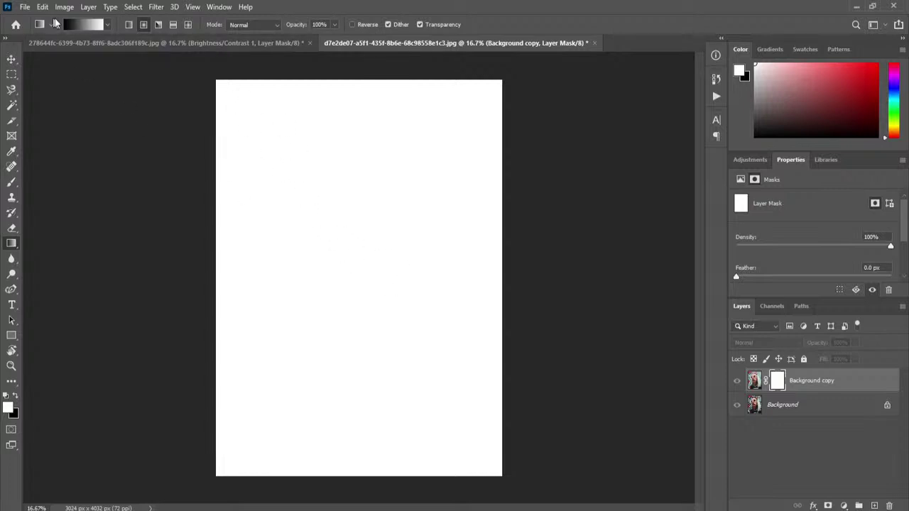
Step: Swap the gradient's colour stops so it runs from white to black, and accept the gradient
click(76, 26)
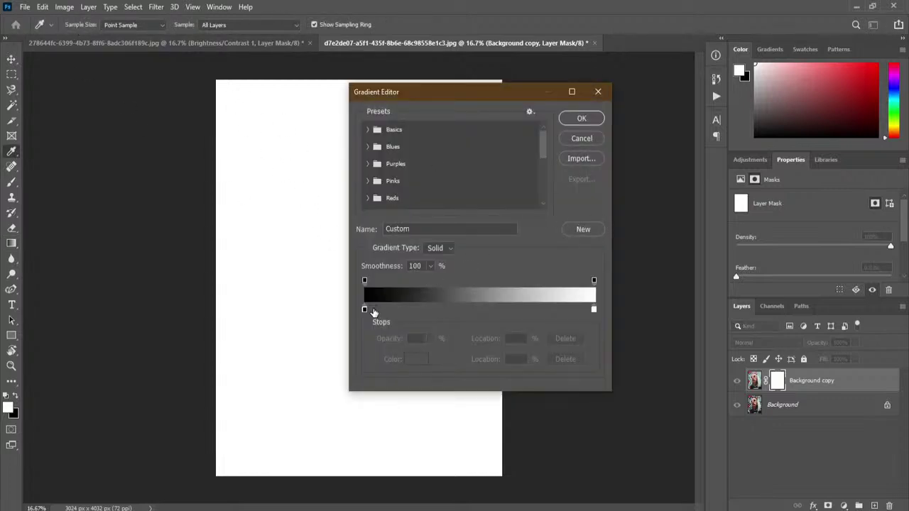
mouse_move(365, 309)
mouse_down()
mouse_move(550, 320)
mouse_move(594, 309)
mouse_move(364, 309)
mouse_up()
drag(543, 309, 597, 311)
click(575, 120)
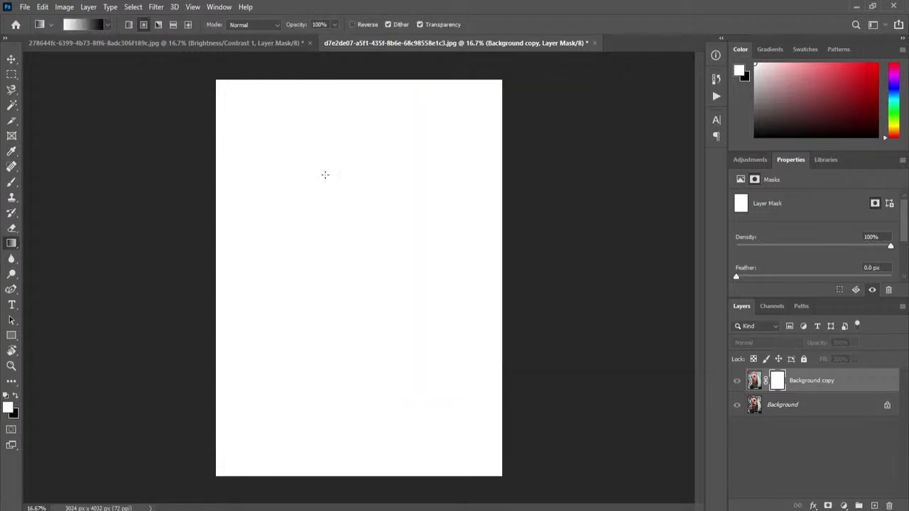
Step: Try two white-centred radial gradients on the blurred copy's mask, spanning from the centre to the upper corner, undoing each
drag(375, 282, 229, 74)
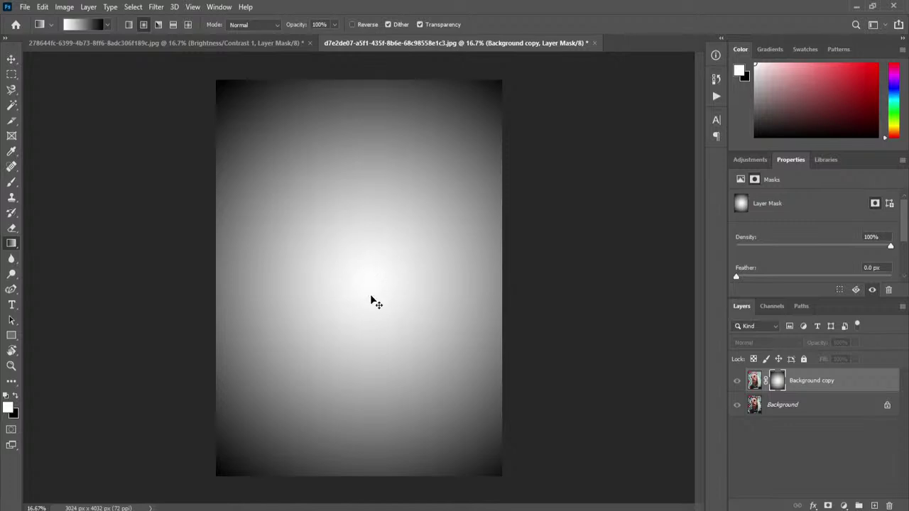
key(ctrl+z)
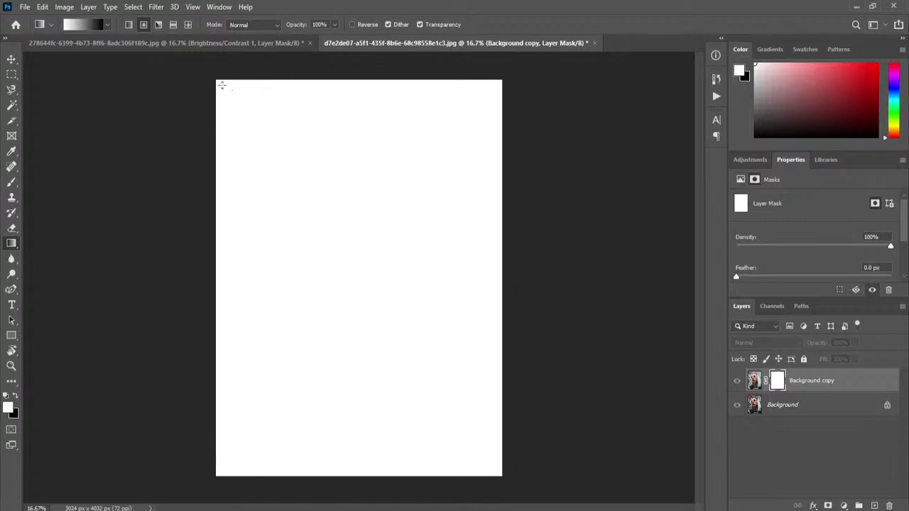
mouse_move(218, 82)
mouse_down()
mouse_move(359, 274)
mouse_move(260, 118)
mouse_move(223, 85)
mouse_up()
key(ctrl+z)
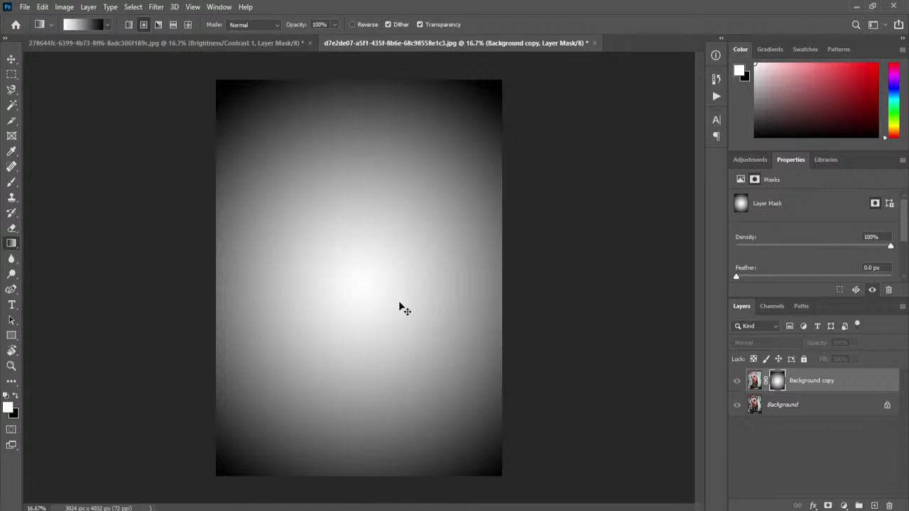
key(ctrl+z)
Step: Swap the gradient's colour stops so black is at the start and white at location 100%, and accept the gradient
click(77, 26)
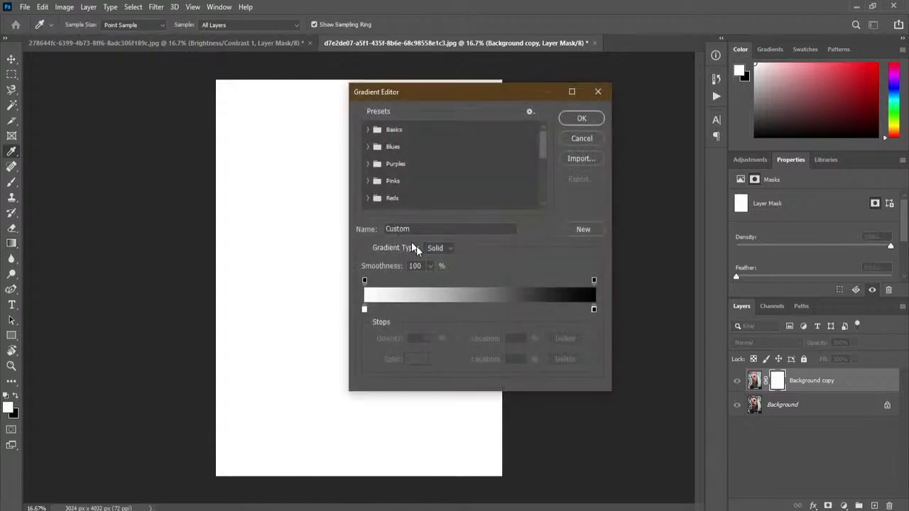
drag(364, 309, 526, 309)
drag(594, 310, 347, 310)
drag(527, 310, 625, 308)
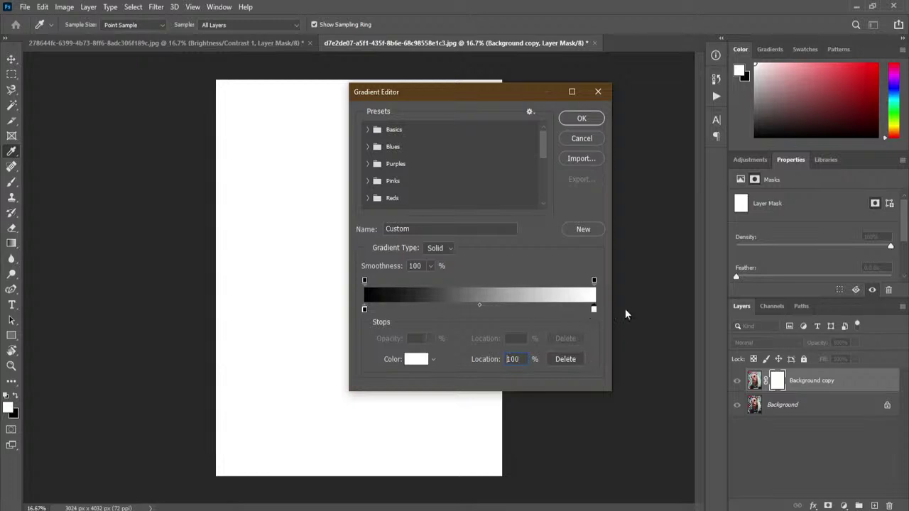
click(579, 117)
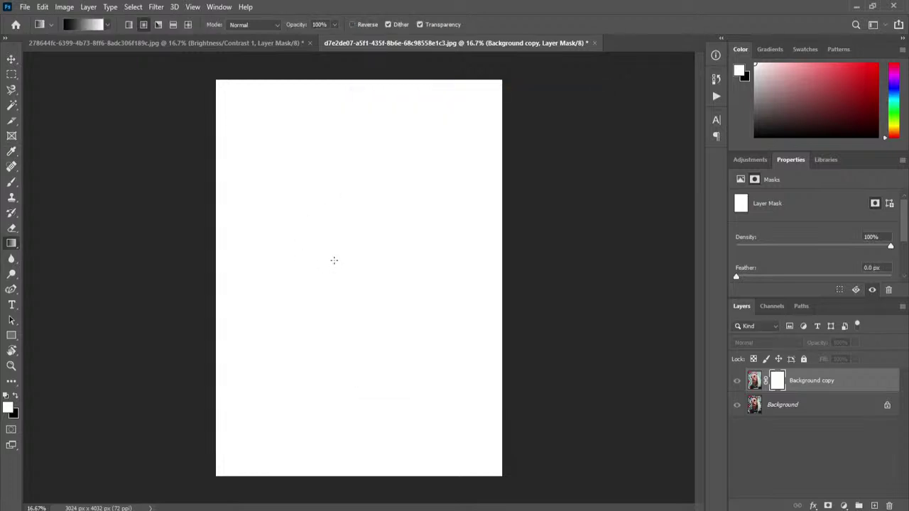
Step: Try two black-centred radial gradients on the blurred copy's mask, one within the canvas and one extending beyond it, undoing each
drag(363, 268, 234, 91)
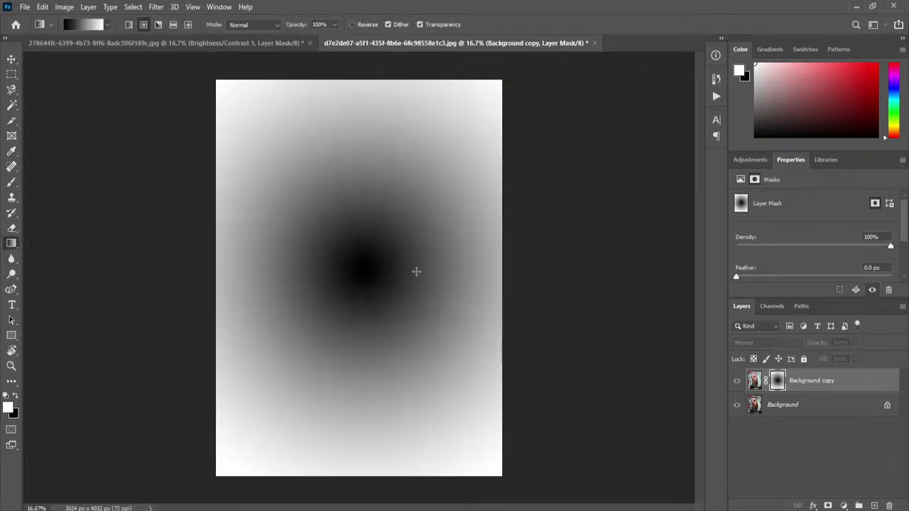
key(ctrl+z)
drag(423, 374, 156, 41)
key(ctrl+z)
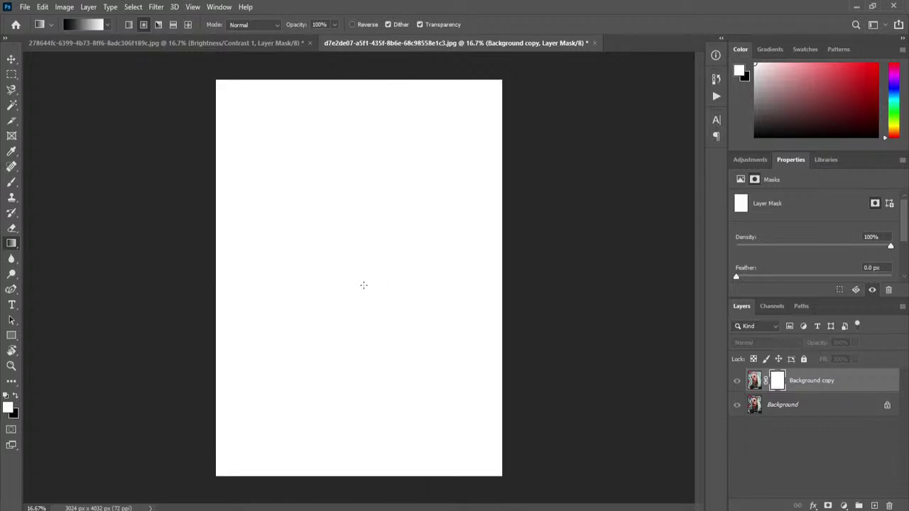
Step: Draw a black-centred radial gradient on the mask from the face to far outside the canvas, and compare the photo with the mask
scroll(360, 282, down, 3)
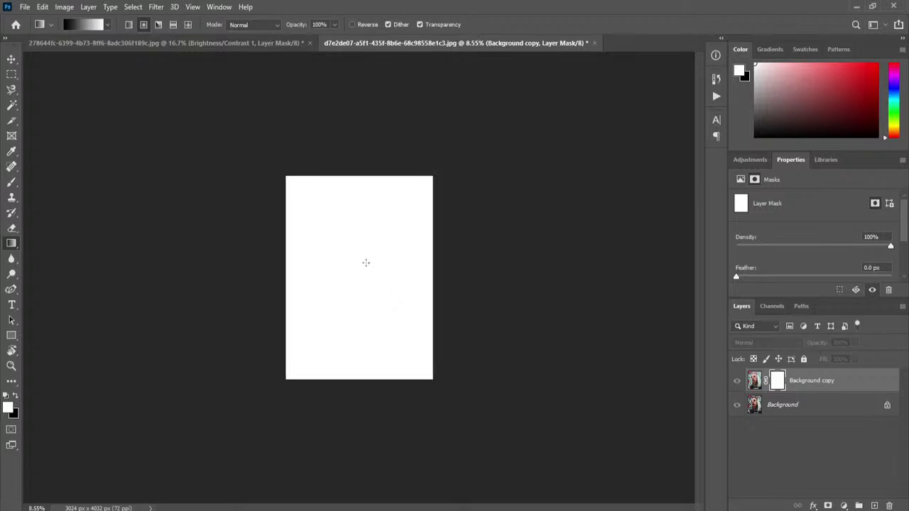
drag(347, 250, 77, 10)
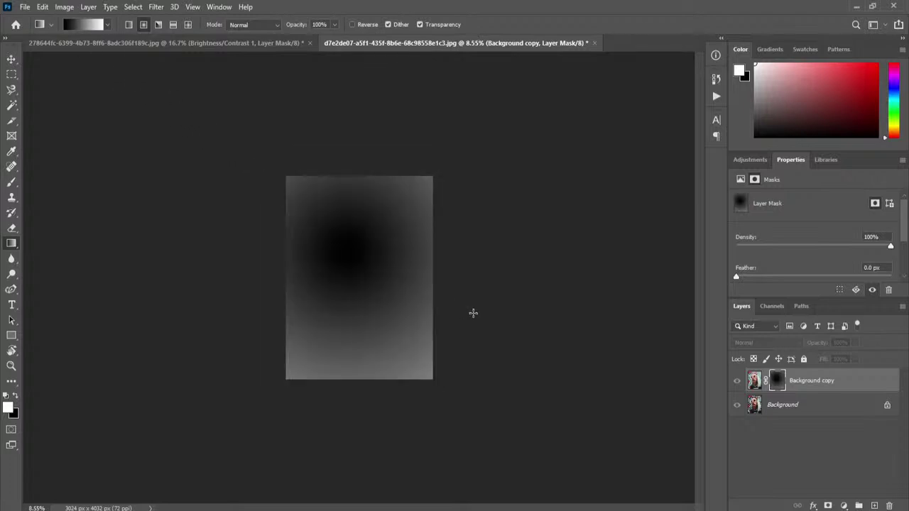
scroll(377, 284, up, 3)
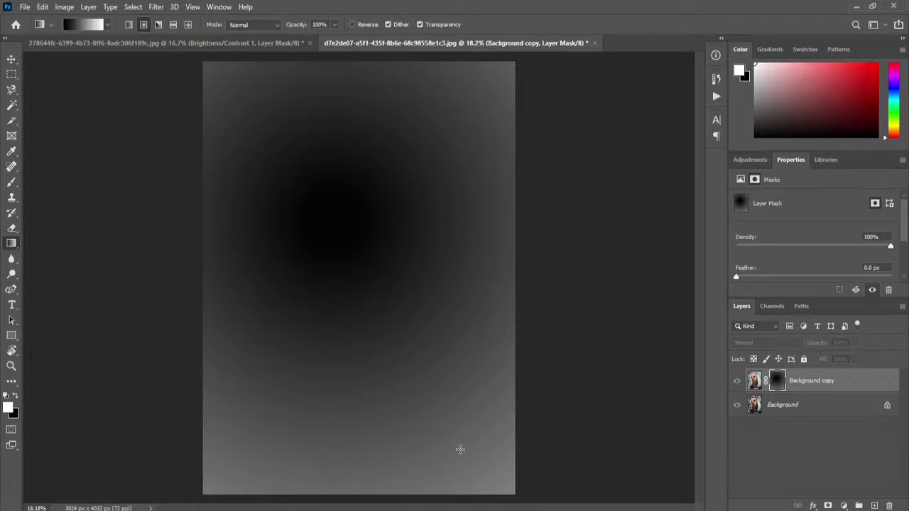
click(753, 382)
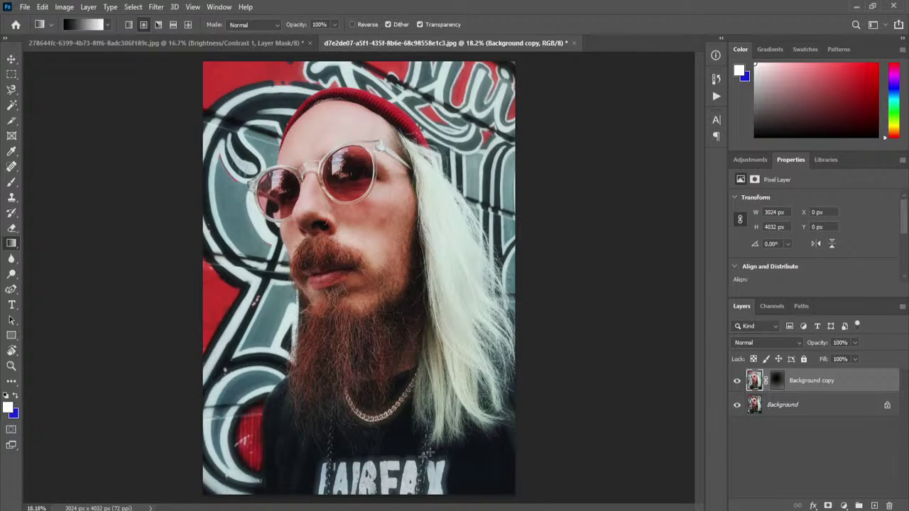
alt+click(776, 383)
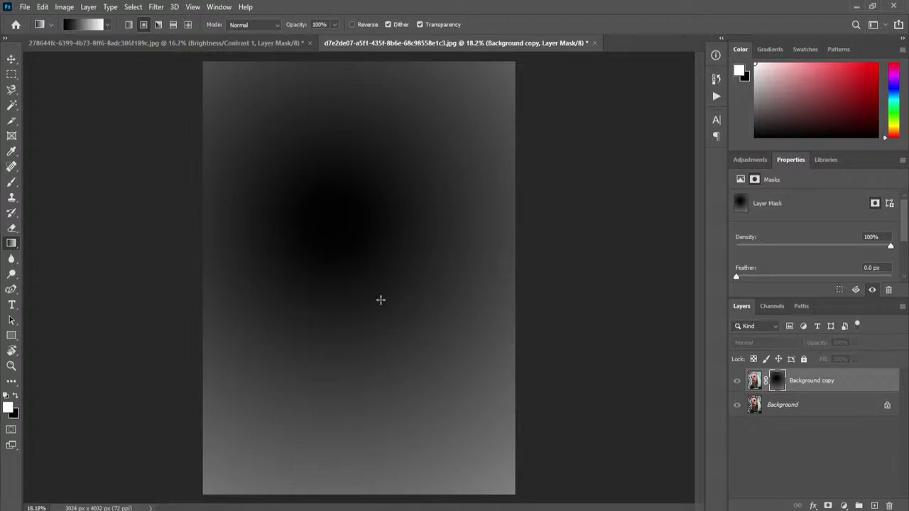
Step: Try three black-centred radial gradients of different lengths on the blurred copy's mask, undoing each
drag(351, 273, 264, 157)
key(ctrl+z)
drag(311, 205, 231, 87)
key(ctrl+z)
drag(314, 205, 204, 65)
key(ctrl+z)
Step: Draw a black-centred radial gradient on the mask from the face to beyond the photo's upper-left corner, and compare the photo with the mask
scroll(308, 198, down, 2)
drag(336, 224, 196, 61)
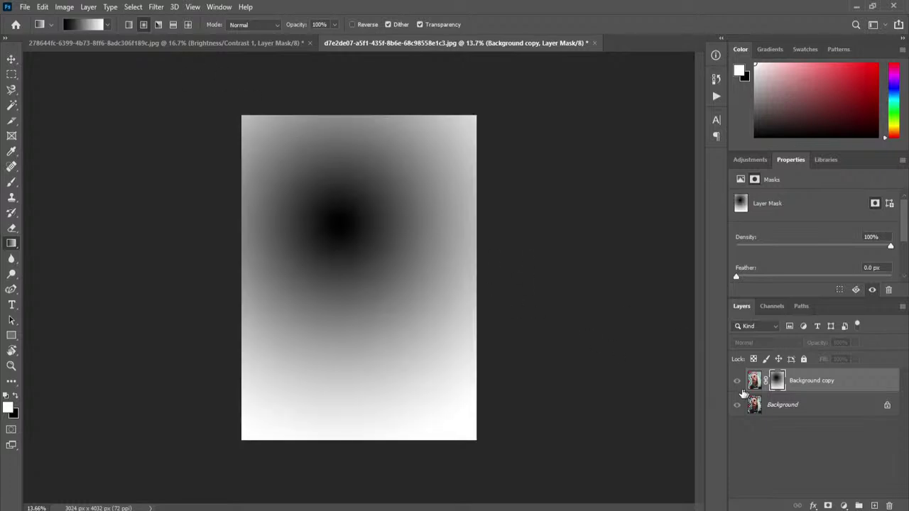
click(753, 381)
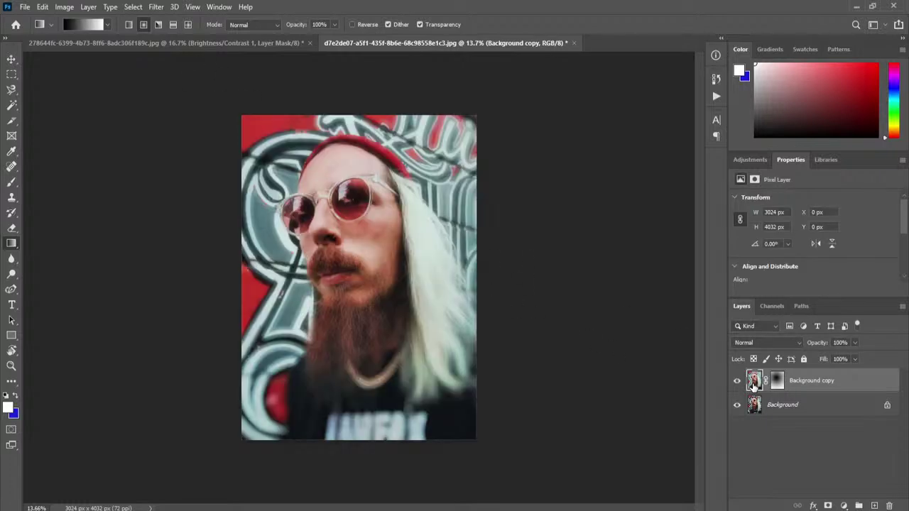
scroll(375, 234, up, 2)
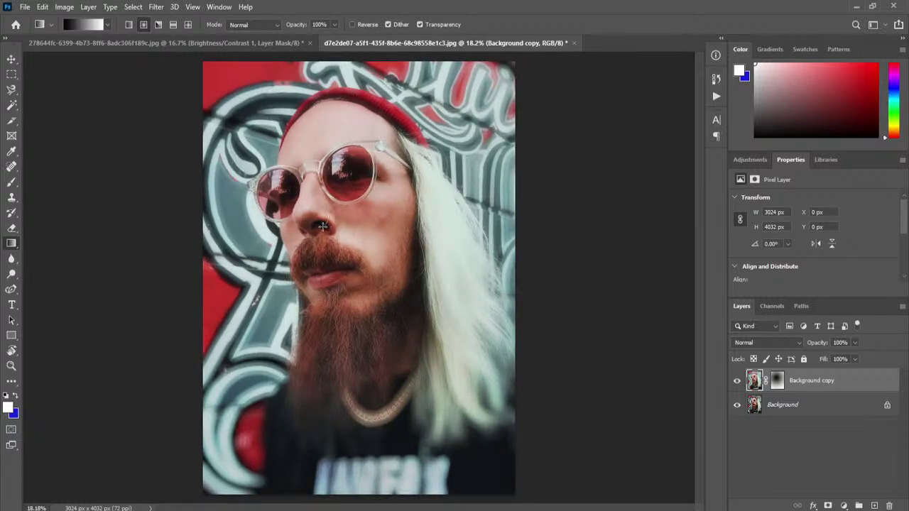
alt+click(777, 381)
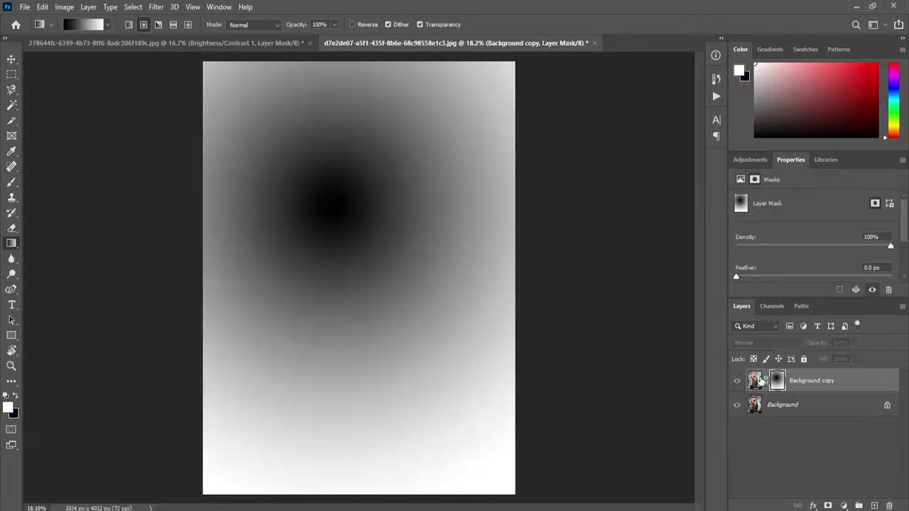
click(754, 381)
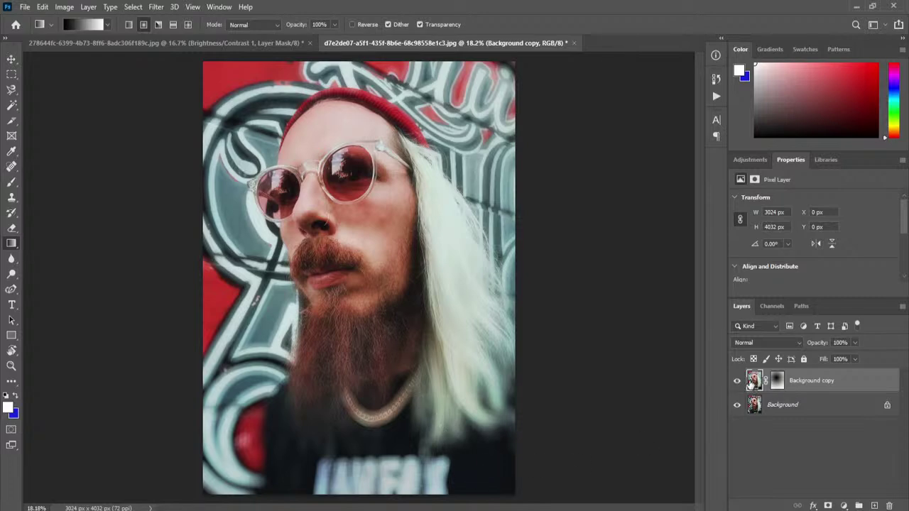
Step: Toggle the visibility of the blurred copy and the Background layer to examine how the gradient mask blends them
click(736, 382)
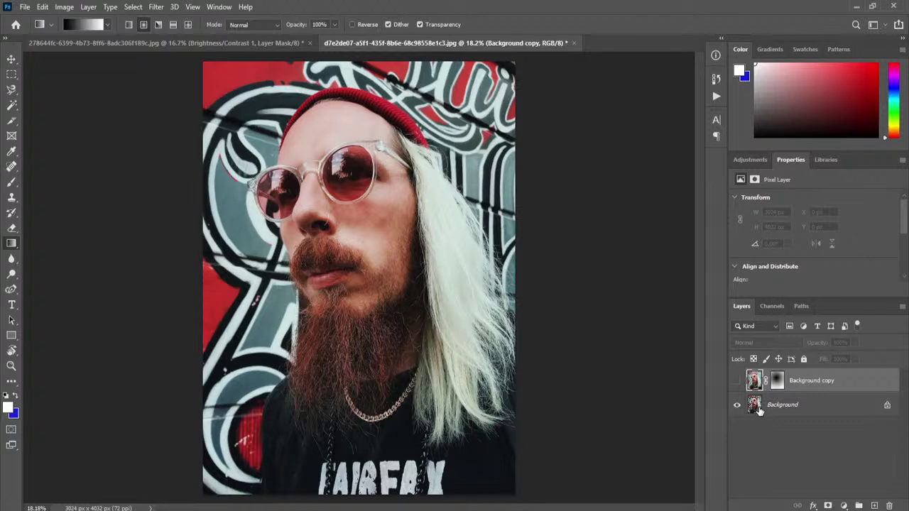
click(736, 405)
click(736, 381)
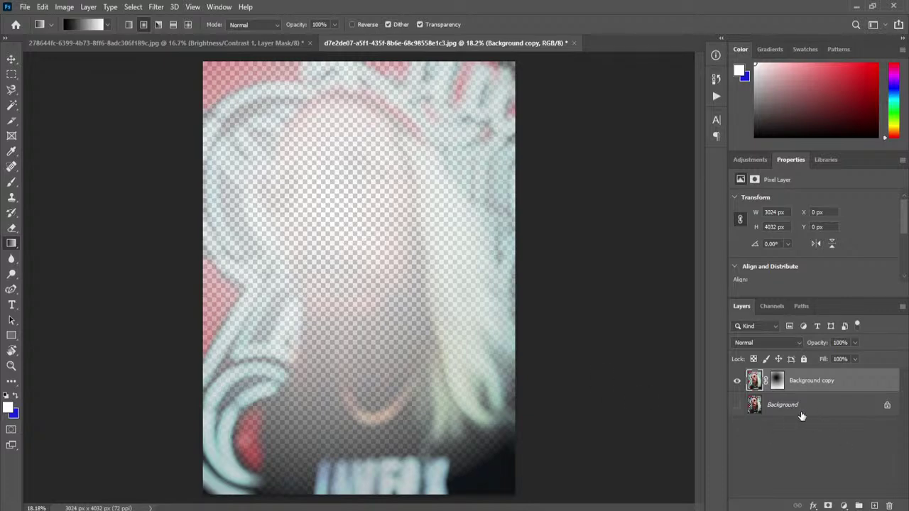
click(737, 408)
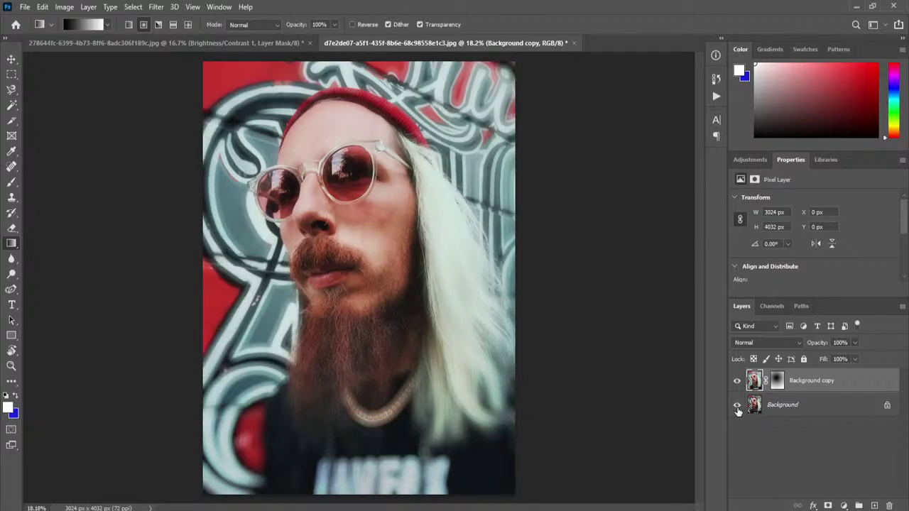
click(737, 408)
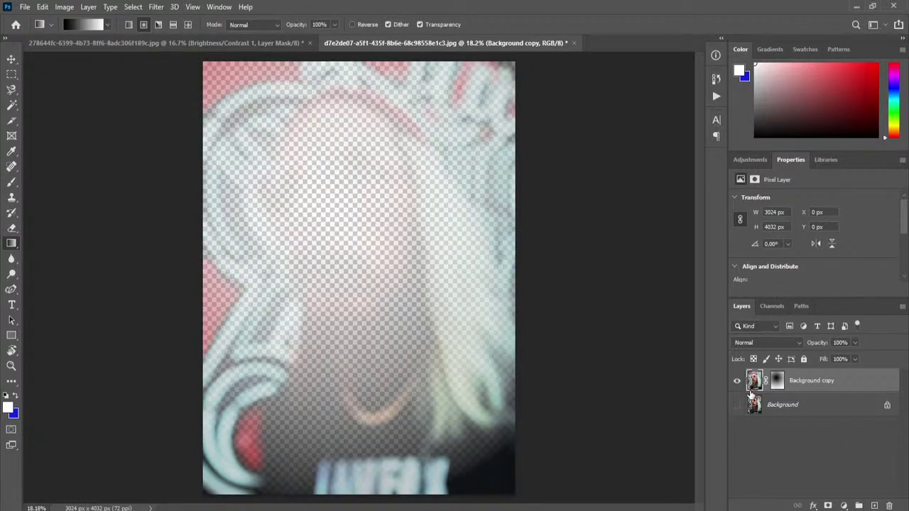
click(737, 407)
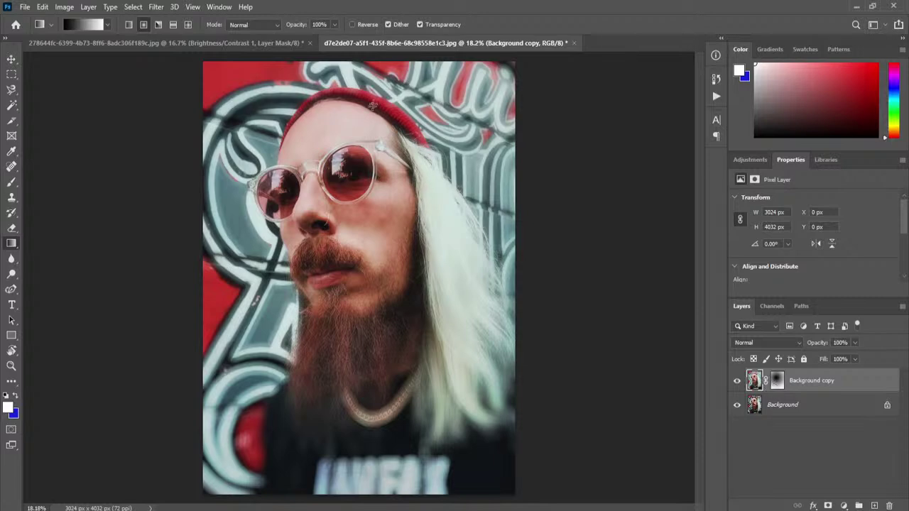
click(736, 405)
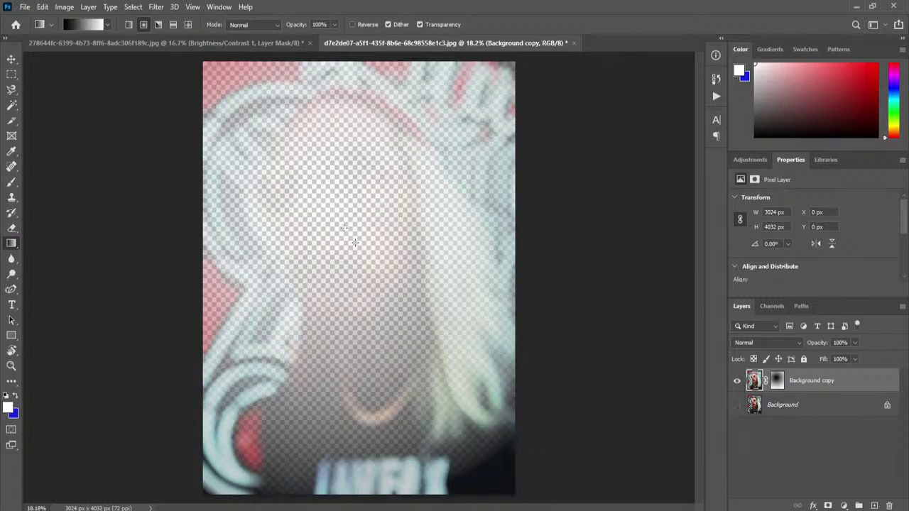
click(736, 405)
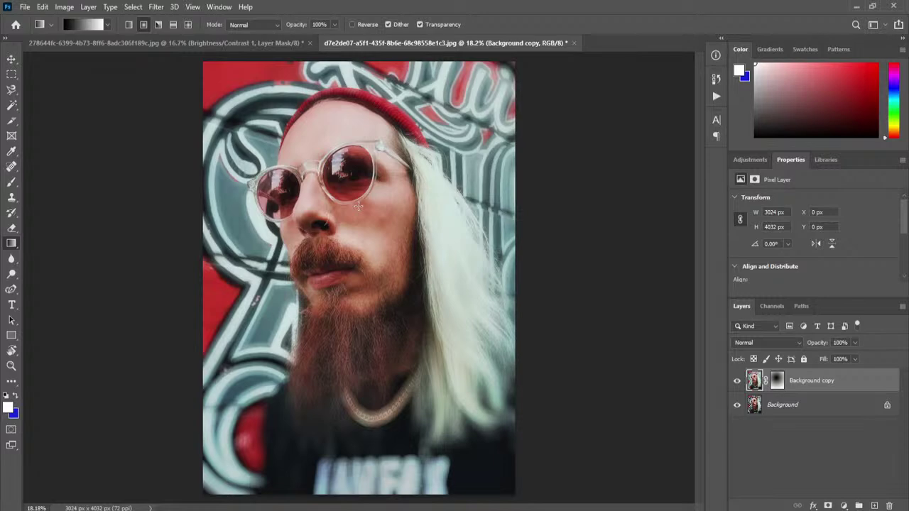
Step: Close the bearded man's portrait without saving, and display the Brightness/Contrast layer's mask in the selfie document
click(574, 42)
click(450, 200)
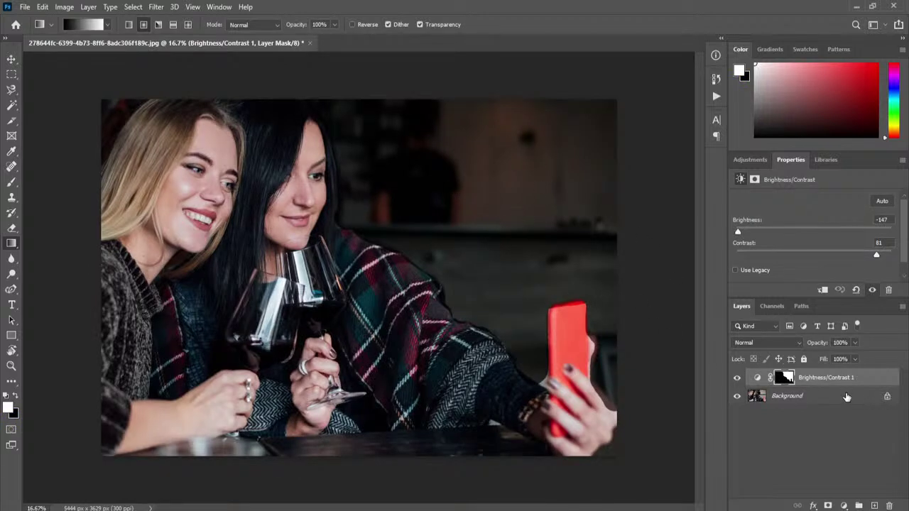
alt+click(785, 379)
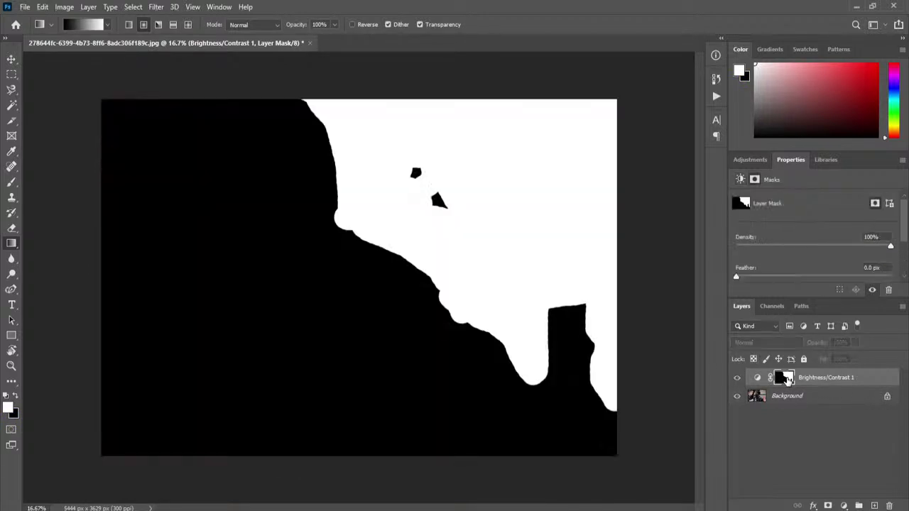
Step: Paint the whole Brightness/Contrast mask black with a 900 px brush, check the photo, and reselect the mask
click(11, 182)
click(17, 396)
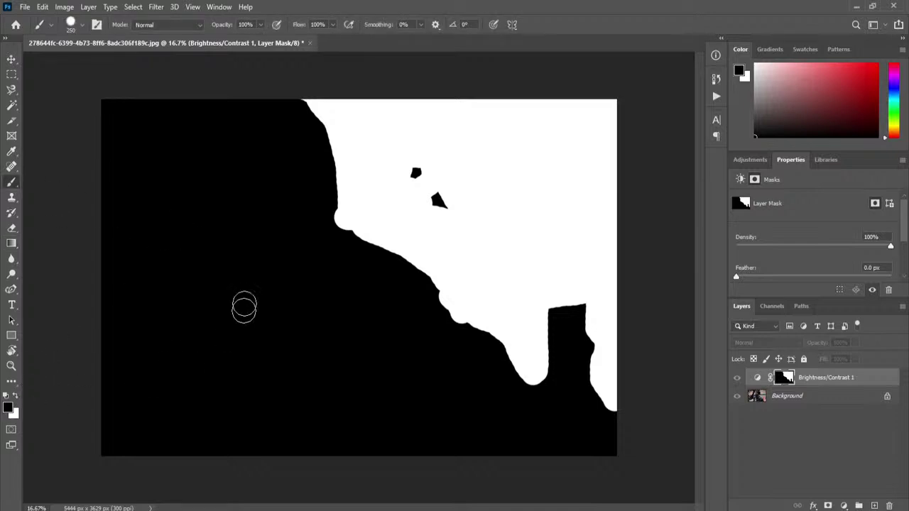
key(bracketright)
key(bracketright)
key(bracketright)
key(bracketright)
key(bracketright)
key(bracketright)
key(bracketright)
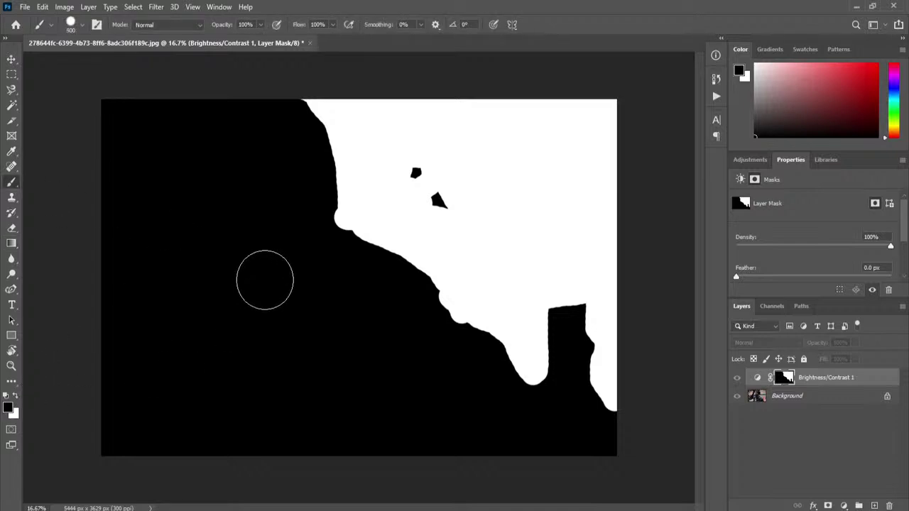
mouse_move(454, 287)
mouse_down()
mouse_move(369, 200)
mouse_move(453, 237)
mouse_move(320, 108)
mouse_move(405, 106)
mouse_move(430, 165)
mouse_move(429, 219)
mouse_move(537, 333)
mouse_move(517, 365)
mouse_move(627, 277)
mouse_move(609, 342)
mouse_up()
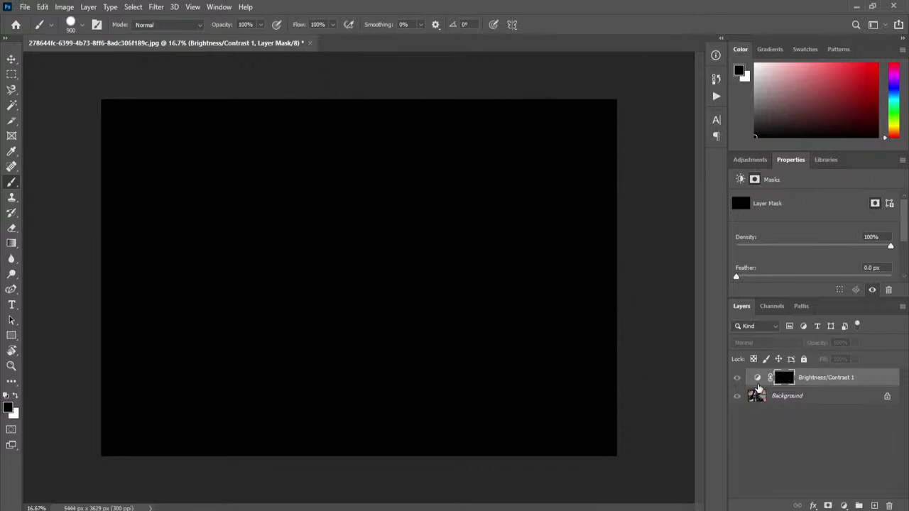
click(757, 377)
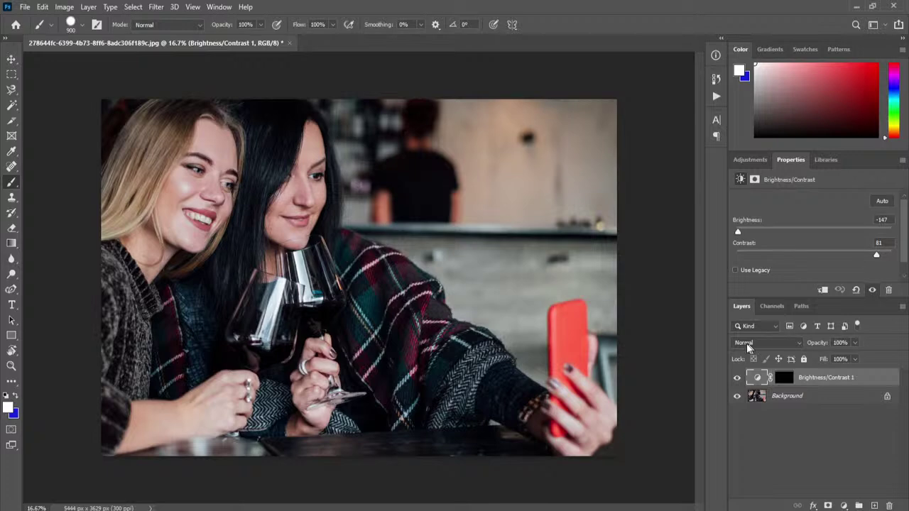
click(781, 378)
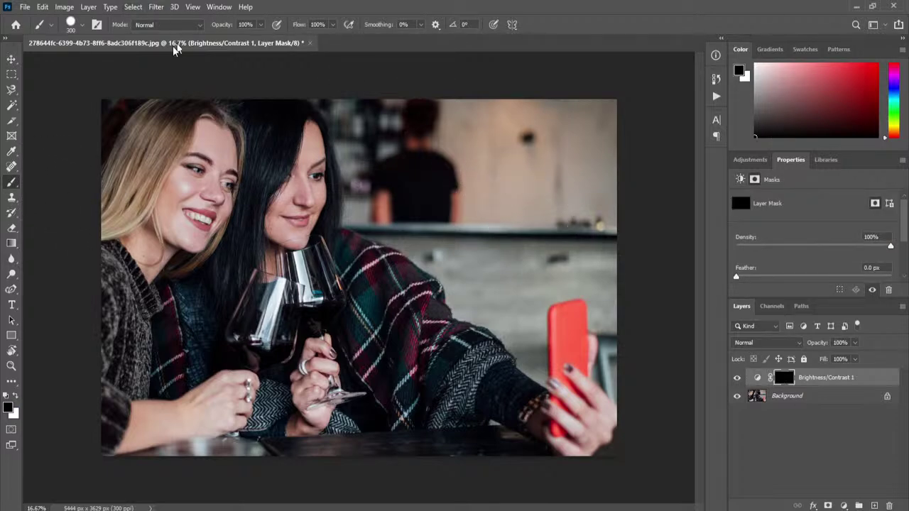
Step: Set the 300 px brush to 0% hardness
click(83, 26)
drag(129, 94, 63, 92)
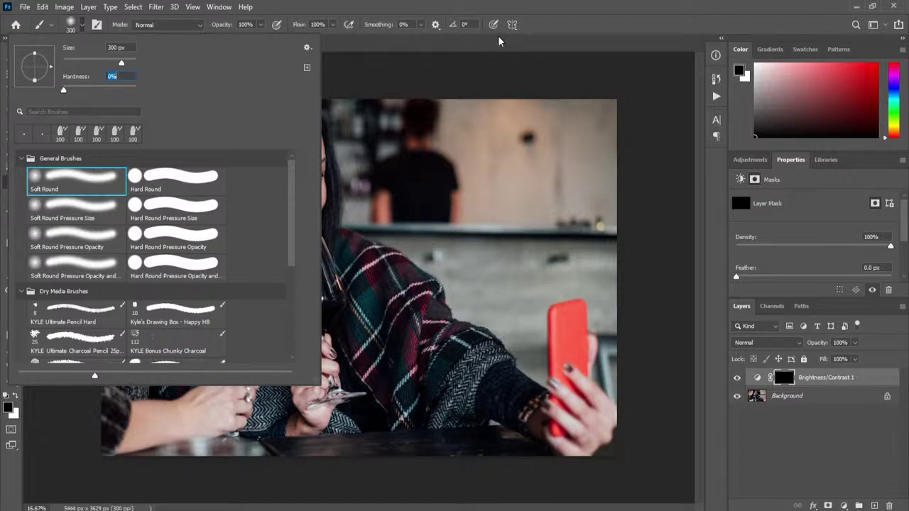
click(461, 55)
Step: Paint a soft white test stroke on the mask along the woman's plaid shoulder, and display the mask alone
scroll(364, 67, up, 2)
scroll(365, 67, up, 1)
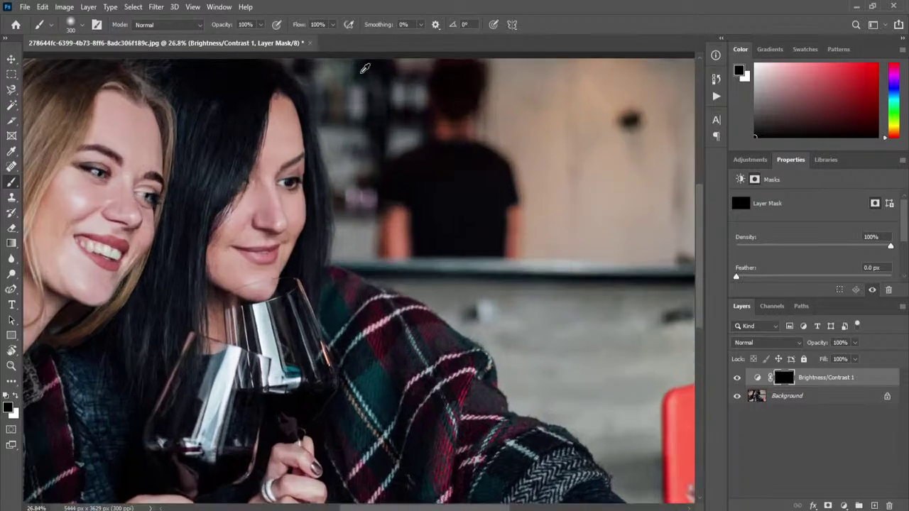
click(15, 397)
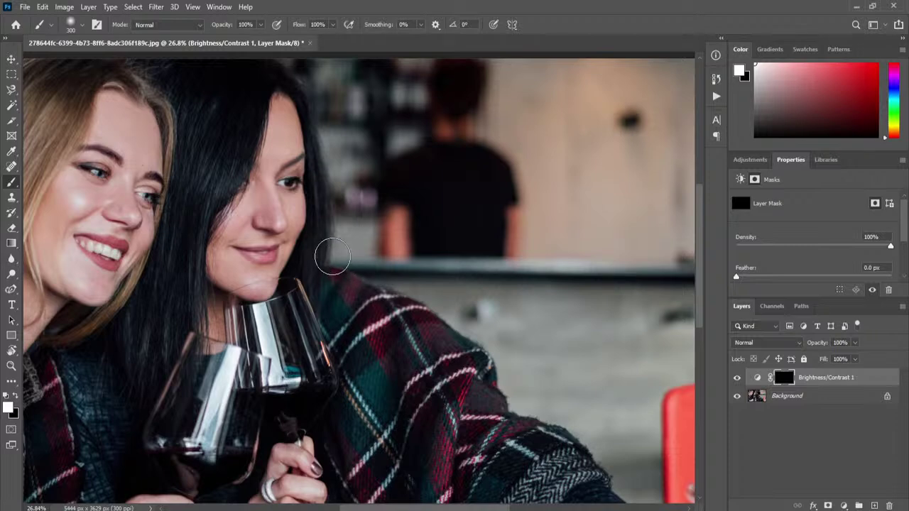
drag(428, 295, 480, 325)
alt+click(783, 380)
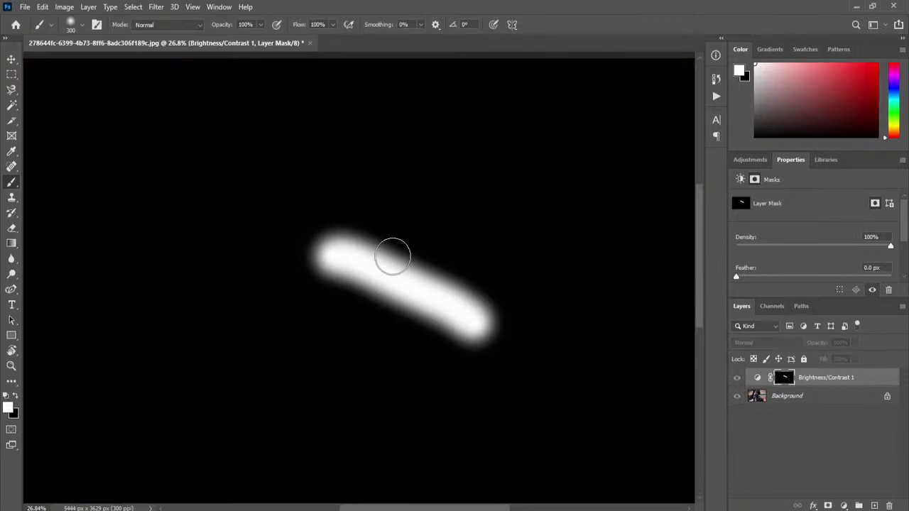
Step: Raise the brush hardness to maximum and paint a hard-edged white stroke above the soft one on the mask
click(82, 25)
drag(118, 91, 152, 91)
mouse_move(375, 132)
mouse_down()
mouse_move(429, 173)
mouse_move(523, 239)
mouse_up()
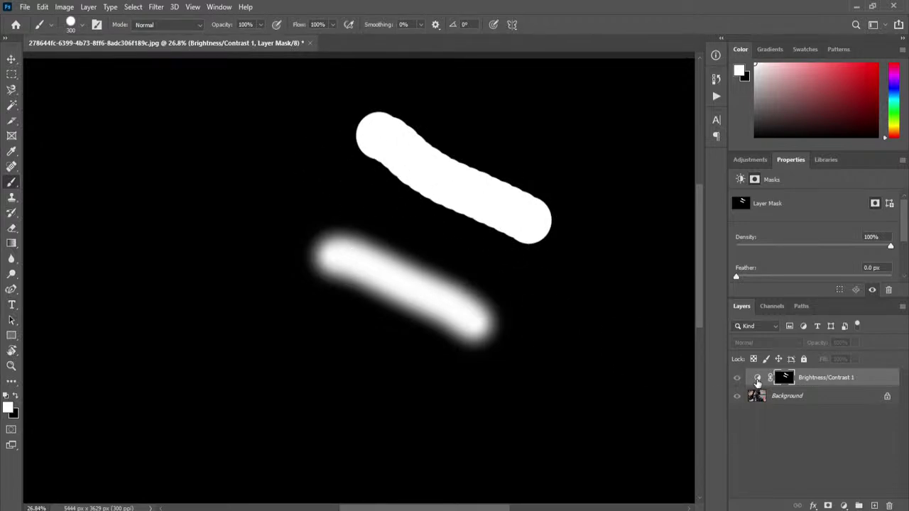
Step: Return the brush to its softest edge, show the photo again, and reselect the Brightness/Contrast mask for painting
click(81, 26)
drag(123, 91, 63, 90)
click(412, 46)
click(758, 379)
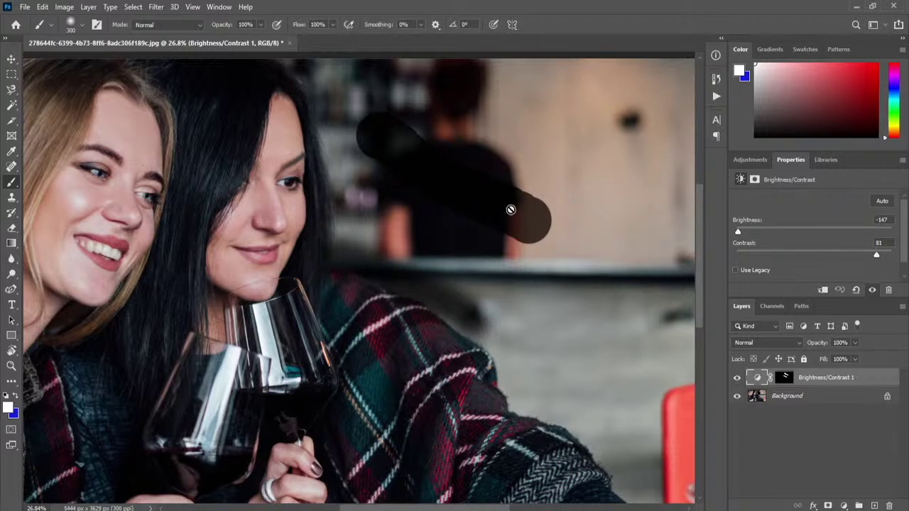
click(785, 377)
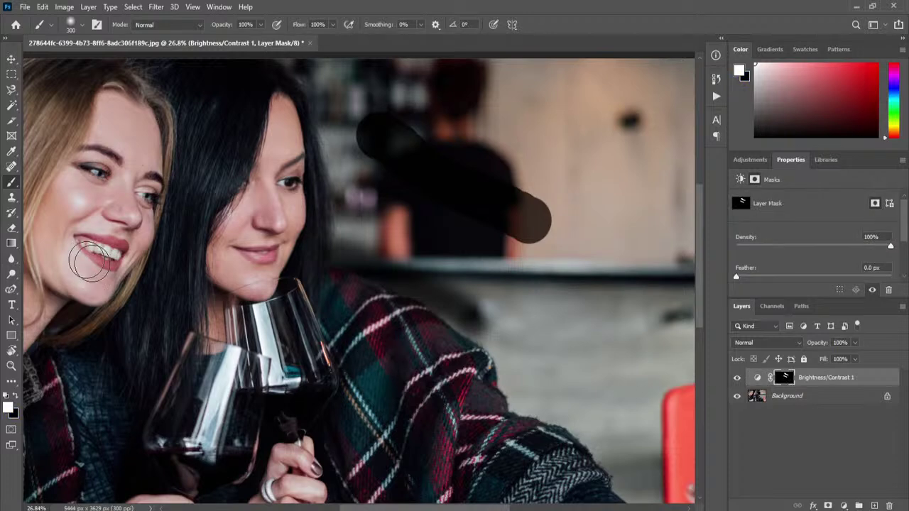
Step: Try a soft white stroke on the wall along the woman's arm, and undo all the test strokes on the mask
mouse_move(483, 321)
mouse_down()
mouse_move(507, 331)
mouse_move(434, 294)
mouse_move(531, 355)
mouse_move(451, 306)
mouse_move(547, 382)
mouse_move(517, 355)
mouse_move(529, 399)
mouse_move(509, 357)
mouse_move(514, 381)
mouse_move(374, 221)
mouse_move(442, 239)
mouse_up()
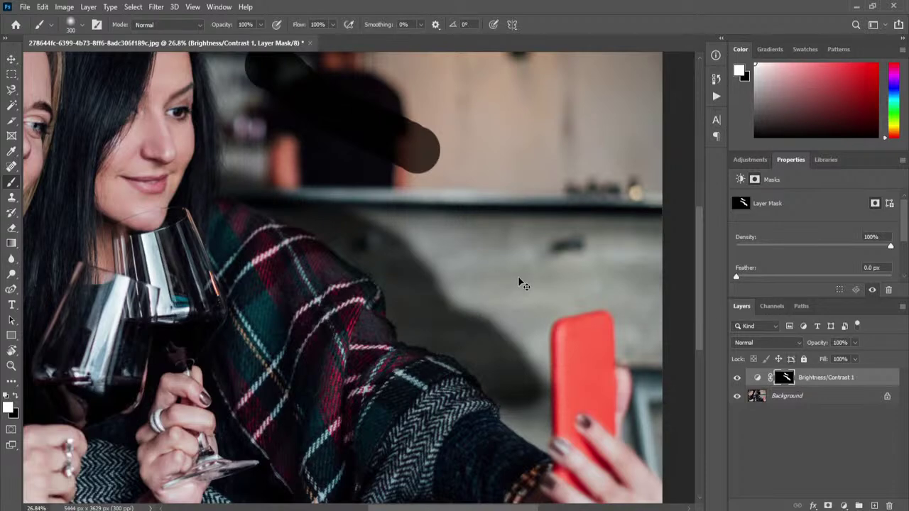
key(ctrl+z)
key(ctrl+z)
key(ctrl+z)
key(ctrl+z)
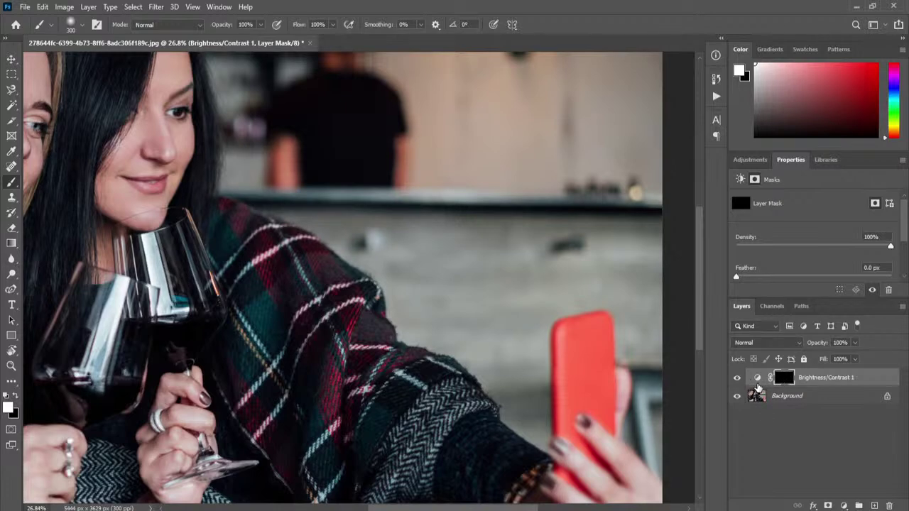
Step: Set the foreground colour to a light grey and paint a soft stroke on the mask over the wall beside the plaid shawl
click(756, 378)
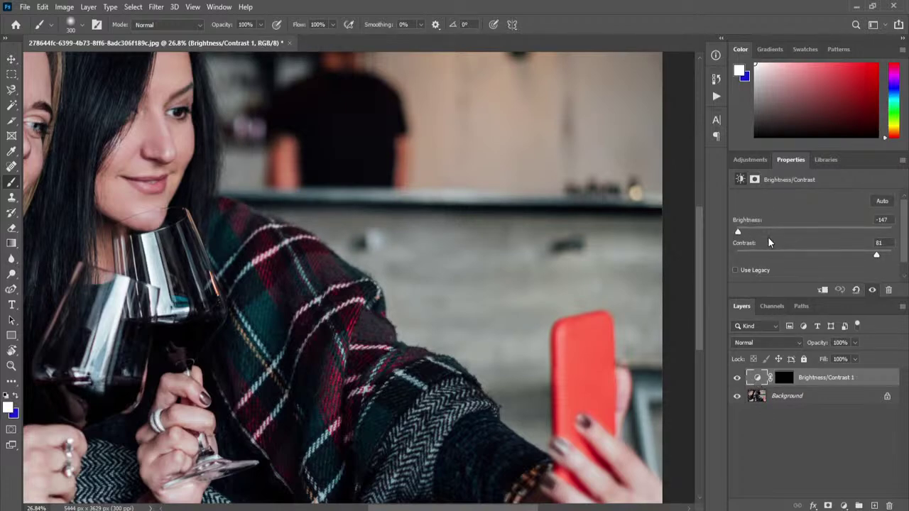
click(784, 378)
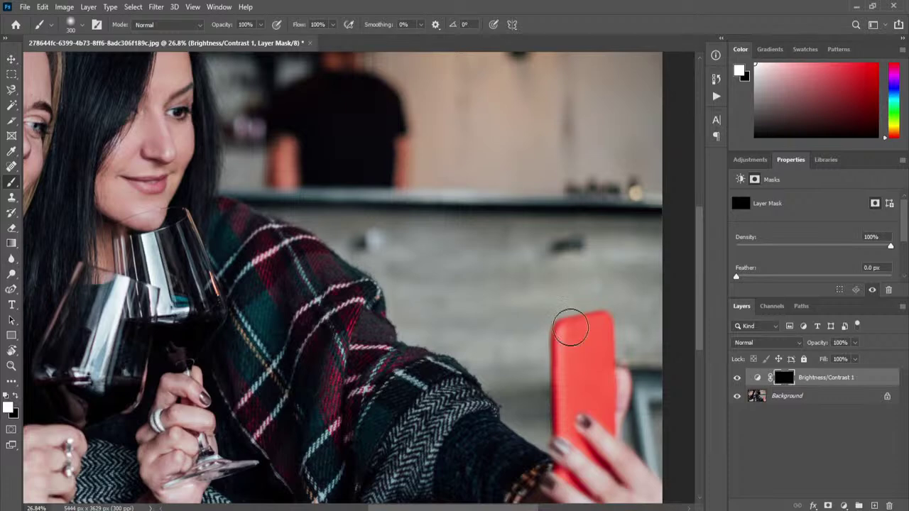
click(9, 408)
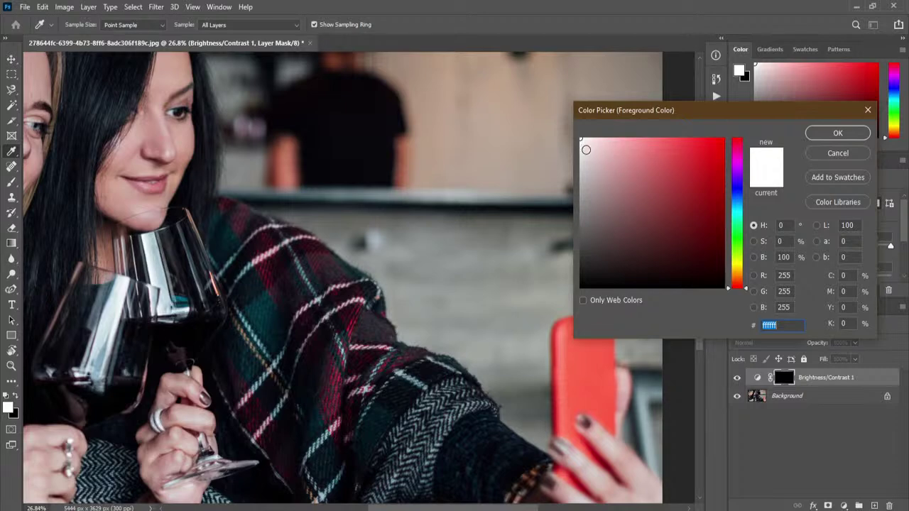
drag(571, 152, 562, 165)
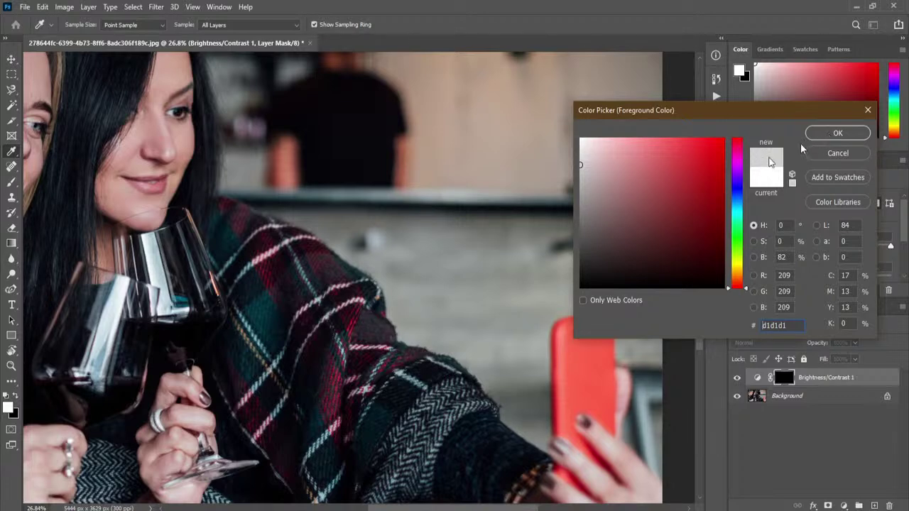
mouse_move(579, 165)
mouse_down()
mouse_move(573, 217)
mouse_move(565, 171)
mouse_move(590, 176)
mouse_up()
click(827, 132)
key(b)
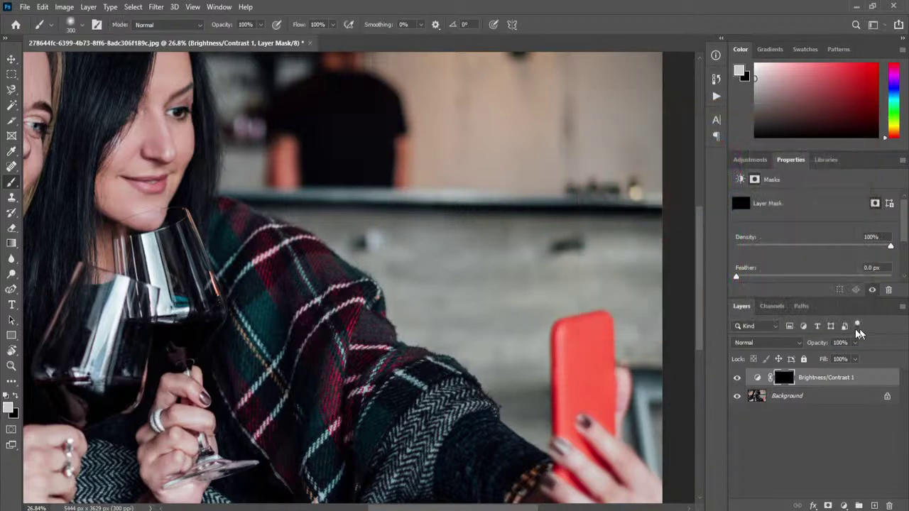
mouse_move(384, 206)
mouse_down()
mouse_move(406, 247)
mouse_move(421, 256)
mouse_move(421, 276)
mouse_move(352, 220)
mouse_move(382, 223)
mouse_move(402, 259)
mouse_up()
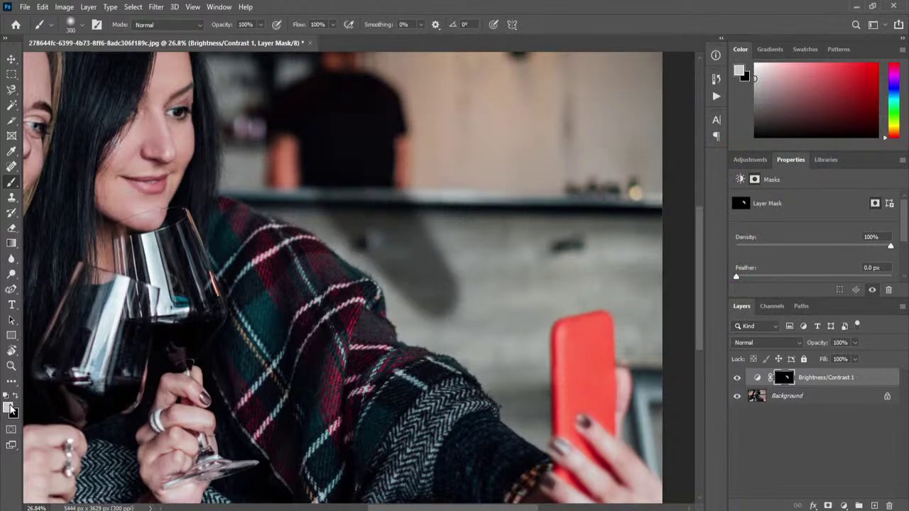
Step: Set the foreground colour to dark grey 4a4a4a and paint a soft test stroke on the mask over the background wall
click(9, 407)
text(4a4a4a)
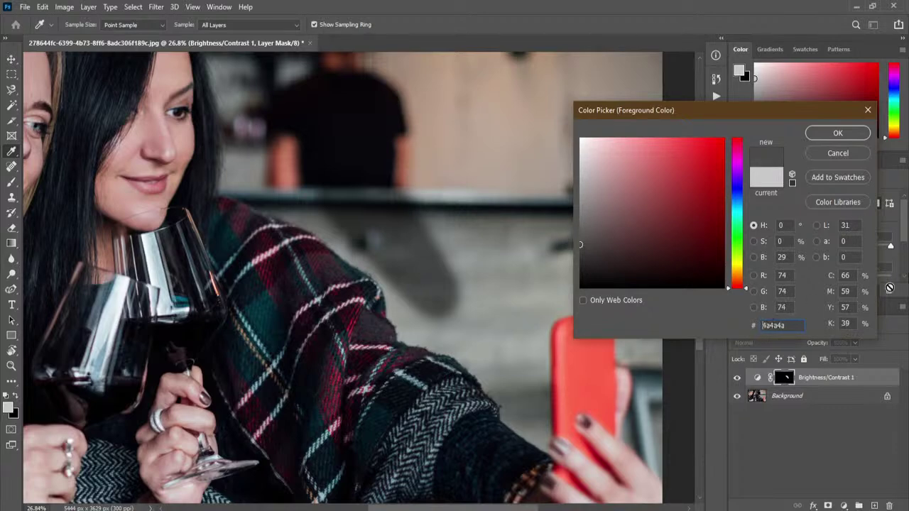
click(838, 132)
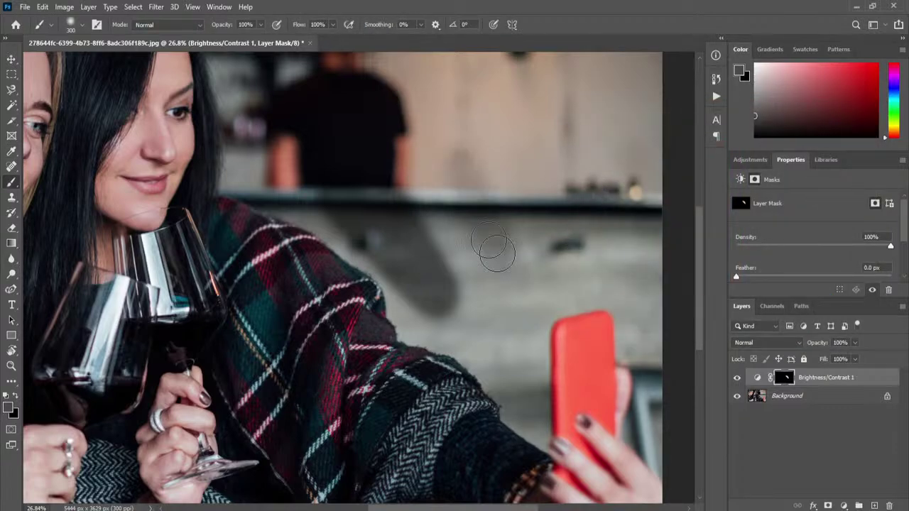
mouse_move(484, 164)
mouse_down()
mouse_move(436, 164)
mouse_move(472, 240)
mouse_move(445, 209)
mouse_move(460, 186)
mouse_move(509, 247)
mouse_move(389, 297)
mouse_up()
Step: Change the foreground colour to near-white and paint a soft test stroke on the mask over the wall above the phone
click(9, 408)
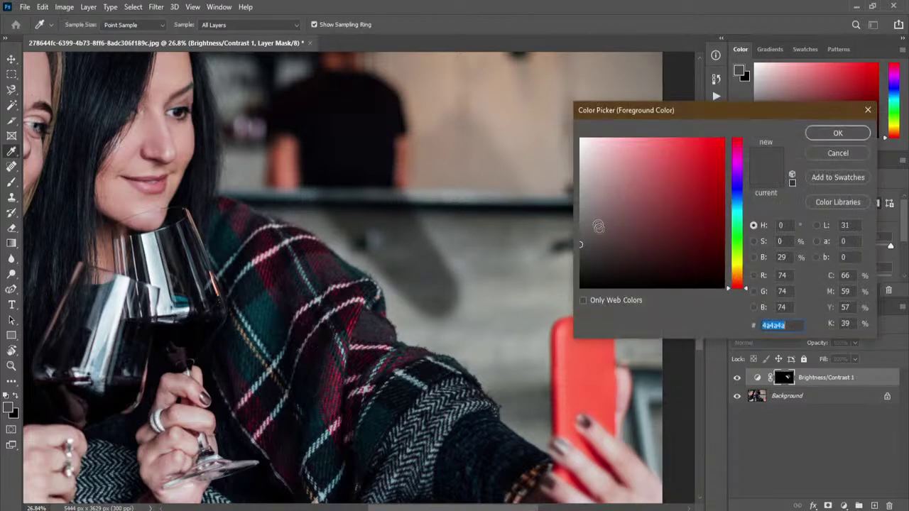
mouse_move(582, 162)
mouse_down()
mouse_move(614, 174)
mouse_move(579, 184)
mouse_move(528, 257)
mouse_move(534, 190)
mouse_move(561, 155)
mouse_move(561, 178)
mouse_up()
click(833, 133)
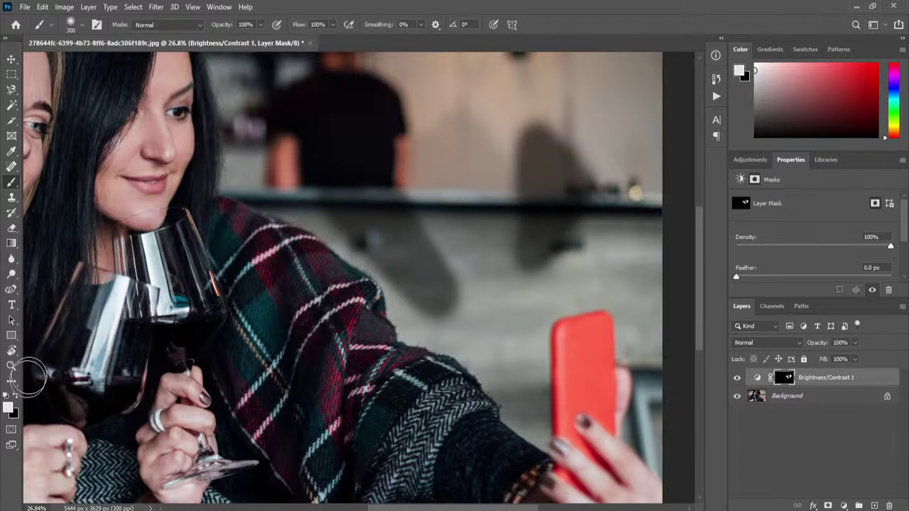
Step: Set the foreground colour to grey b7b7b7 and paint the mask over the wall between the plaid shawl and the phone
click(9, 409)
drag(597, 173, 571, 178)
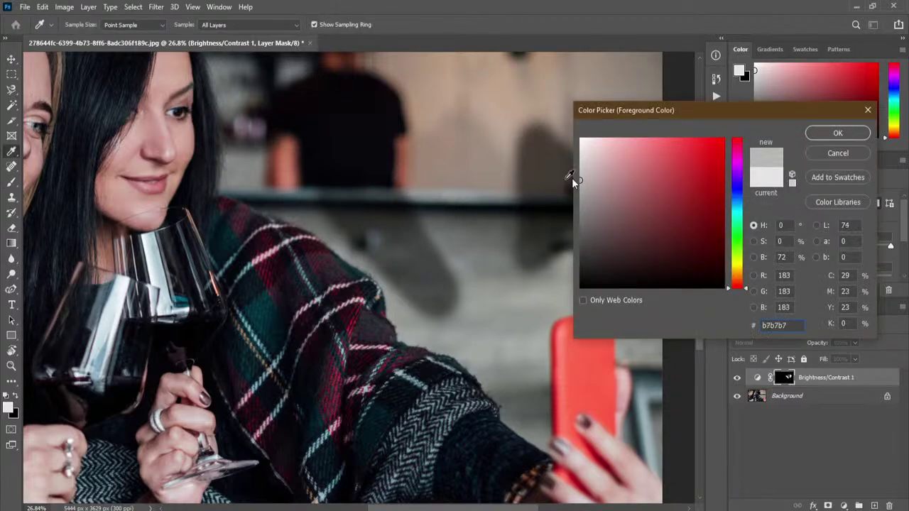
click(838, 133)
mouse_move(438, 273)
mouse_down()
mouse_move(425, 296)
mouse_move(467, 231)
mouse_move(400, 197)
mouse_move(436, 168)
mouse_move(446, 139)
mouse_move(489, 154)
mouse_move(518, 186)
mouse_move(550, 197)
mouse_move(540, 249)
mouse_move(479, 290)
mouse_move(423, 308)
mouse_move(413, 325)
mouse_move(394, 274)
mouse_move(409, 327)
mouse_move(486, 363)
mouse_move(512, 407)
mouse_move(474, 345)
mouse_move(418, 383)
mouse_move(425, 389)
mouse_move(419, 227)
mouse_move(406, 301)
mouse_move(376, 258)
mouse_move(389, 315)
mouse_move(366, 249)
mouse_move(491, 232)
mouse_move(430, 251)
mouse_move(493, 243)
mouse_move(528, 320)
mouse_move(533, 346)
mouse_move(520, 378)
mouse_move(564, 449)
mouse_move(533, 144)
mouse_move(547, 290)
mouse_move(537, 327)
mouse_move(503, 187)
mouse_up()
drag(297, 138, 435, 238)
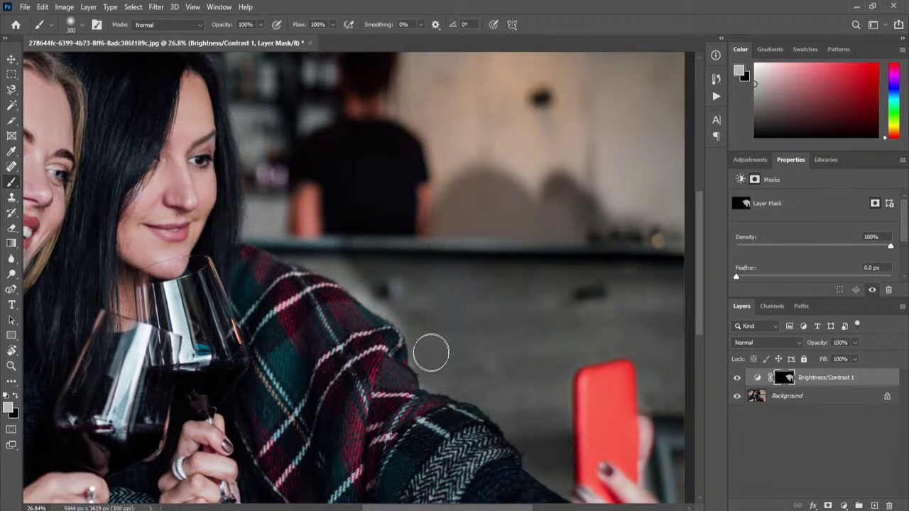
Step: Extend the grey mask painting along the dark-haired woman's hair up to the photo's upper edge and around the shawl, arm and phone
mouse_move(382, 296)
mouse_down()
mouse_move(329, 256)
mouse_move(255, 232)
mouse_move(265, 221)
mouse_move(256, 149)
mouse_move(258, 223)
mouse_move(305, 186)
mouse_up()
drag(392, 150, 438, 319)
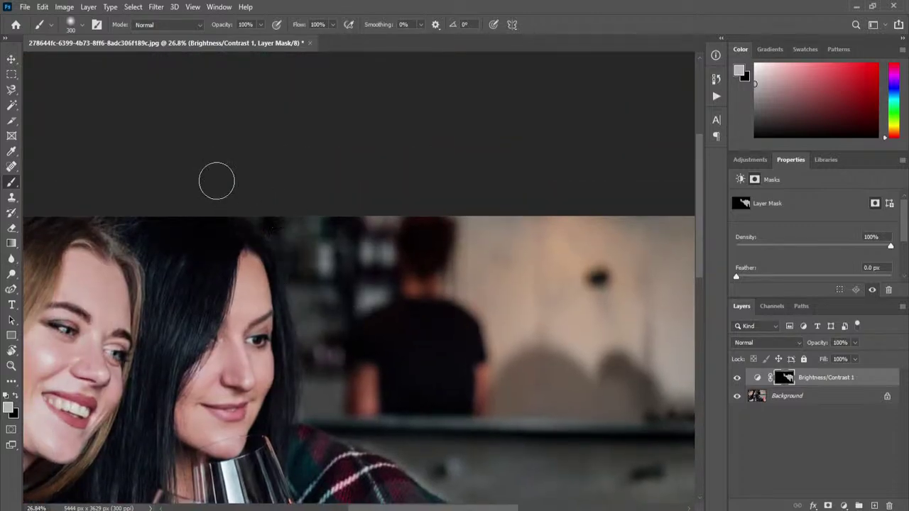
drag(454, 284, 294, 132)
drag(331, 184, 395, 230)
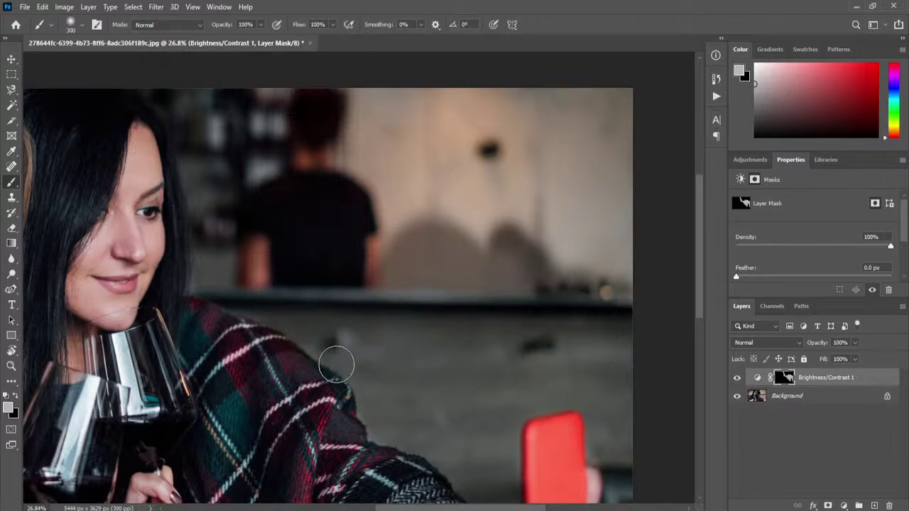
drag(416, 322, 366, 208)
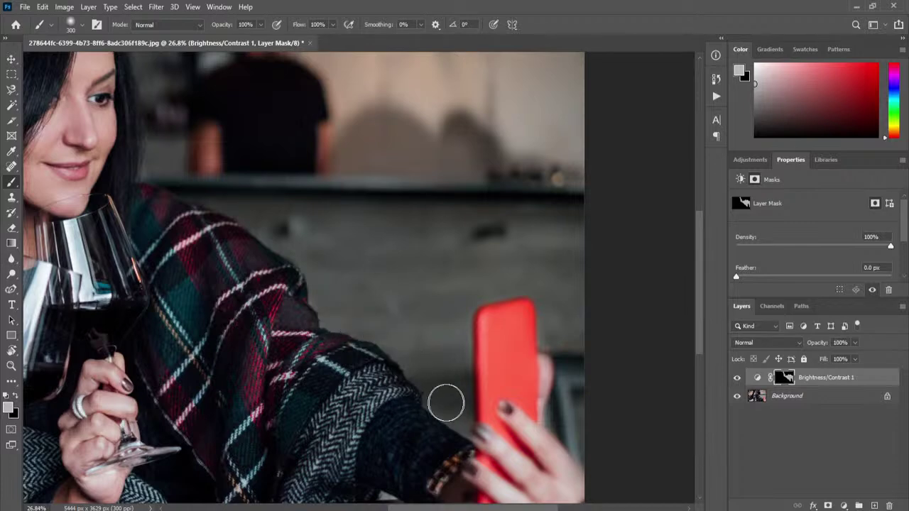
drag(383, 134, 523, 290)
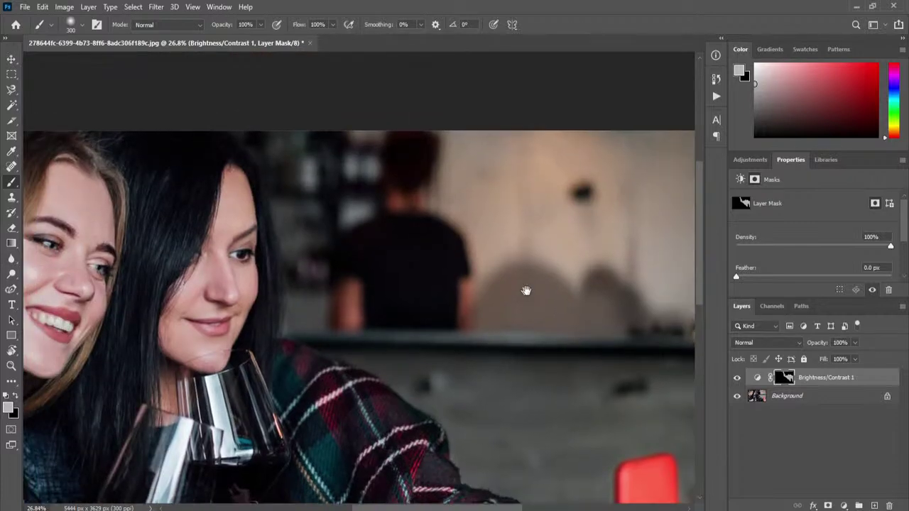
Step: Display the mask on its own and fill the remaining black and uneven areas of the background with the same grey
alt+click(779, 382)
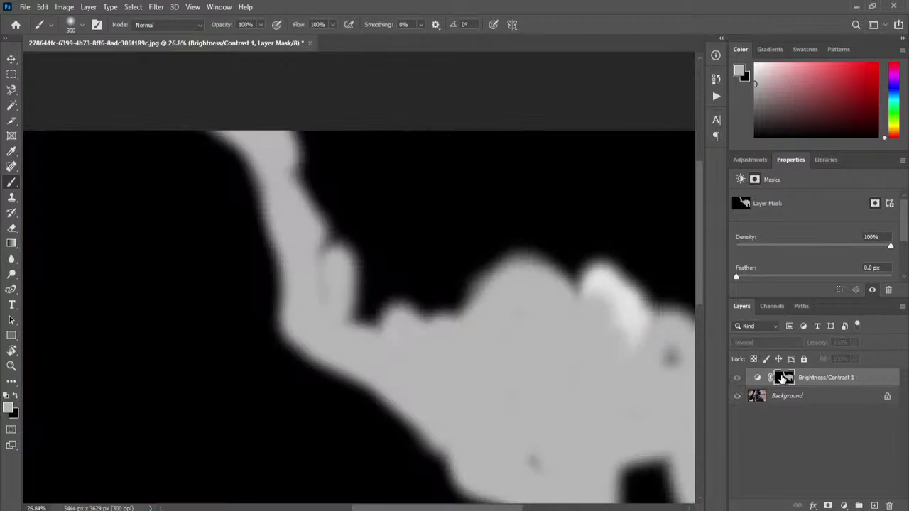
mouse_move(580, 308)
mouse_down()
mouse_move(428, 210)
mouse_move(484, 303)
mouse_move(448, 291)
mouse_move(442, 244)
mouse_move(417, 228)
mouse_move(489, 190)
mouse_move(558, 296)
mouse_up()
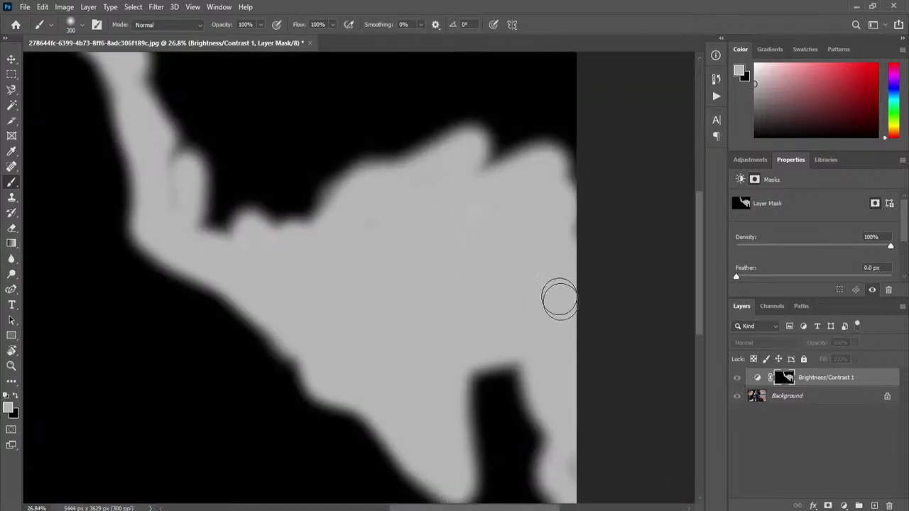
mouse_move(345, 246)
mouse_down()
mouse_move(234, 219)
mouse_move(160, 153)
mouse_move(230, 235)
mouse_move(319, 226)
mouse_move(354, 276)
mouse_move(323, 302)
mouse_move(198, 189)
mouse_move(158, 135)
mouse_move(120, 119)
mouse_move(233, 296)
mouse_move(193, 228)
mouse_move(173, 161)
mouse_move(212, 284)
mouse_move(344, 289)
mouse_move(439, 257)
mouse_move(543, 190)
mouse_move(562, 192)
mouse_move(584, 177)
mouse_move(584, 344)
mouse_move(578, 137)
mouse_move(554, 139)
mouse_move(596, 155)
mouse_move(502, 242)
mouse_move(506, 284)
mouse_move(458, 270)
mouse_move(481, 280)
mouse_move(471, 243)
mouse_move(482, 175)
mouse_move(541, 139)
mouse_move(319, 140)
mouse_move(200, 127)
mouse_move(270, 259)
mouse_move(214, 115)
mouse_move(288, 267)
mouse_move(259, 264)
mouse_move(311, 289)
mouse_move(381, 244)
mouse_move(376, 211)
mouse_move(352, 250)
mouse_move(391, 180)
mouse_move(384, 156)
mouse_move(382, 169)
mouse_move(372, 159)
mouse_move(301, 213)
mouse_move(256, 211)
mouse_move(254, 187)
mouse_up()
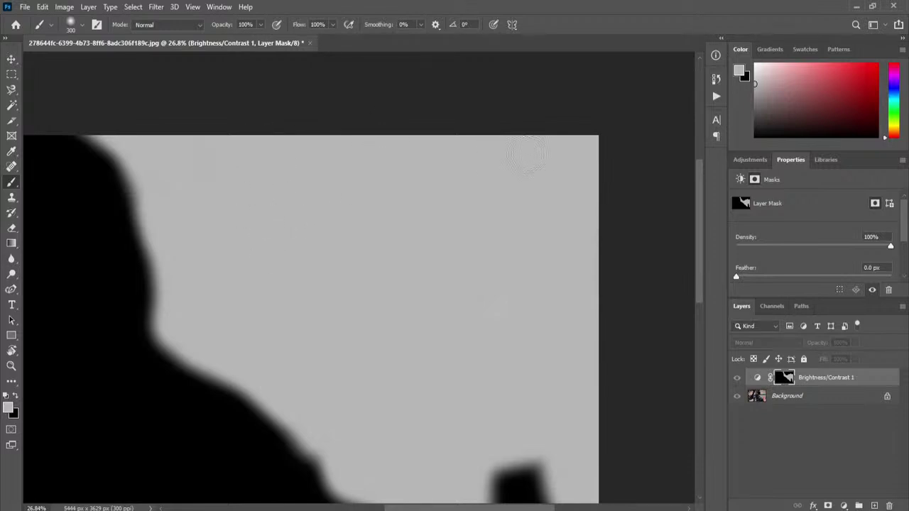
scroll(353, 183, down, 2)
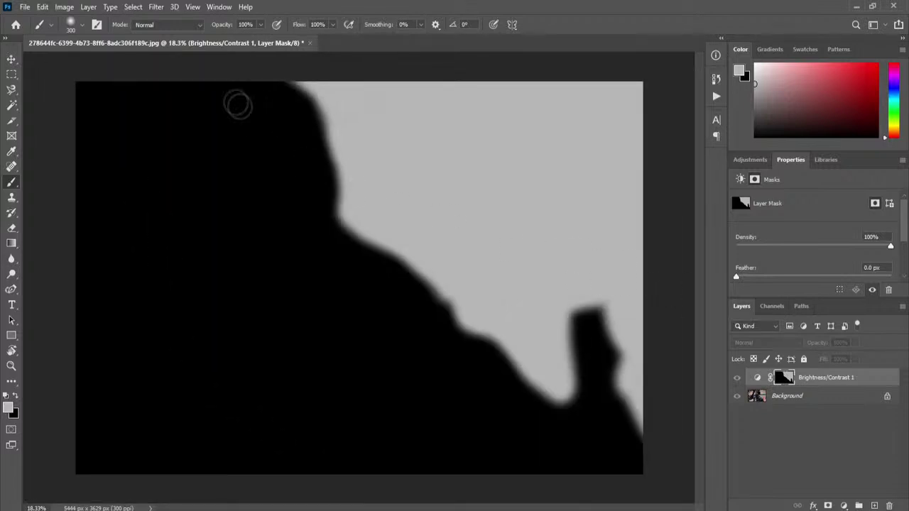
Step: Show the photo again, reselect the Brightness/Contrast mask for painting, and enlarge the brush to 400 px
click(757, 378)
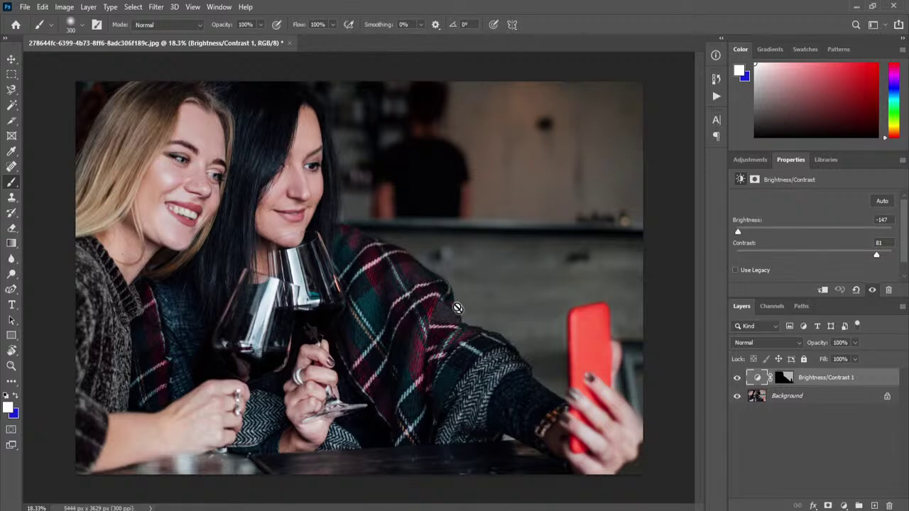
click(782, 378)
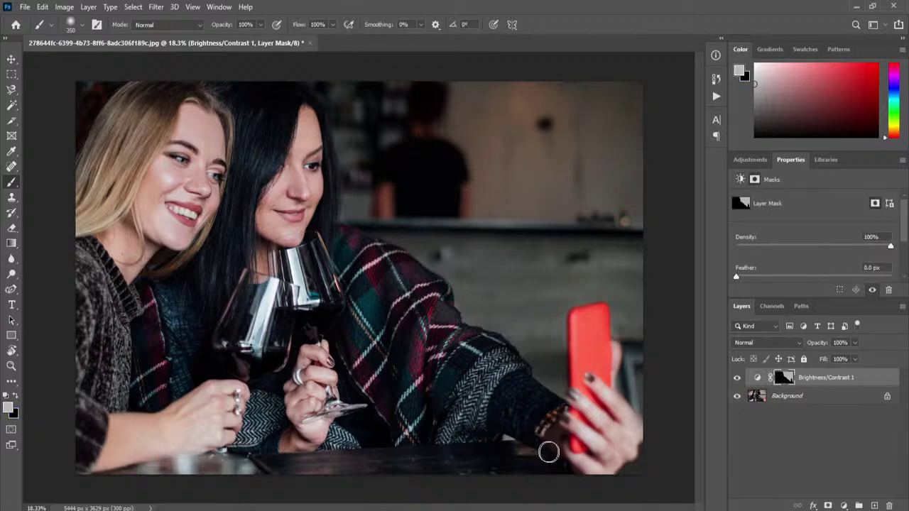
key(bracketleft)
key(bracketleft)
key(bracketright)
key(bracketright)
key(bracketright)
key(bracketright)
key(bracketright)
key(bracketright)
key(bracketright)
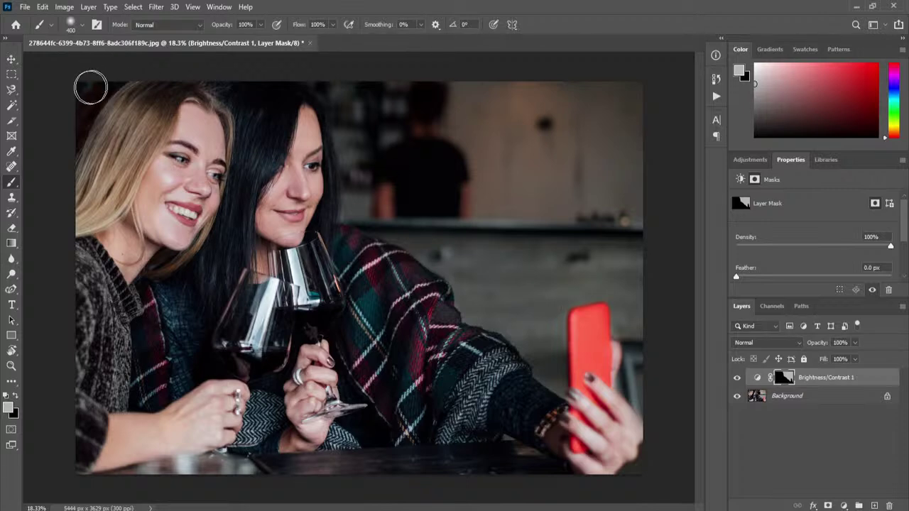